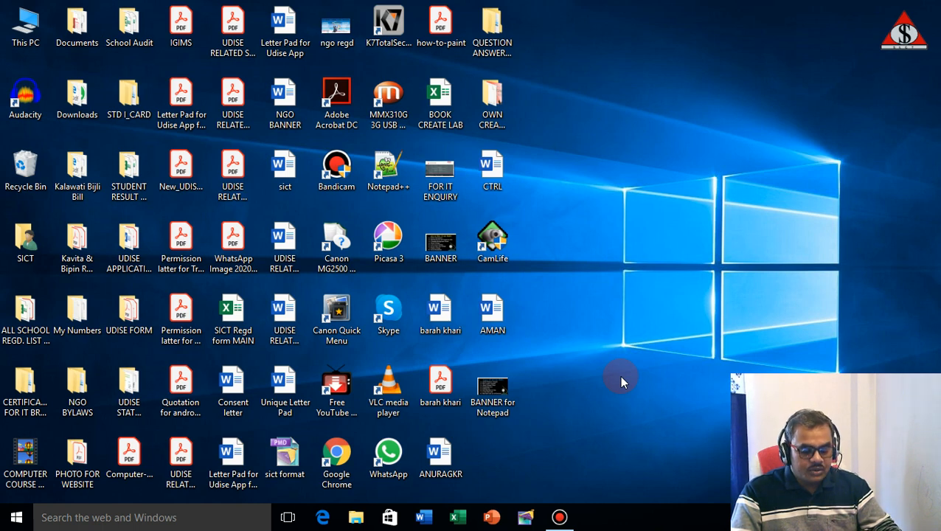
- Launch WordPad through the Run dialog with the command wordpad, and close its window
{"action": "key", "text": "super+r"}
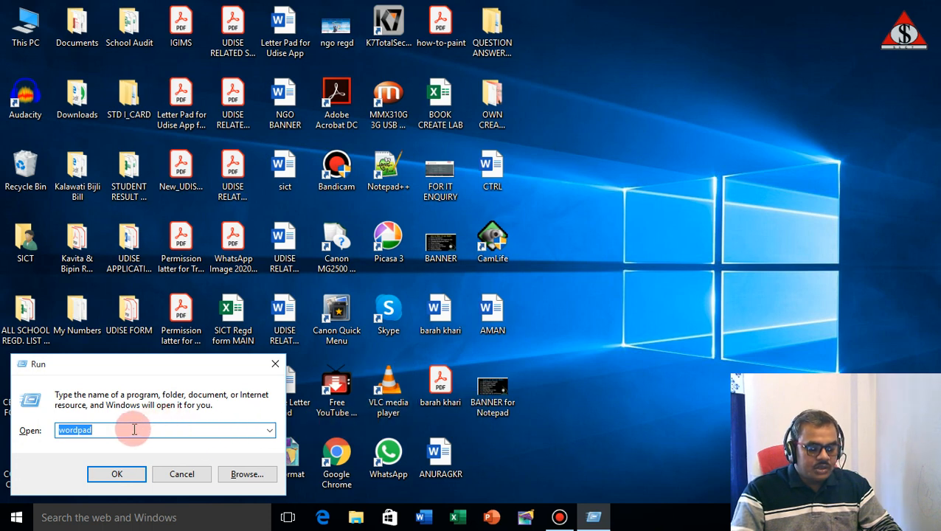
{"action": "key", "text": "BackSpace"}
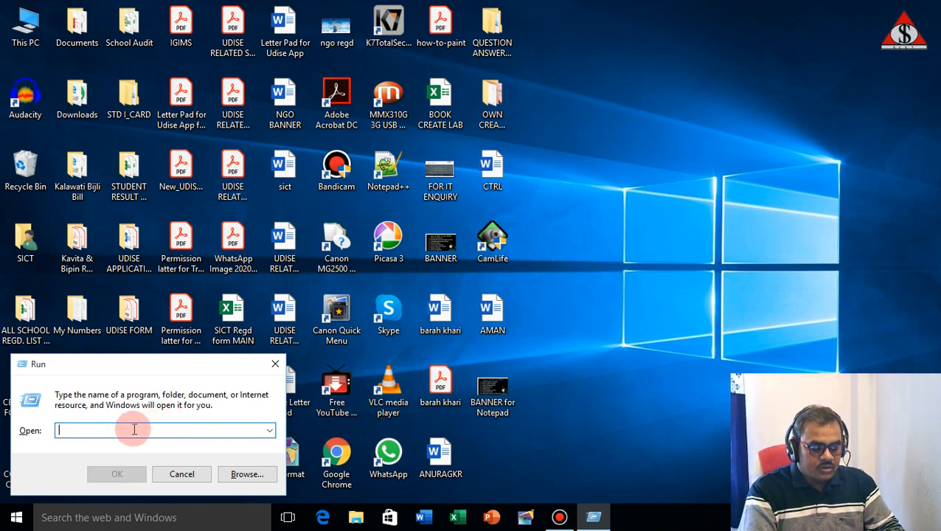
{"action": "type", "text": "word"}
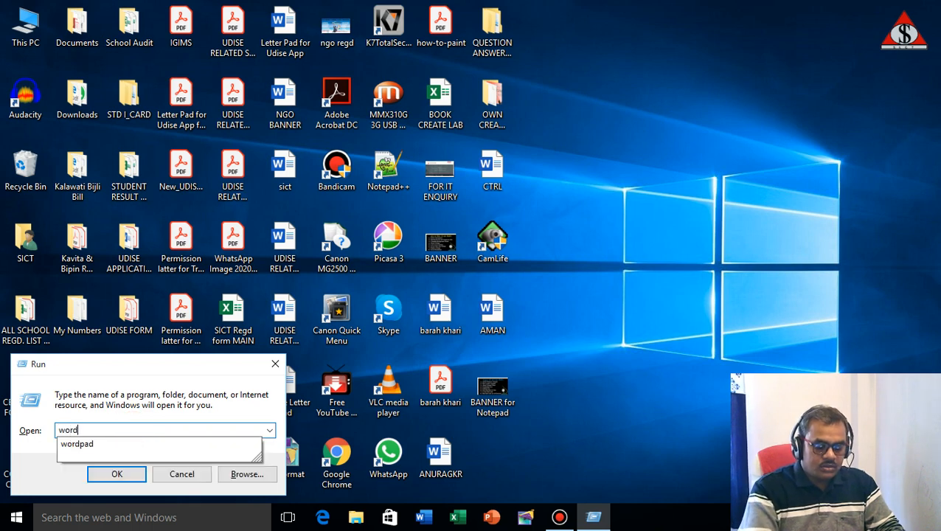
{"action": "type", "text": "pad"}
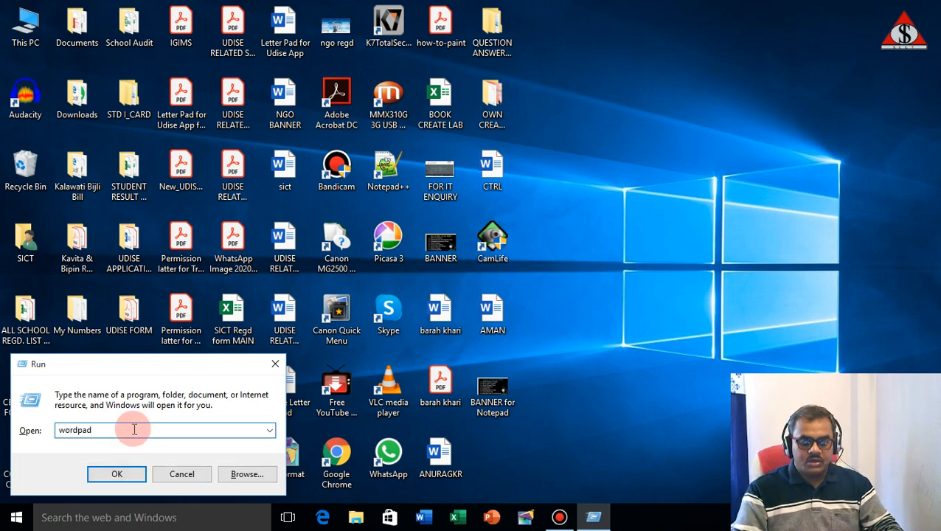
{"action": "key", "text": "Return"}
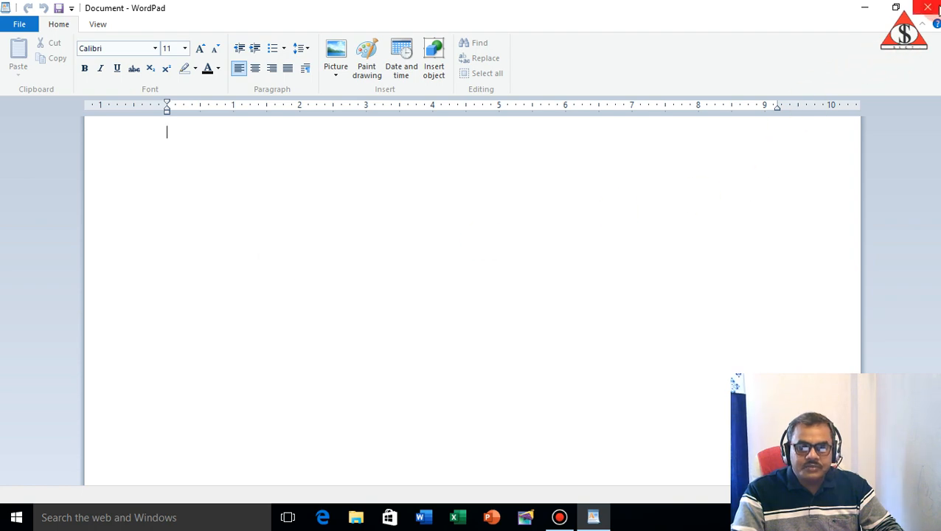
{"action": "left_click", "coordinate": [928, 7]}
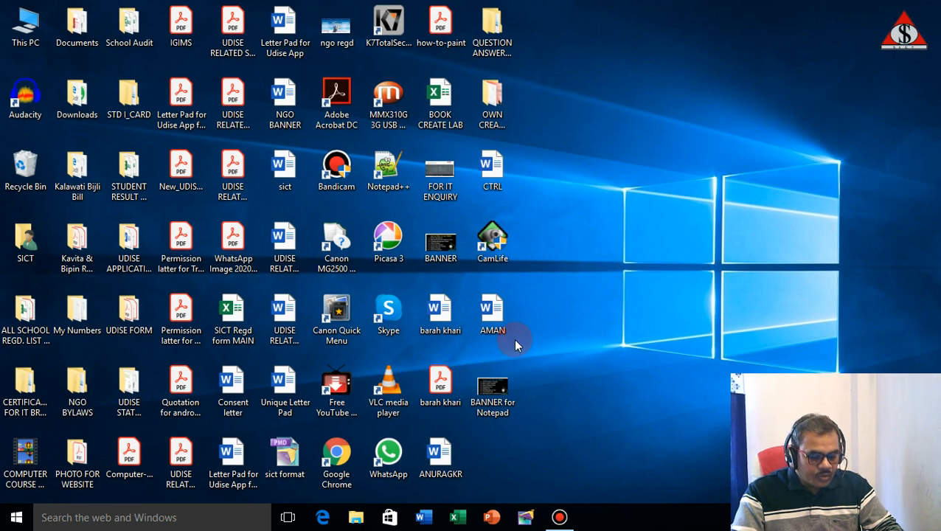
- Launch WordPad from the Windows Accessories group in the list of all installed apps
{"action": "left_click", "coordinate": [16, 519]}
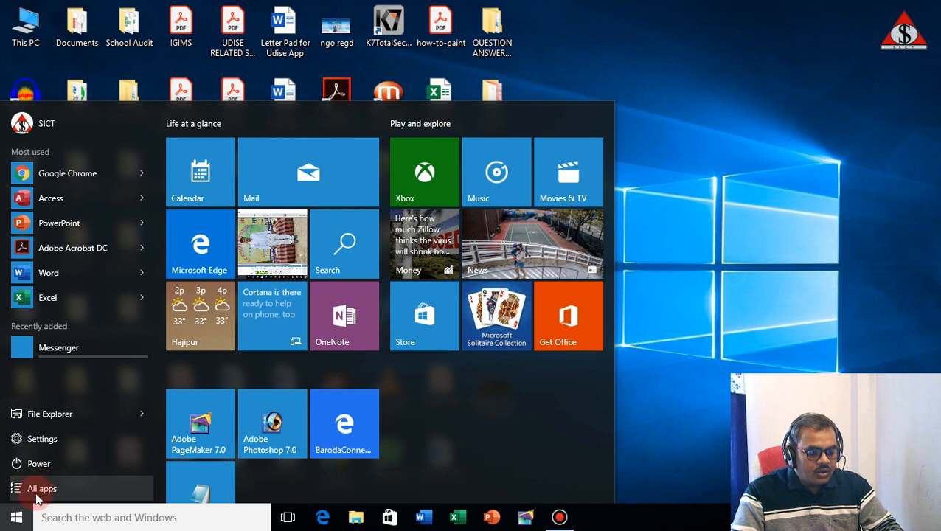
{"action": "left_click", "coordinate": [37, 490]}
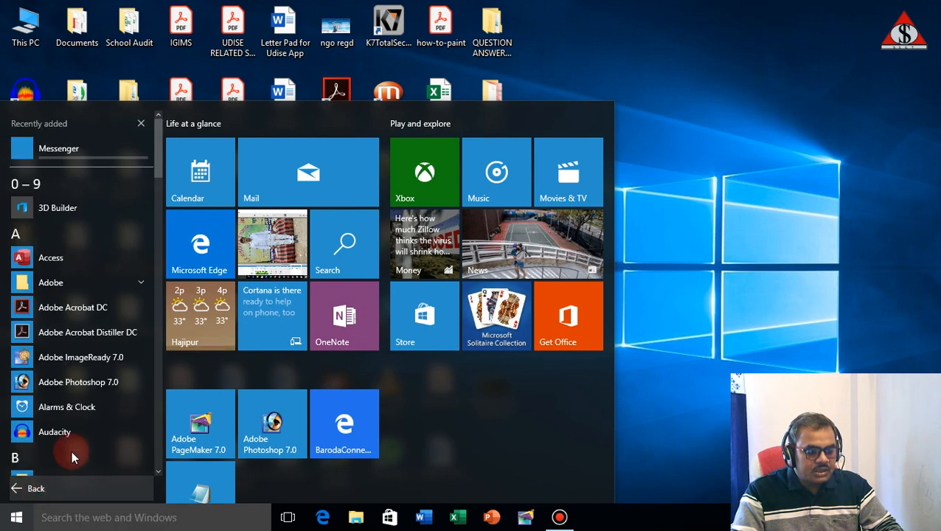
{"action": "scroll", "coordinate": [84, 398], "scroll_direction": "down", "scroll_amount": 15}
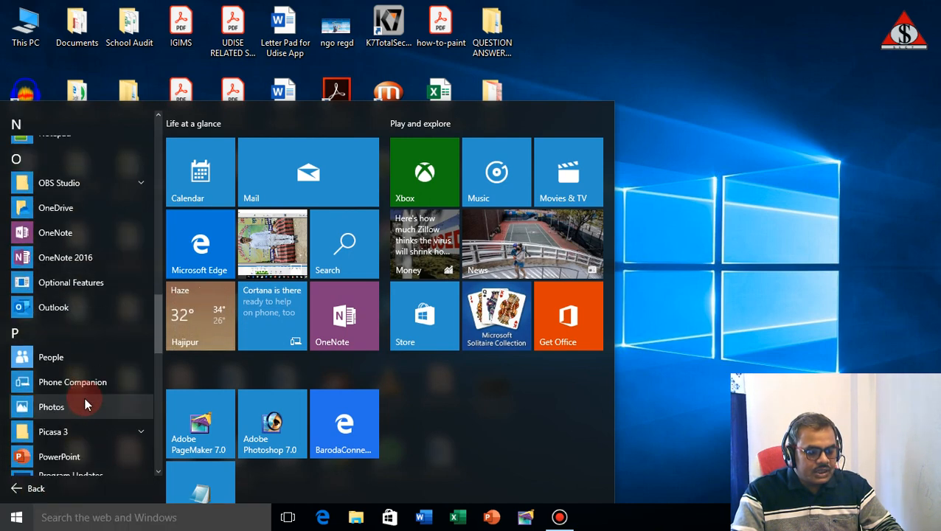
{"action": "scroll", "coordinate": [84, 399], "scroll_direction": "down", "scroll_amount": 8}
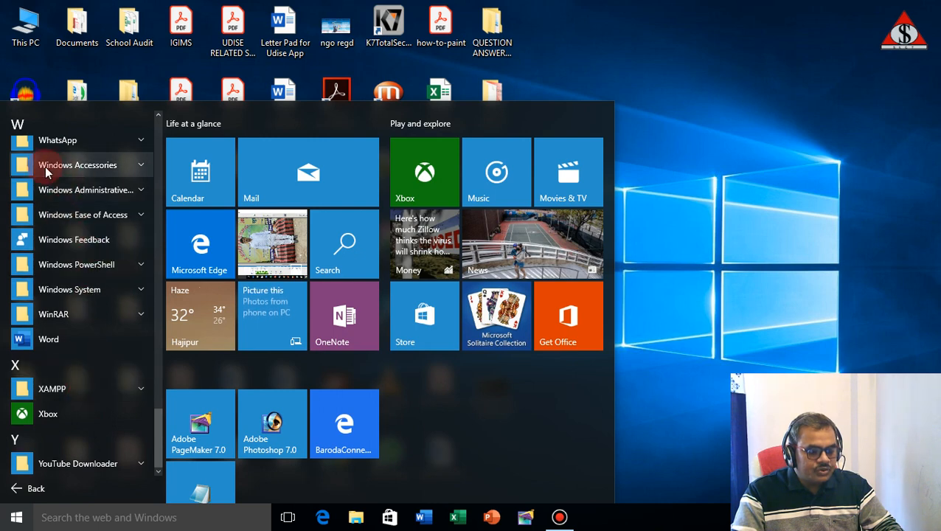
{"action": "left_click", "coordinate": [83, 165]}
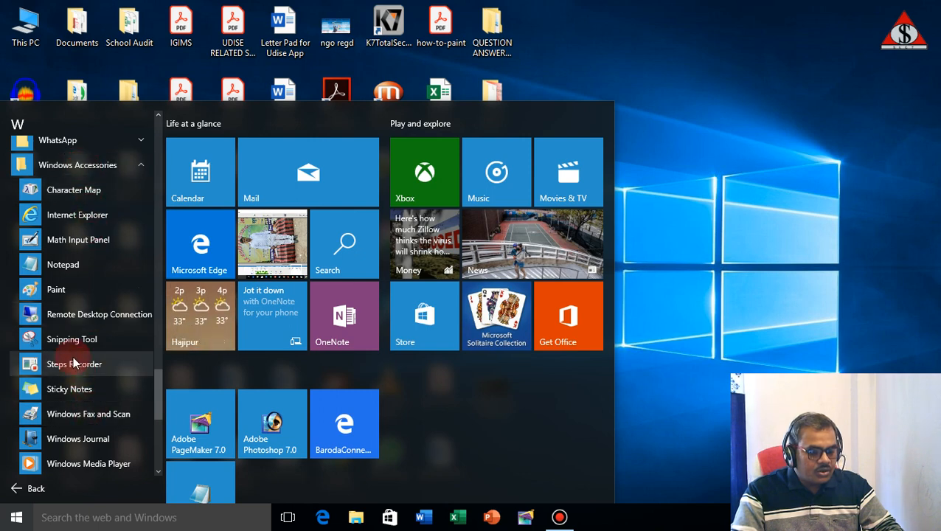
{"action": "scroll", "coordinate": [96, 413], "scroll_direction": "down", "scroll_amount": 2}
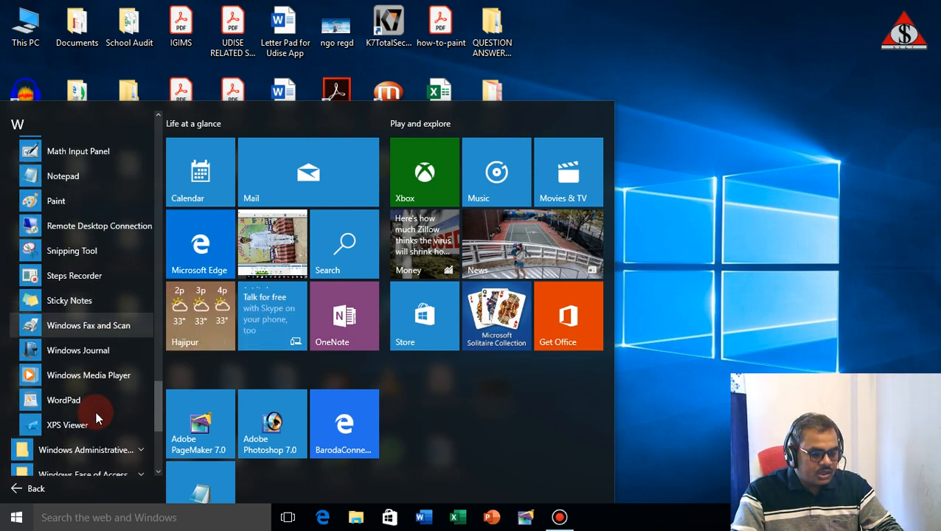
{"action": "scroll", "coordinate": [96, 410], "scroll_direction": "up", "scroll_amount": 4}
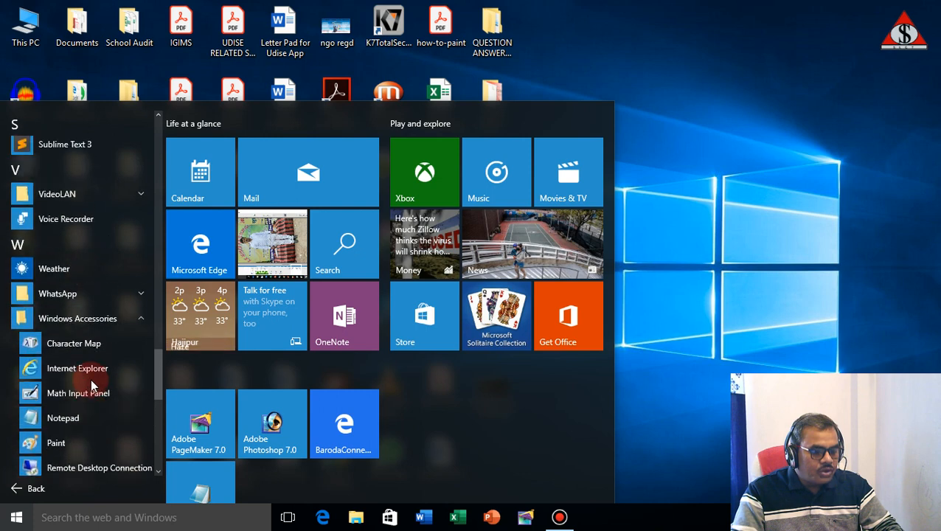
{"action": "scroll", "coordinate": [91, 378], "scroll_direction": "down", "scroll_amount": 2}
{"action": "scroll", "coordinate": [87, 370], "scroll_direction": "down", "scroll_amount": 3}
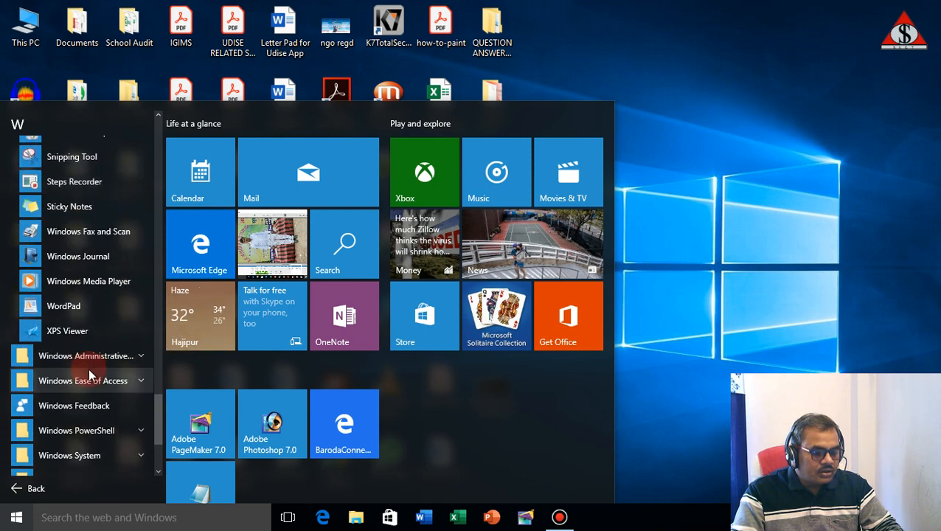
{"action": "left_click", "coordinate": [65, 305]}
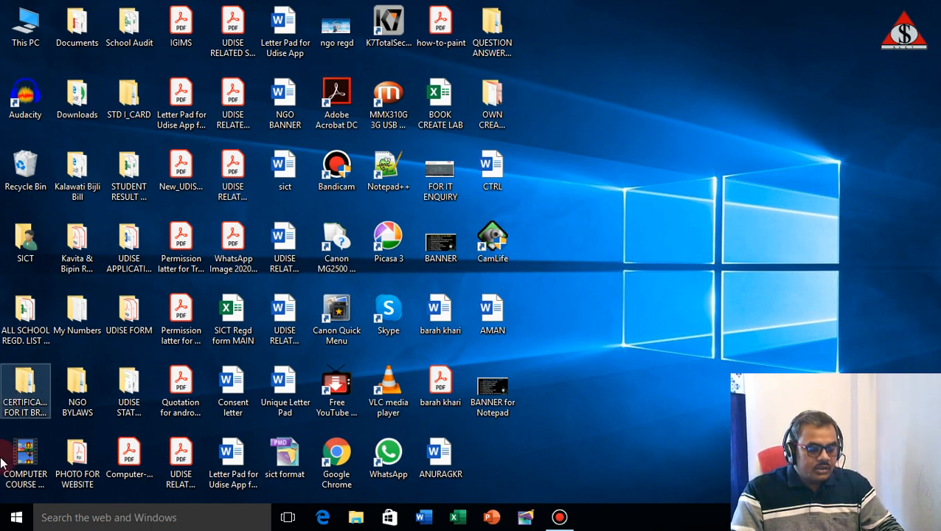
- Find WordPad under Windows Accessories in the list of all apps and open its file location
{"action": "left_click", "coordinate": [16, 518]}
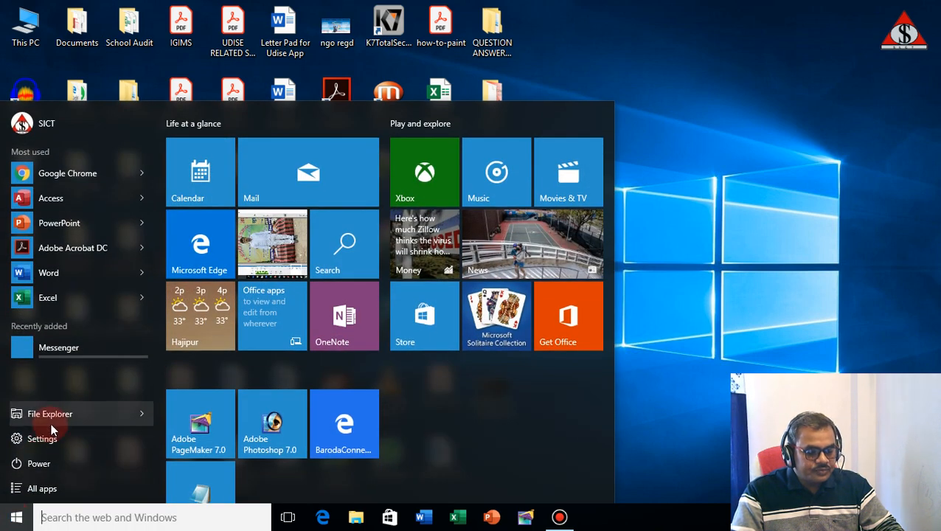
{"action": "left_click", "coordinate": [28, 488]}
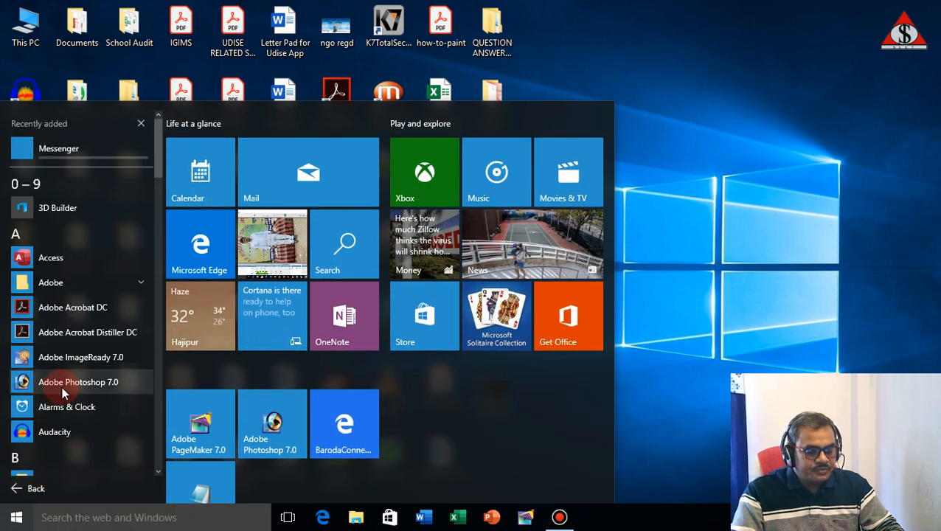
{"action": "scroll", "coordinate": [62, 385], "scroll_direction": "down", "scroll_amount": 15}
{"action": "scroll", "coordinate": [65, 389], "scroll_direction": "up", "scroll_amount": 3}
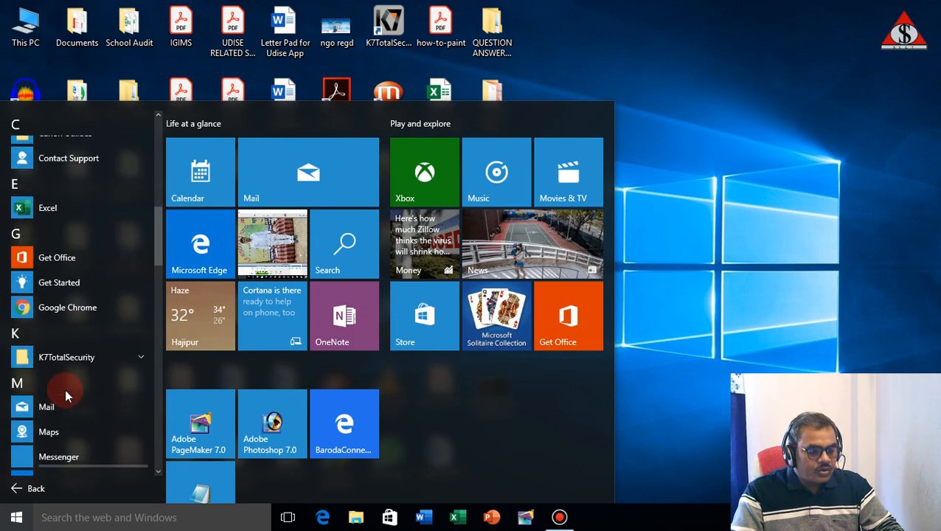
{"action": "scroll", "coordinate": [65, 389], "scroll_direction": "up", "scroll_amount": 2}
{"action": "scroll", "coordinate": [73, 394], "scroll_direction": "down", "scroll_amount": 4}
{"action": "scroll", "coordinate": [77, 402], "scroll_direction": "down", "scroll_amount": 12}
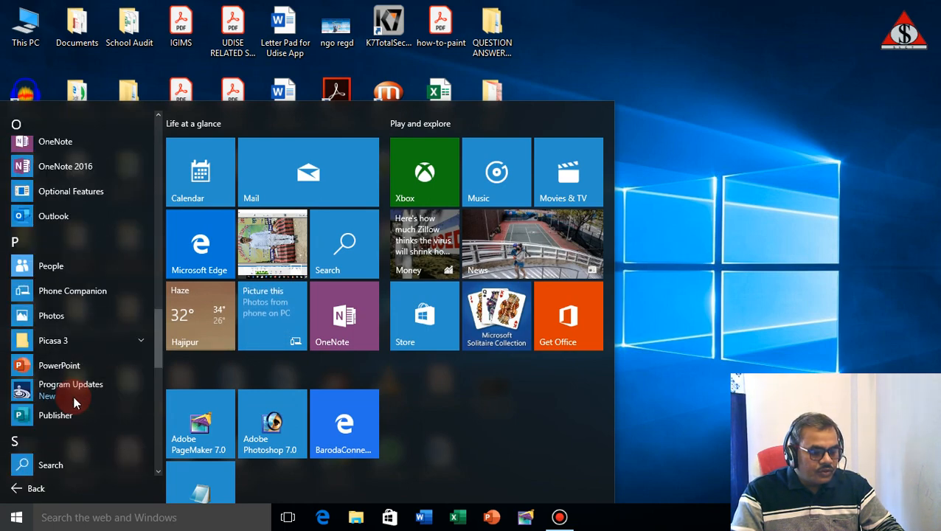
{"action": "scroll", "coordinate": [82, 410], "scroll_direction": "down", "scroll_amount": 3}
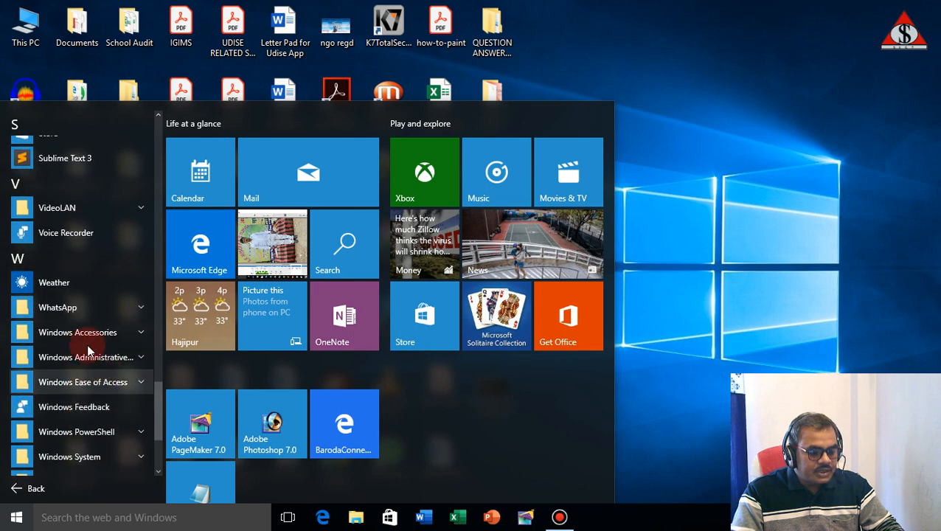
{"action": "left_click", "coordinate": [82, 335]}
{"action": "scroll", "coordinate": [82, 343], "scroll_direction": "down", "scroll_amount": 5}
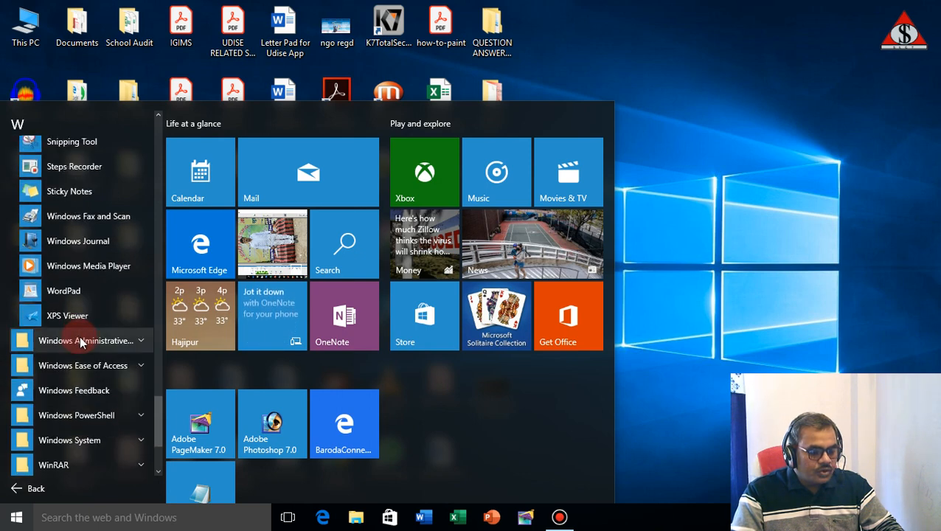
{"action": "right_click", "coordinate": [40, 294]}
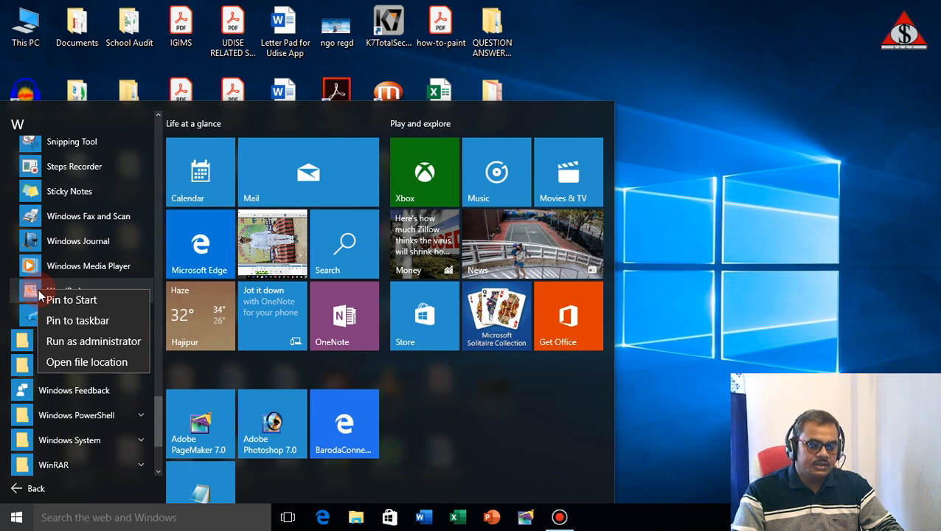
{"action": "left_click", "coordinate": [109, 367]}
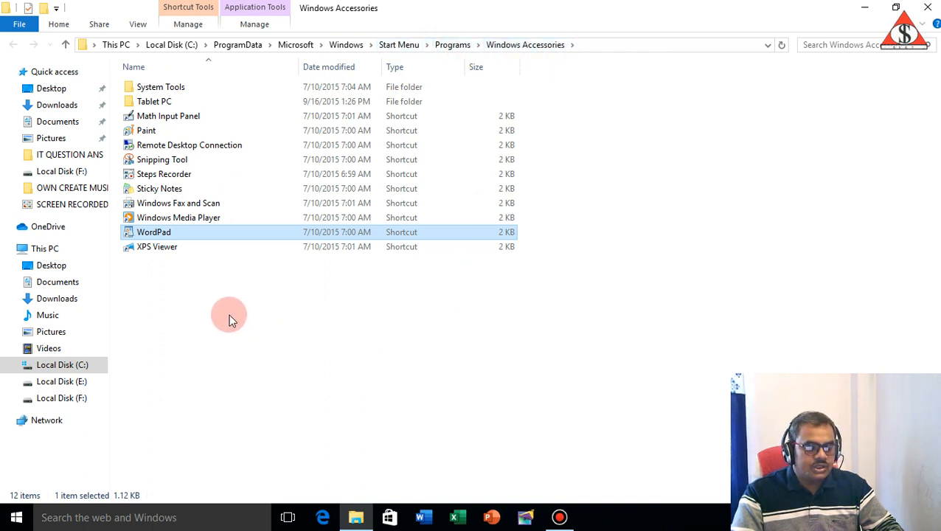
- Send the WordPad entry to the desktop as a shortcut and close the Windows Accessories folder
{"action": "right_click", "coordinate": [152, 236]}
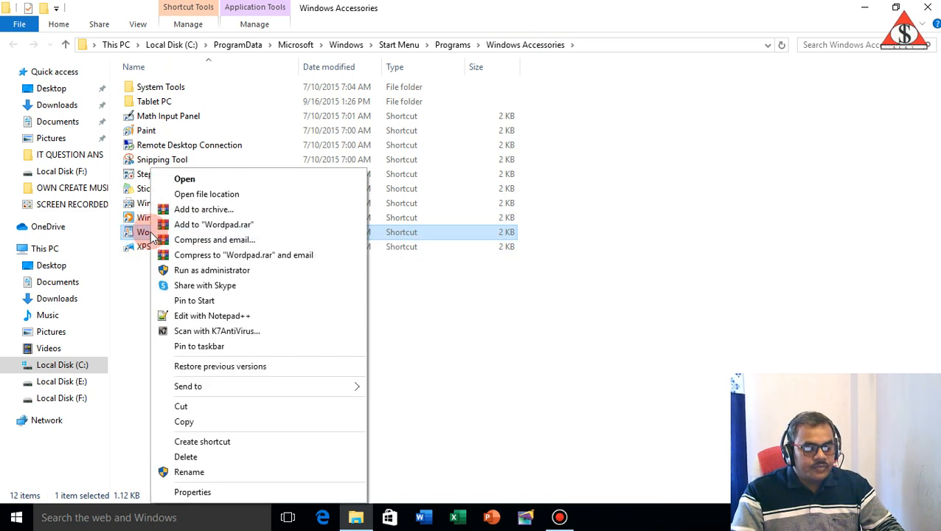
{"action": "mouse_move", "coordinate": [193, 386]}
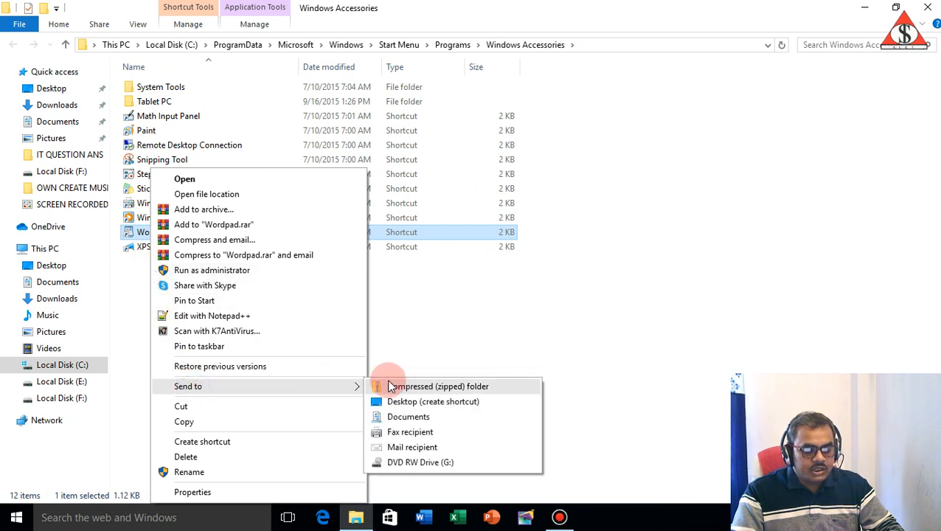
{"action": "left_click", "coordinate": [398, 402]}
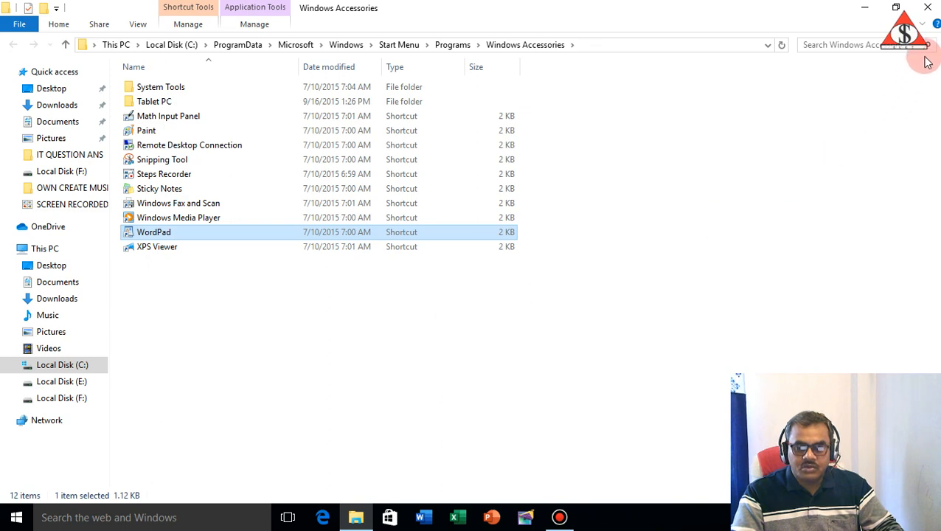
{"action": "left_click", "coordinate": [928, 8]}
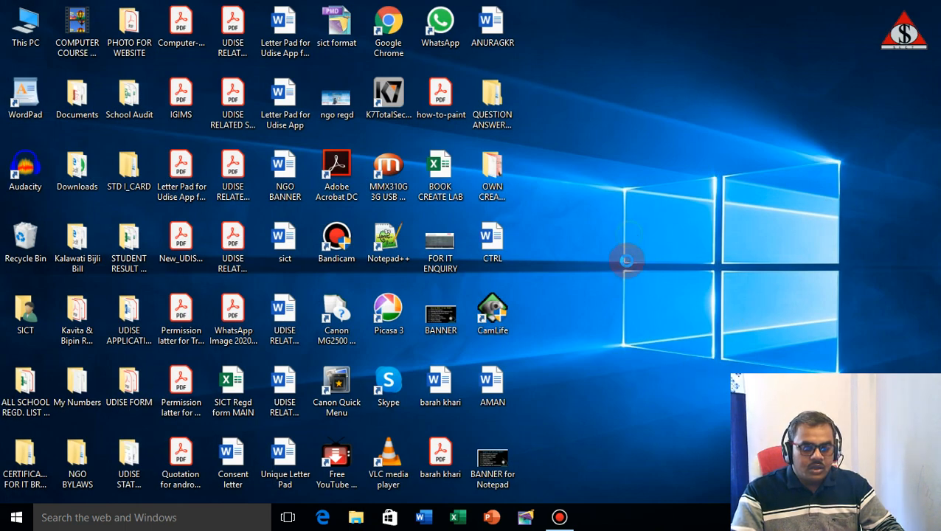
{"action": "right_click", "coordinate": [629, 242]}
{"action": "left_click", "coordinate": [641, 272]}
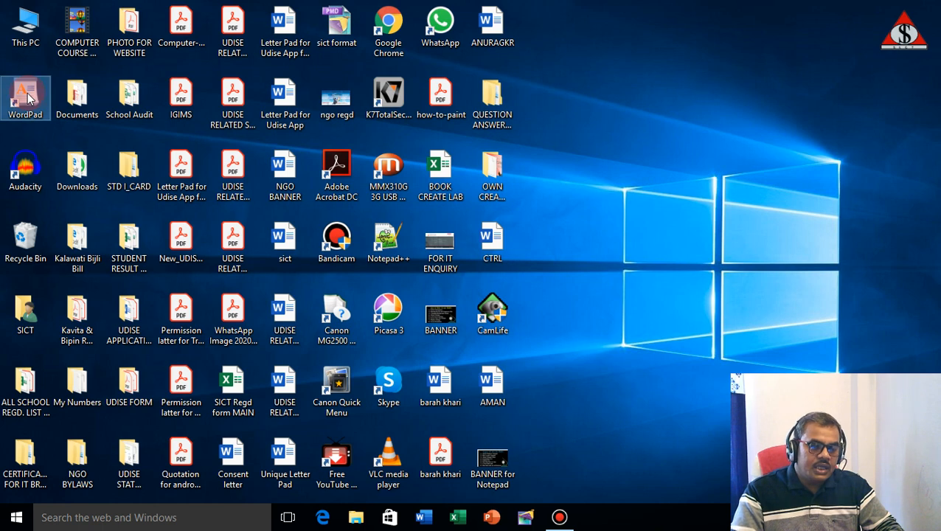
- Open WordPad from its desktop shortcut and close the blank document window
{"action": "right_click", "coordinate": [27, 98]}
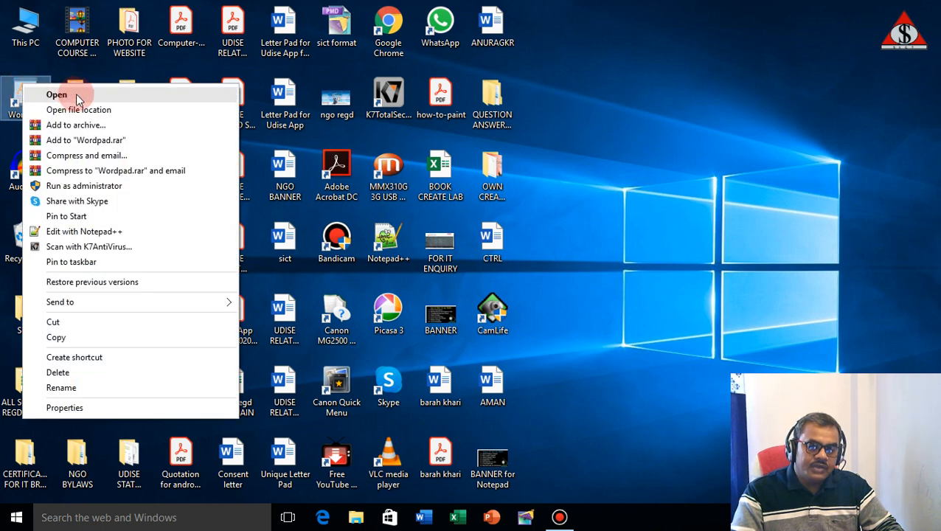
{"action": "left_click", "coordinate": [654, 118]}
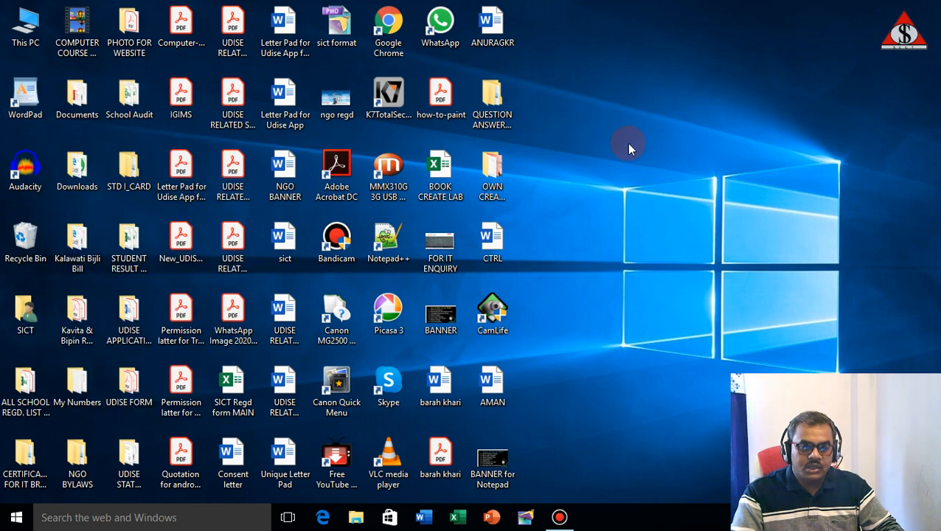
{"action": "double_click", "coordinate": [27, 101]}
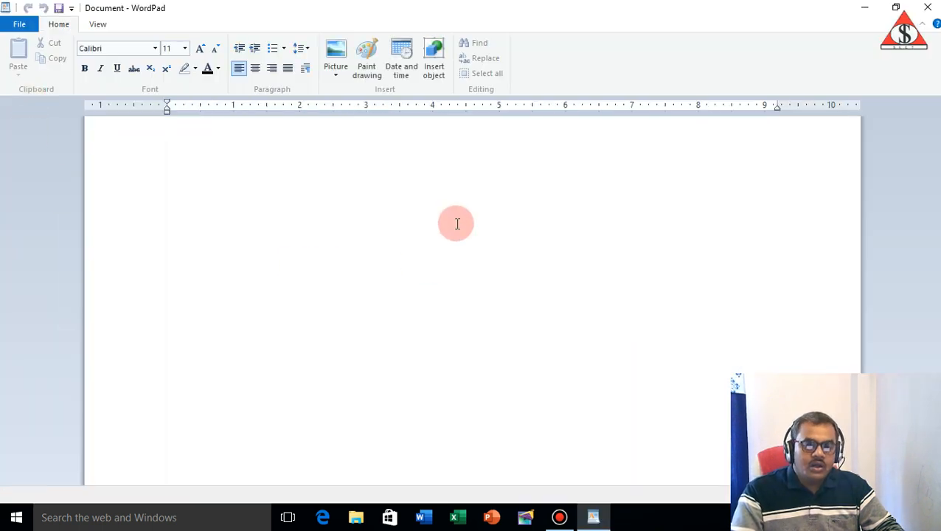
{"action": "left_click", "coordinate": [930, 9]}
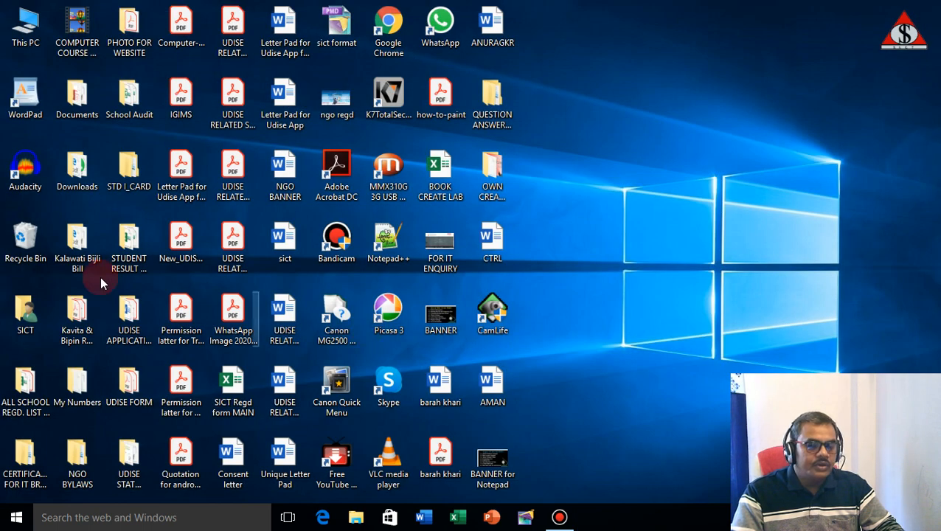
- Pin the WordPad desktop shortcut to the taskbar and clear the icon selection
{"action": "right_click", "coordinate": [19, 104]}
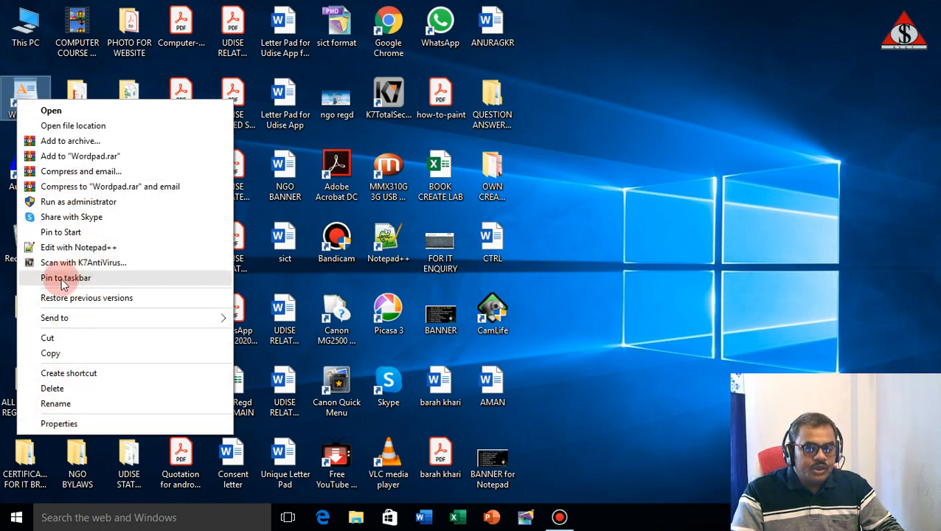
{"action": "left_click", "coordinate": [621, 216]}
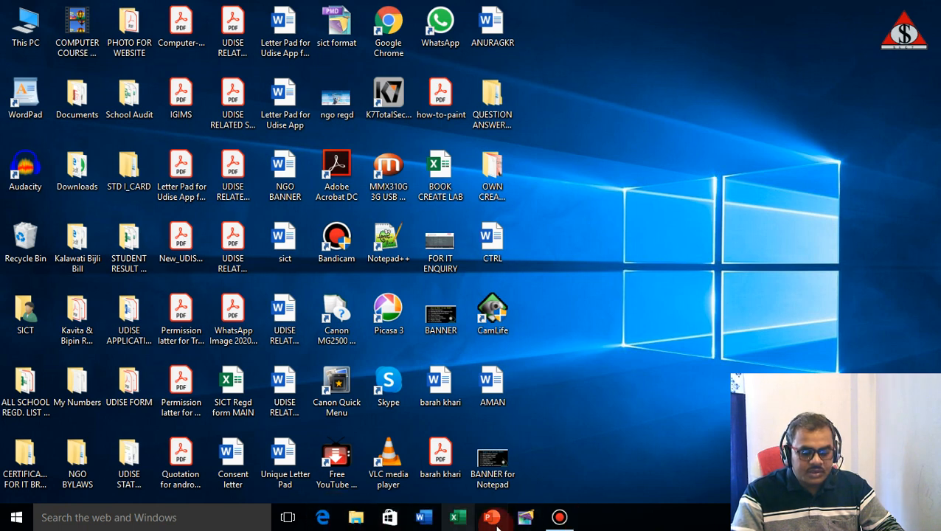
{"action": "right_click", "coordinate": [25, 94]}
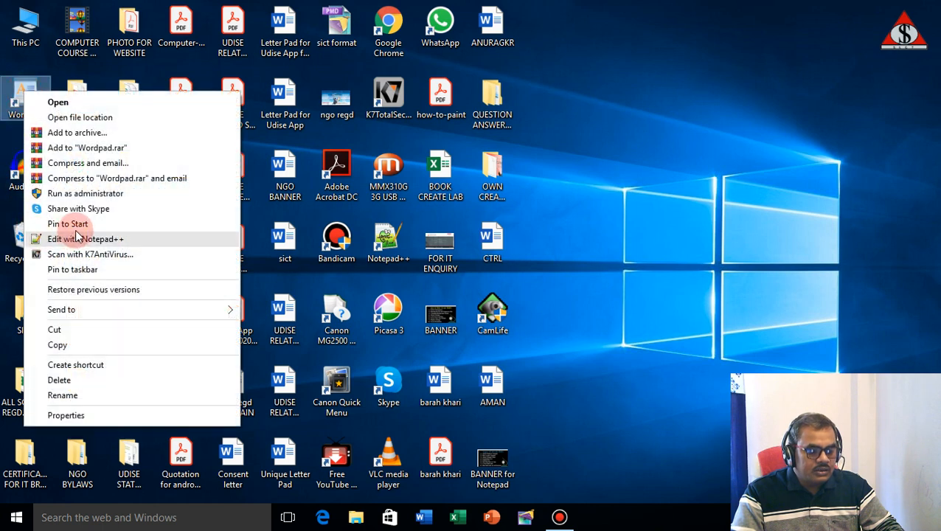
{"action": "left_click", "coordinate": [78, 270]}
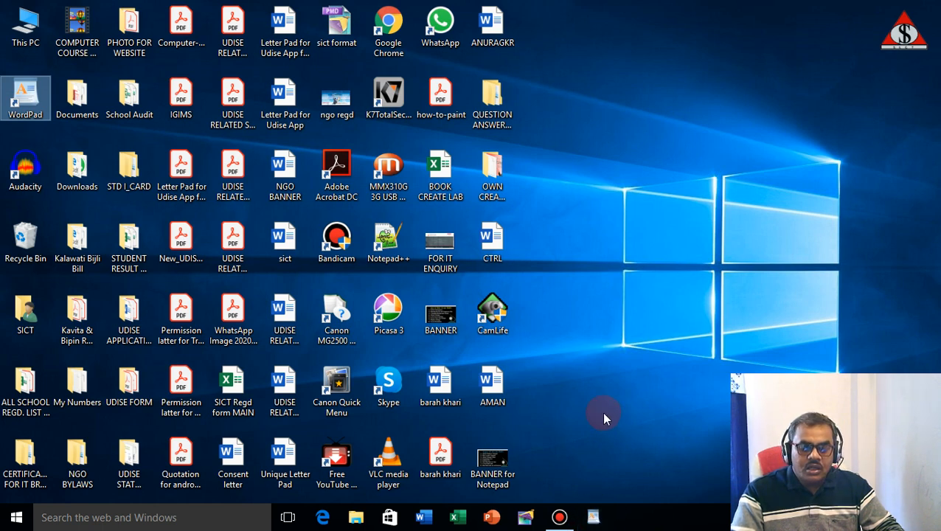
{"action": "left_click", "coordinate": [653, 226]}
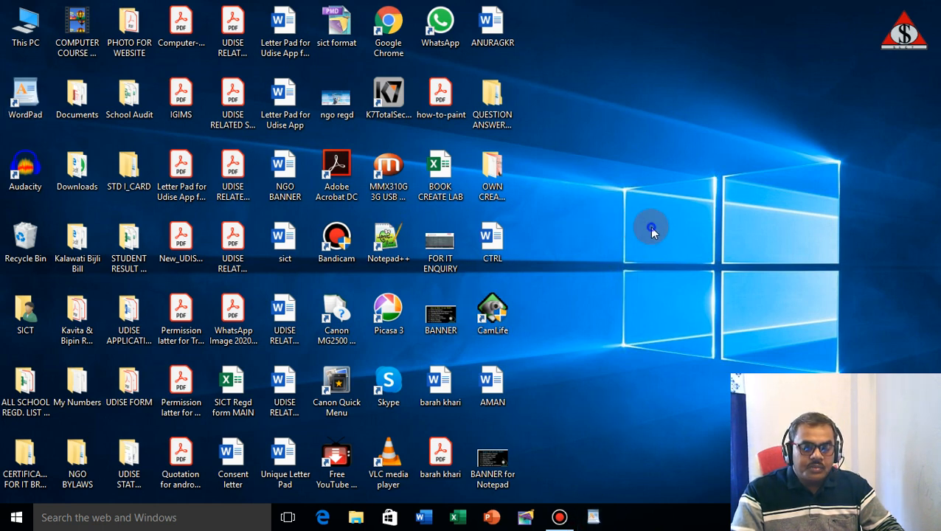
- Start WordPad from its pinned taskbar entry, close the blank document window and refresh the desktop
{"action": "left_click", "coordinate": [595, 519]}
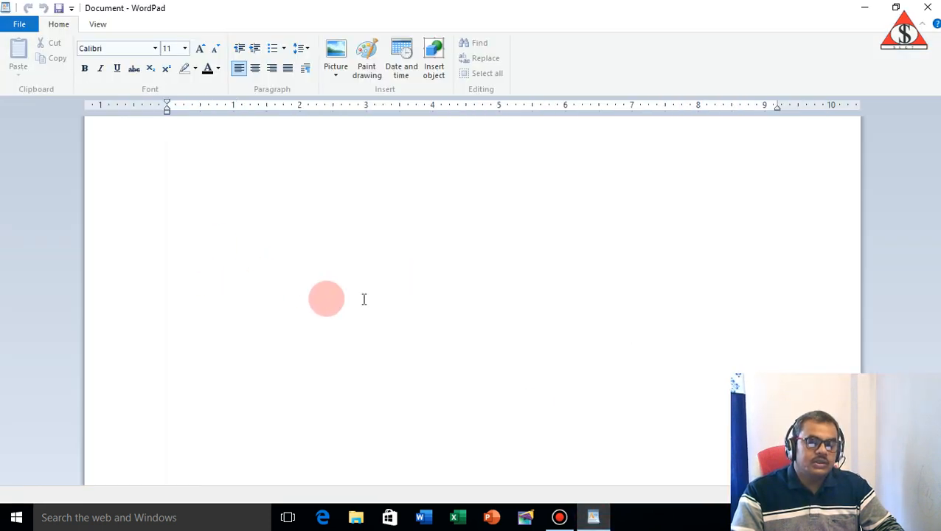
{"action": "left_click", "coordinate": [931, 6]}
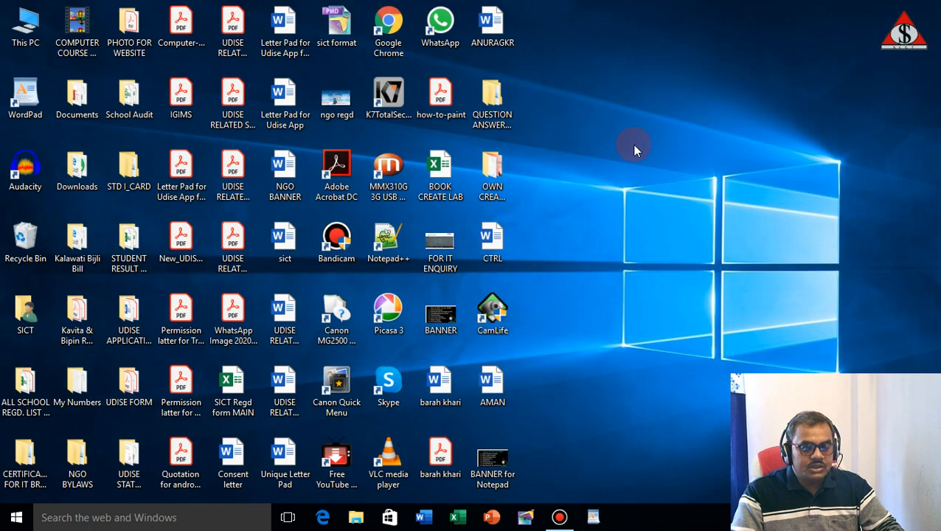
{"action": "right_click", "coordinate": [625, 126]}
{"action": "left_click", "coordinate": [655, 163]}
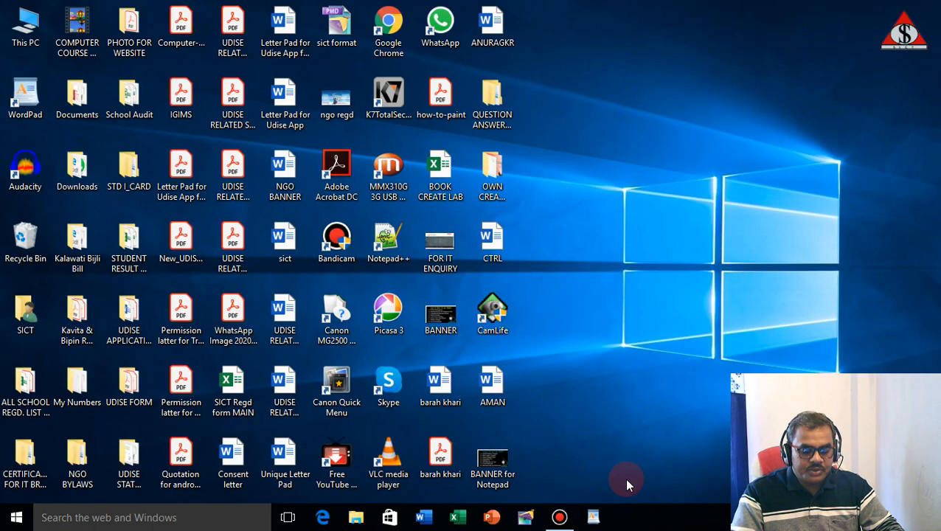
- Unpin WordPad from the taskbar and refresh the desktop
{"action": "right_click", "coordinate": [596, 521]}
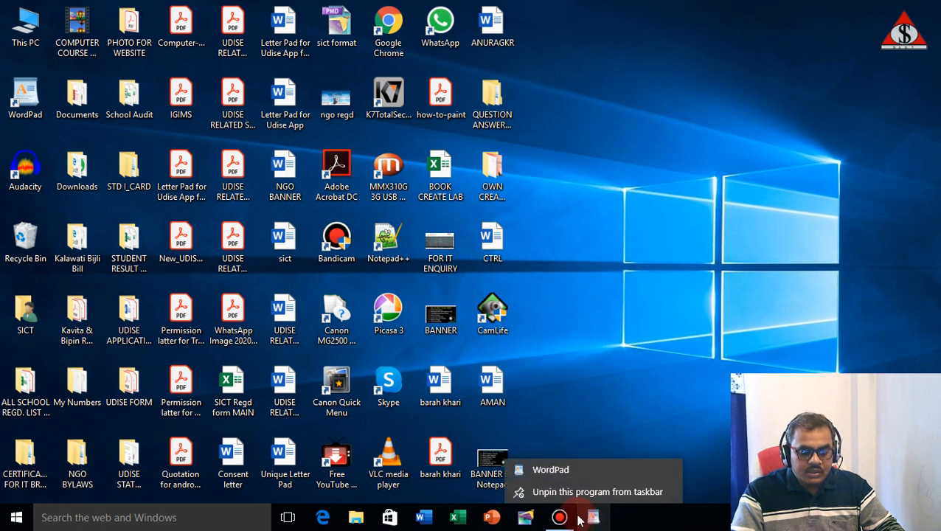
{"action": "left_click", "coordinate": [590, 493]}
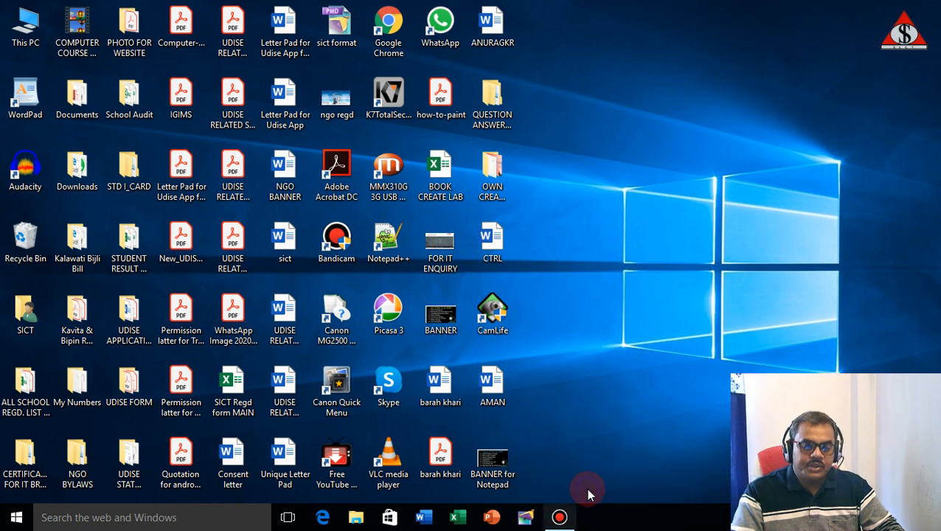
{"action": "right_click", "coordinate": [597, 200]}
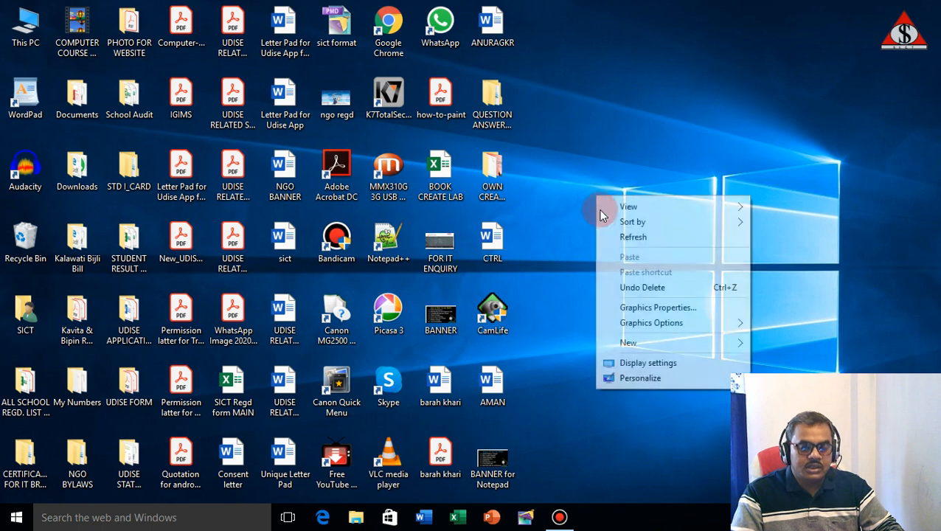
{"action": "left_click", "coordinate": [631, 237]}
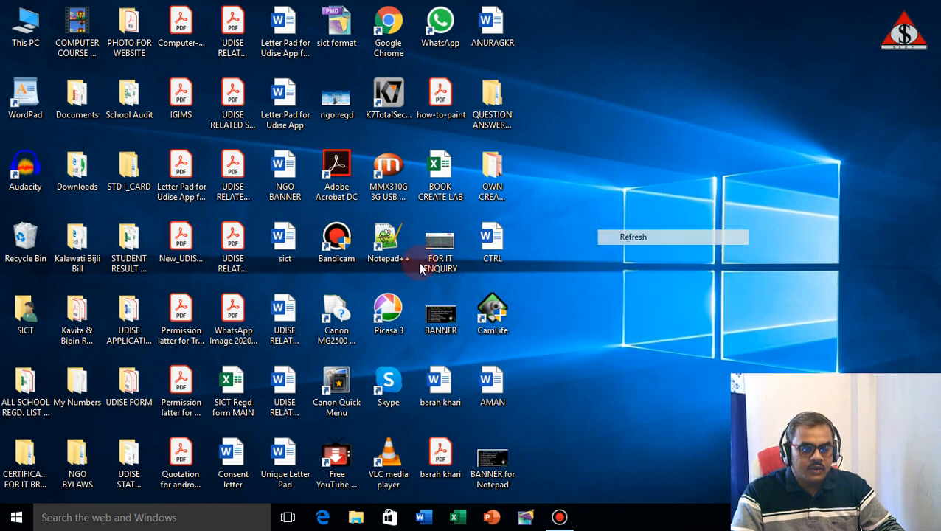
- Launch WordPad from its desktop shortcut and review the available file commands
{"action": "double_click", "coordinate": [24, 102]}
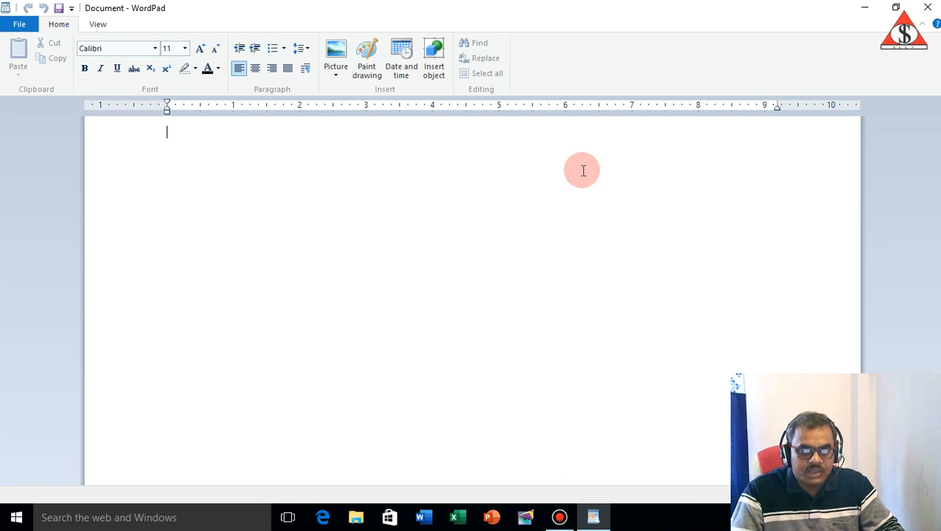
{"action": "left_click", "coordinate": [18, 28]}
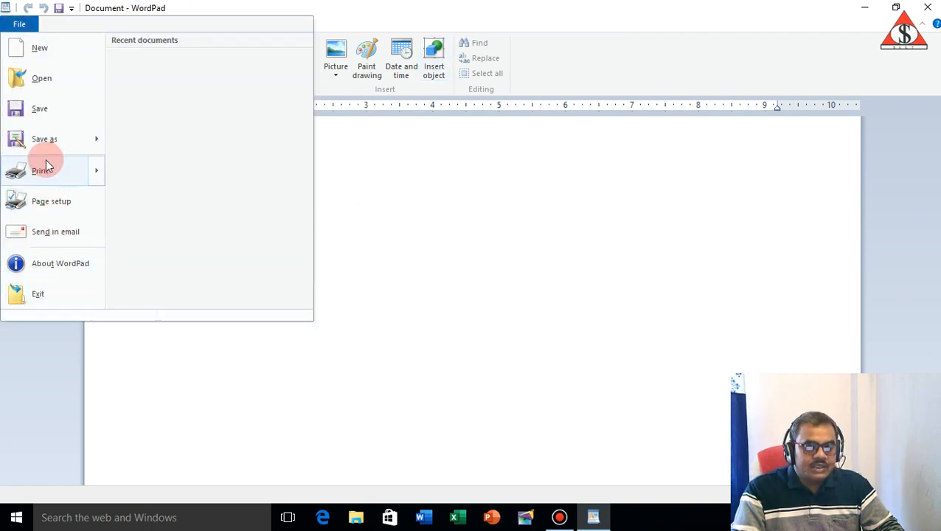
{"action": "mouse_move", "coordinate": [46, 160]}
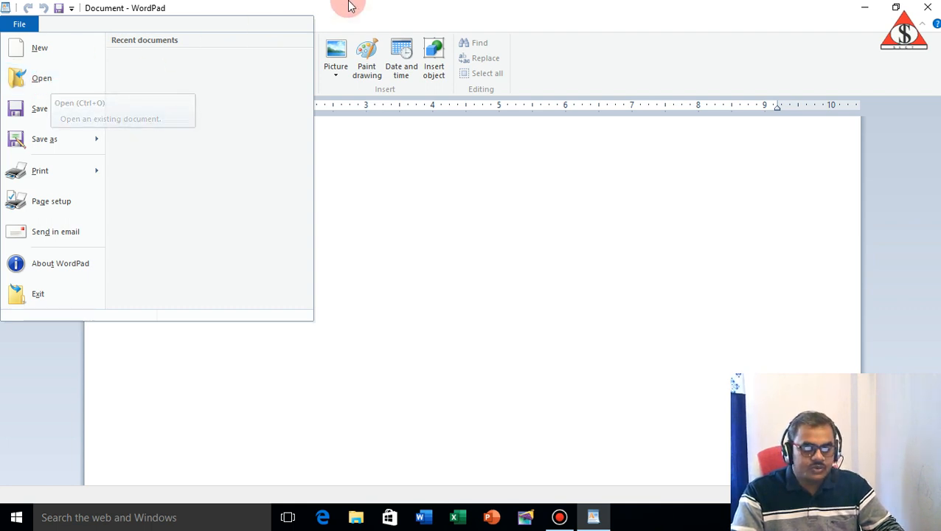
{"action": "left_click", "coordinate": [385, 9]}
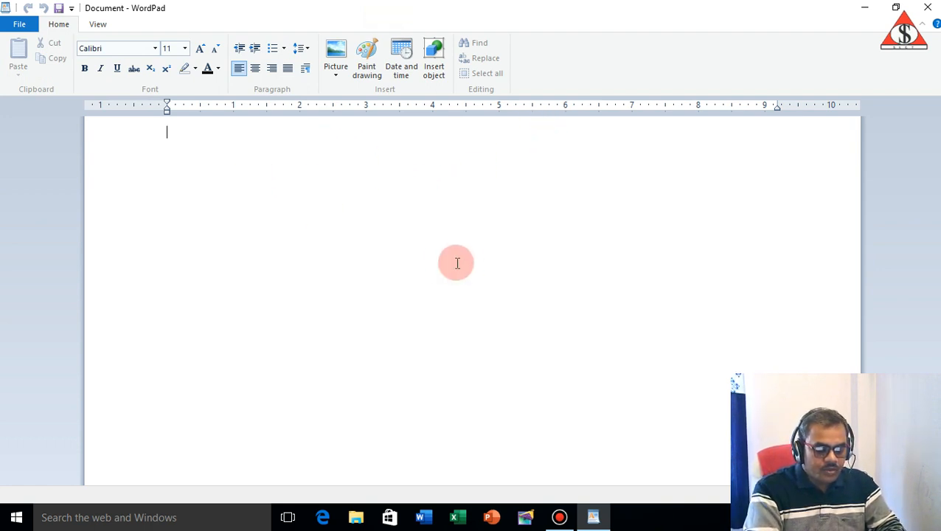
- Write the sentence "This is a wordpad from MS windows" in the blank document
{"action": "type", "text": "This is"}
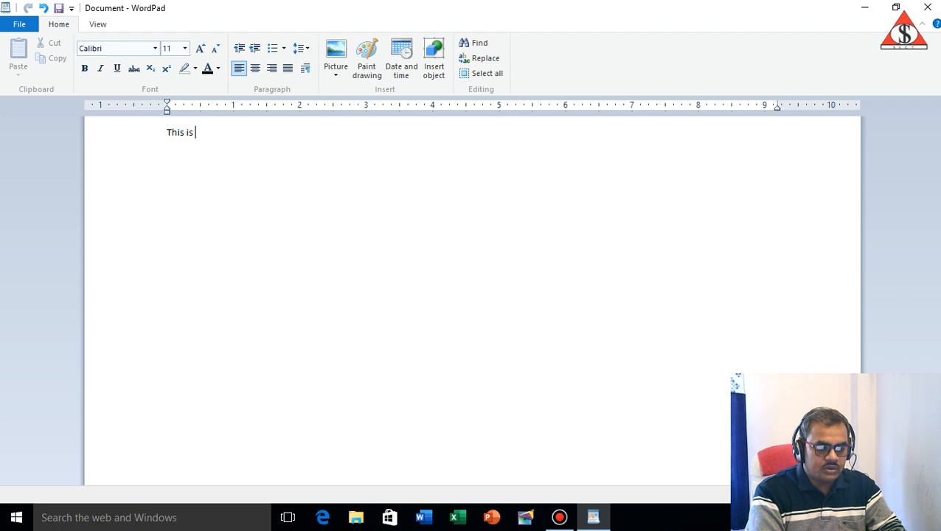
{"action": "type", "text": "a wordpad"}
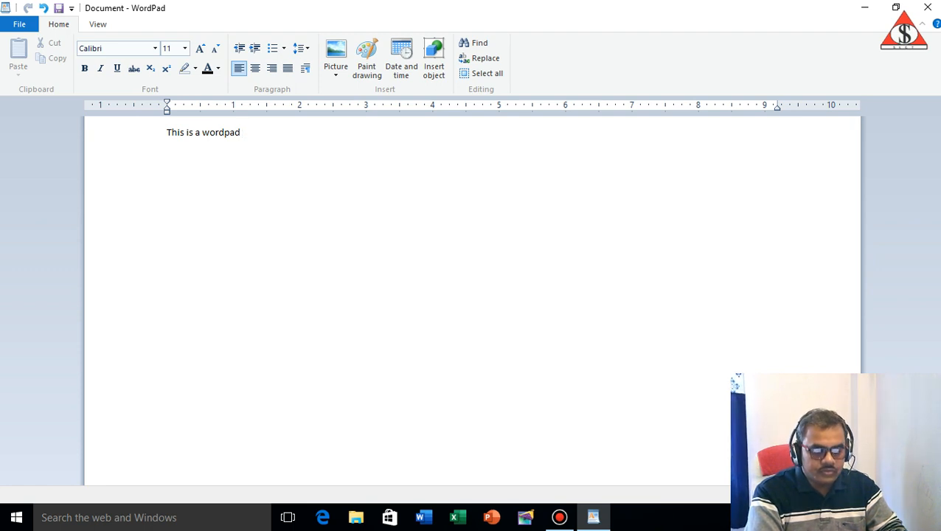
{"action": "type", "text": "fr"}
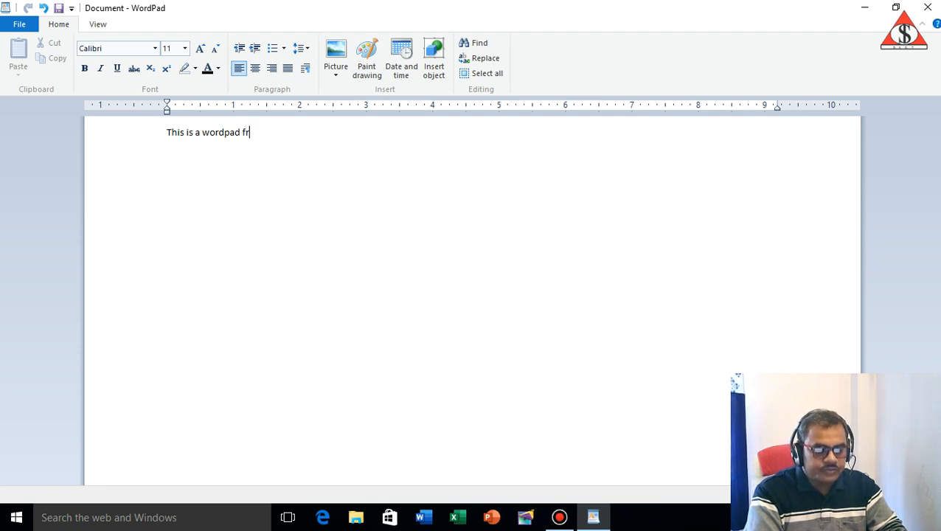
{"action": "type", "text": "om"}
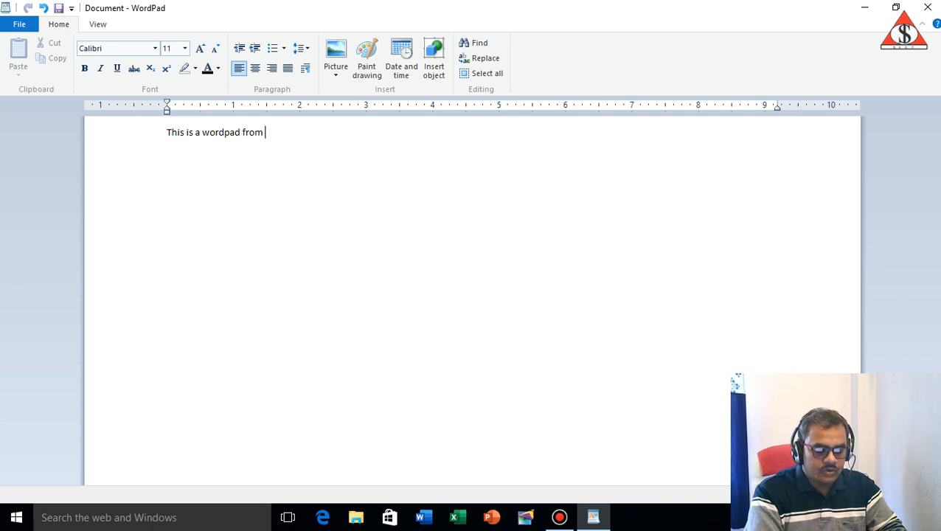
{"action": "type", "text": " MS"}
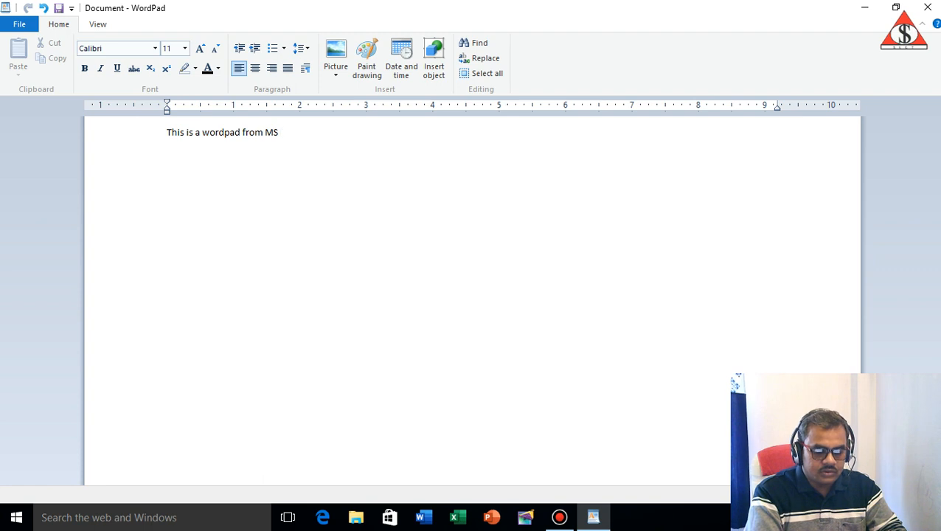
{"action": "type", "text": " win"}
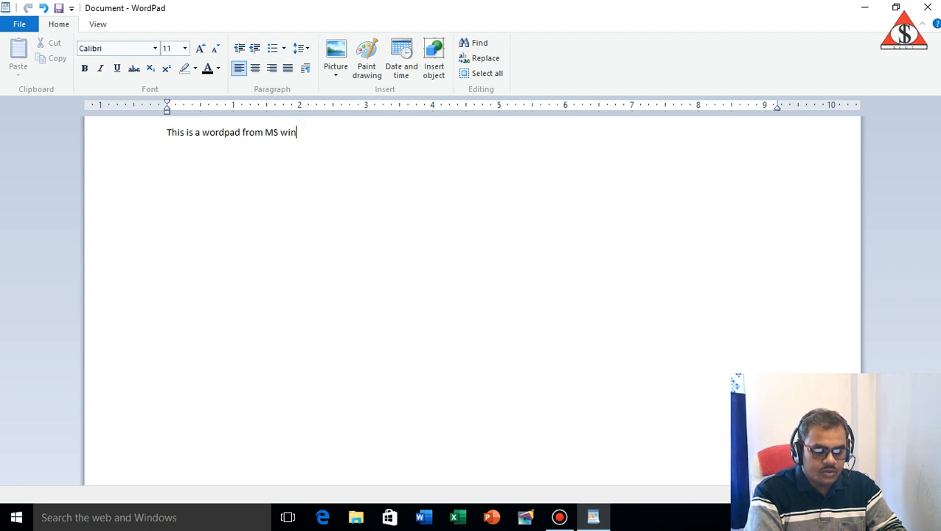
{"action": "type", "text": "dows"}
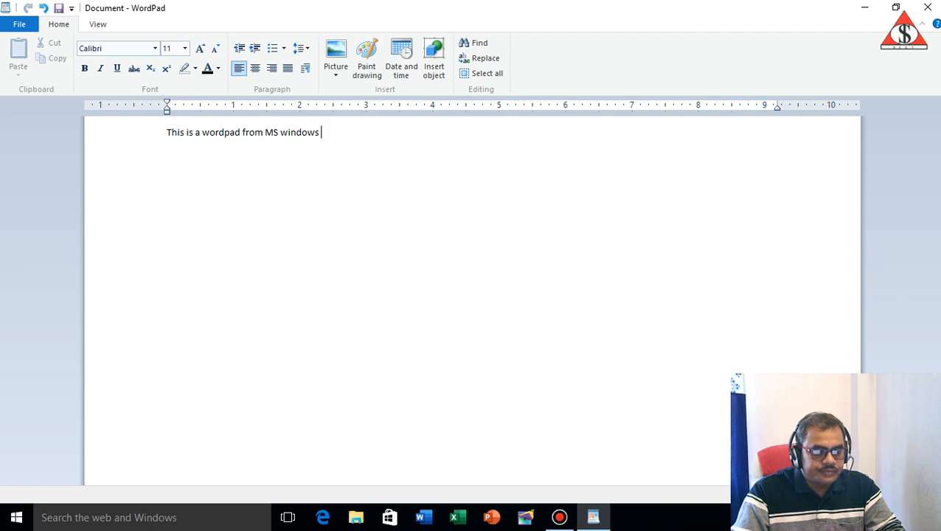
{"action": "left_click", "coordinate": [325, 133]}
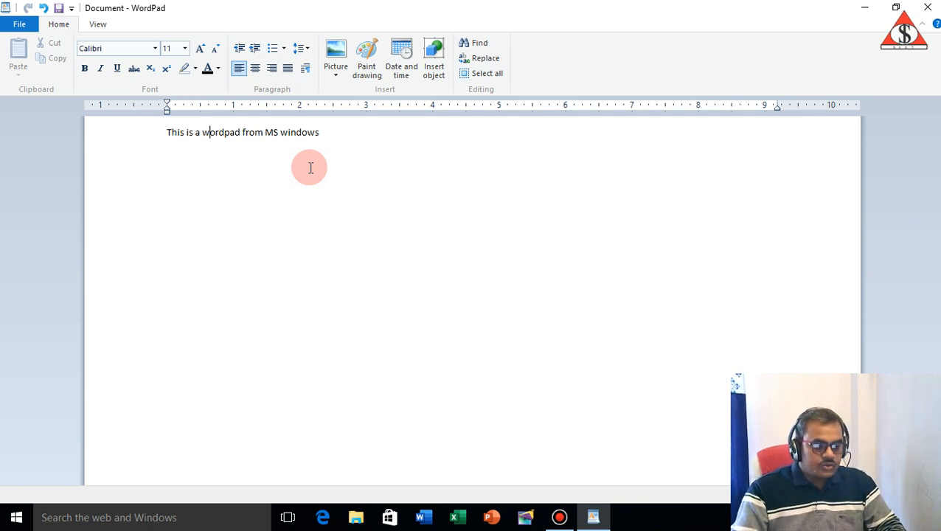
- Save the document to the Desktop as a Rich Text Format (RTF) file named Student
{"action": "left_click", "coordinate": [20, 24]}
{"action": "left_click", "coordinate": [41, 110]}
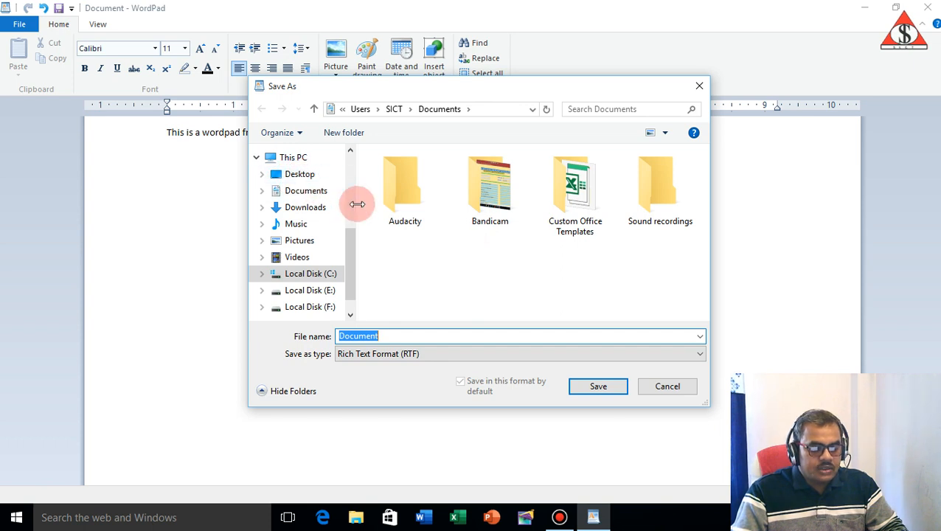
{"action": "left_click", "coordinate": [301, 176]}
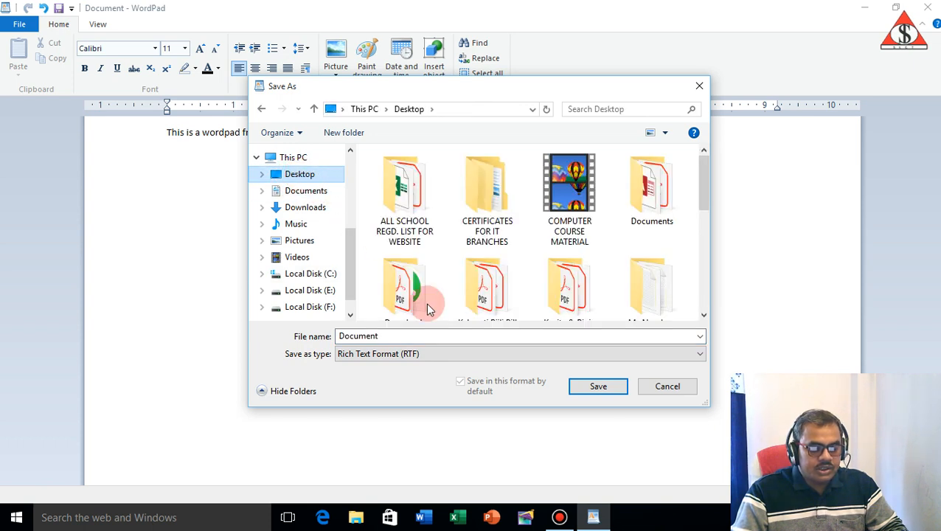
{"action": "left_click", "coordinate": [398, 338]}
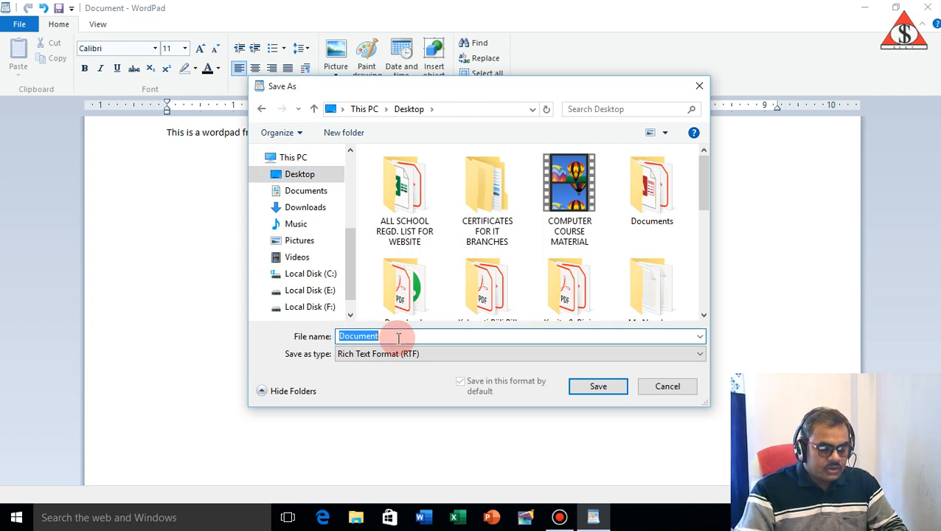
{"action": "type", "text": "St"}
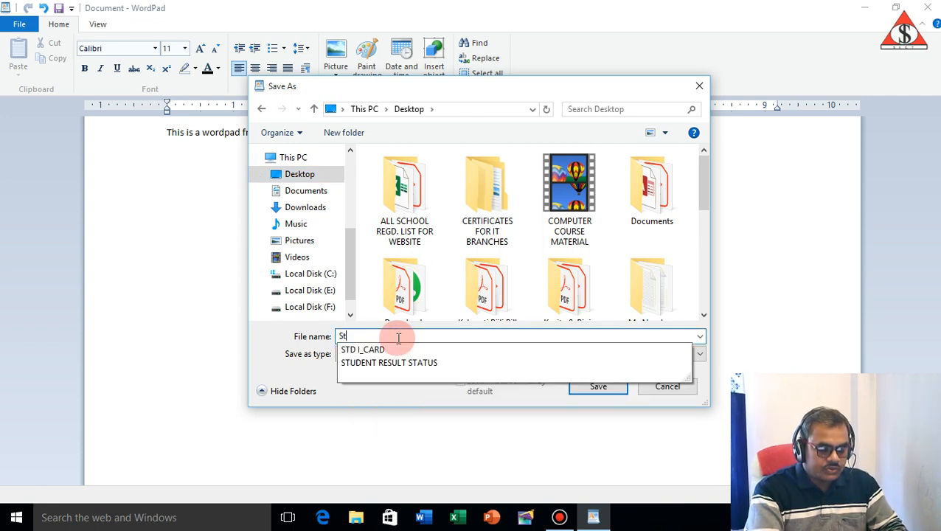
{"action": "type", "text": "udent"}
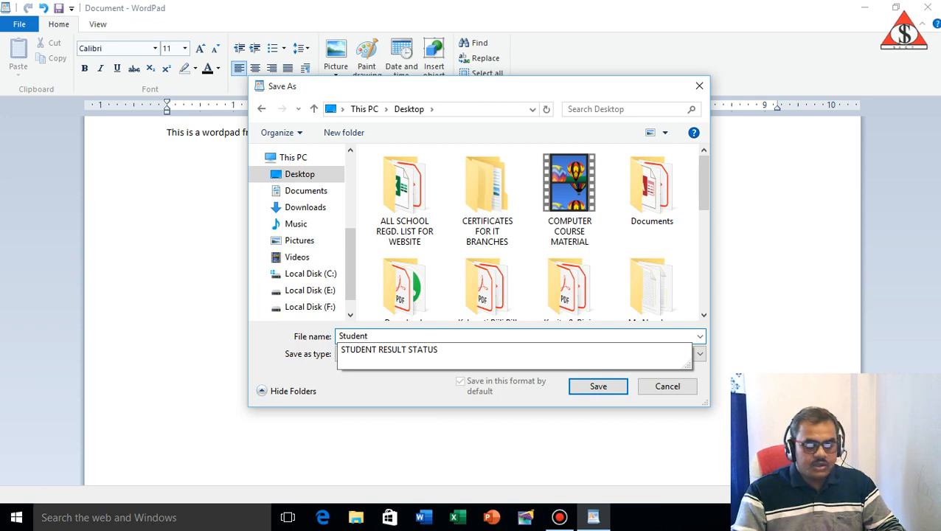
{"action": "left_click", "coordinate": [386, 384]}
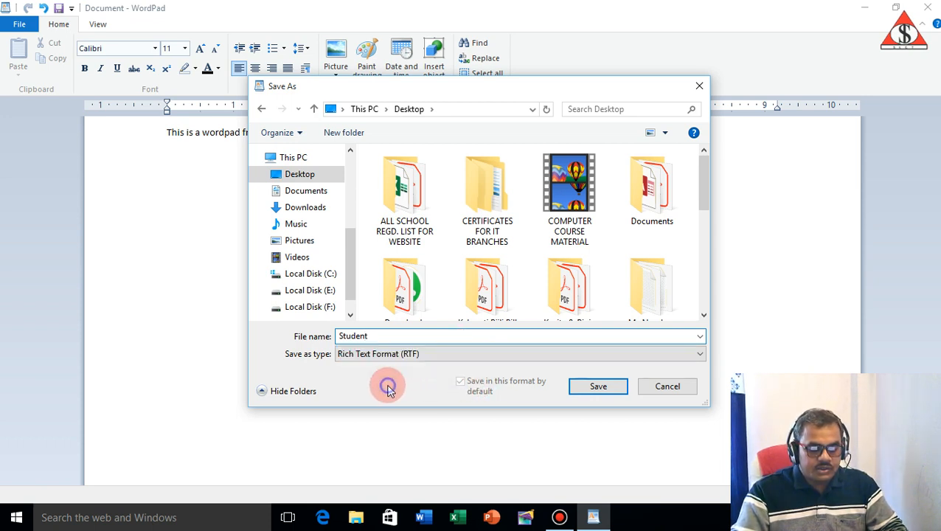
{"action": "left_click", "coordinate": [596, 387]}
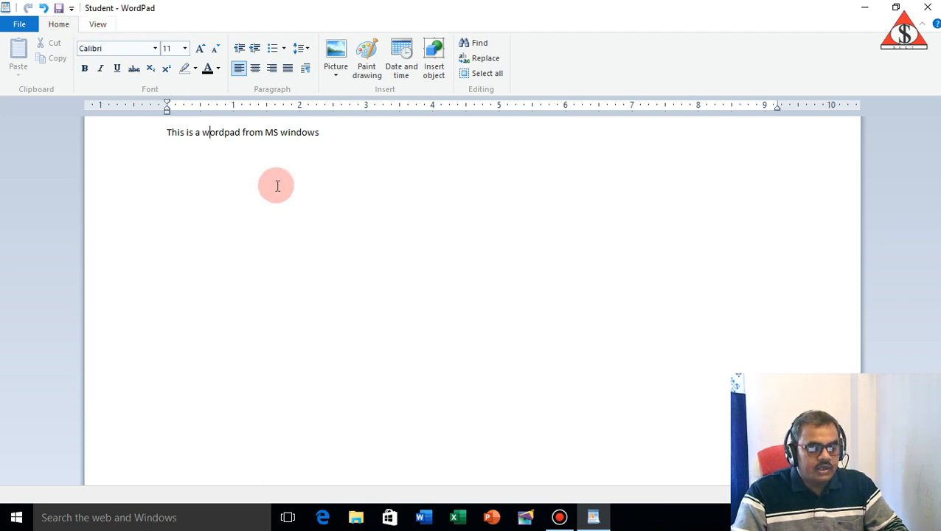
- Create a new blank document in place of the saved Student document
{"action": "left_click", "coordinate": [16, 26]}
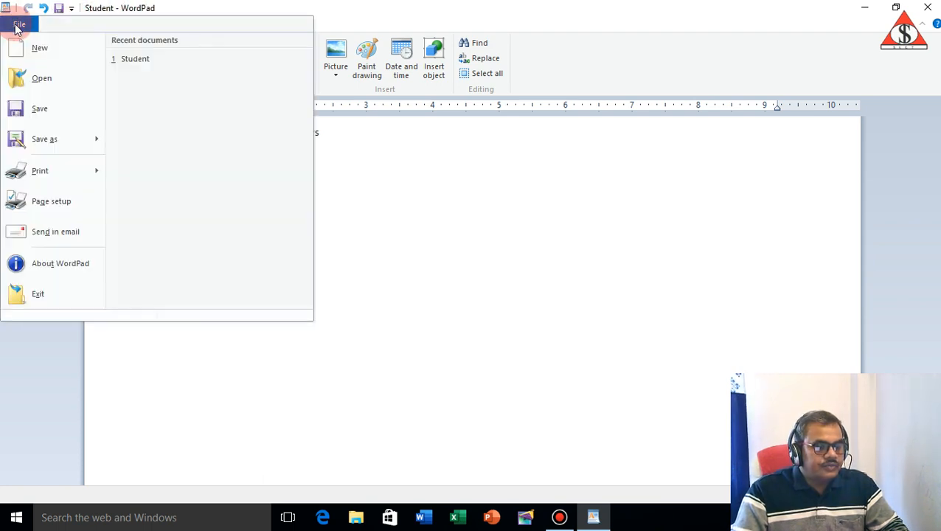
{"action": "left_click", "coordinate": [44, 53]}
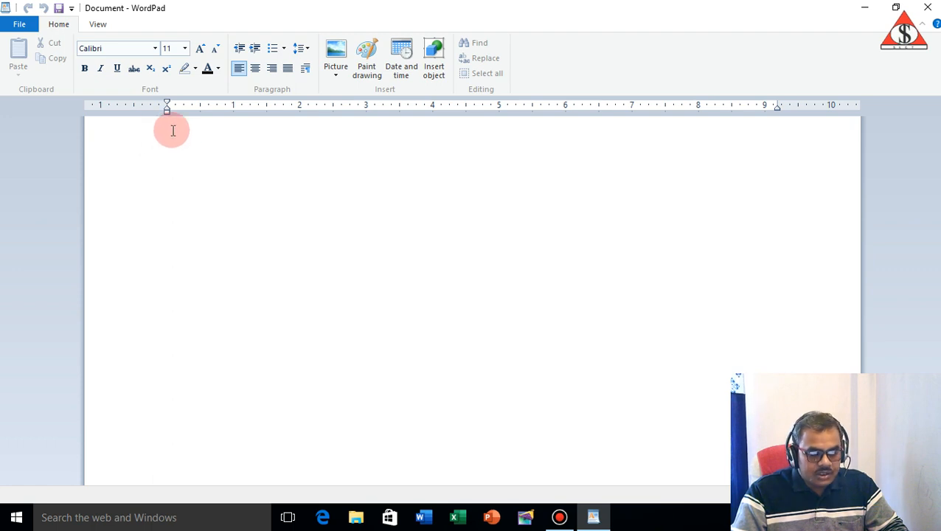
- Open the Student document from the Desktop folder
{"action": "left_click", "coordinate": [18, 28]}
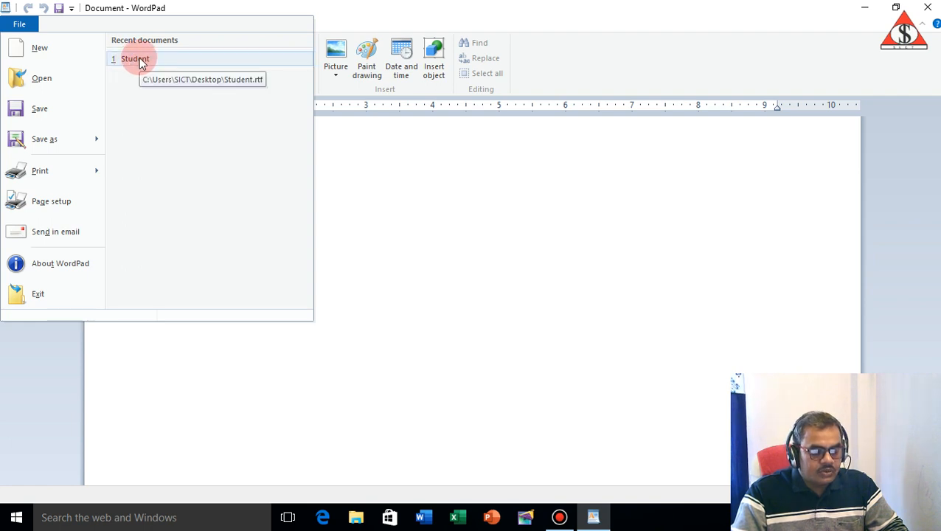
{"action": "left_click", "coordinate": [55, 81]}
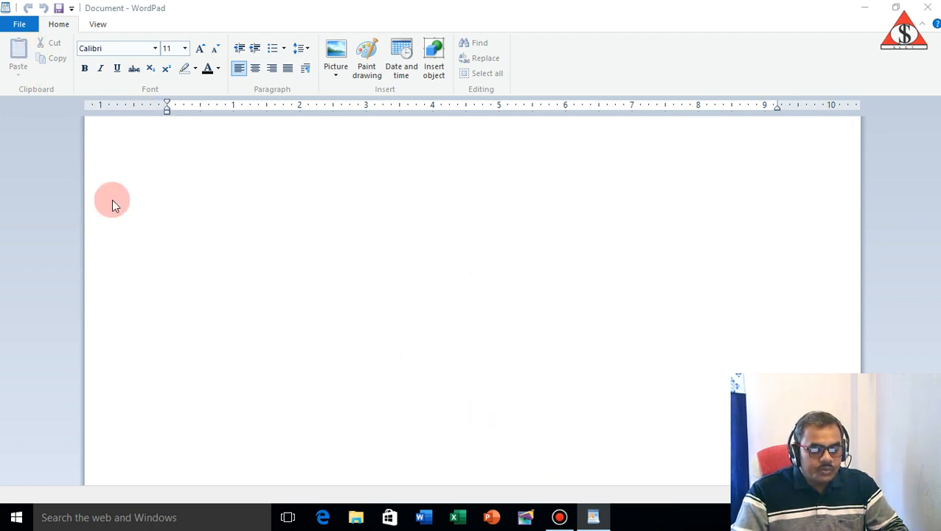
{"action": "key", "text": "ctrl+o"}
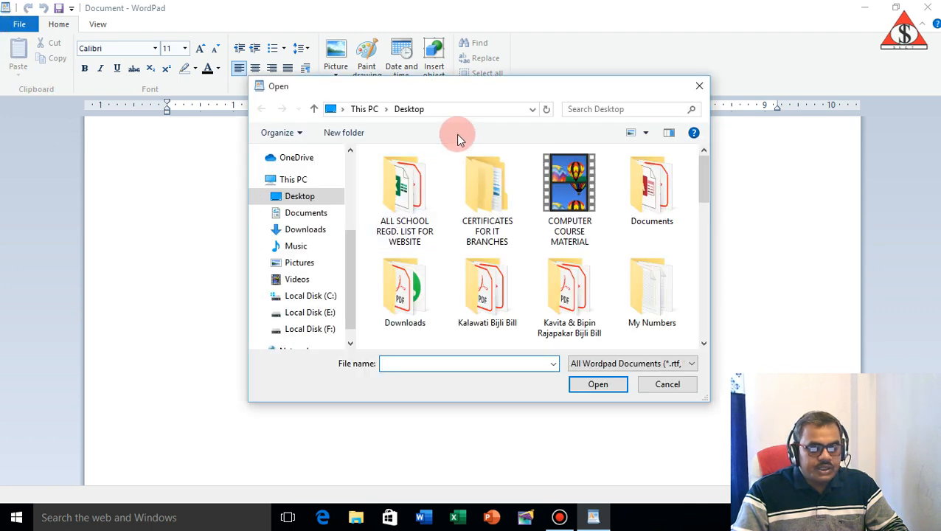
{"action": "left_click_drag", "start_coordinate": [476, 90], "coordinate": [393, 71]}
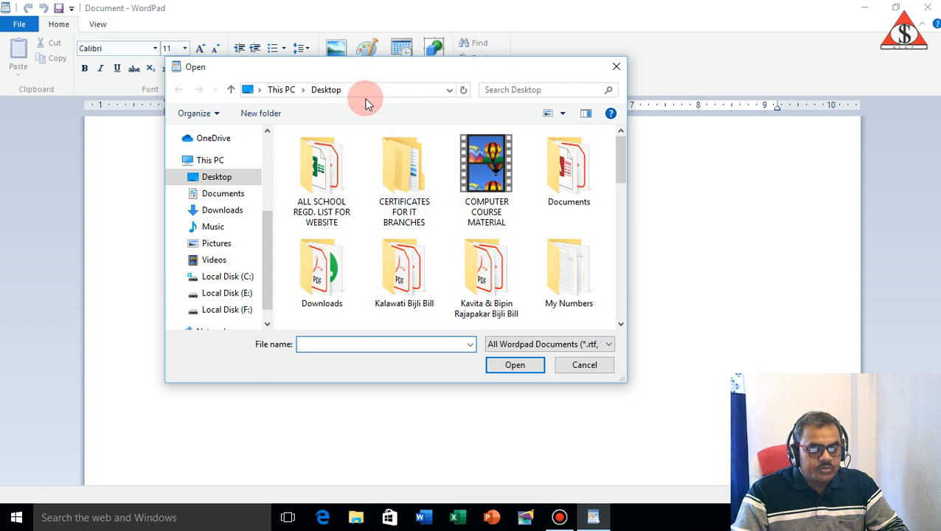
{"action": "left_click_drag", "start_coordinate": [619, 159], "coordinate": [626, 299]}
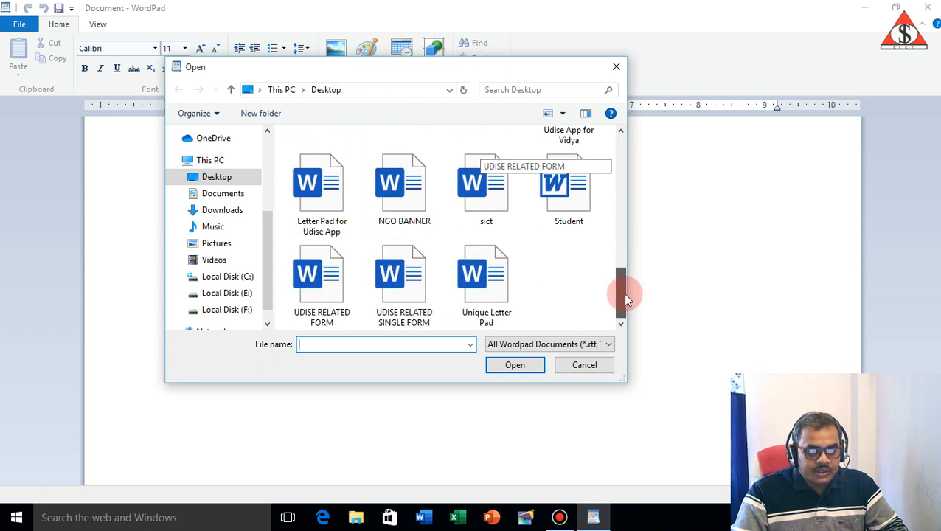
{"action": "left_click", "coordinate": [574, 190]}
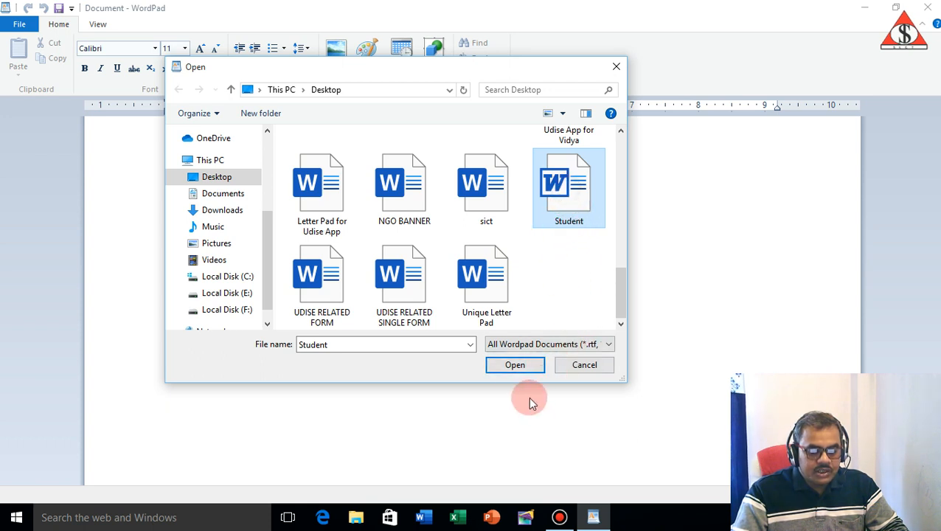
{"action": "left_click", "coordinate": [514, 366]}
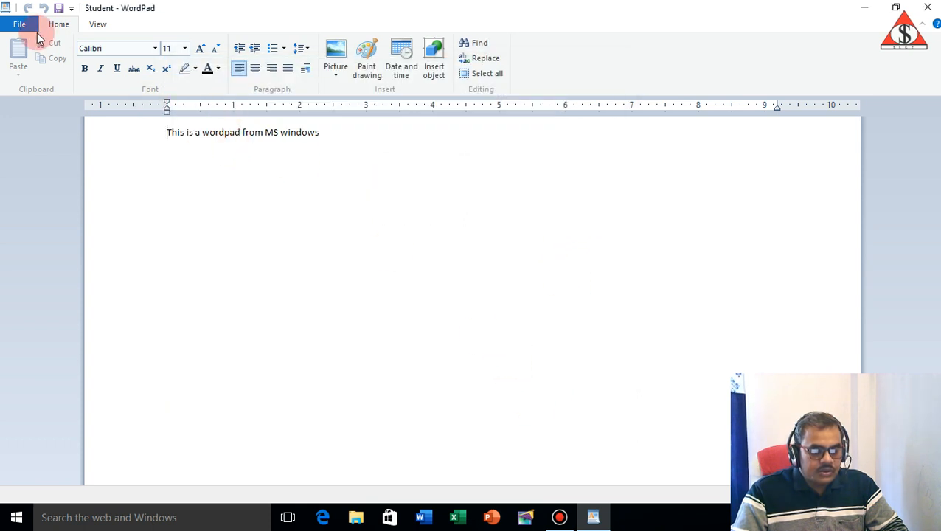
- Create a new blank document, and reopen Student from the list of recent documents
{"action": "left_click", "coordinate": [11, 26]}
{"action": "left_click", "coordinate": [38, 47]}
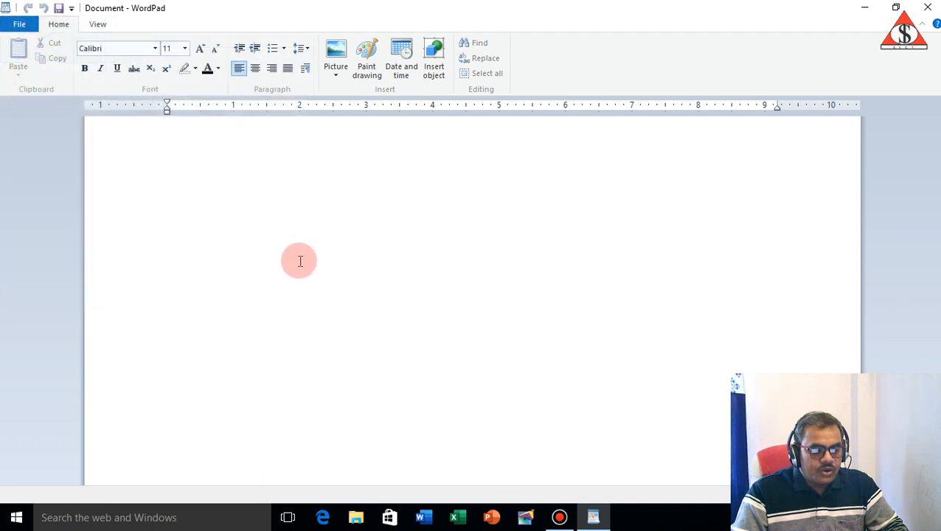
{"action": "left_click", "coordinate": [17, 24]}
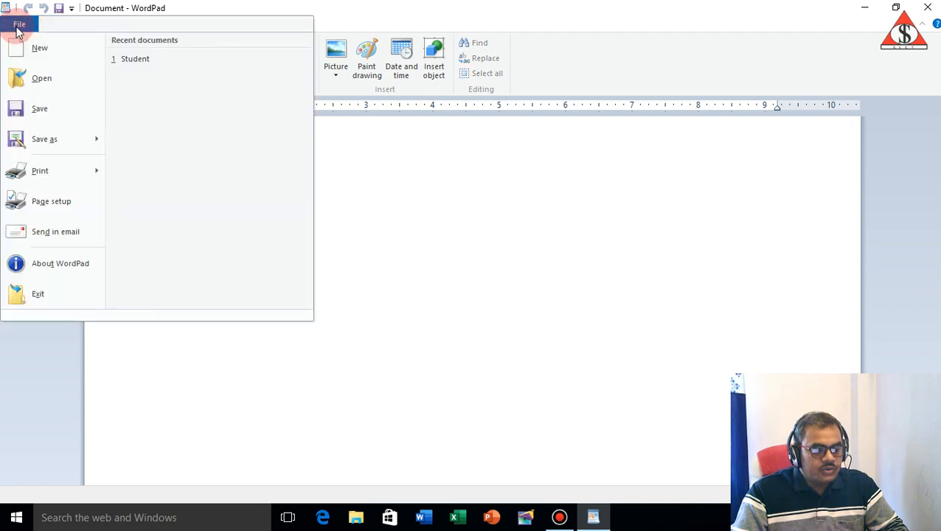
{"action": "left_click", "coordinate": [142, 63]}
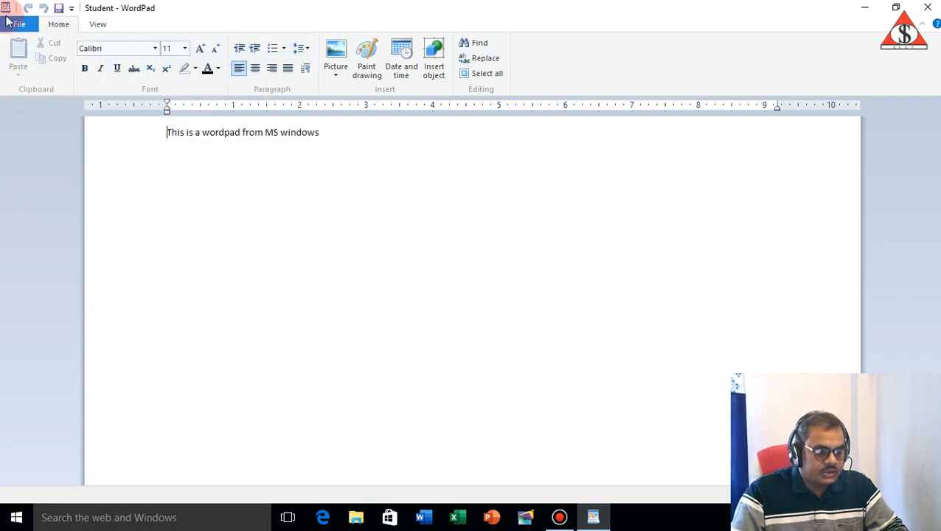
- Save the Student document, and save a copy on the Desktop as an Office Open XML document named Student2
{"action": "left_click", "coordinate": [20, 26]}
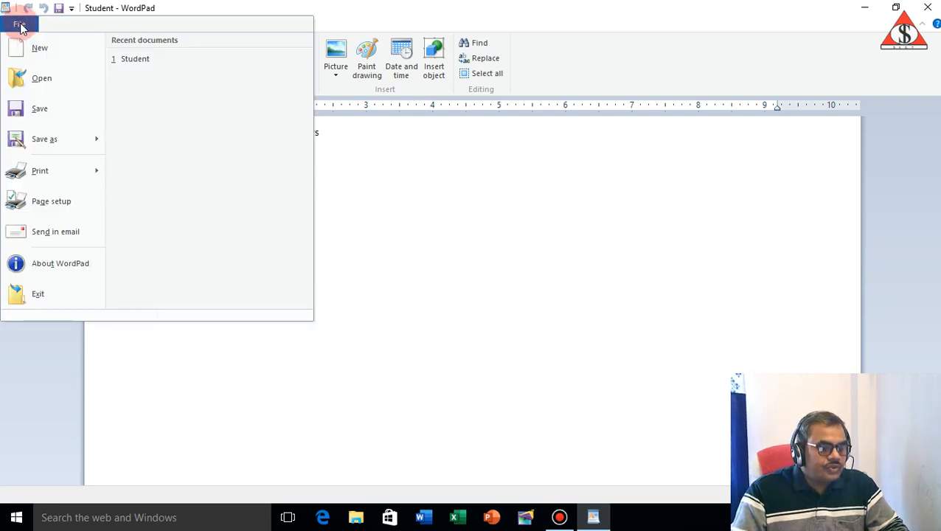
{"action": "left_click", "coordinate": [41, 109]}
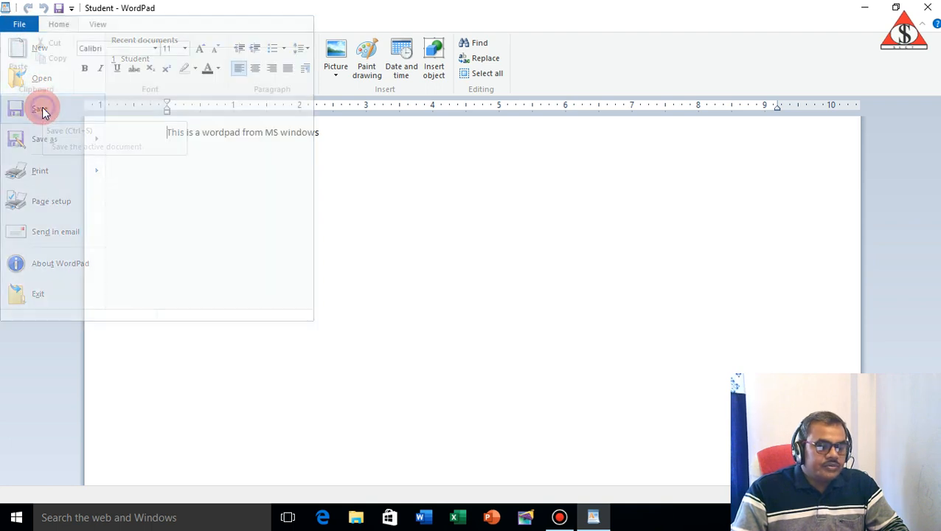
{"action": "left_click", "coordinate": [22, 24]}
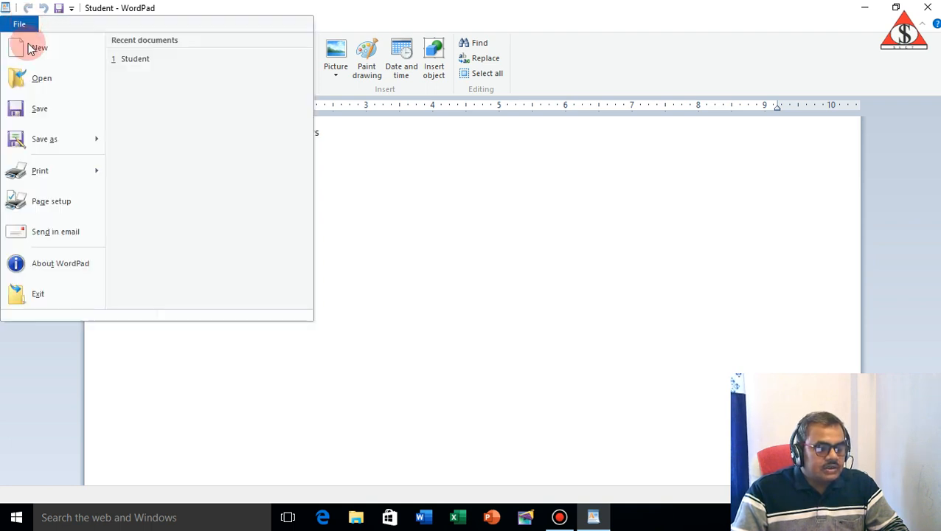
{"action": "mouse_move", "coordinate": [65, 142]}
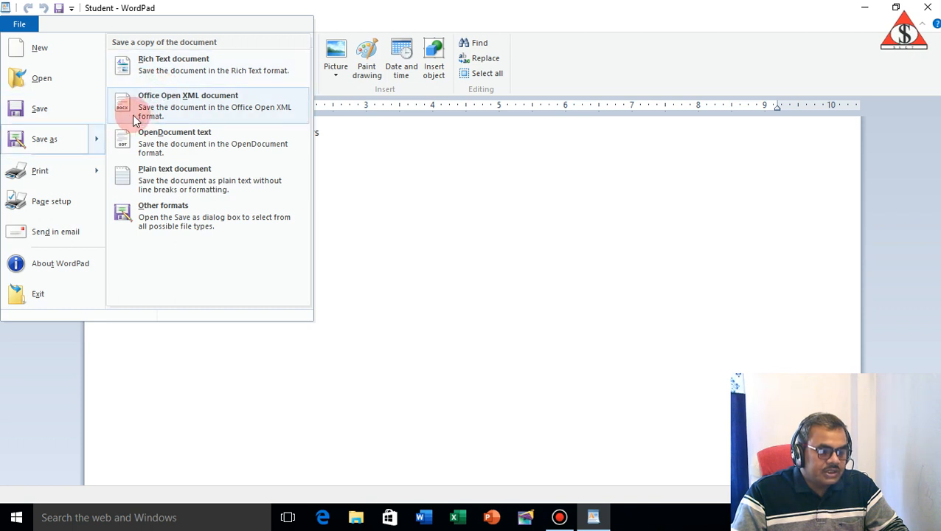
{"action": "left_click", "coordinate": [183, 107]}
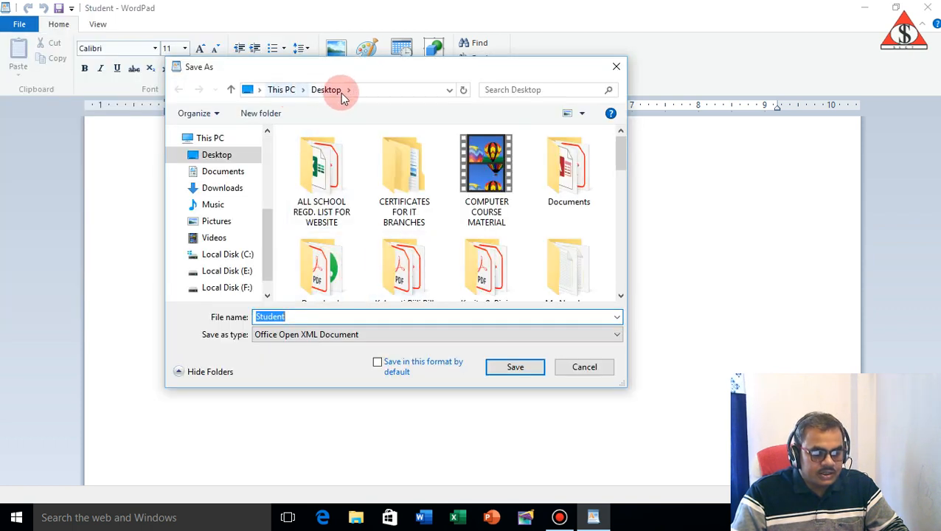
{"action": "left_click", "coordinate": [302, 316]}
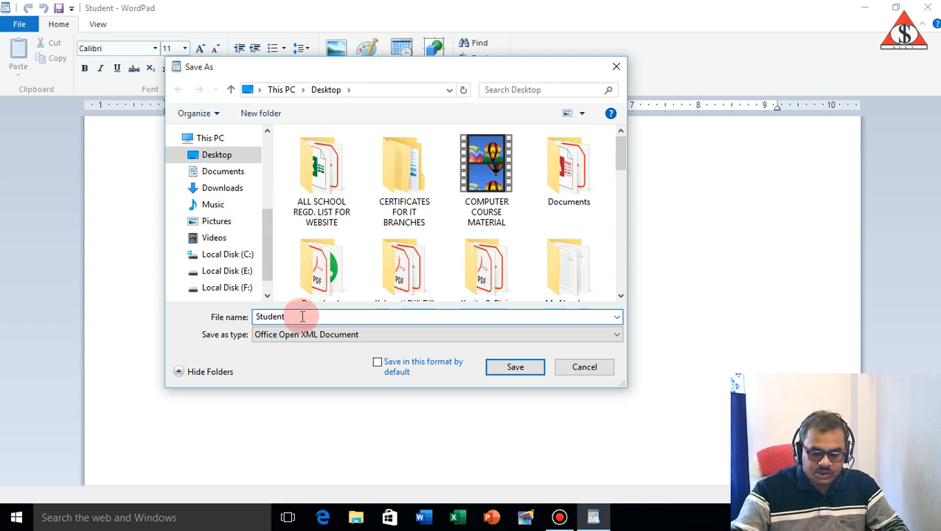
{"action": "left_click", "coordinate": [515, 367]}
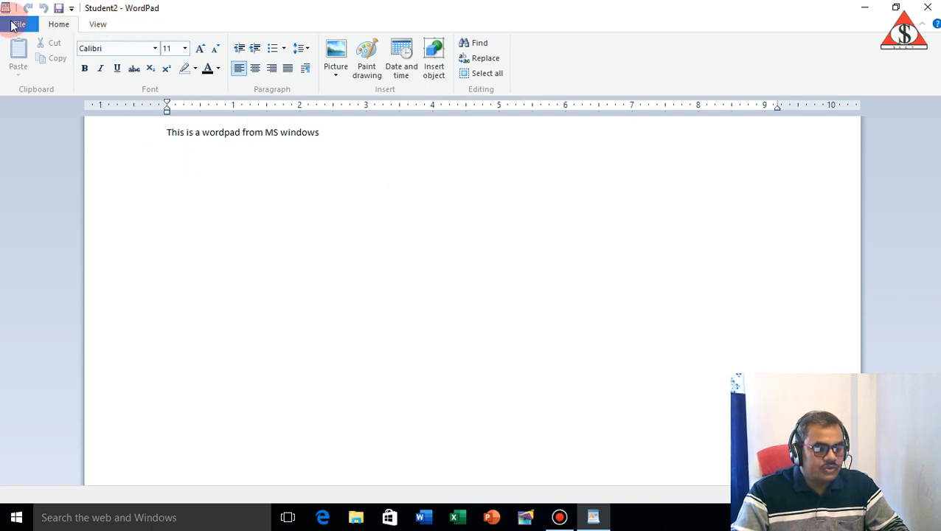
- Reopen the original Student document from the recent documents, and check its page in print preview before closing the preview
{"action": "left_click", "coordinate": [14, 24]}
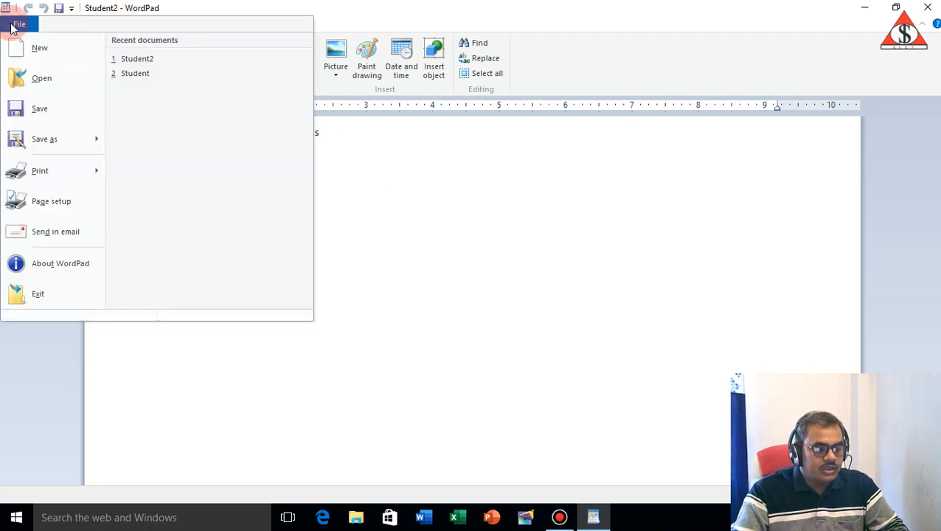
{"action": "left_click", "coordinate": [141, 73]}
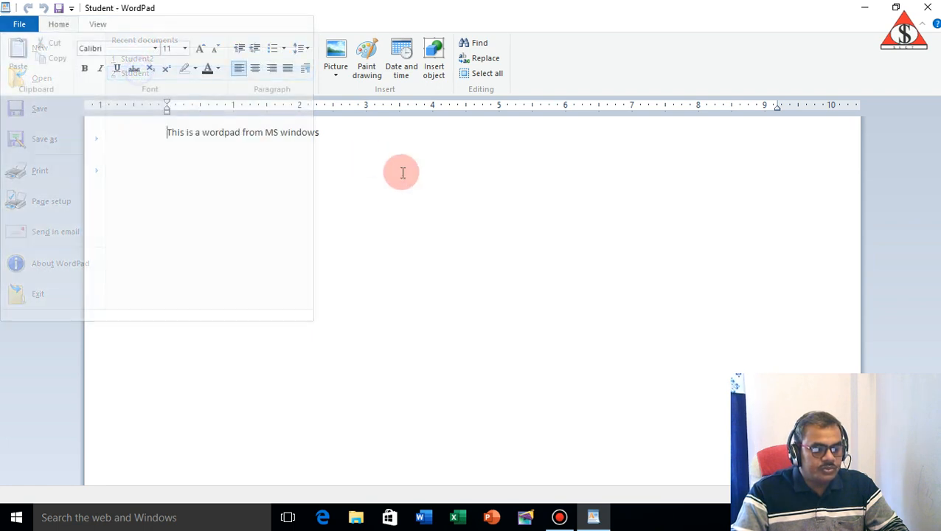
{"action": "left_click", "coordinate": [21, 25]}
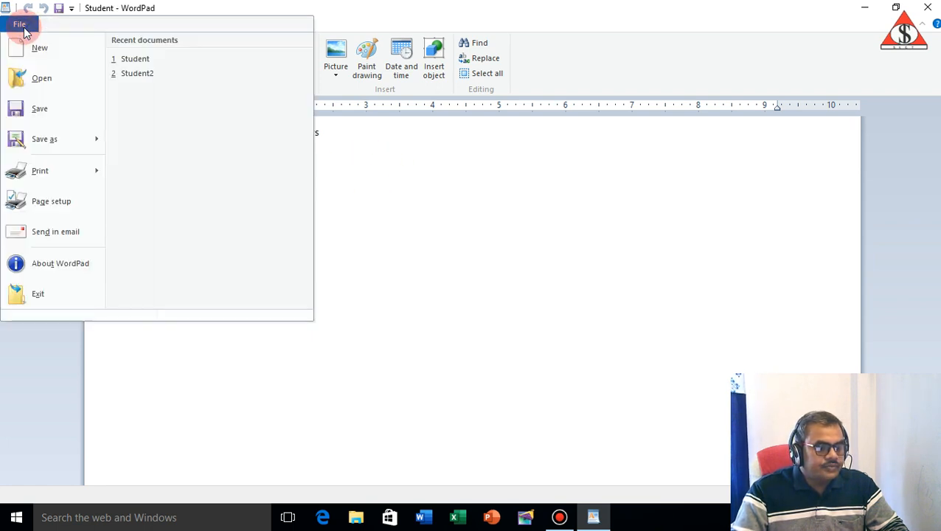
{"action": "mouse_move", "coordinate": [38, 178]}
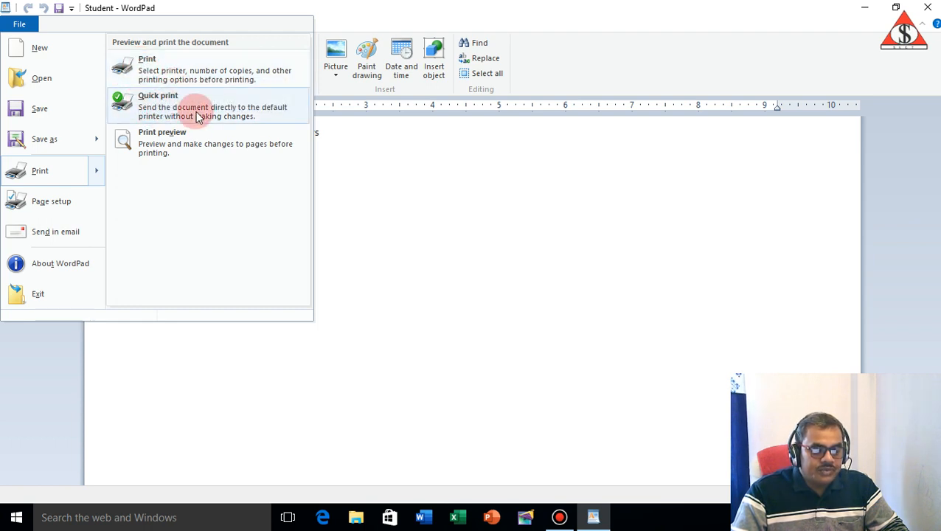
{"action": "left_click", "coordinate": [180, 150]}
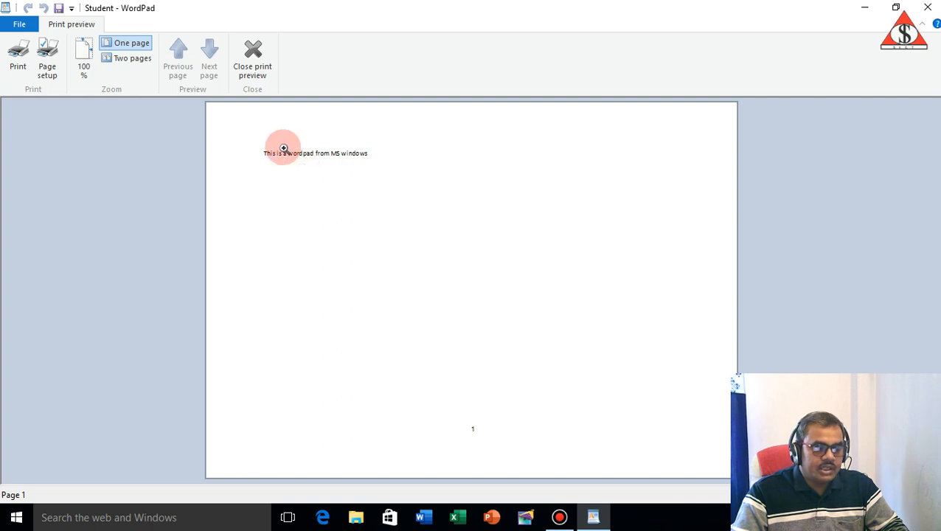
{"action": "left_click", "coordinate": [254, 72]}
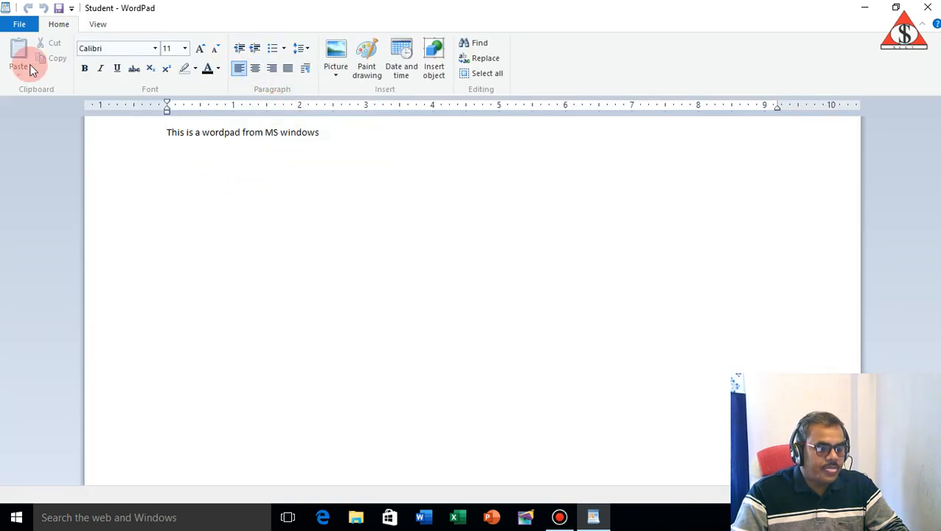
- Try to send the Student document directly to the default printer with Quick print, and dismiss the printer dialog
{"action": "left_click", "coordinate": [17, 23]}
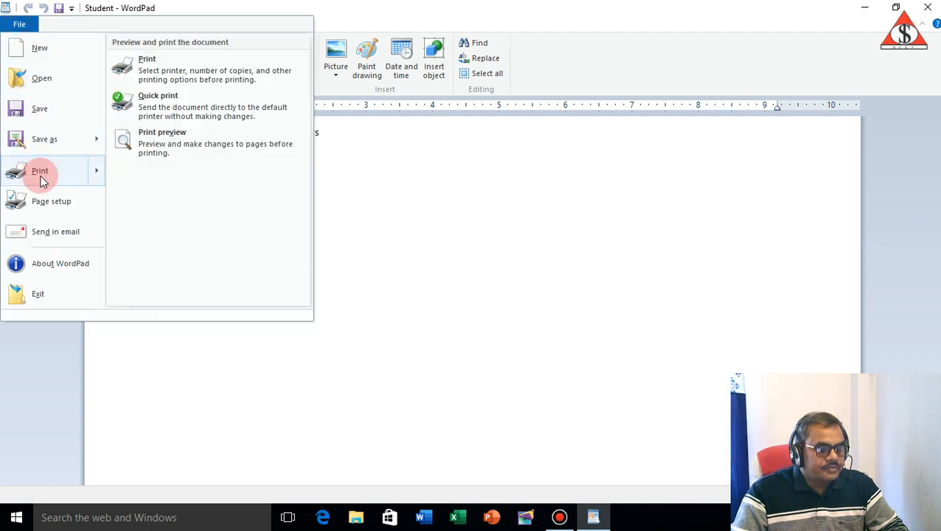
{"action": "mouse_move", "coordinate": [77, 172]}
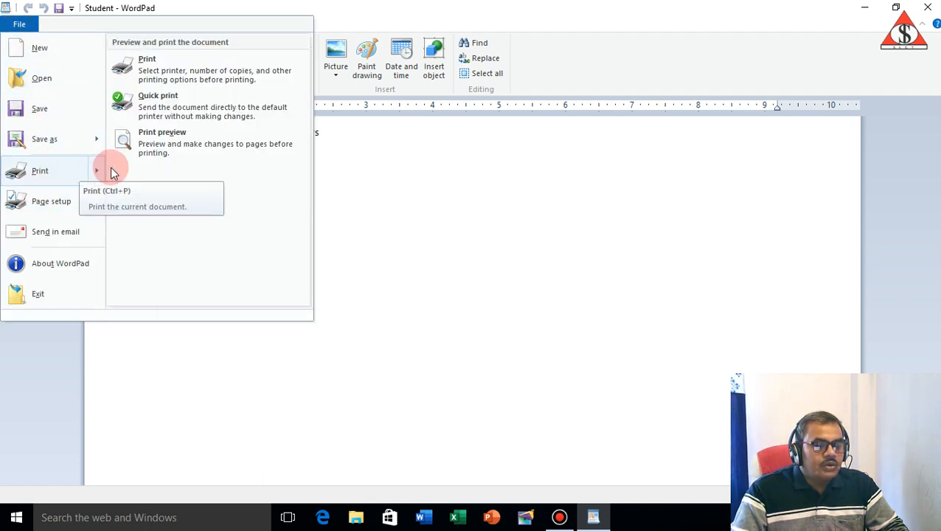
{"action": "left_click", "coordinate": [158, 108]}
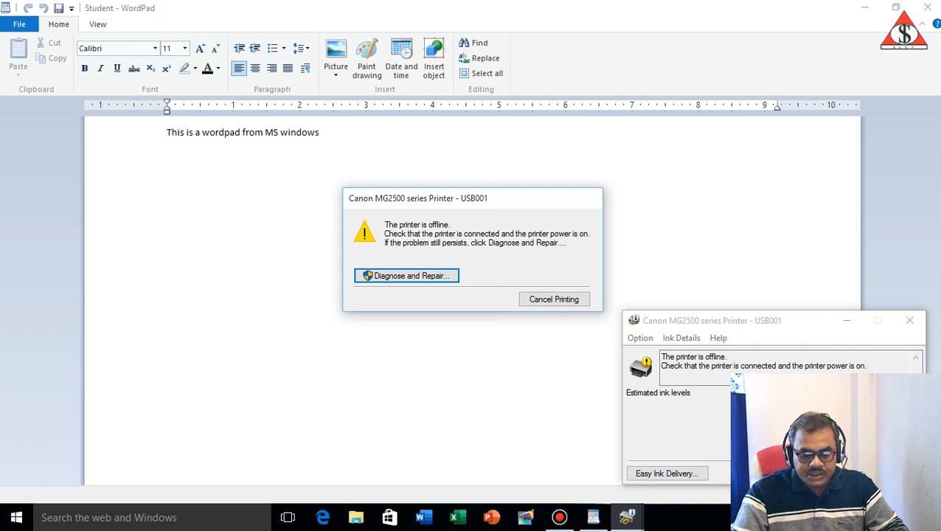
{"action": "key", "text": "Escape"}
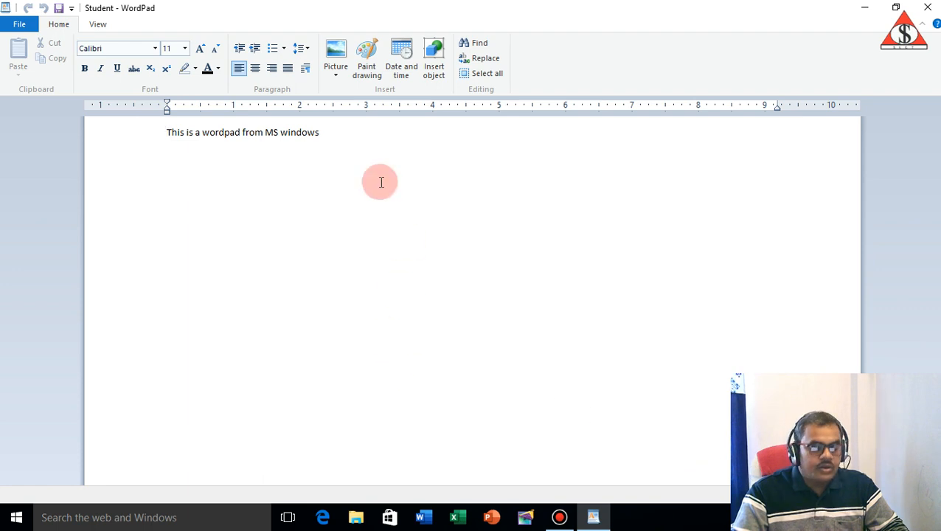
- Open the full print options for the Student document and move the dialog over the middle of the page
{"action": "left_click", "coordinate": [18, 26]}
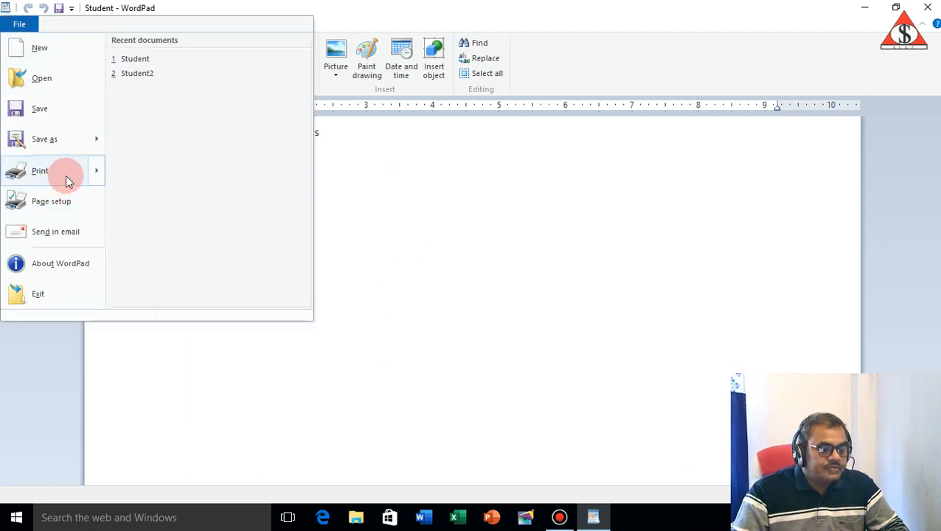
{"action": "mouse_move", "coordinate": [66, 175]}
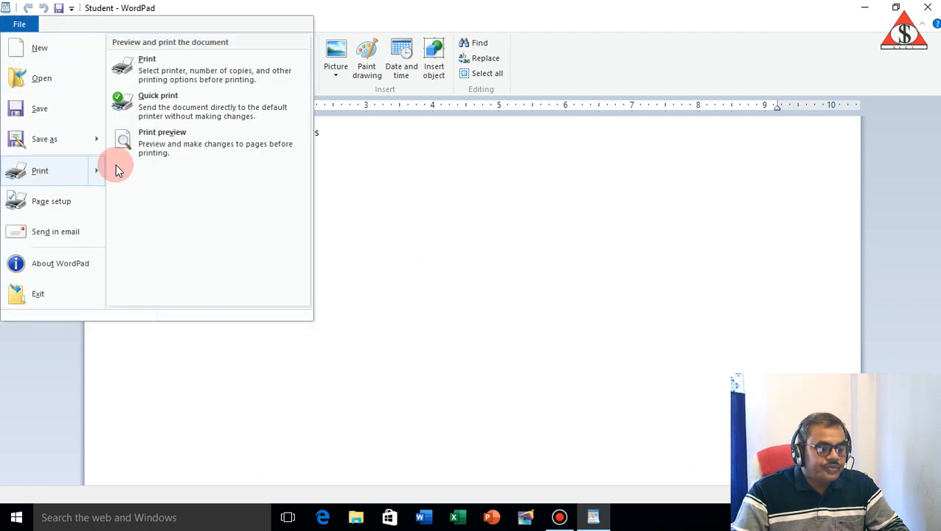
{"action": "left_click", "coordinate": [147, 84]}
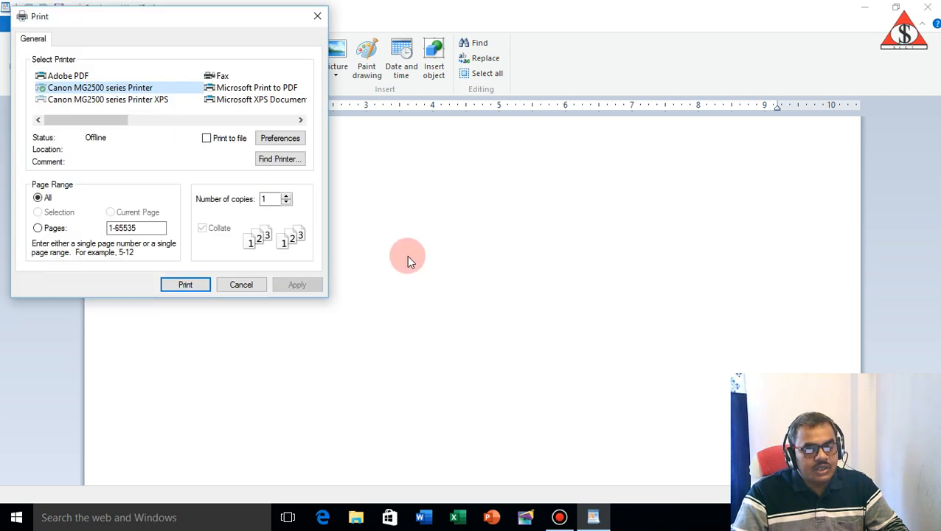
{"action": "left_click_drag", "start_coordinate": [130, 17], "coordinate": [454, 129]}
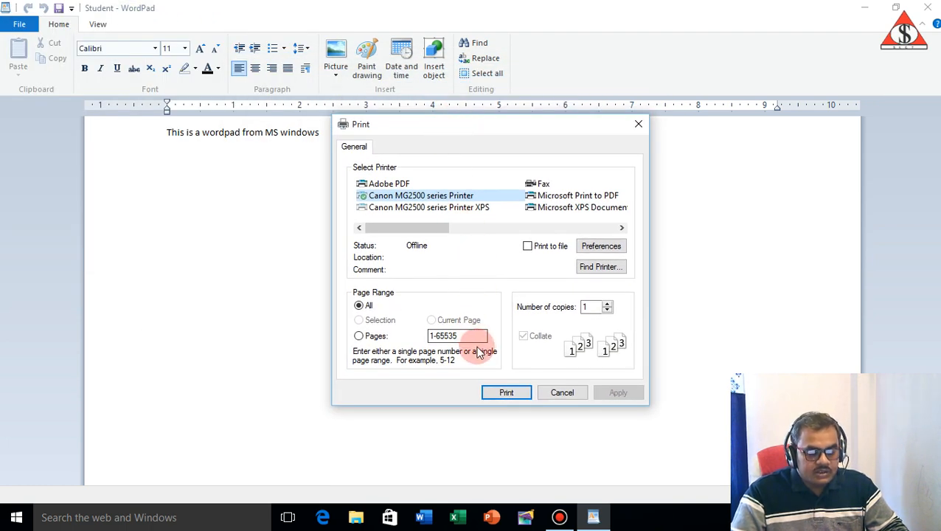
- Try the available printers, including Adobe PDF and Microsoft Print to PDF, and choose the Canon MG2500 series Printer
{"action": "left_click", "coordinate": [378, 197]}
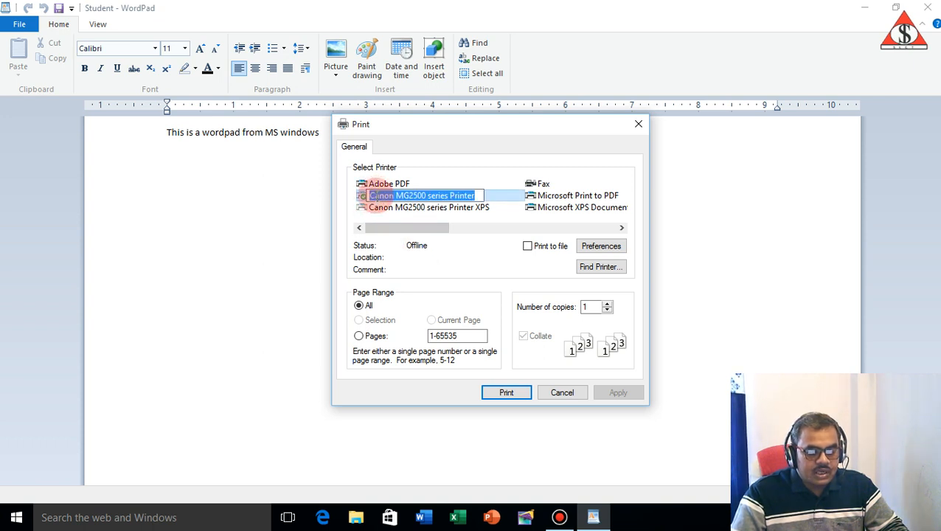
{"action": "left_click", "coordinate": [374, 184]}
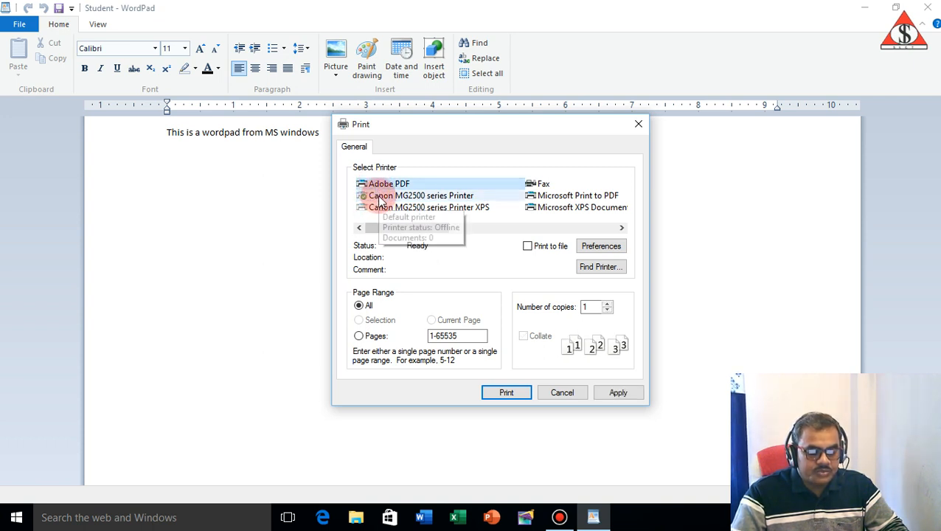
{"action": "left_click", "coordinate": [378, 198]}
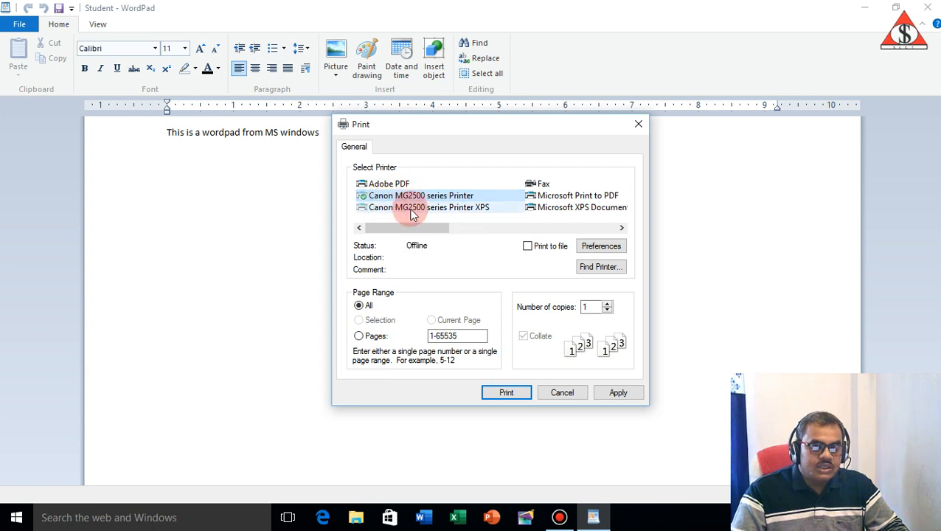
{"action": "left_click", "coordinate": [410, 209]}
{"action": "left_click", "coordinate": [407, 197]}
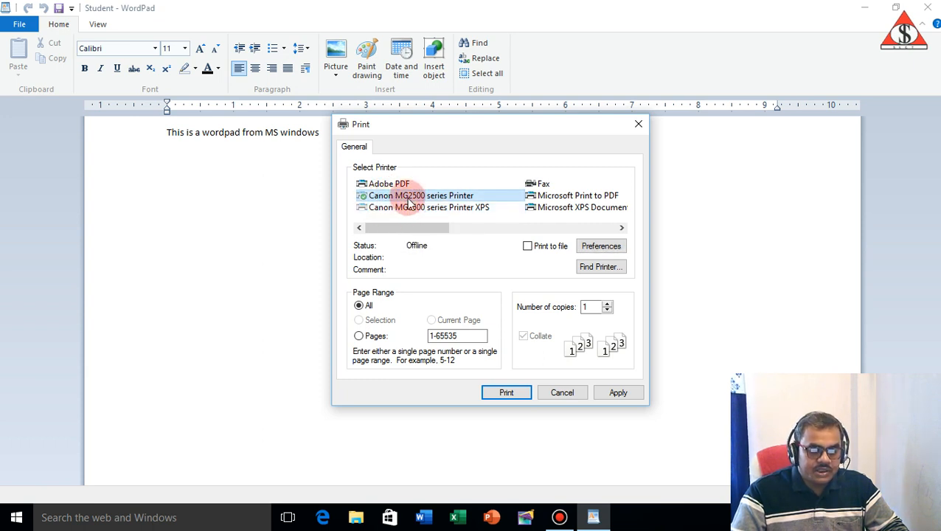
{"action": "left_click", "coordinate": [534, 196]}
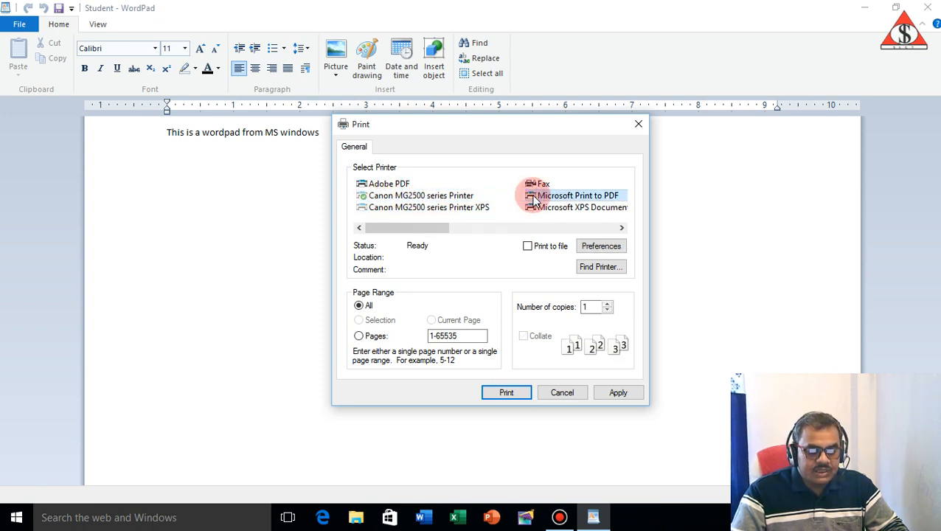
{"action": "left_click", "coordinate": [417, 198]}
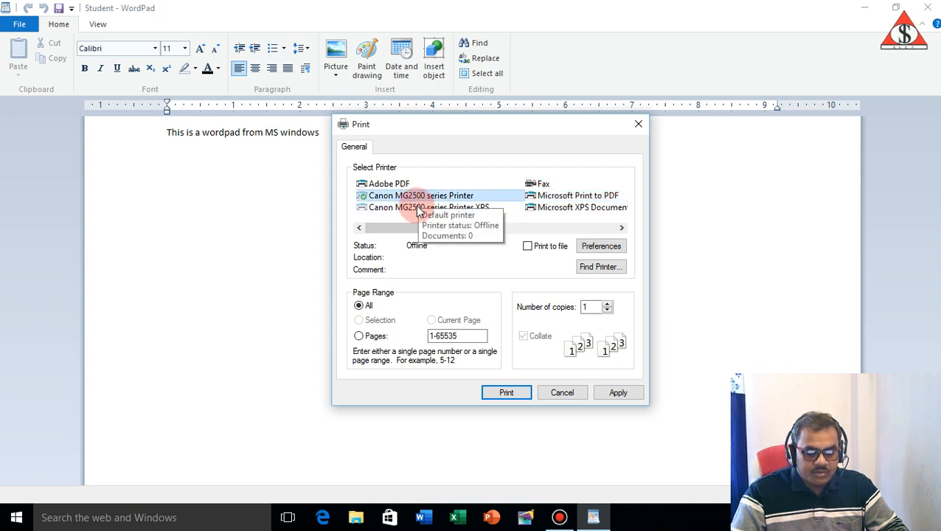
{"action": "left_click", "coordinate": [404, 207]}
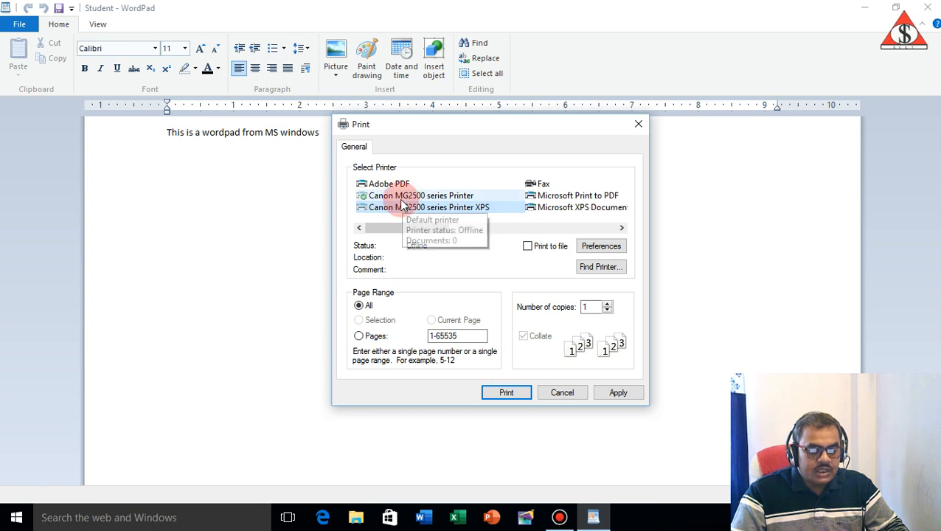
{"action": "left_click", "coordinate": [406, 195]}
- Limit the print range to pages 1-5, set the number of copies to 5, and cancel without printing
{"action": "left_click", "coordinate": [365, 309]}
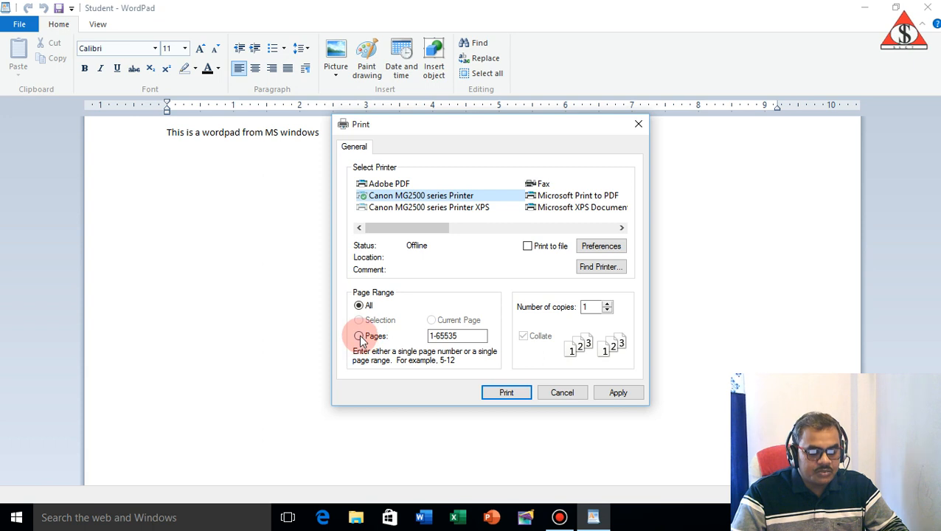
{"action": "left_click", "coordinate": [359, 337]}
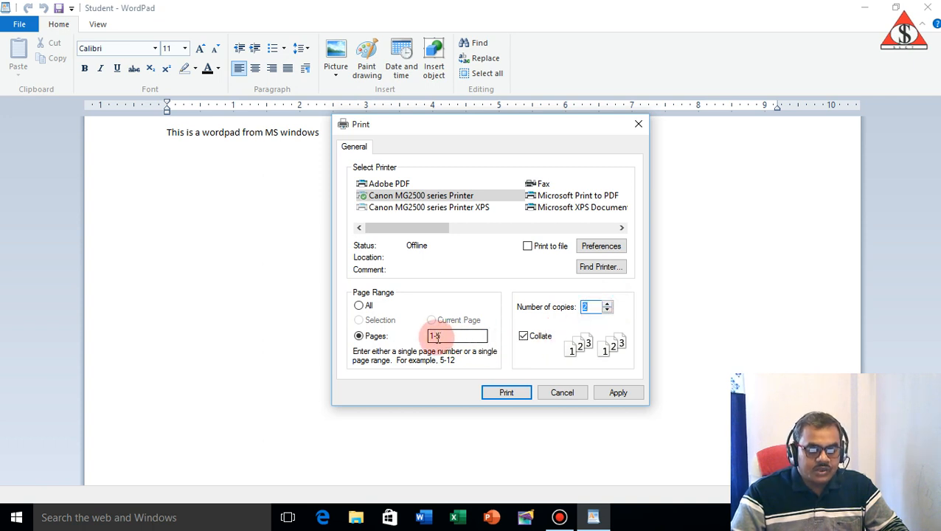
{"action": "left_click", "coordinate": [589, 308]}
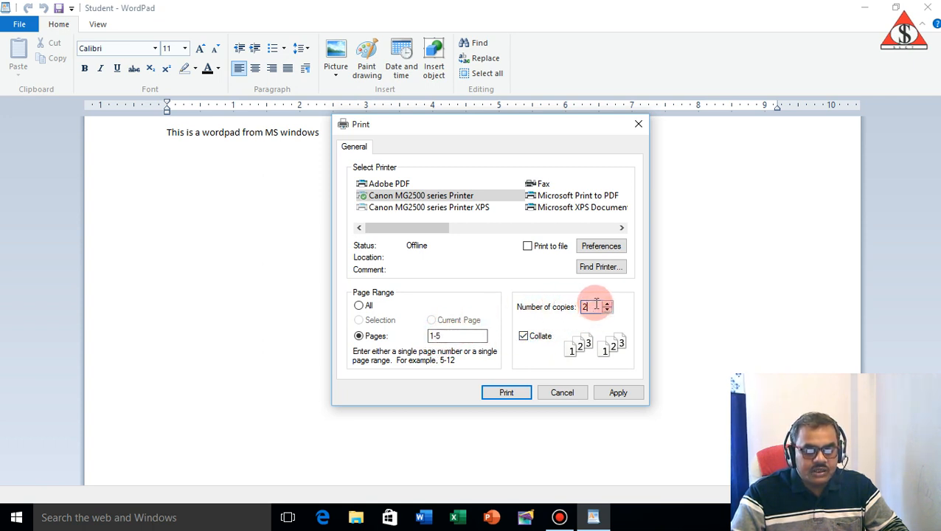
{"action": "left_click_drag", "start_coordinate": [598, 306], "coordinate": [575, 310]}
{"action": "type", "text": "5"}
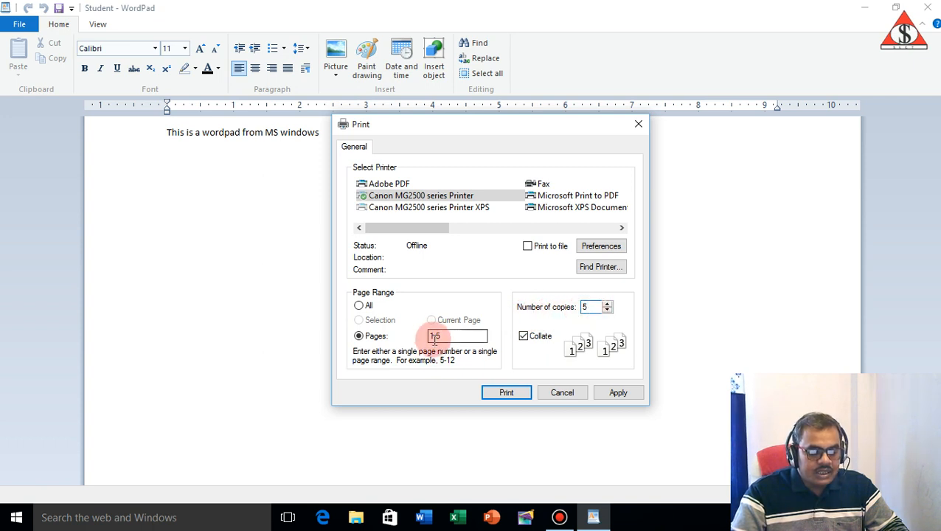
{"action": "left_click", "coordinate": [607, 311]}
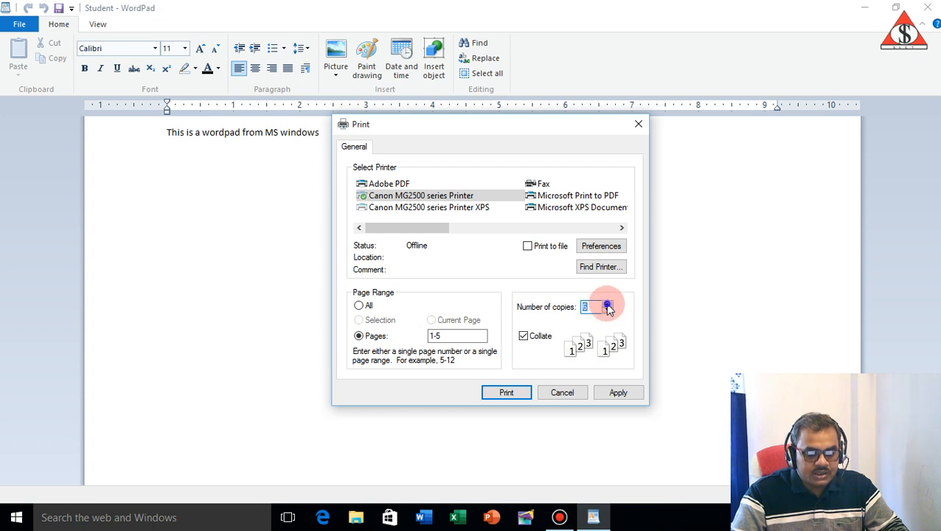
{"action": "left_click", "coordinate": [606, 312]}
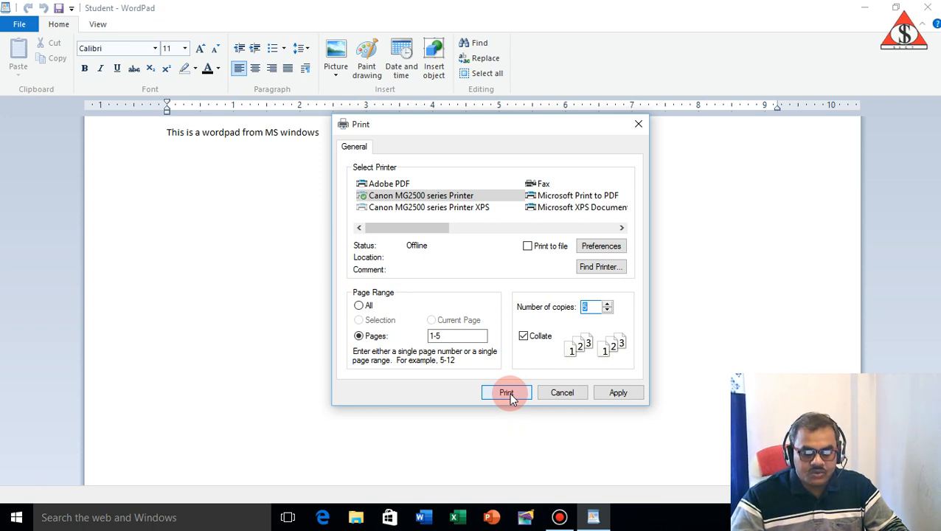
{"action": "left_click", "coordinate": [563, 392]}
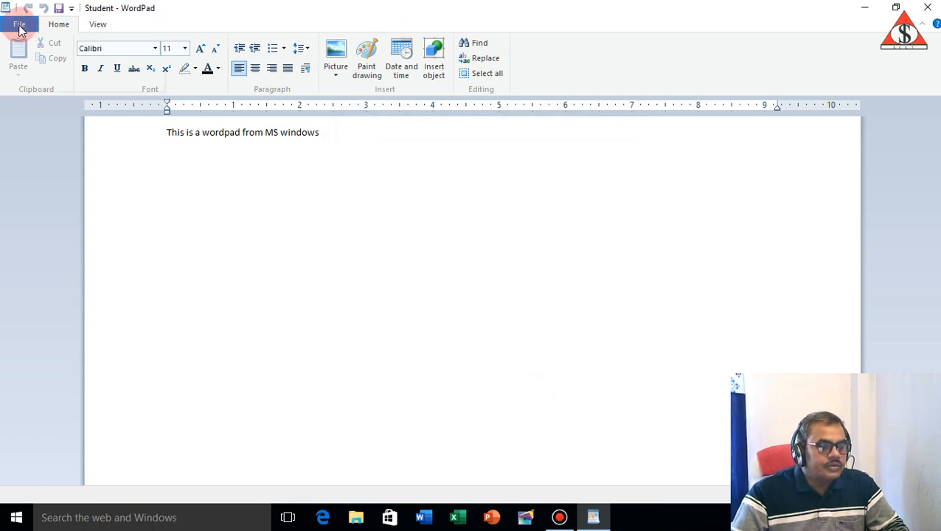
- Open the page setup of the Student document and set the left, right, top and bottom margins to 2 inches
{"action": "left_click", "coordinate": [19, 24]}
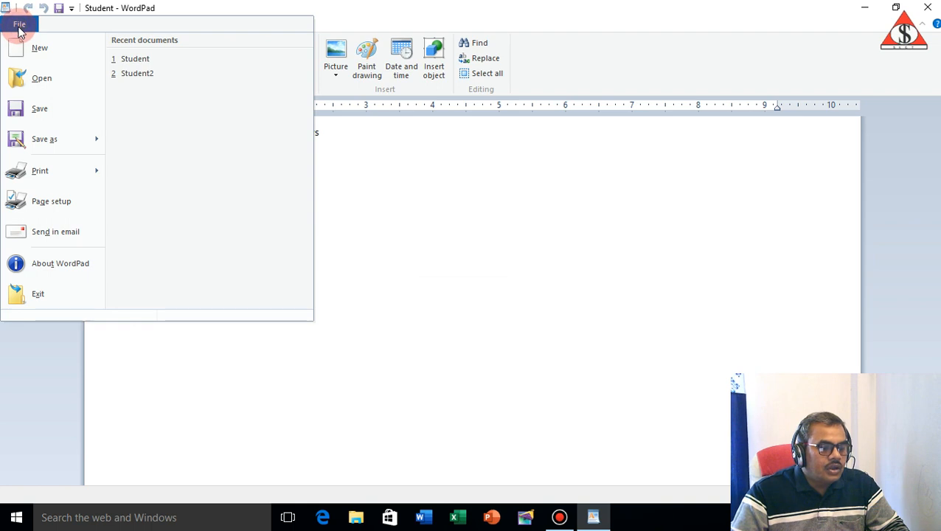
{"action": "left_click", "coordinate": [50, 206]}
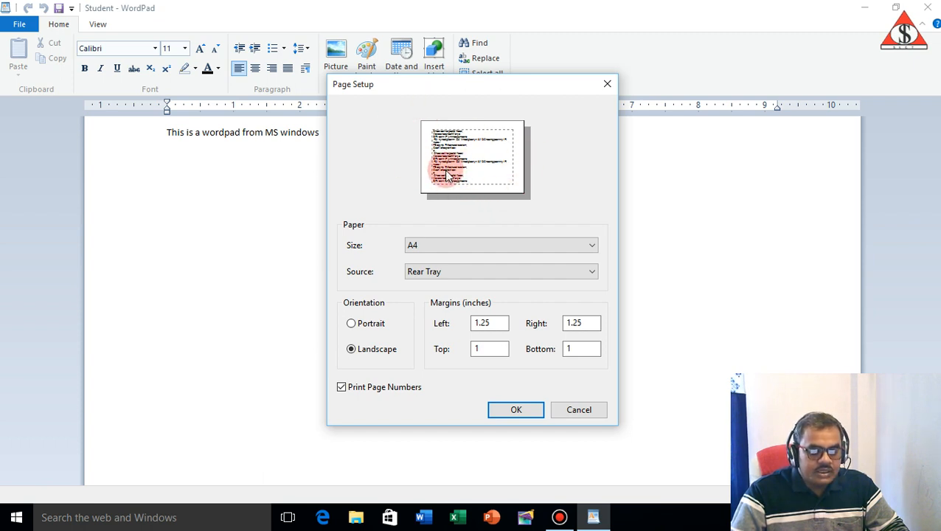
{"action": "double_click", "coordinate": [483, 322]}
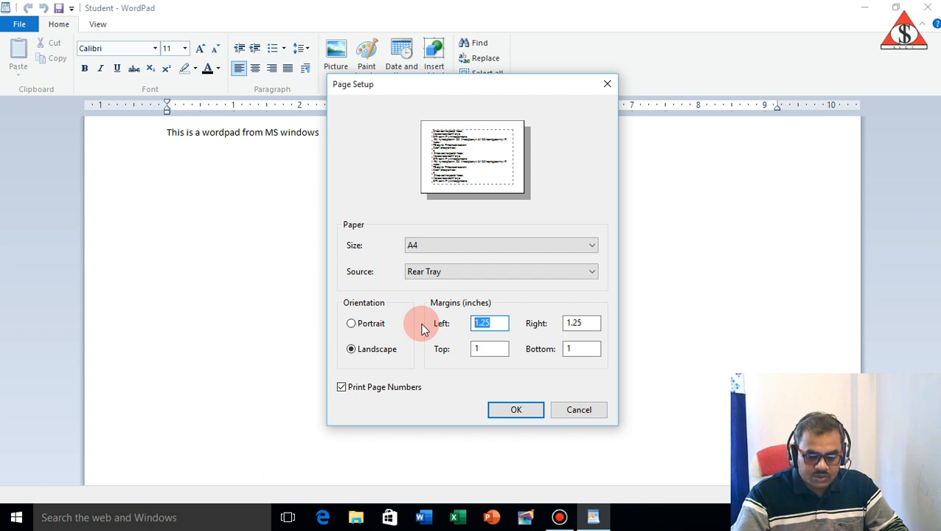
{"action": "type", "text": "2"}
{"action": "key", "text": "Tab"}
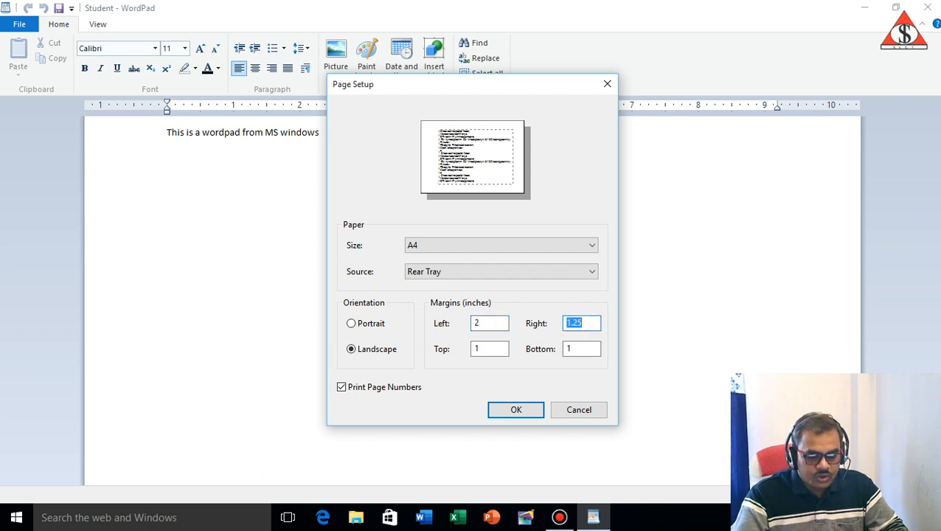
{"action": "type", "text": "2"}
{"action": "key", "text": "Tab"}
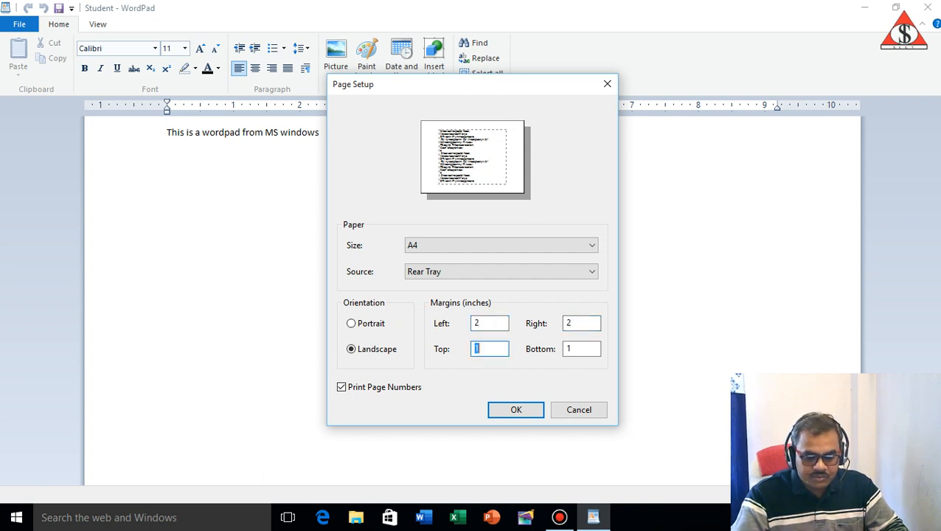
{"action": "type", "text": "2"}
{"action": "key", "text": "Tab"}
{"action": "type", "text": "2"}
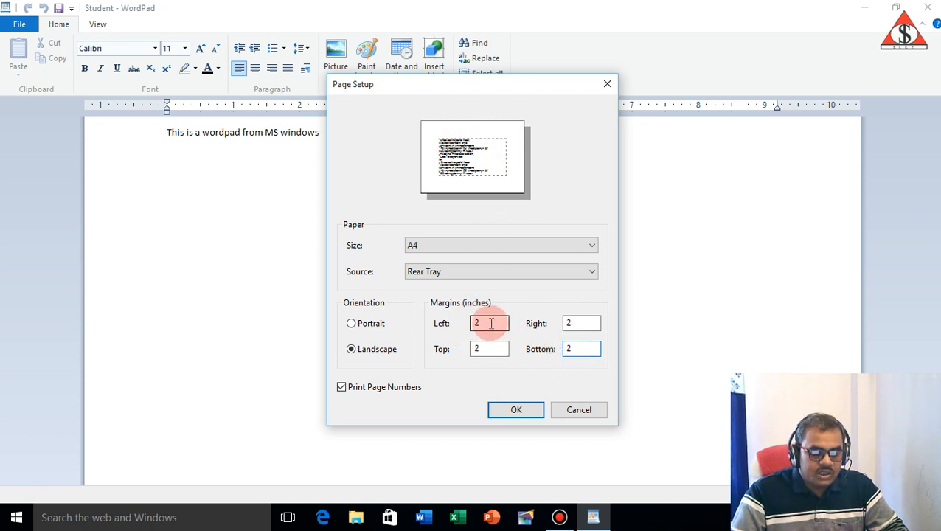
- Set the left, top and bottom margins to 0.5 inches and the right margin to 0.658 inches
{"action": "left_click_drag", "start_coordinate": [491, 323], "coordinate": [463, 323]}
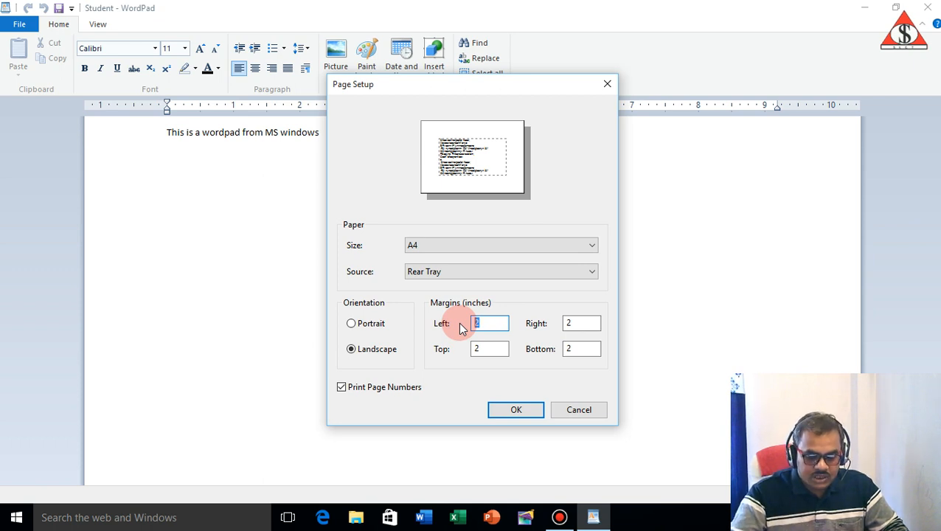
{"action": "type", "text": "0"}
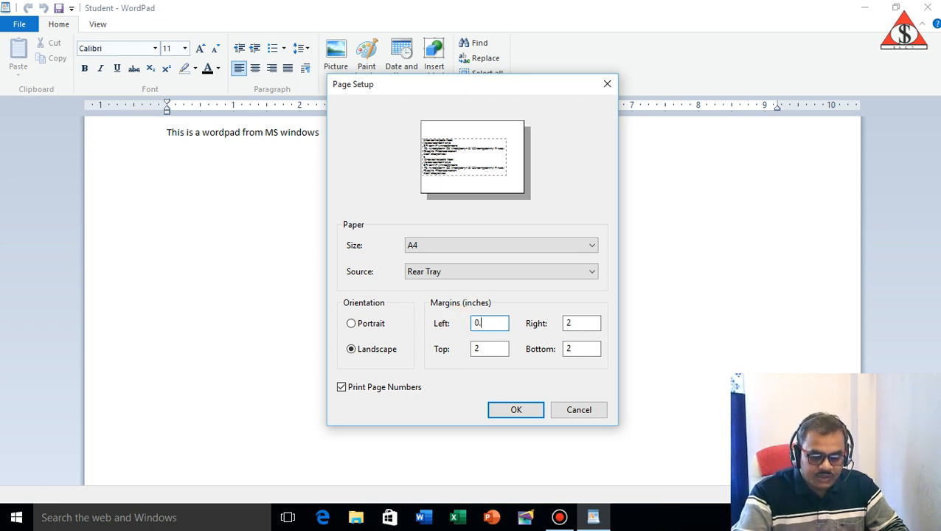
{"action": "type", "text": ".5"}
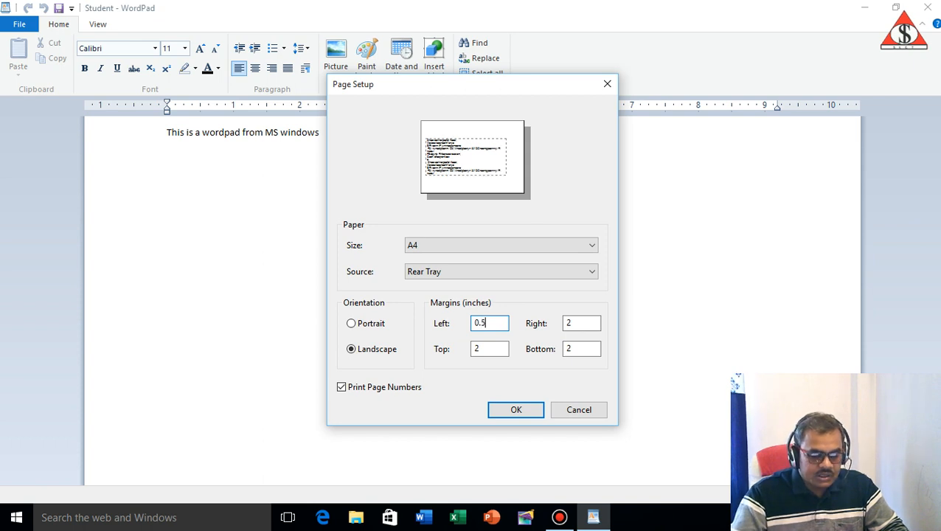
{"action": "type", "text": "0"}
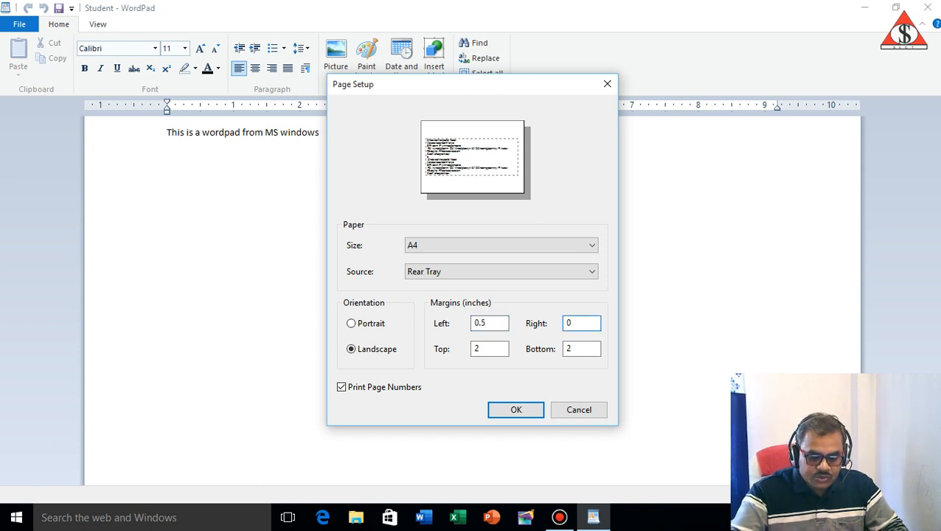
{"action": "key", "text": "Tab"}
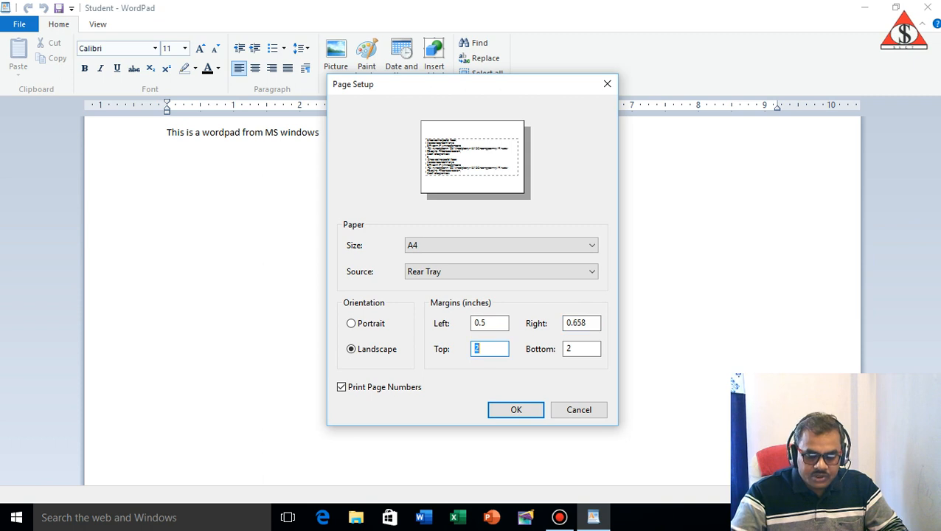
{"action": "type", "text": "0.5"}
{"action": "key", "text": "Tab"}
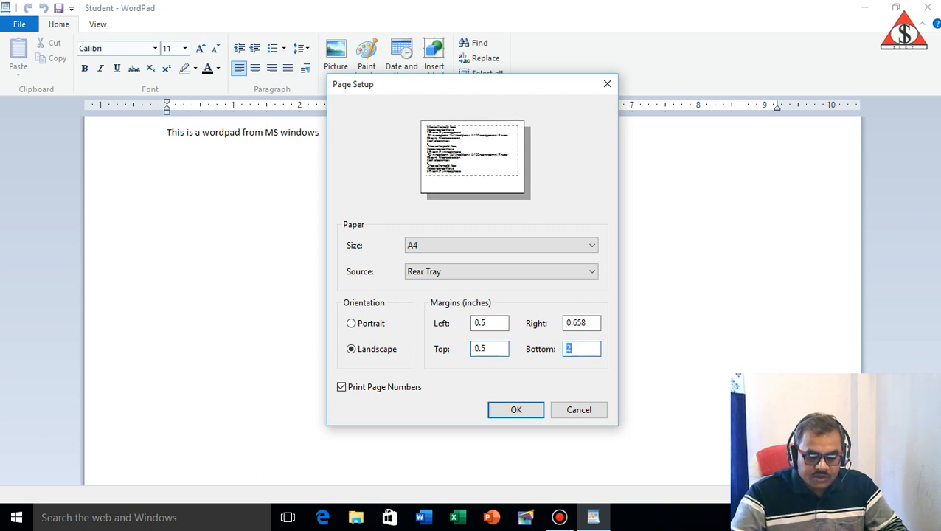
{"action": "type", "text": "0.5"}
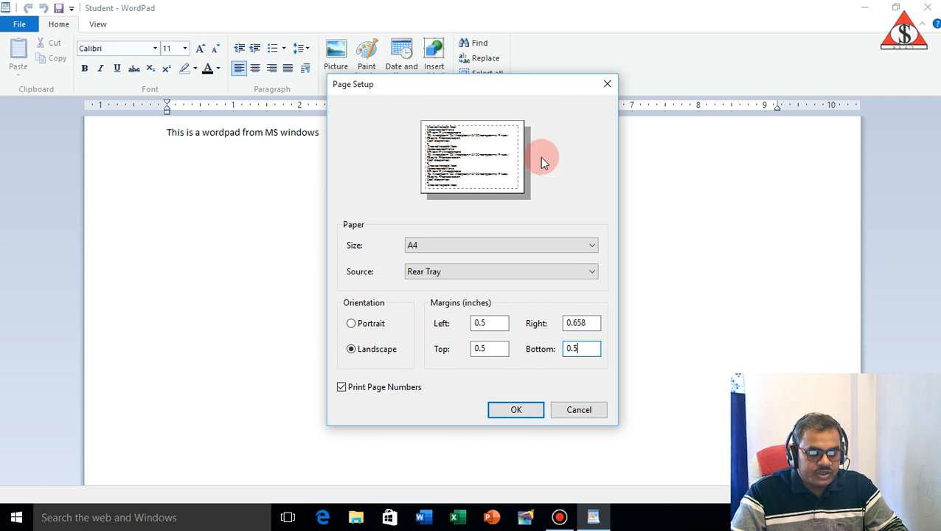
- Switch the page to portrait orientation, toggle page number printing off and on again, and apply the page setup
{"action": "left_click", "coordinate": [352, 326]}
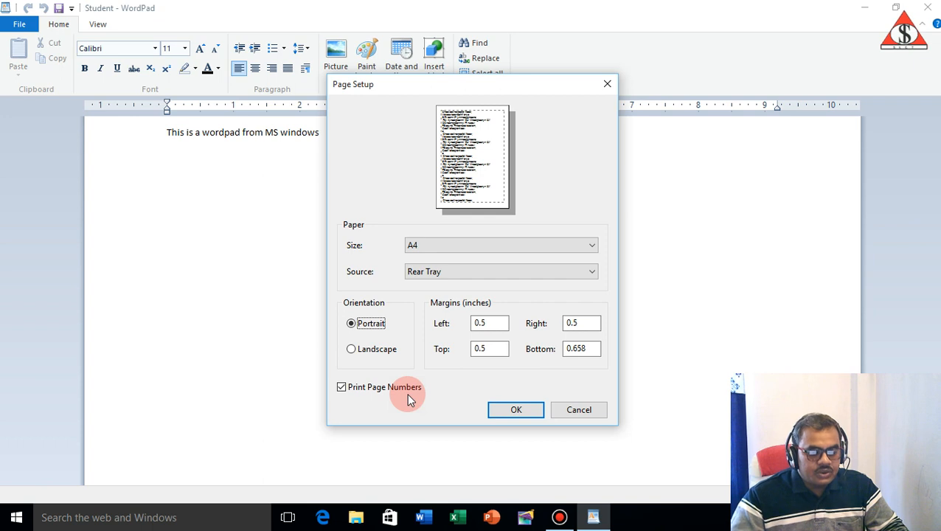
{"action": "left_click", "coordinate": [343, 391]}
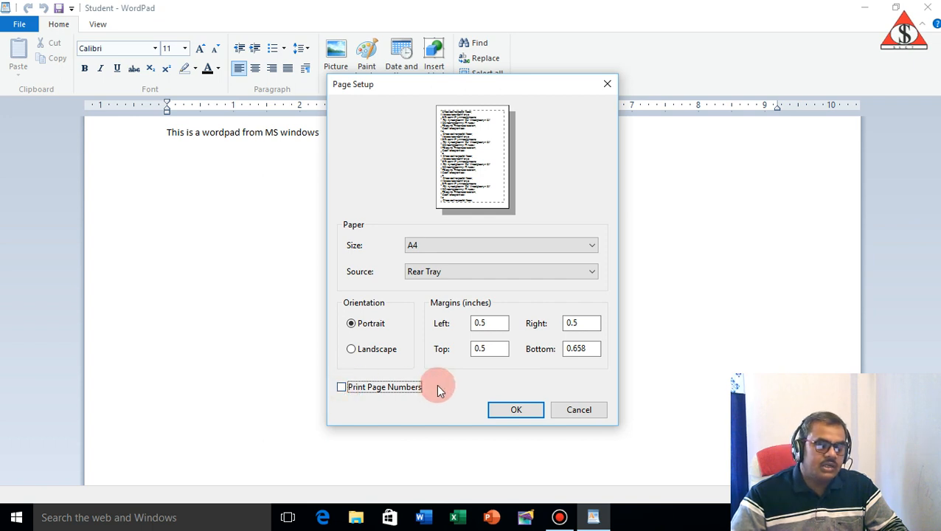
{"action": "left_click", "coordinate": [346, 390]}
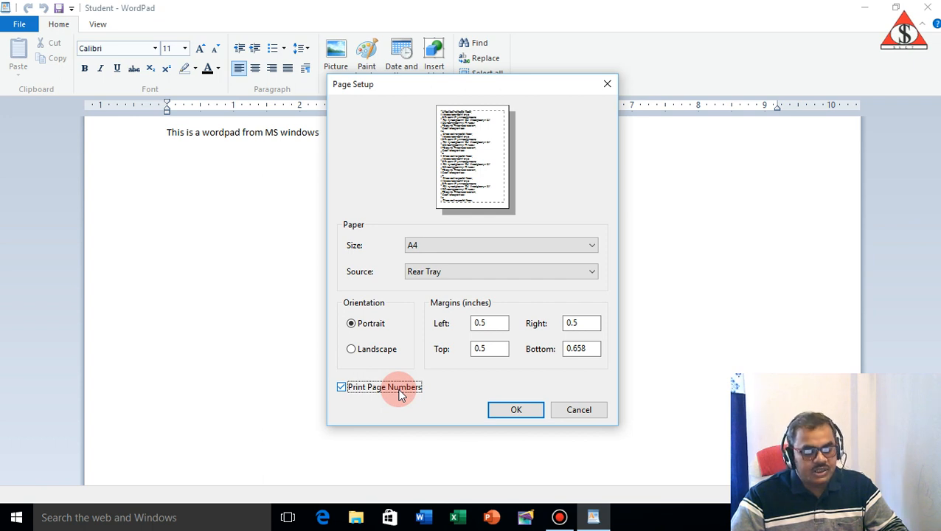
{"action": "left_click", "coordinate": [517, 410]}
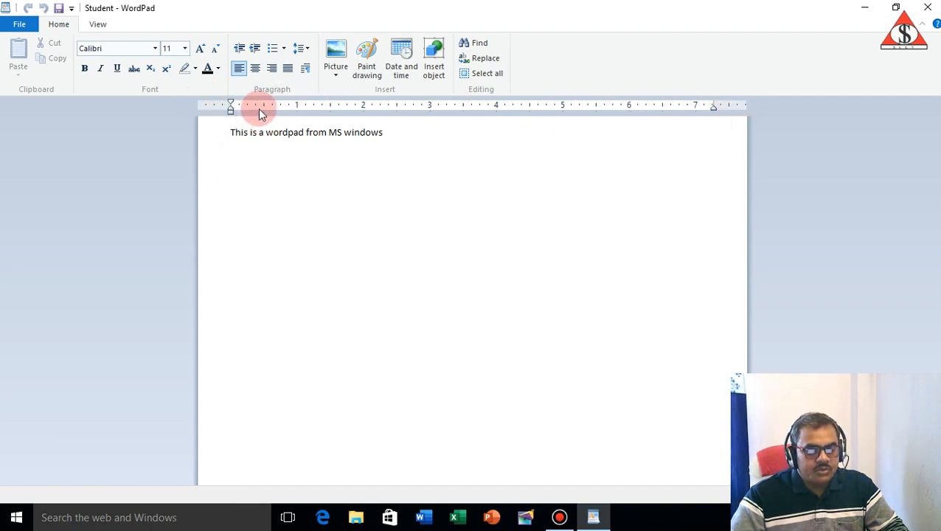
{"action": "left_click", "coordinate": [226, 135]}
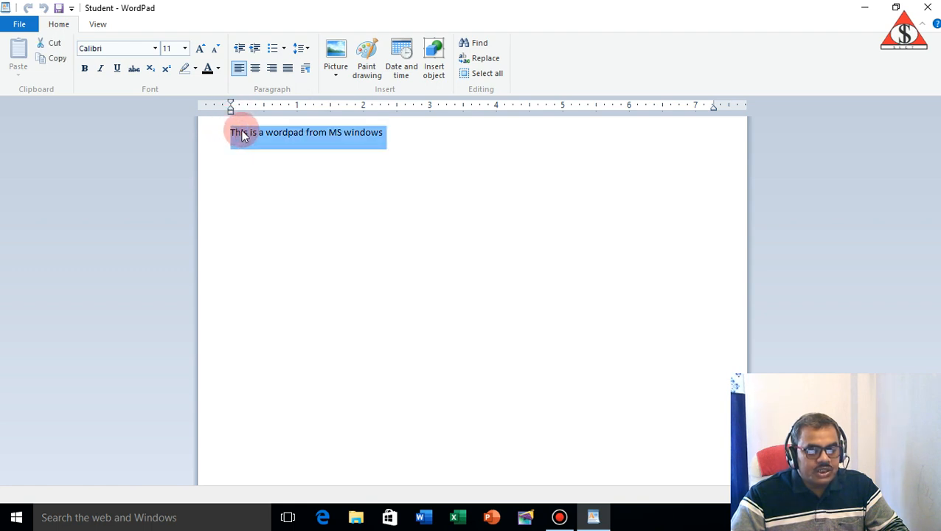
{"action": "left_click", "coordinate": [317, 132]}
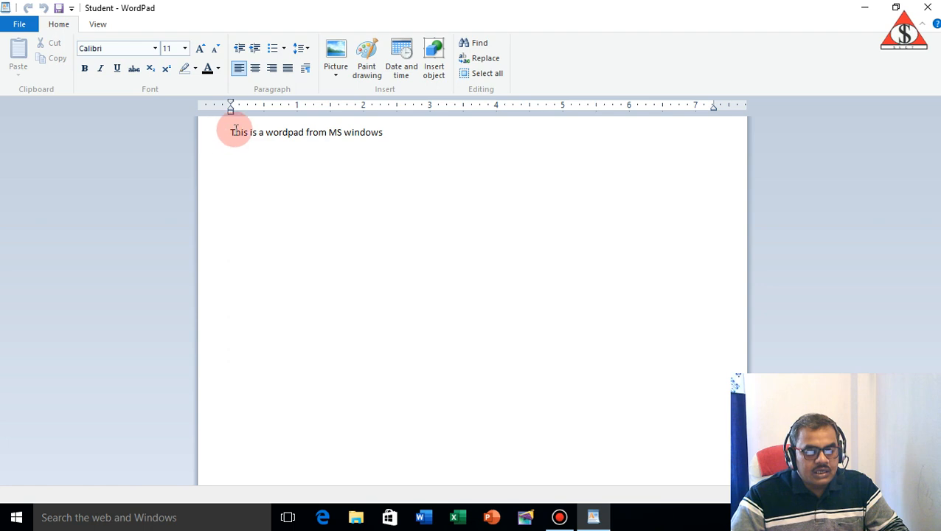
{"action": "left_click_drag", "start_coordinate": [231, 133], "coordinate": [688, 144]}
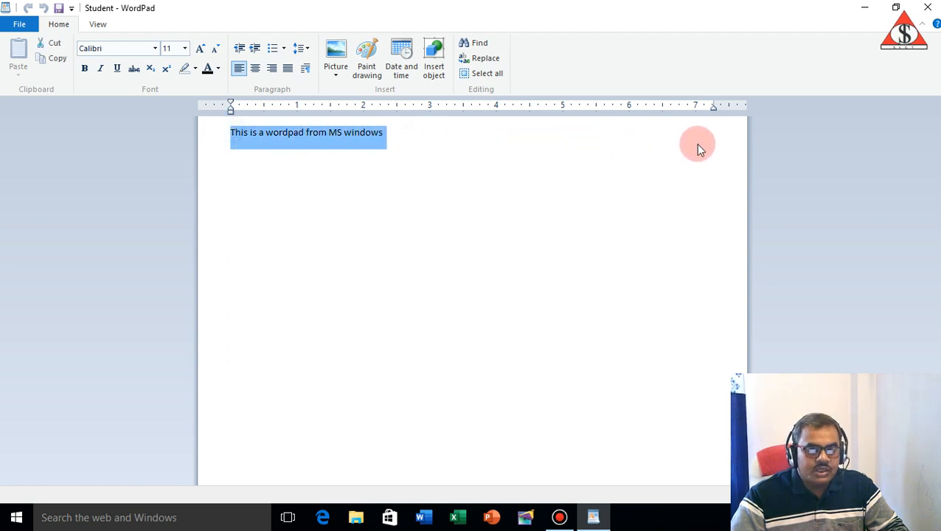
{"action": "left_click", "coordinate": [697, 146]}
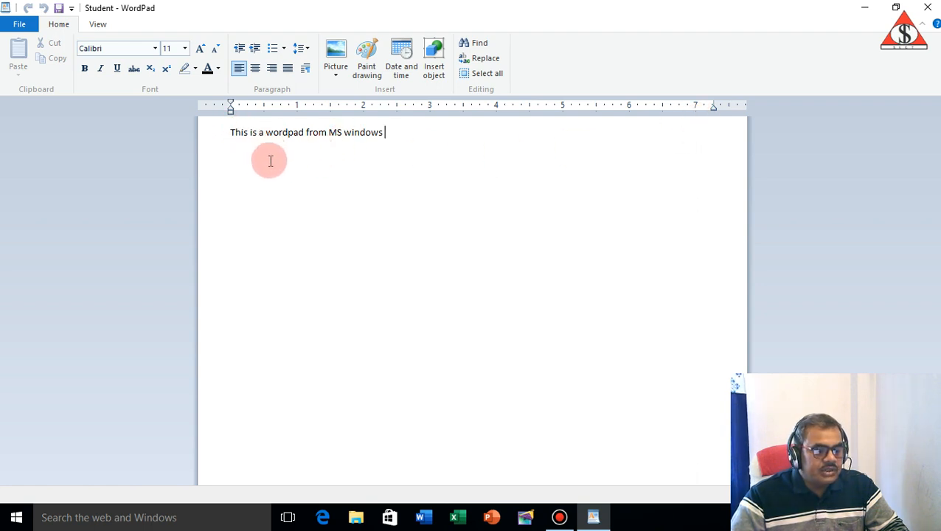
{"action": "left_click", "coordinate": [18, 26]}
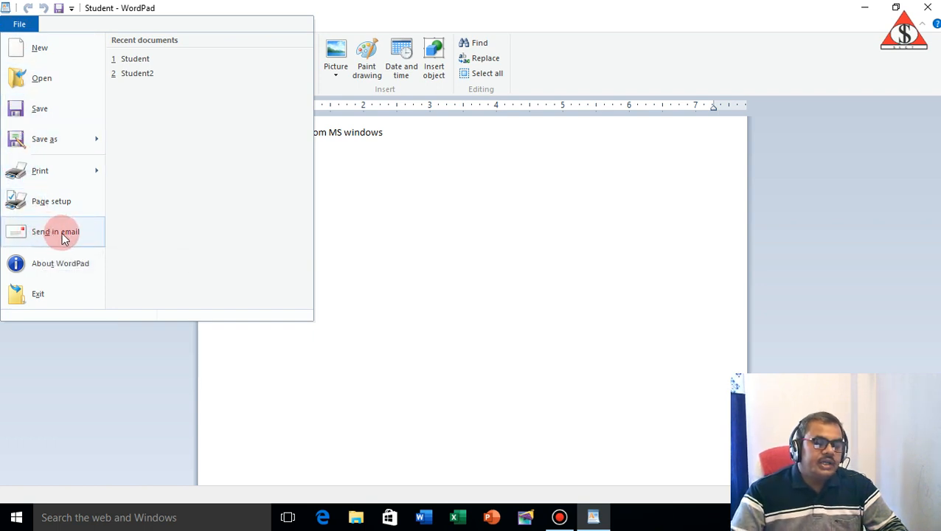
{"action": "left_click", "coordinate": [547, 225]}
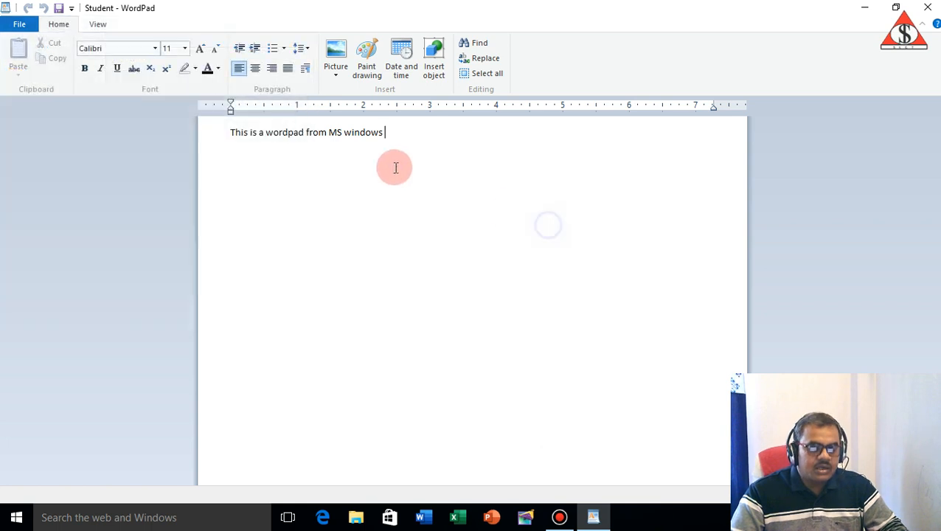
- Try to send the Student document in an email and dismiss the Outlook notice
{"action": "left_click", "coordinate": [22, 29]}
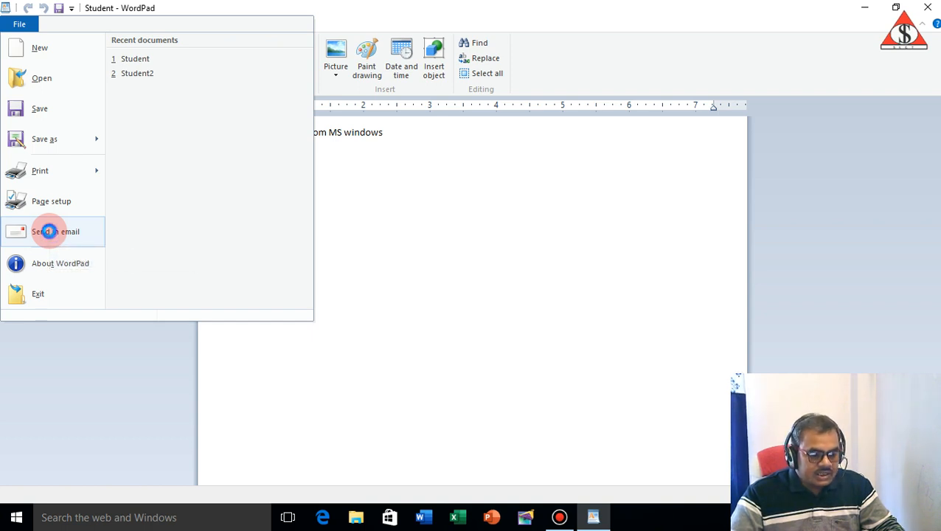
{"action": "left_click", "coordinate": [50, 231]}
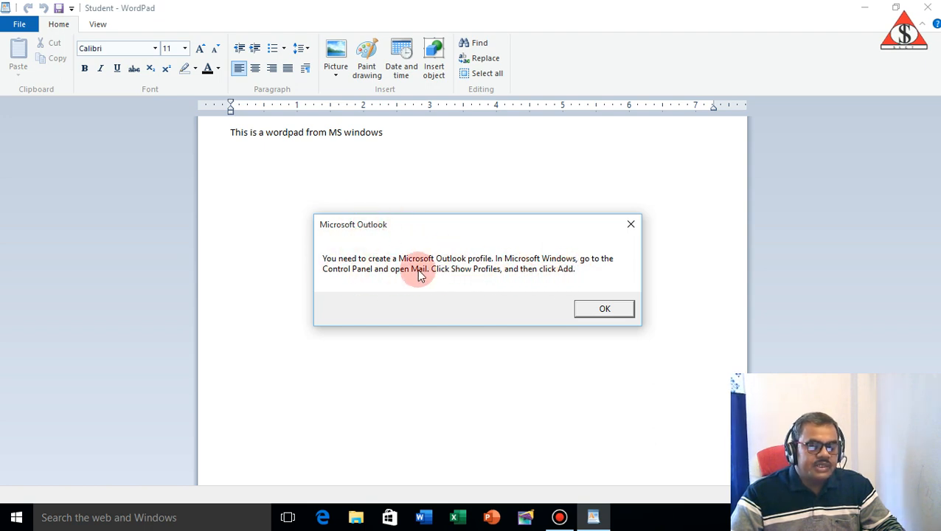
{"action": "left_click", "coordinate": [602, 308]}
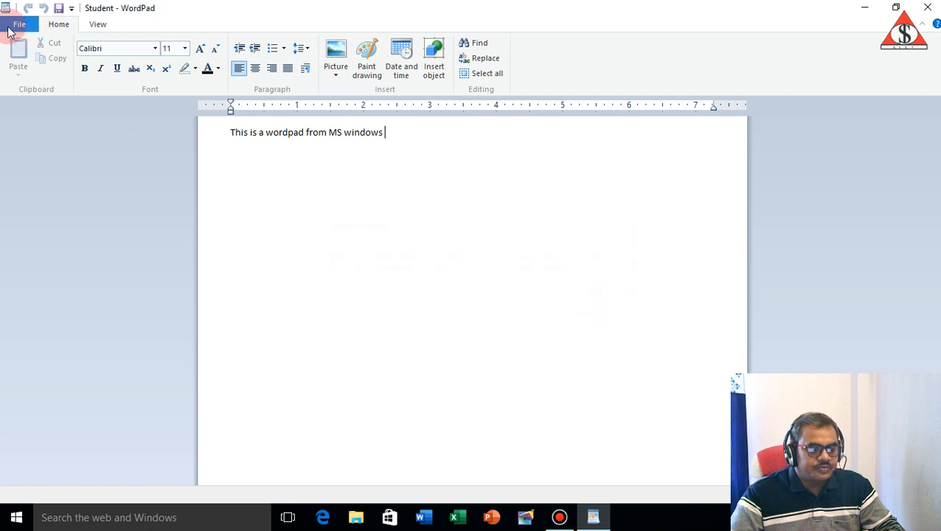
- View the About WordPad version and licence information and close it
{"action": "left_click", "coordinate": [15, 26]}
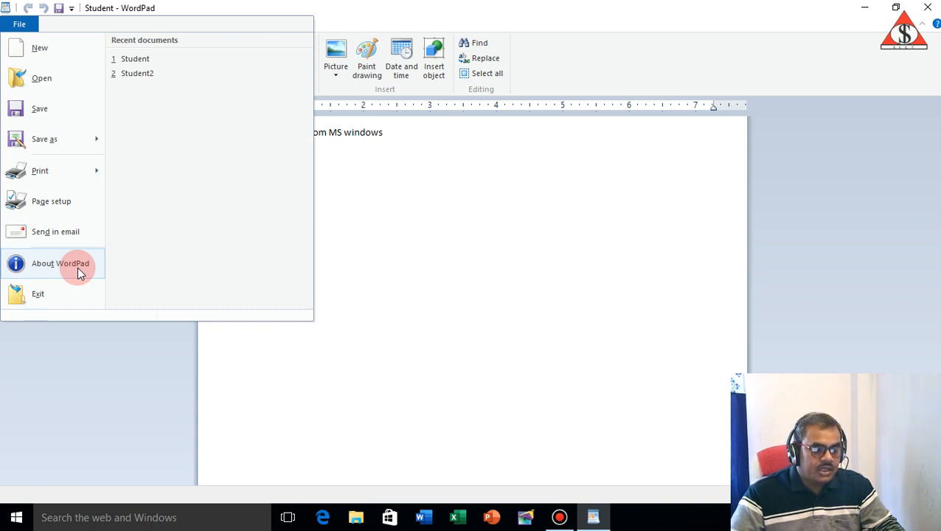
{"action": "left_click", "coordinate": [59, 266]}
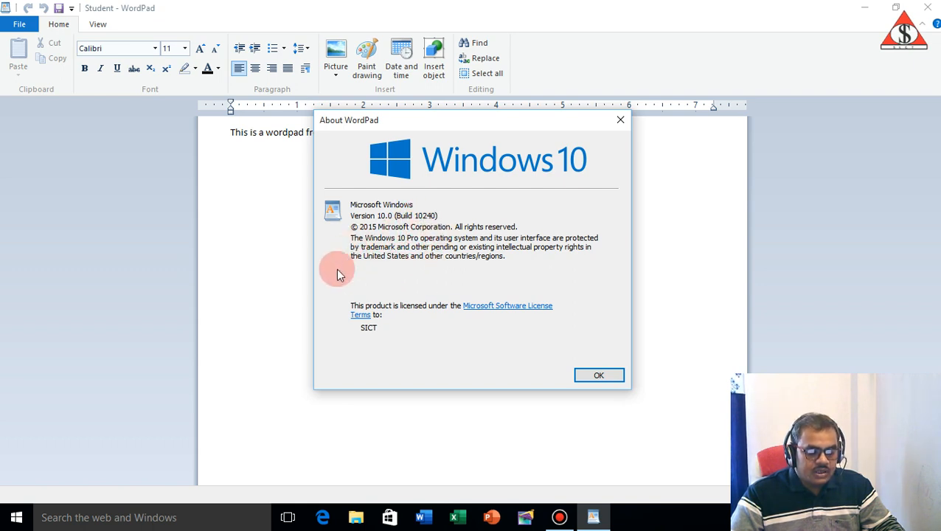
{"action": "left_click", "coordinate": [594, 377]}
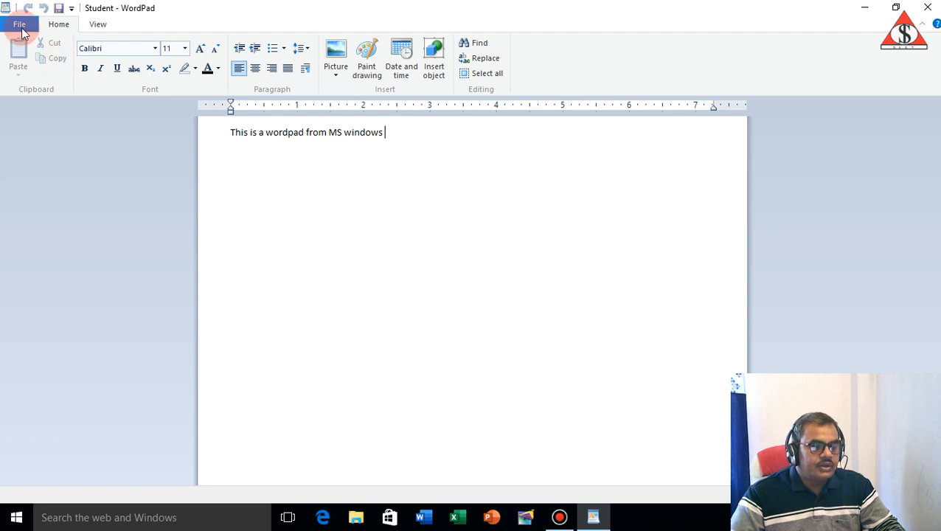
- Exit WordPad and refresh the Windows desktop
{"action": "left_click", "coordinate": [19, 25]}
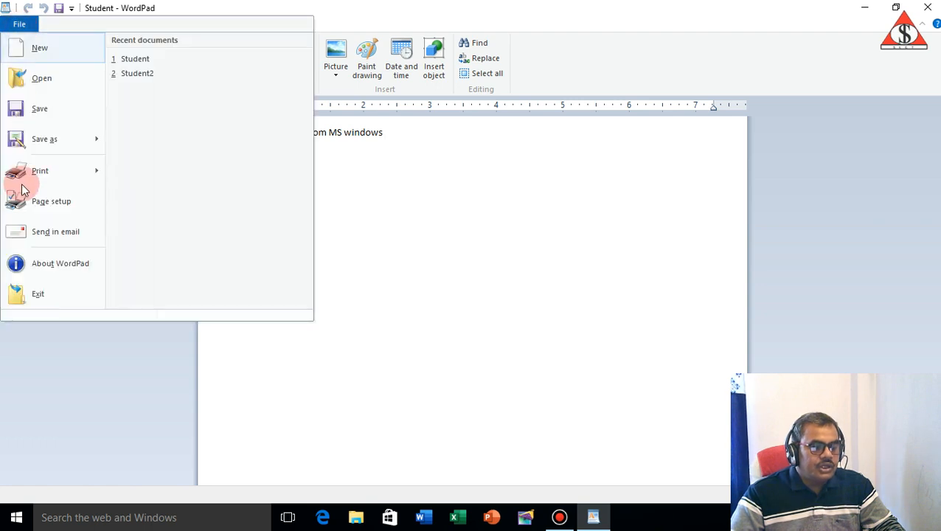
{"action": "left_click", "coordinate": [35, 292]}
{"action": "right_click", "coordinate": [673, 195]}
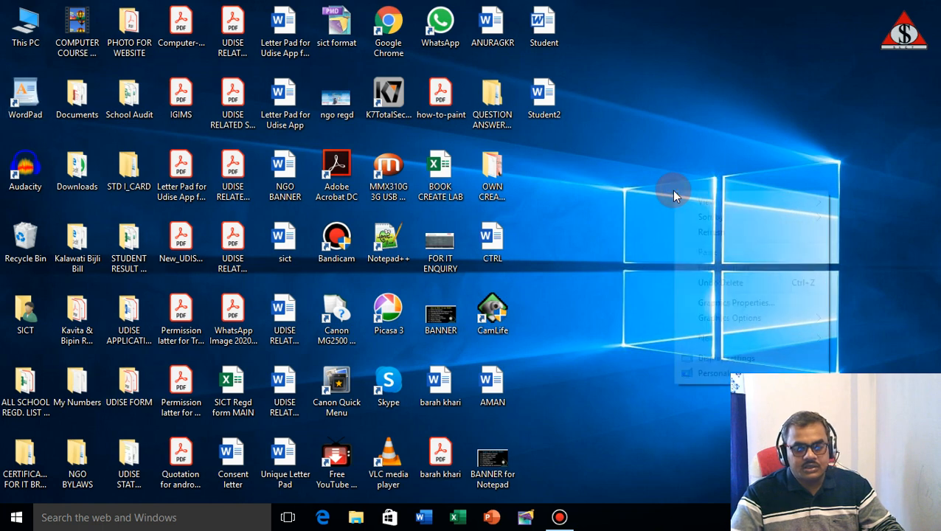
{"action": "left_click", "coordinate": [705, 233]}
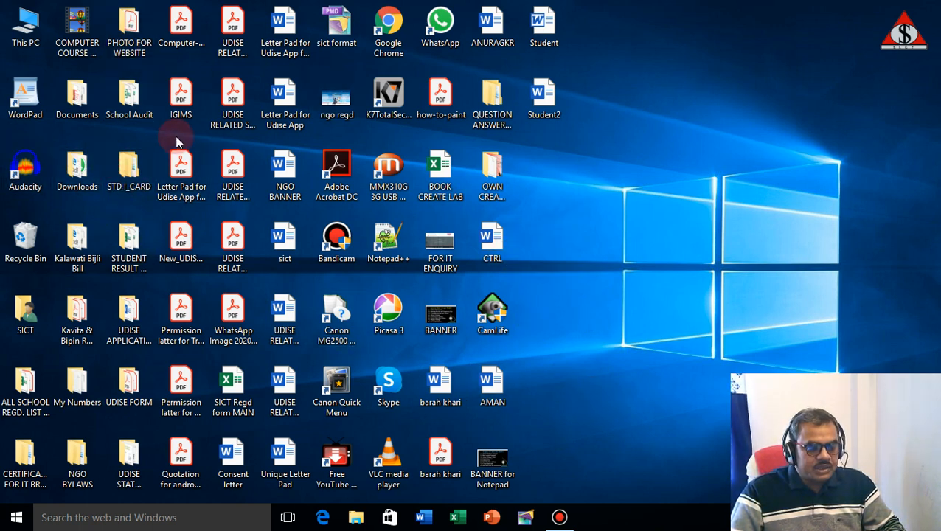
- Start WordPad from its desktop shortcut and open the Student file from the recent documents
{"action": "double_click", "coordinate": [24, 96]}
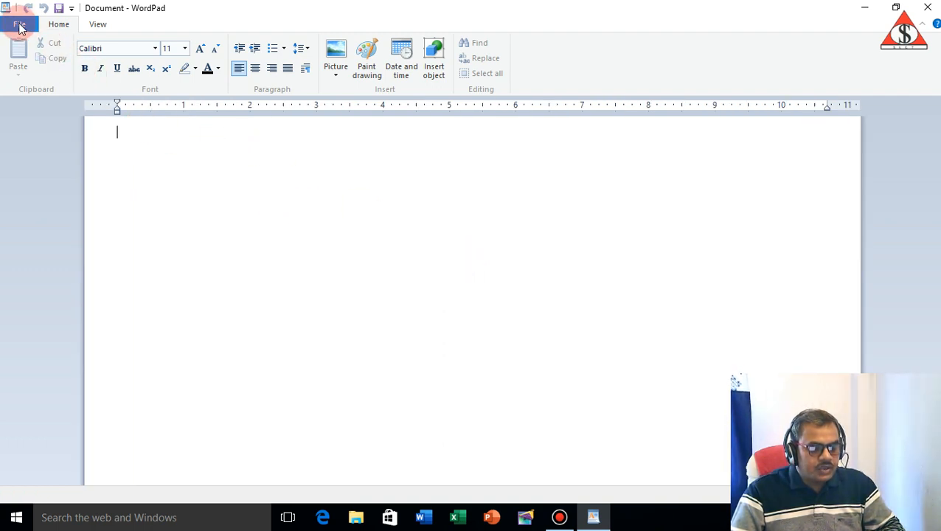
{"action": "left_click", "coordinate": [17, 24]}
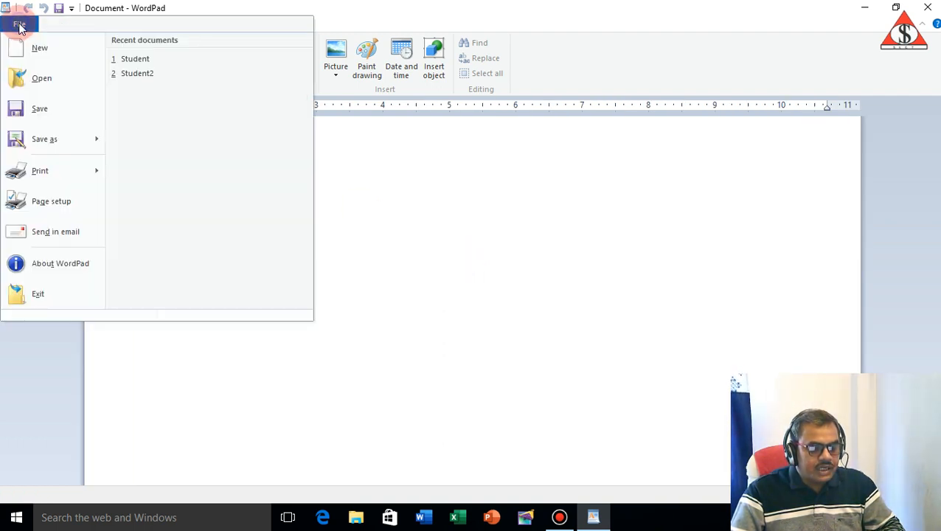
{"action": "left_click", "coordinate": [151, 62]}
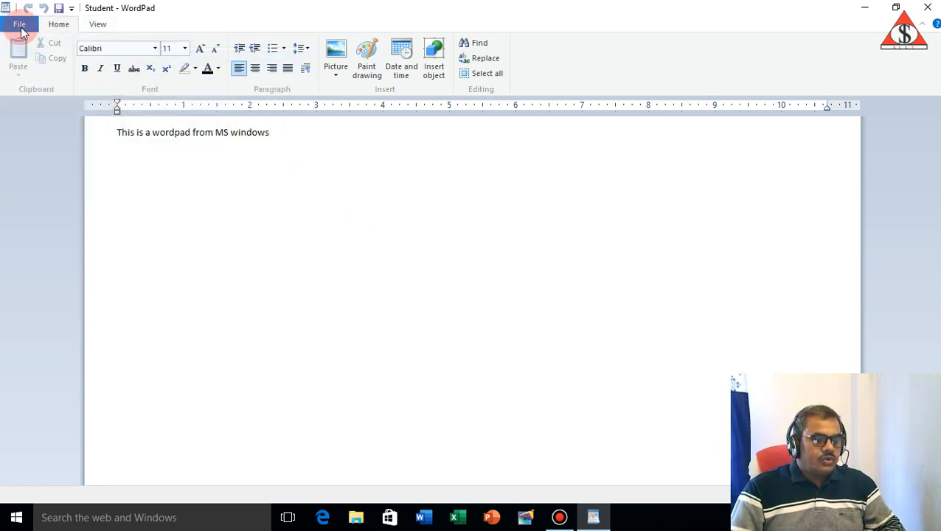
{"action": "left_click", "coordinate": [20, 28]}
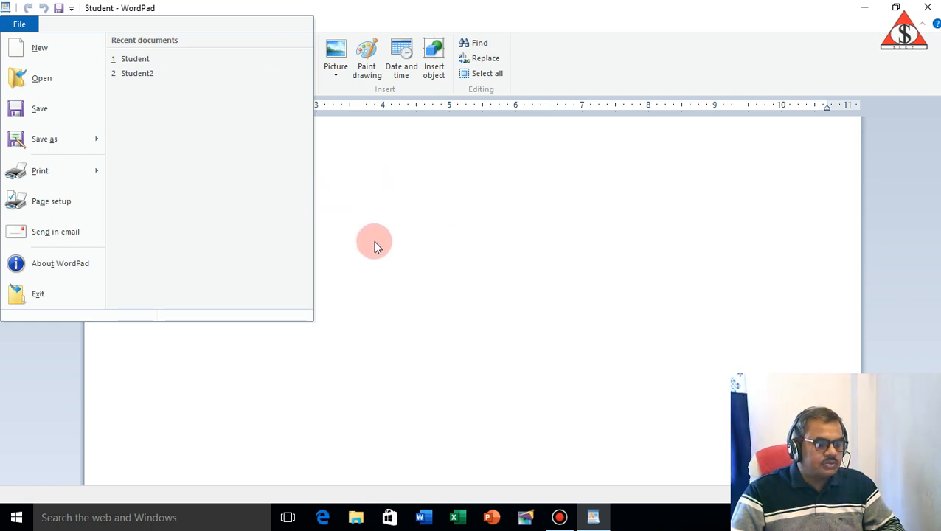
{"action": "left_click", "coordinate": [191, 24]}
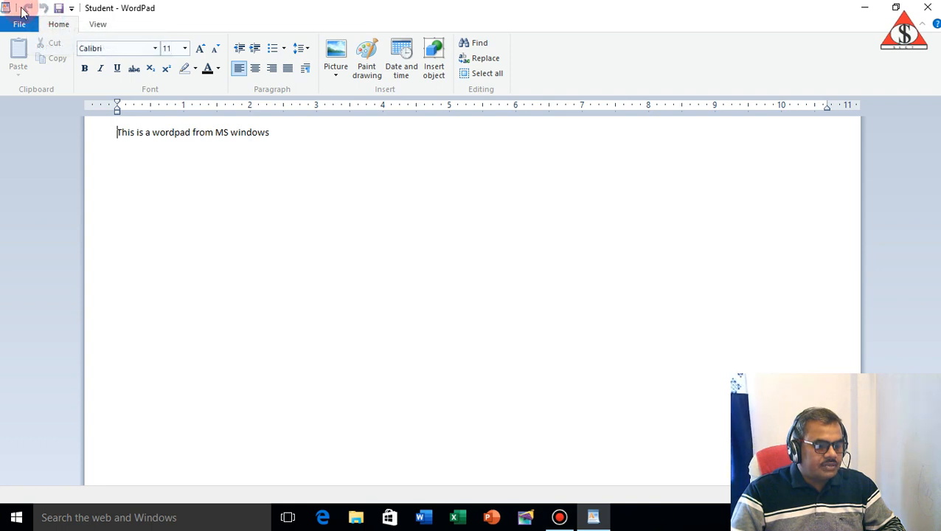
{"action": "left_click", "coordinate": [110, 135]}
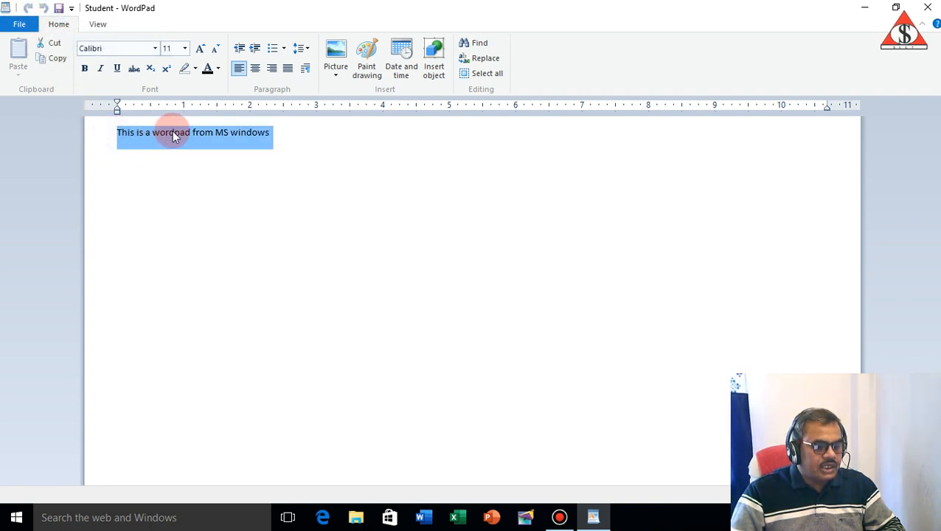
{"action": "left_click", "coordinate": [183, 184]}
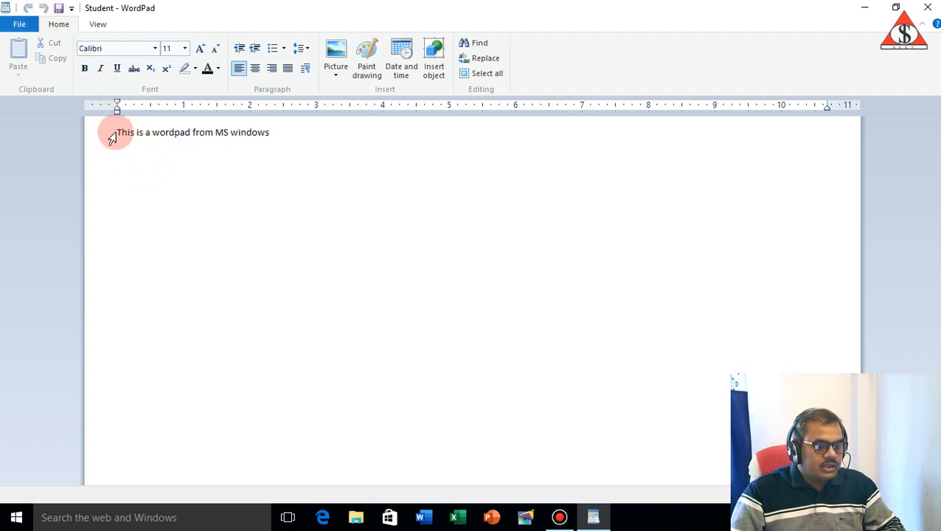
- Cut the line "This is a wordpad from MS windows" and paste it back into the document
{"action": "left_click_drag", "start_coordinate": [109, 134], "coordinate": [164, 142]}
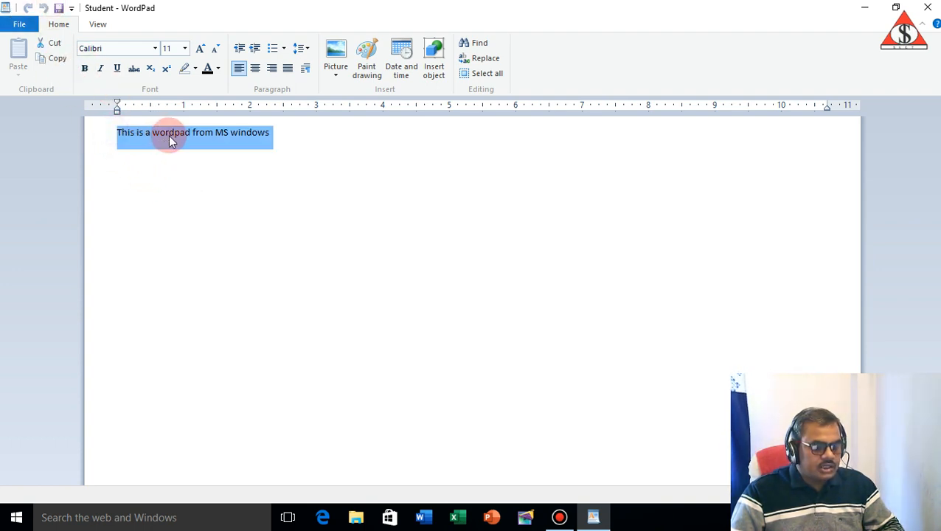
{"action": "left_click", "coordinate": [52, 45]}
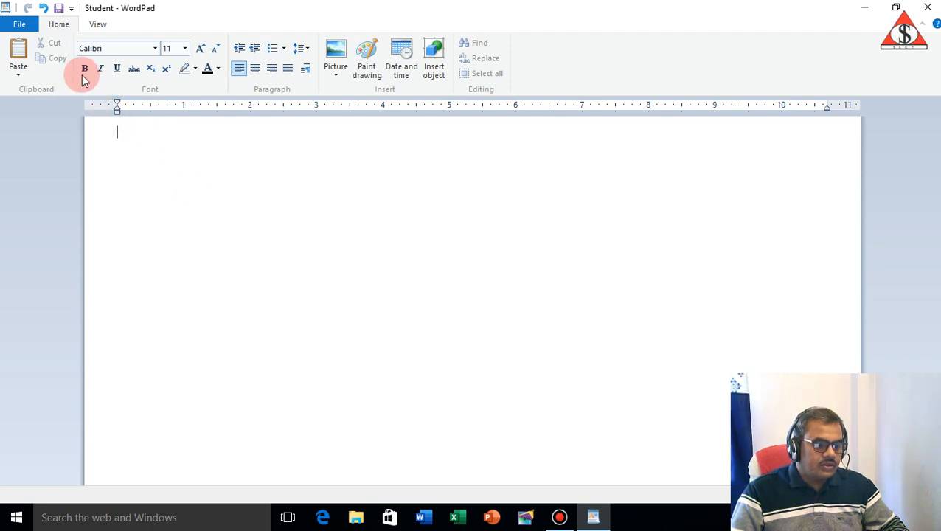
{"action": "left_click", "coordinate": [17, 56]}
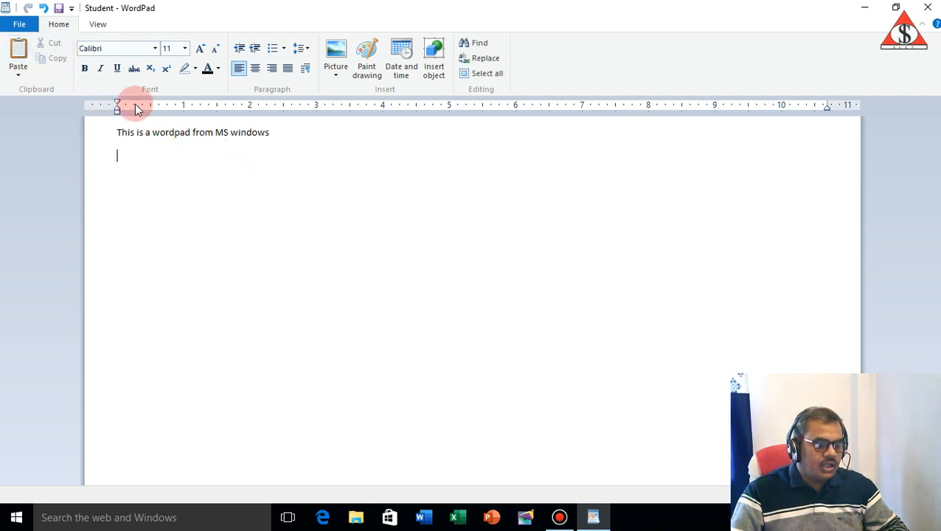
- Undo and redo the paste, and enter "Computer" on the line below the pasted text
{"action": "left_click", "coordinate": [44, 13]}
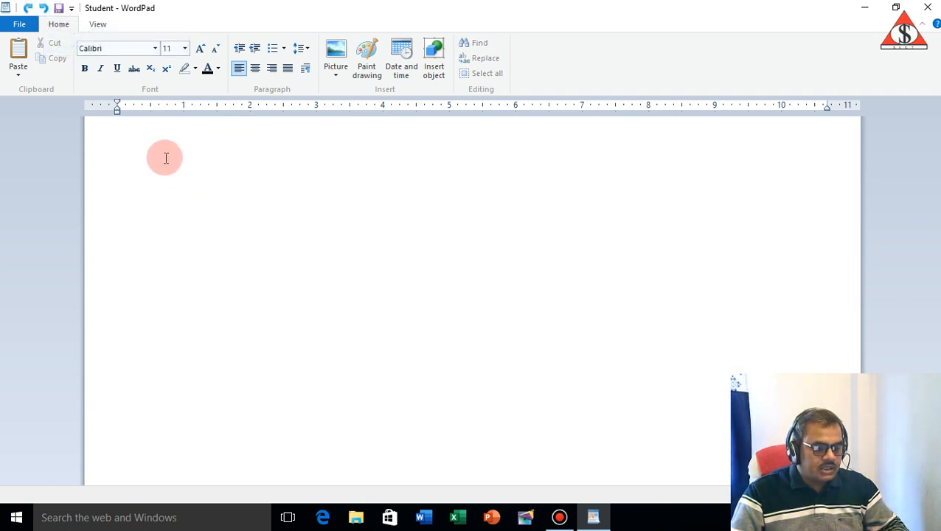
{"action": "left_click", "coordinate": [29, 10]}
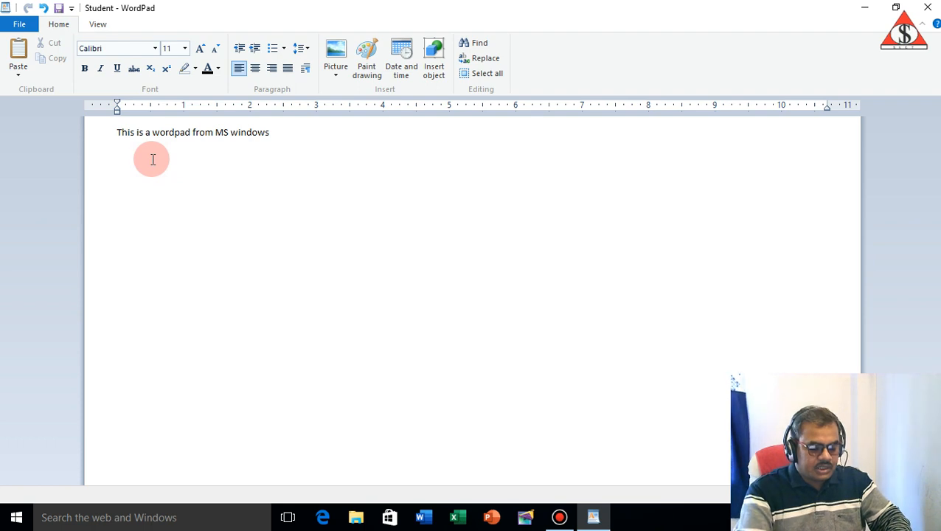
{"action": "type", "text": "Computer"}
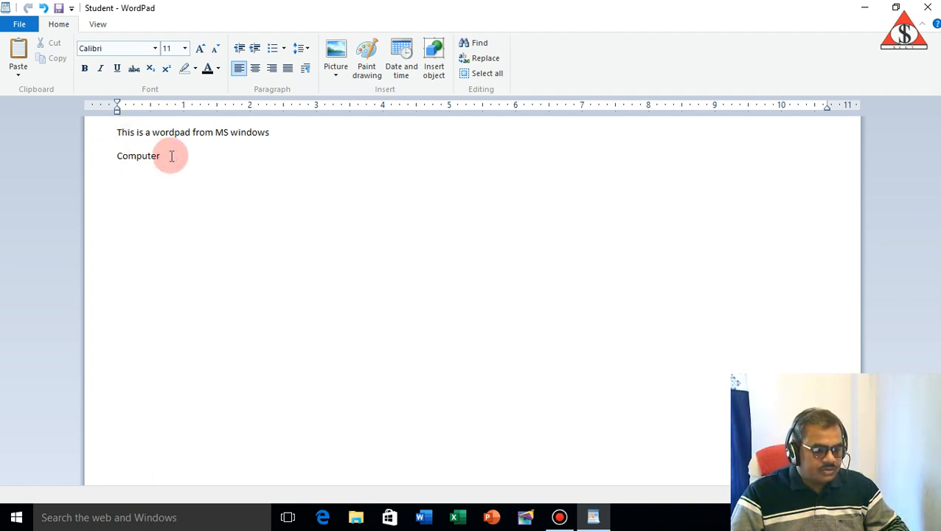
- Add the New command to the Quick Access Toolbar and use it to create a blank document
{"action": "left_click", "coordinate": [71, 9]}
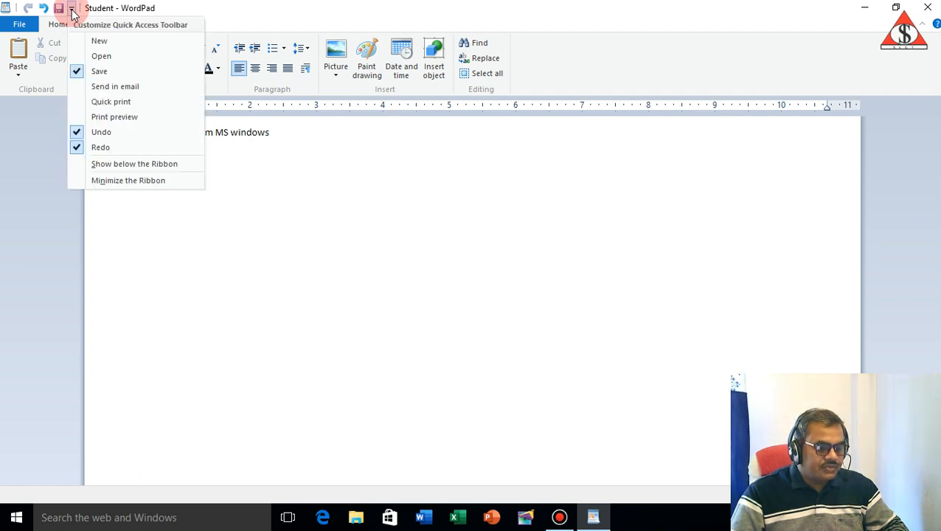
{"action": "left_click", "coordinate": [108, 42]}
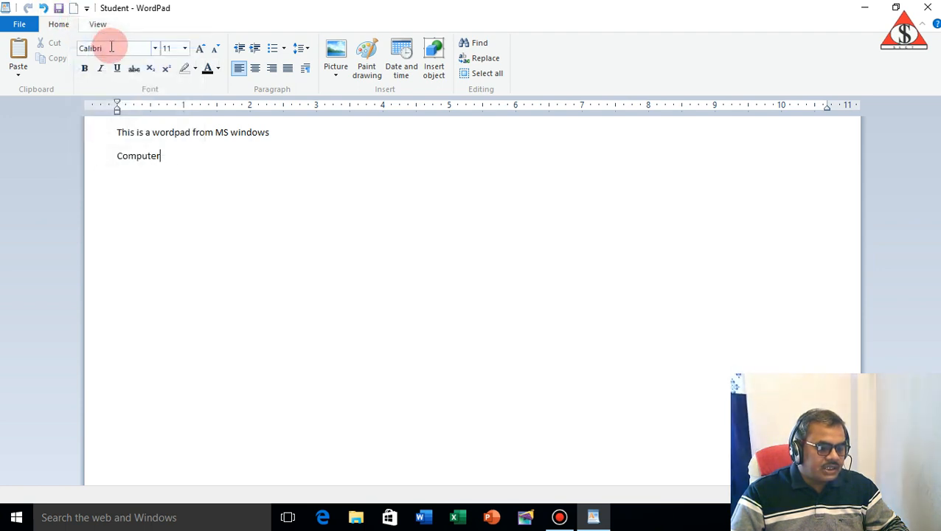
{"action": "left_click", "coordinate": [74, 10]}
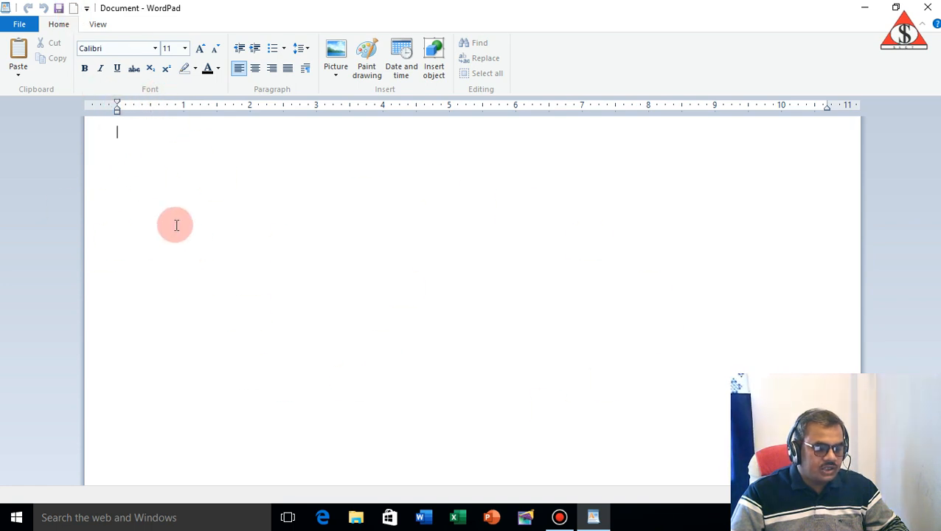
- Add the Open command to the Quick Access Toolbar and use it to open the Student file from the Desktop
{"action": "left_click", "coordinate": [86, 9]}
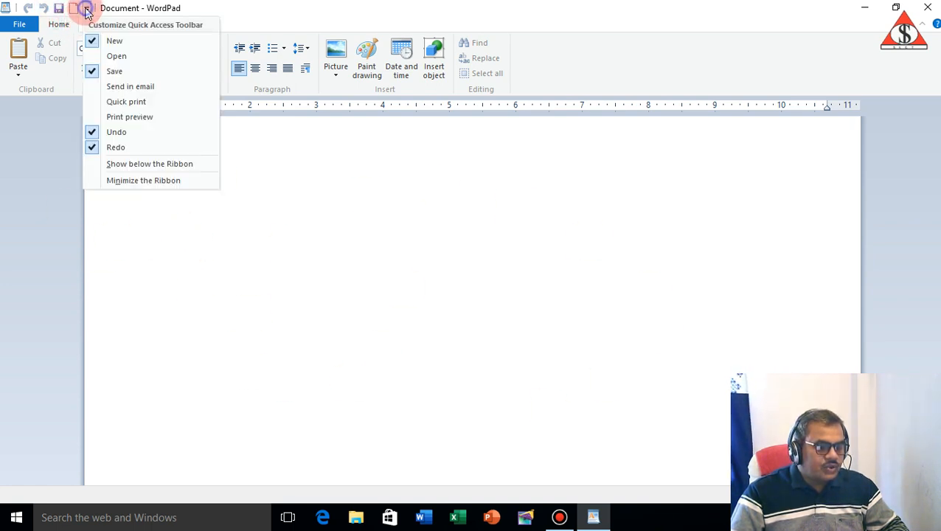
{"action": "left_click", "coordinate": [118, 56]}
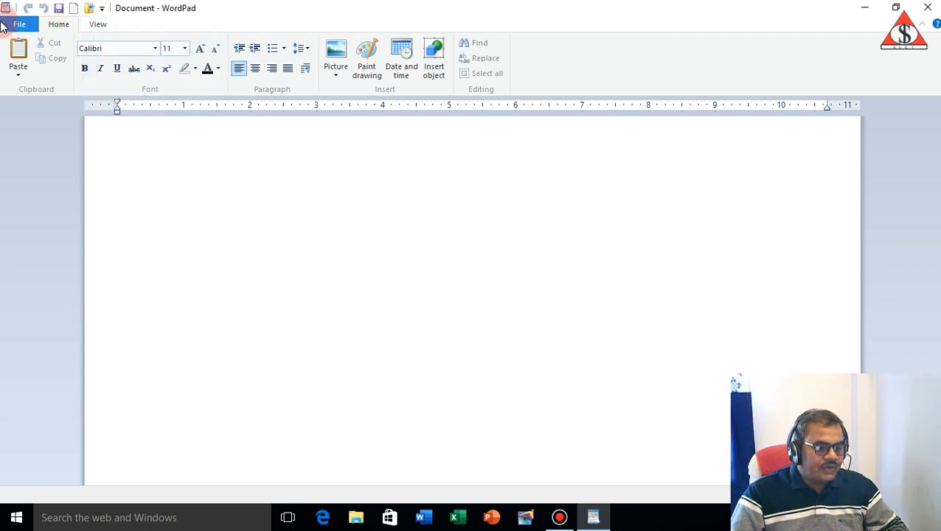
{"action": "left_click", "coordinate": [90, 9]}
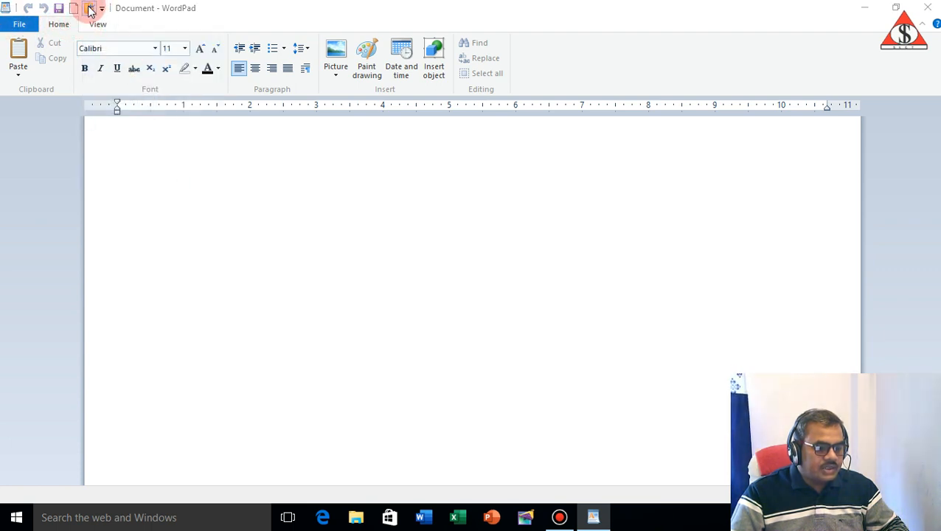
{"action": "scroll", "coordinate": [211, 287], "scroll_direction": "down", "scroll_amount": 3}
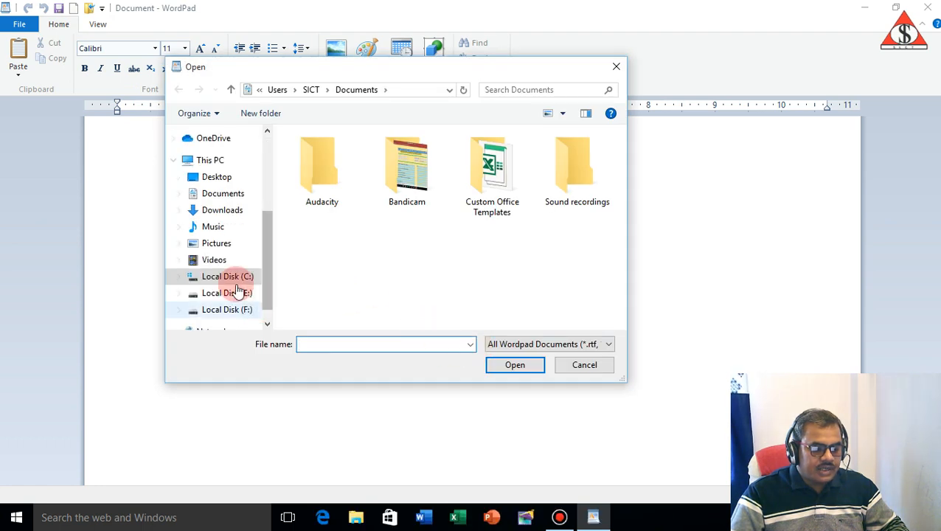
{"action": "left_click", "coordinate": [213, 177]}
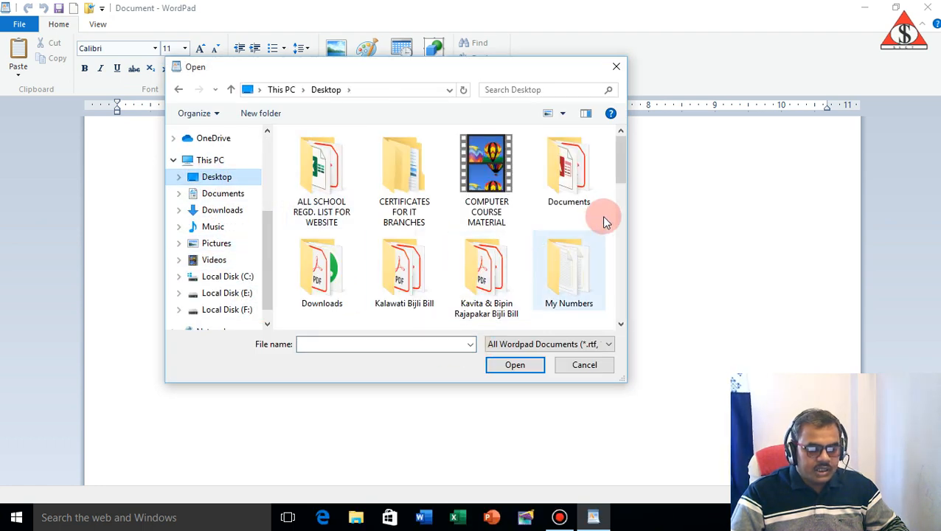
{"action": "left_click_drag", "start_coordinate": [621, 154], "coordinate": [626, 310]}
{"action": "left_click", "coordinate": [564, 212]}
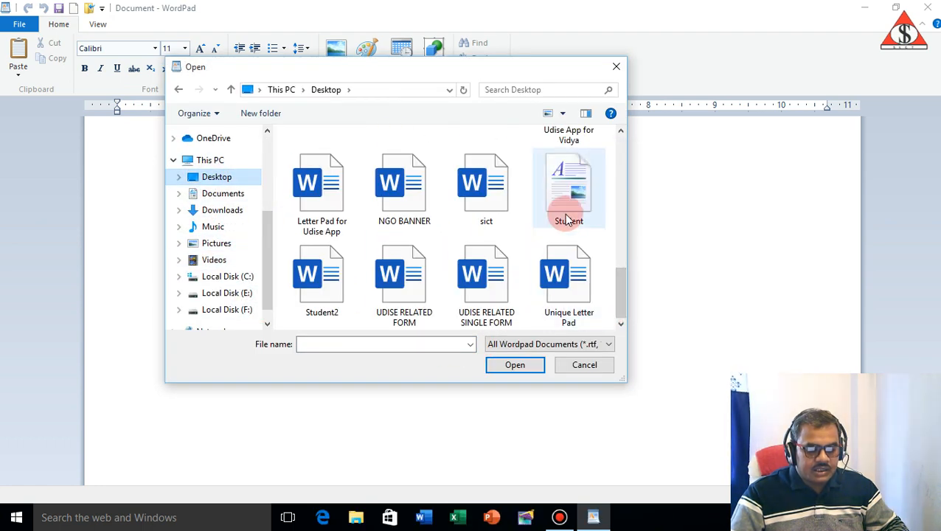
{"action": "left_click", "coordinate": [514, 365]}
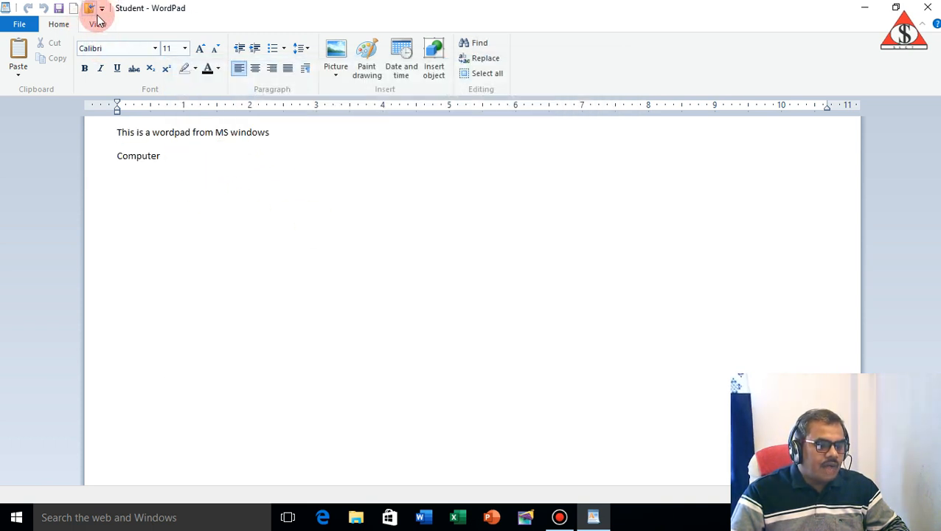
- Open Student2 from the recent documents, and return to the Student file the same way
{"action": "left_click", "coordinate": [19, 24]}
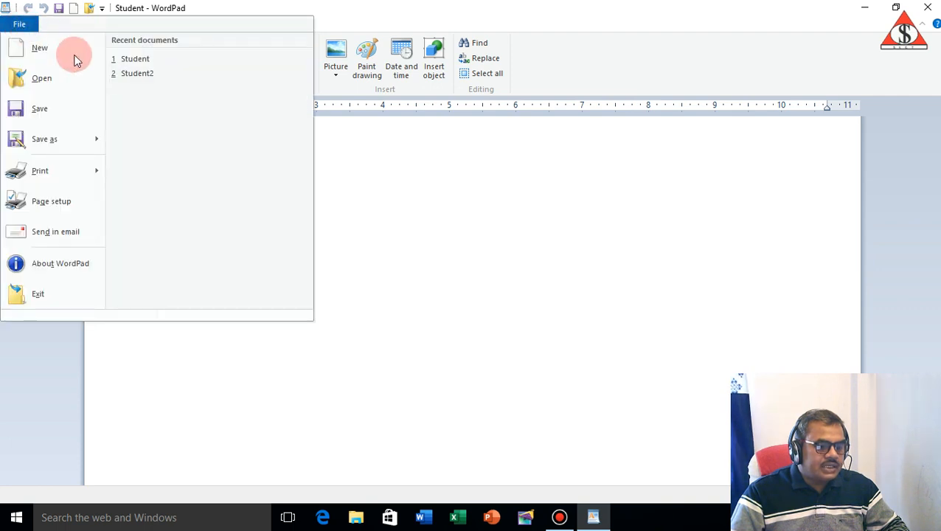
{"action": "left_click", "coordinate": [136, 73]}
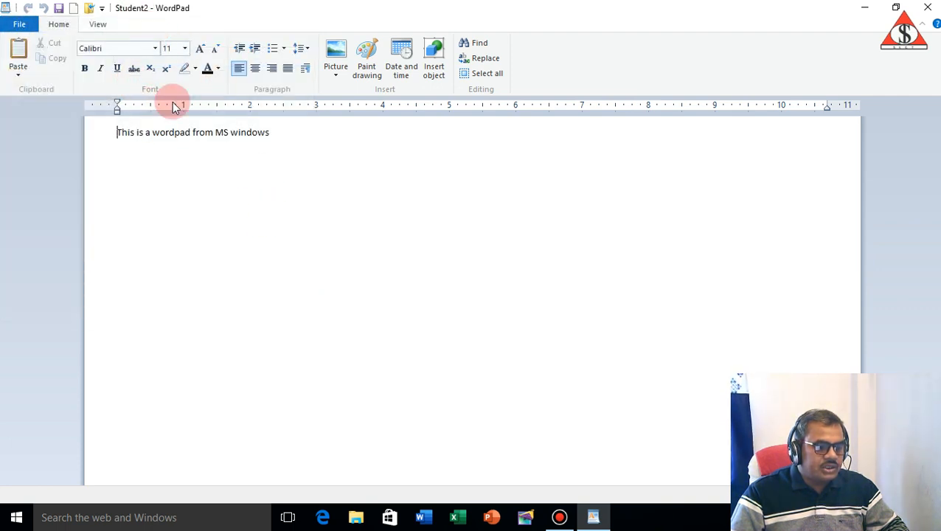
{"action": "left_click", "coordinate": [19, 24]}
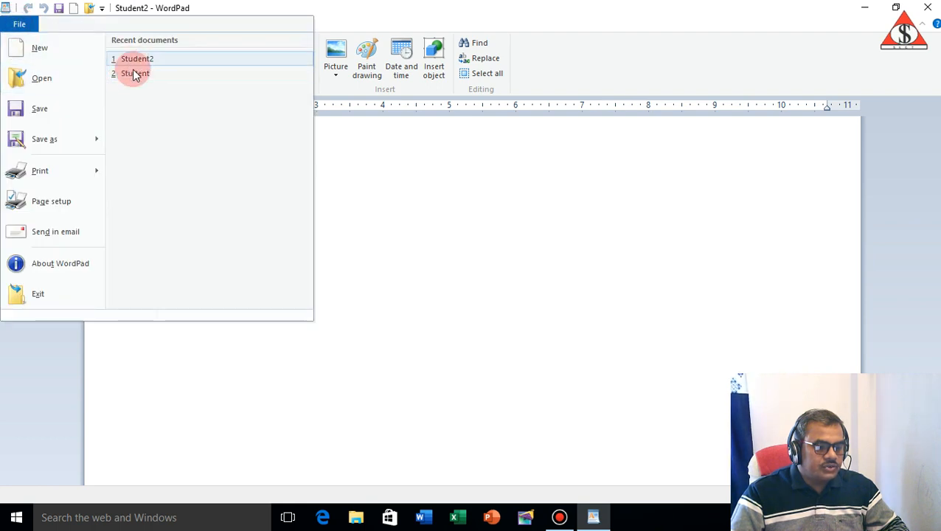
{"action": "left_click", "coordinate": [130, 72]}
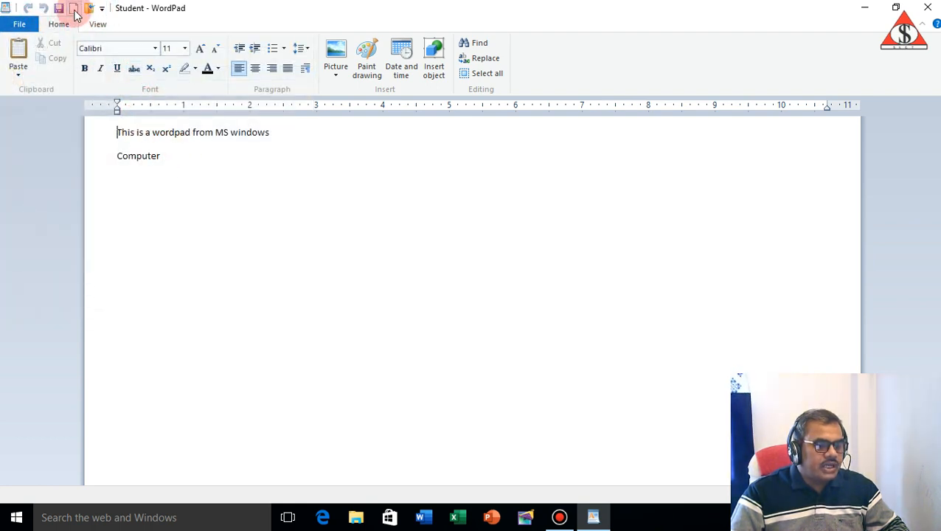
- Remove the New and Open commands from the Quick Access Toolbar
{"action": "left_click", "coordinate": [103, 12]}
{"action": "left_click", "coordinate": [126, 42]}
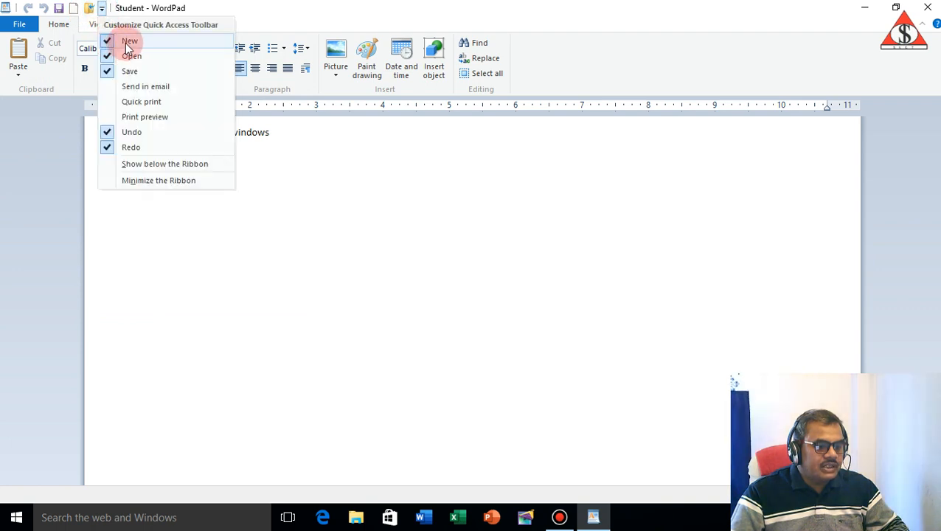
{"action": "left_click", "coordinate": [87, 12]}
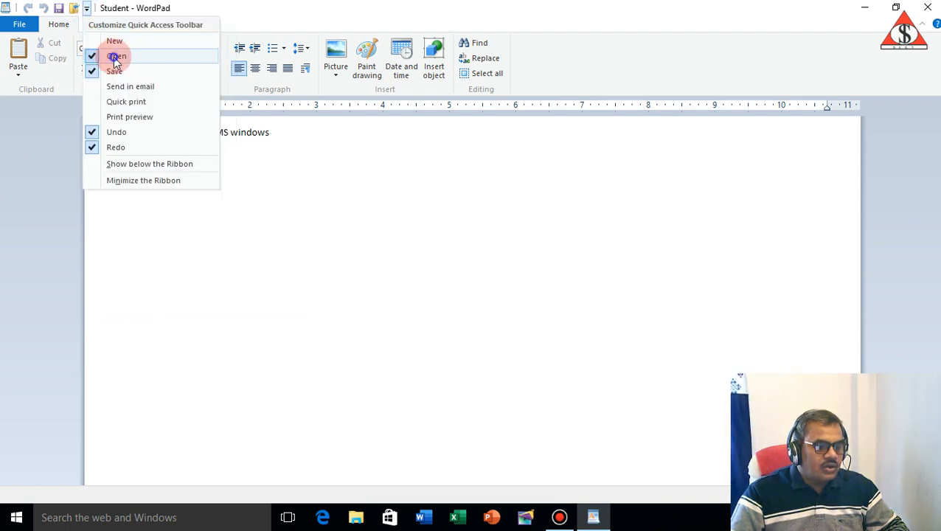
{"action": "left_click", "coordinate": [114, 57]}
- Remove the Save command from the Quick Access Toolbar and add it back
{"action": "left_click", "coordinate": [72, 11]}
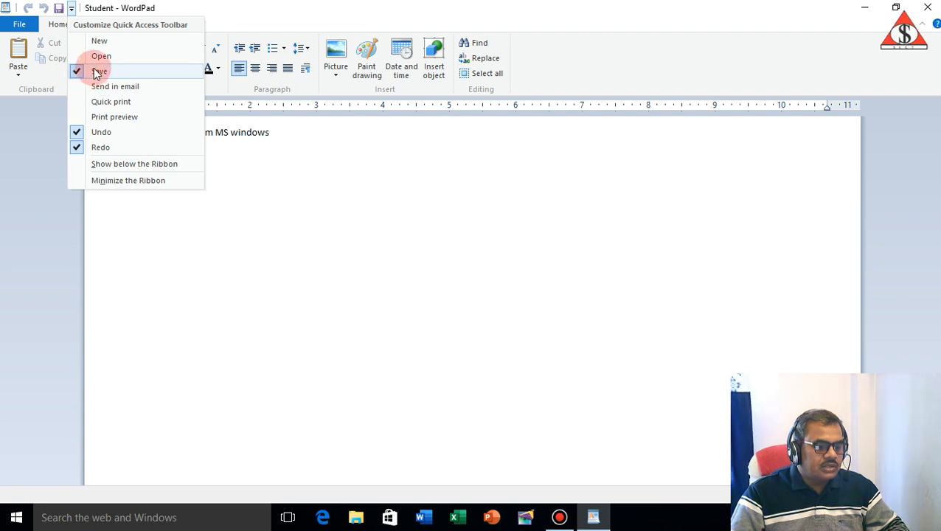
{"action": "left_click", "coordinate": [95, 72]}
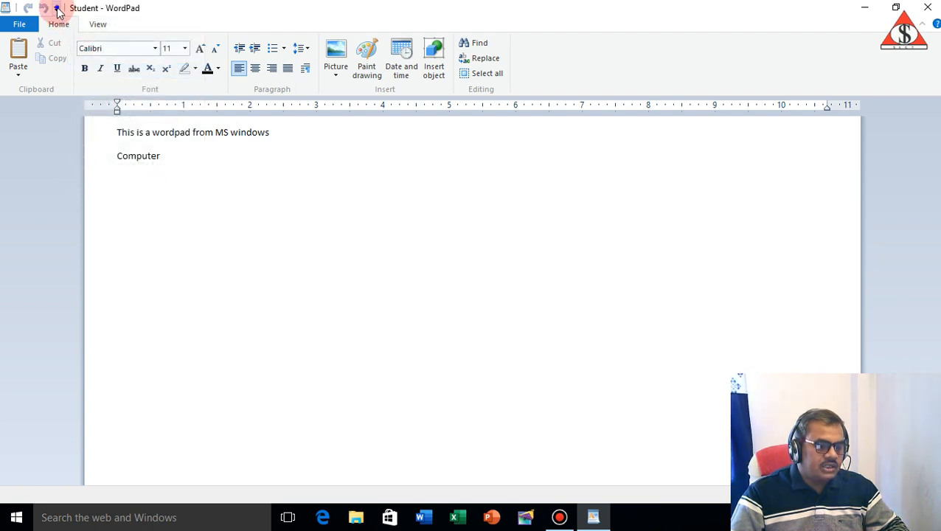
{"action": "left_click", "coordinate": [56, 8]}
{"action": "left_click", "coordinate": [89, 72]}
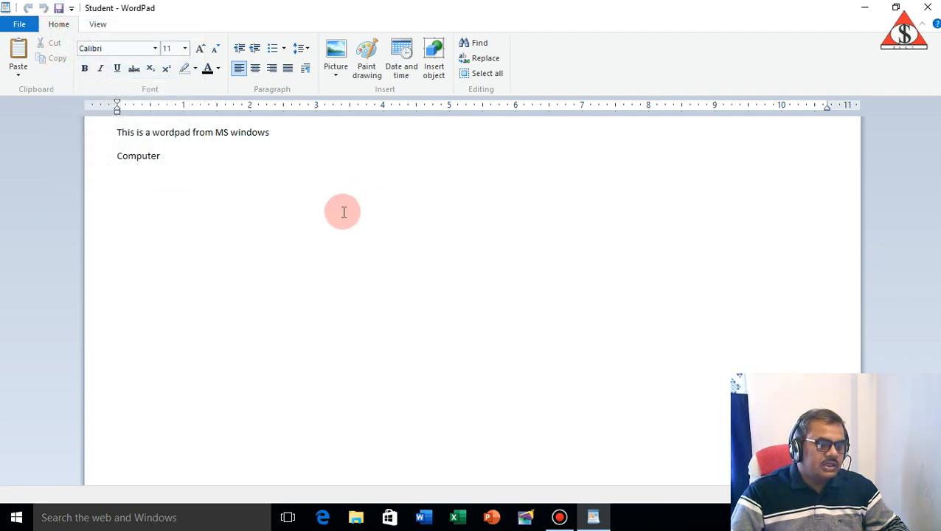
{"action": "left_click", "coordinate": [190, 159]}
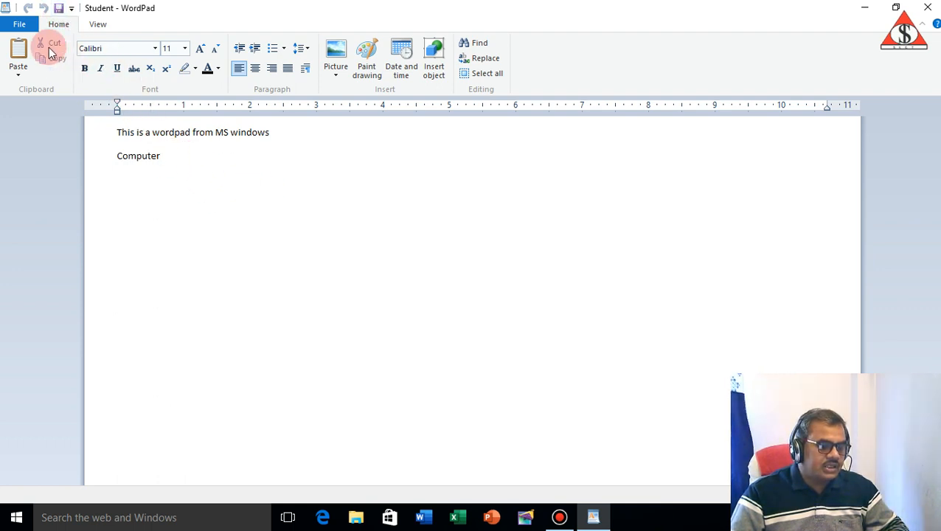
{"action": "left_click", "coordinate": [12, 25]}
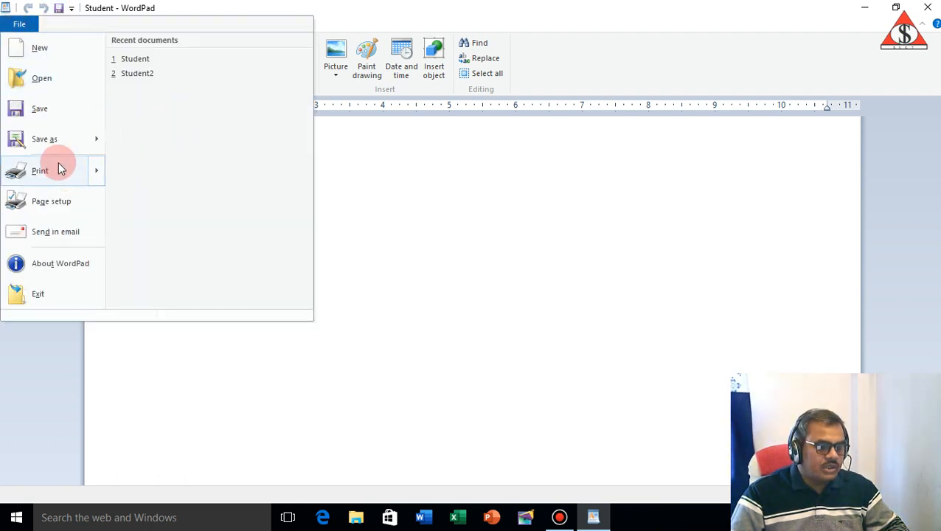
{"action": "left_click", "coordinate": [441, 244]}
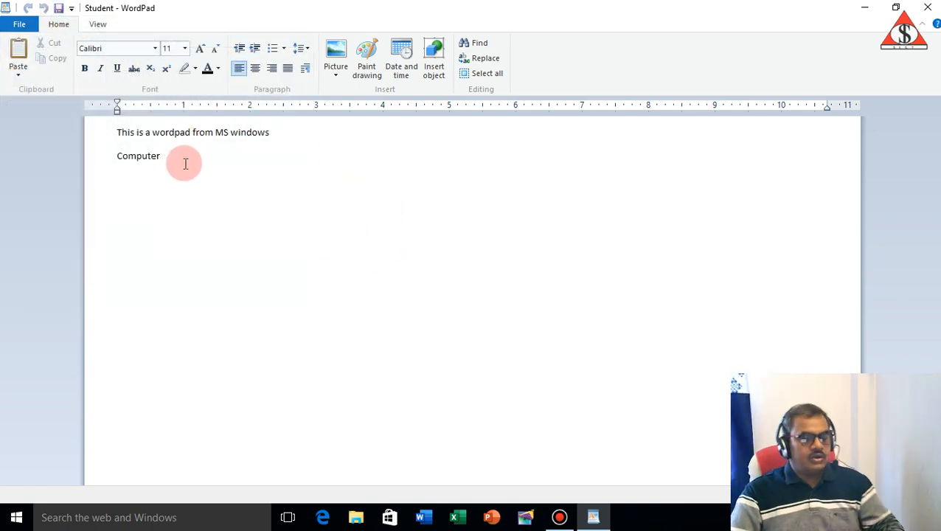
- Show the Quick Access Toolbar below the ribbon, and return it above the ribbon
{"action": "left_click", "coordinate": [71, 9]}
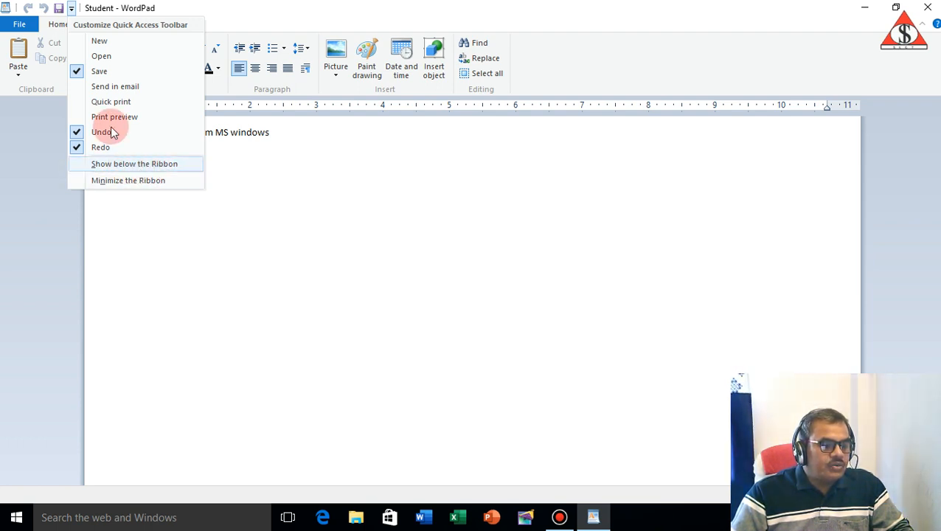
{"action": "left_click", "coordinate": [98, 168]}
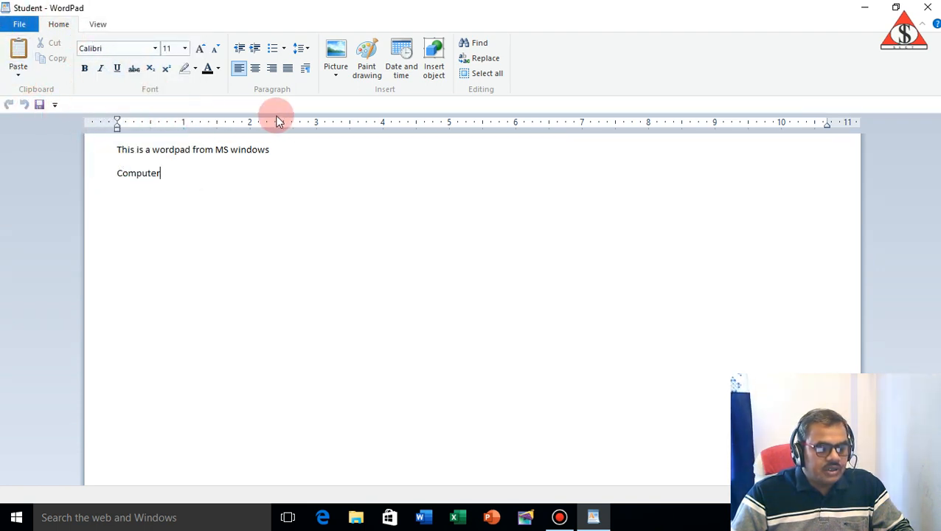
{"action": "left_click", "coordinate": [55, 106]}
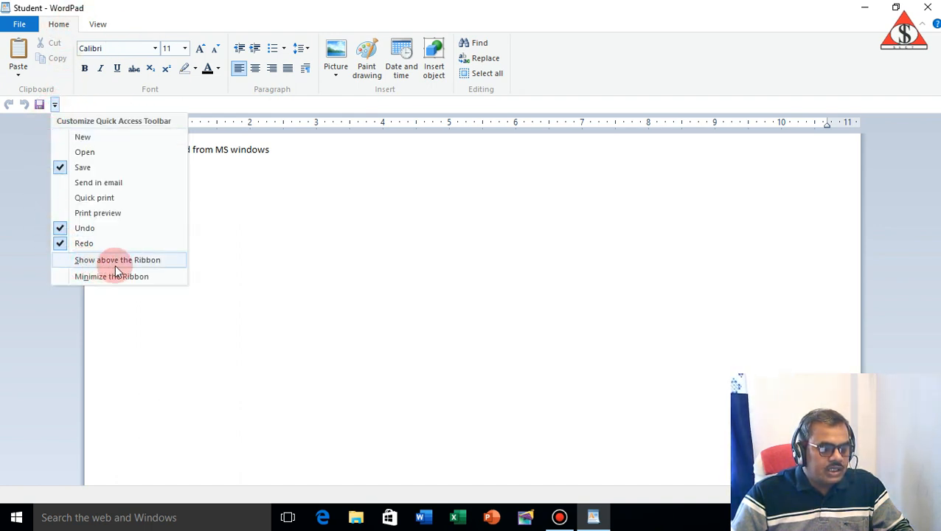
{"action": "left_click", "coordinate": [157, 260]}
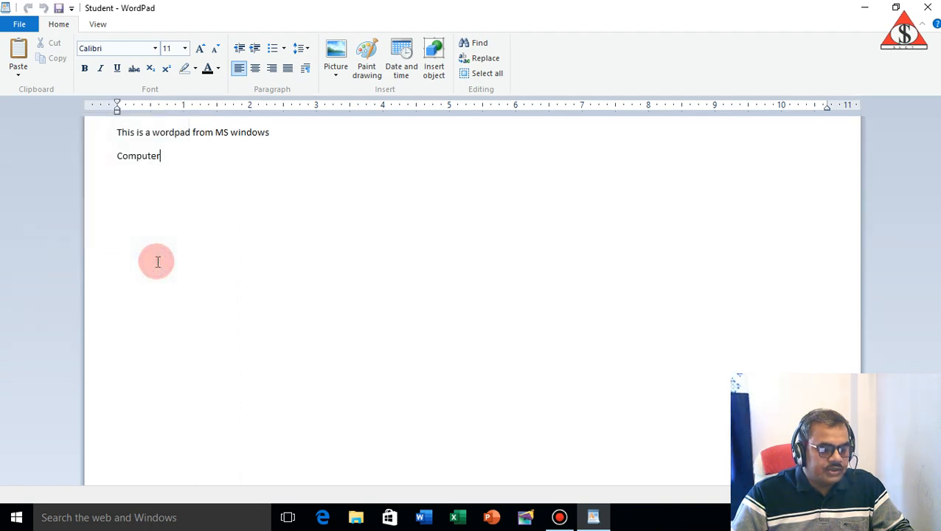
- Minimize the ribbon through the Quick Access Toolbar customization options and restore it the same way
{"action": "left_click", "coordinate": [71, 8]}
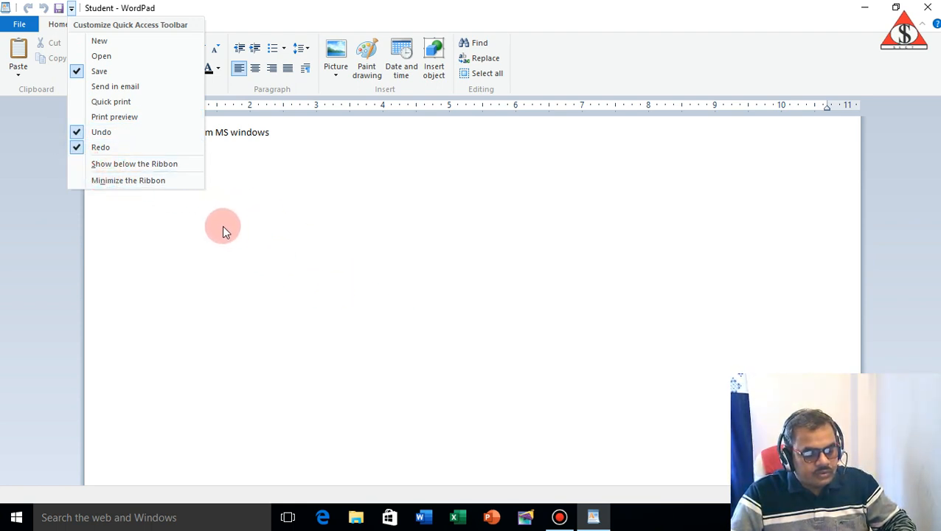
{"action": "left_click", "coordinate": [182, 232]}
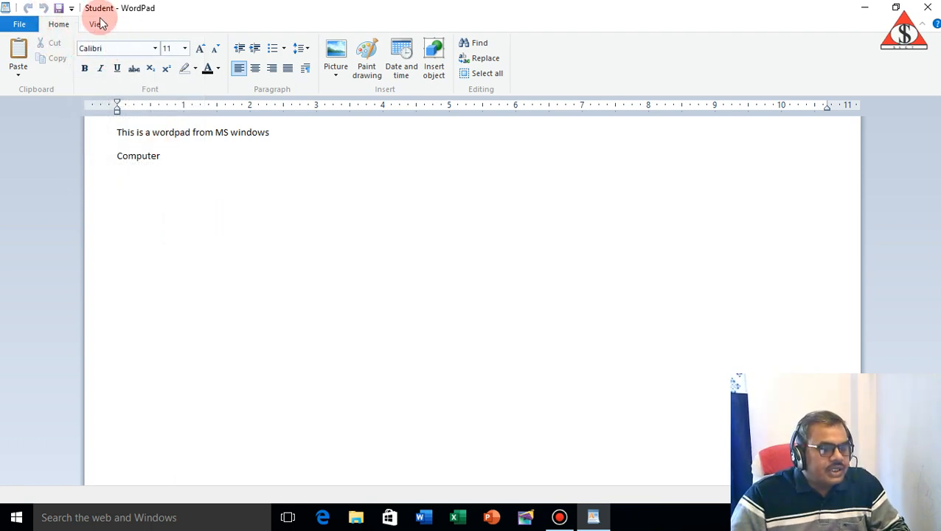
{"action": "left_click", "coordinate": [72, 9]}
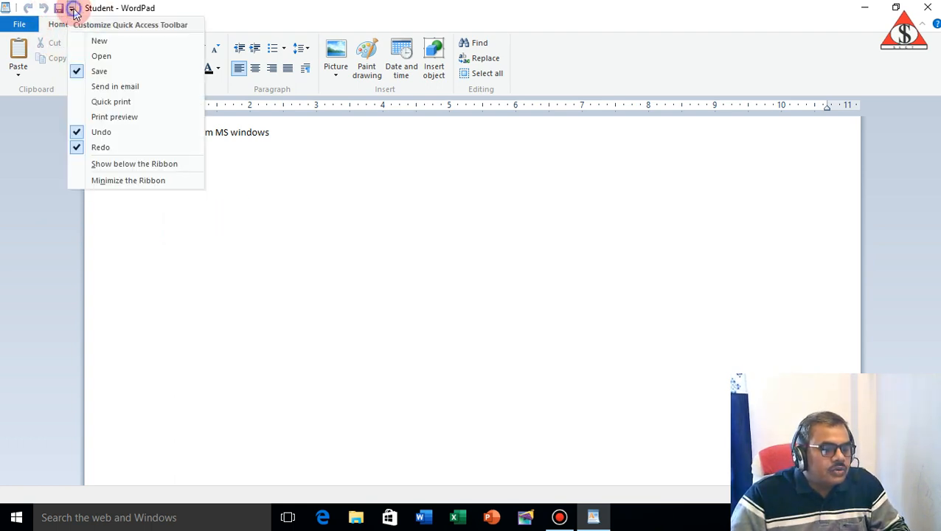
{"action": "left_click", "coordinate": [155, 181]}
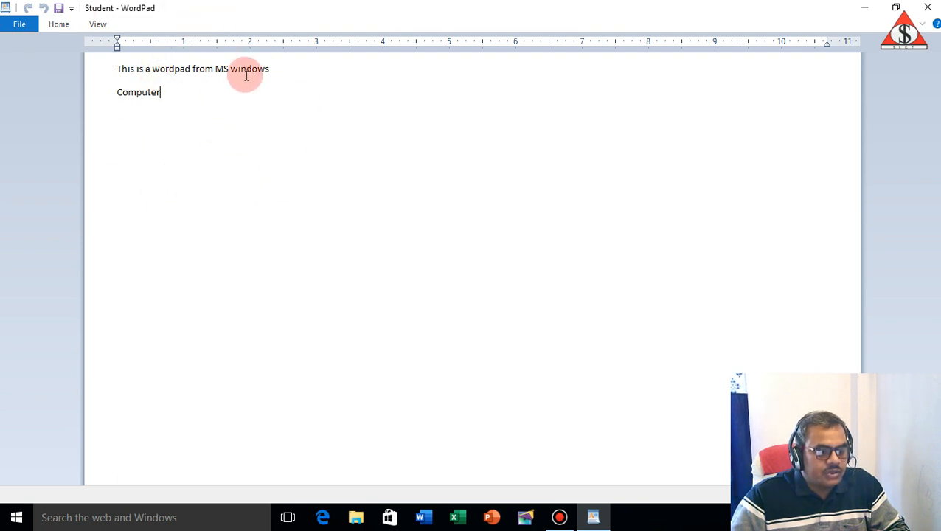
{"action": "left_click", "coordinate": [71, 8]}
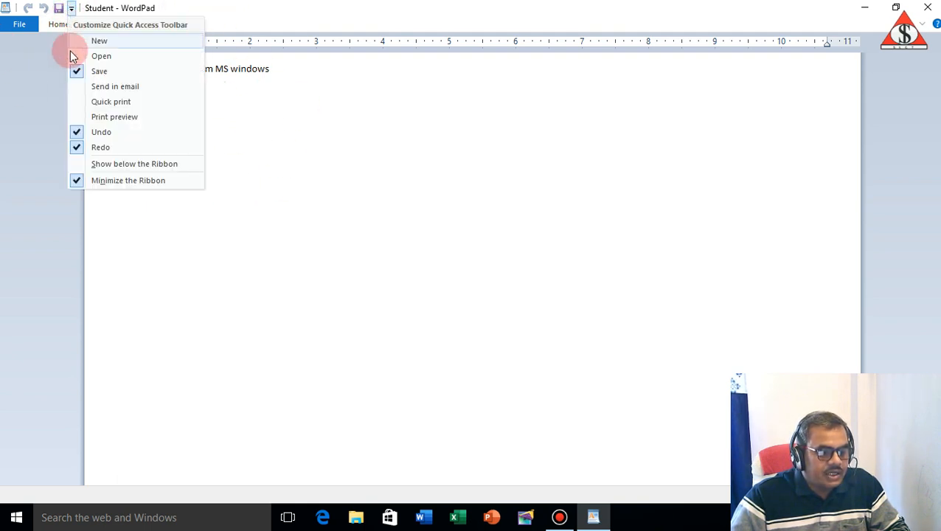
{"action": "left_click", "coordinate": [109, 183]}
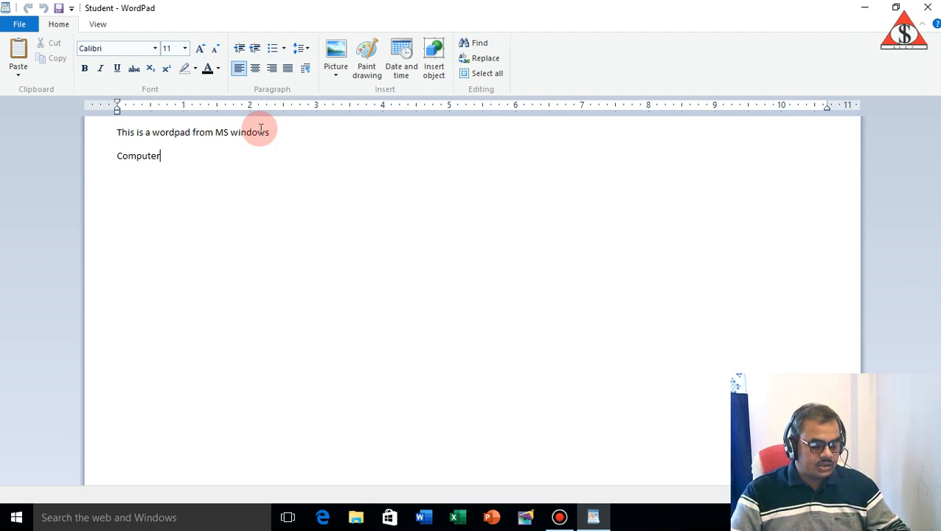
- Collapse and expand the ribbon twice in a row
{"action": "key", "text": "ctrl+F1"}
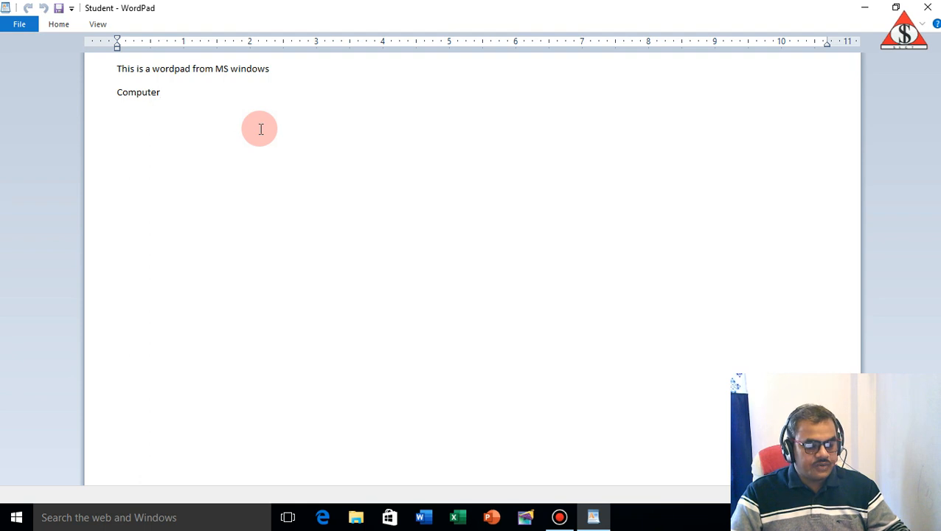
{"action": "key", "text": "ctrl+F1"}
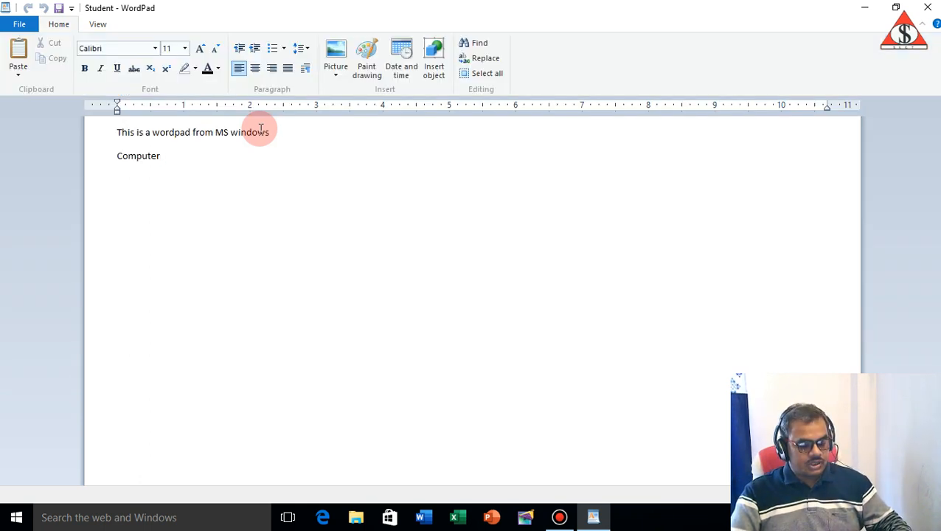
{"action": "key", "text": "ctrl+F1"}
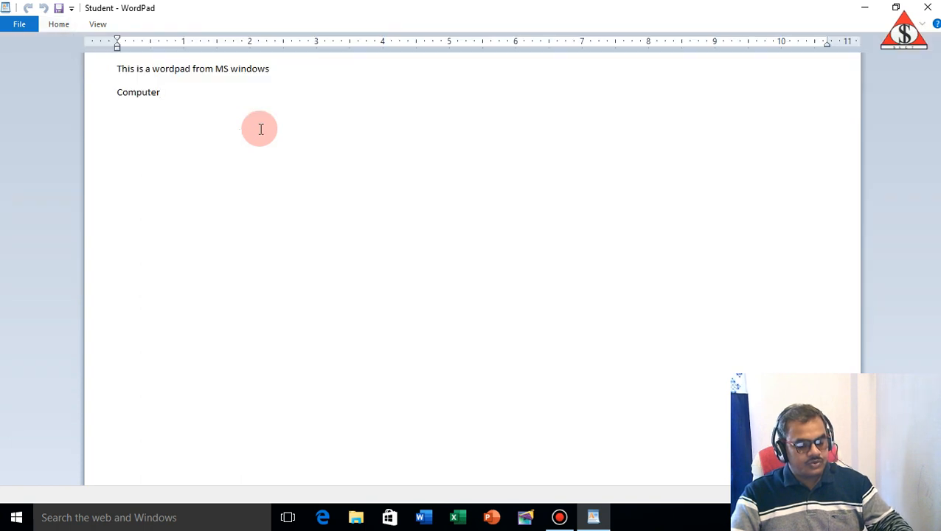
{"action": "key", "text": "ctrl+F1"}
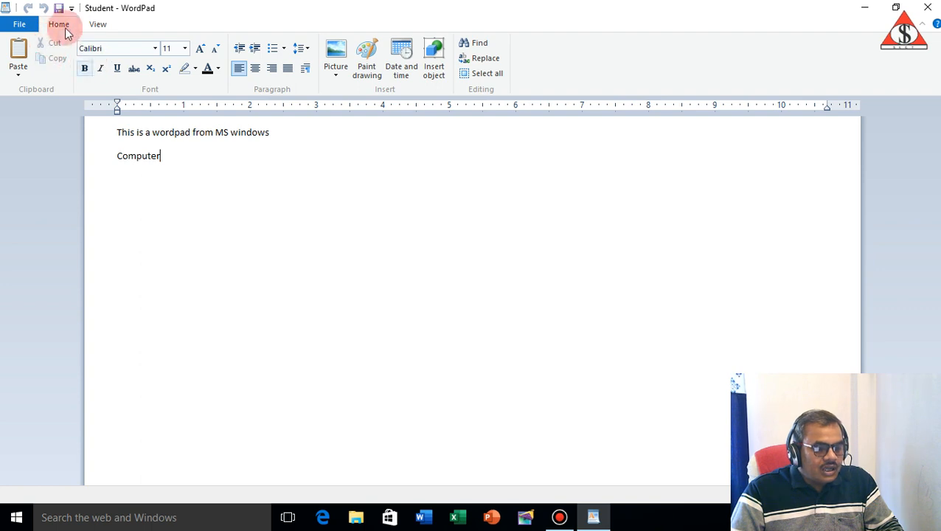
{"action": "left_click", "coordinate": [19, 26]}
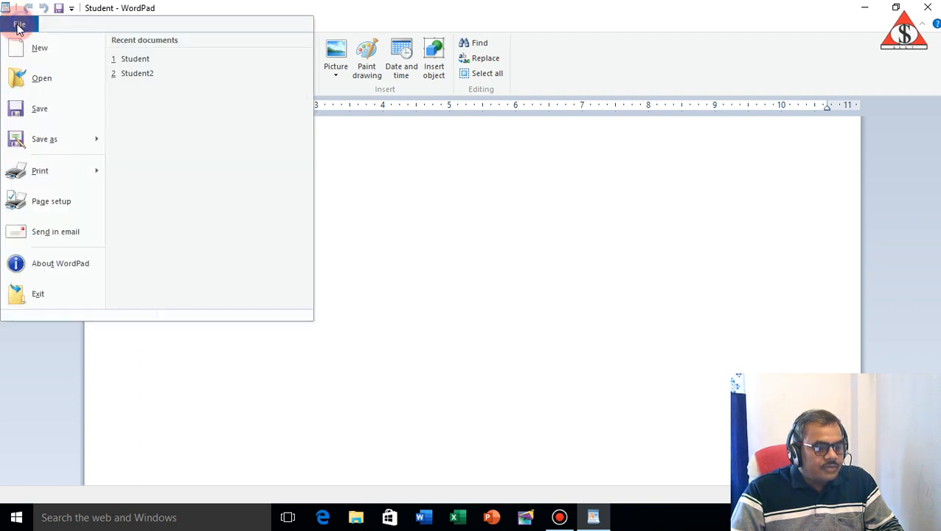
{"action": "left_click", "coordinate": [380, 9]}
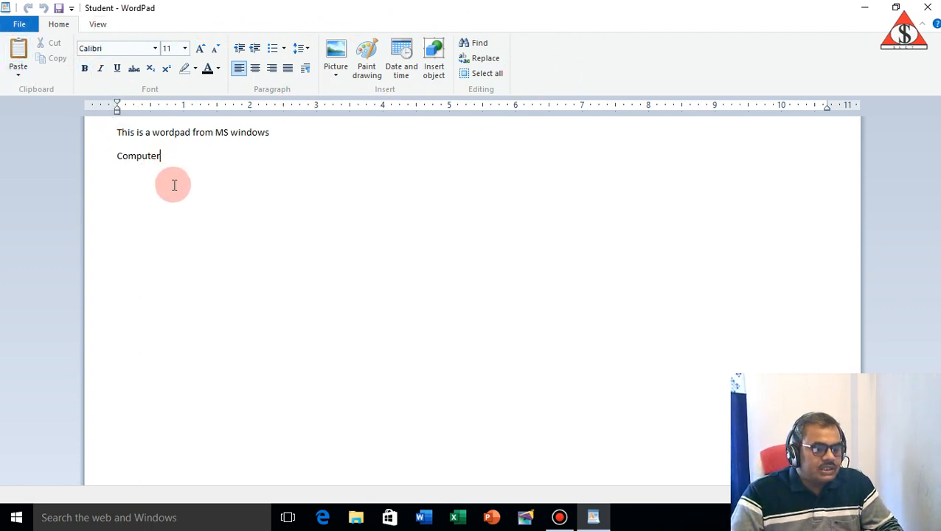
- Insert a new line between "This is a wordpad from MS windows" and "Computer" reading "My country name is India"
{"action": "left_click", "coordinate": [144, 133]}
{"action": "left_click", "coordinate": [288, 135]}
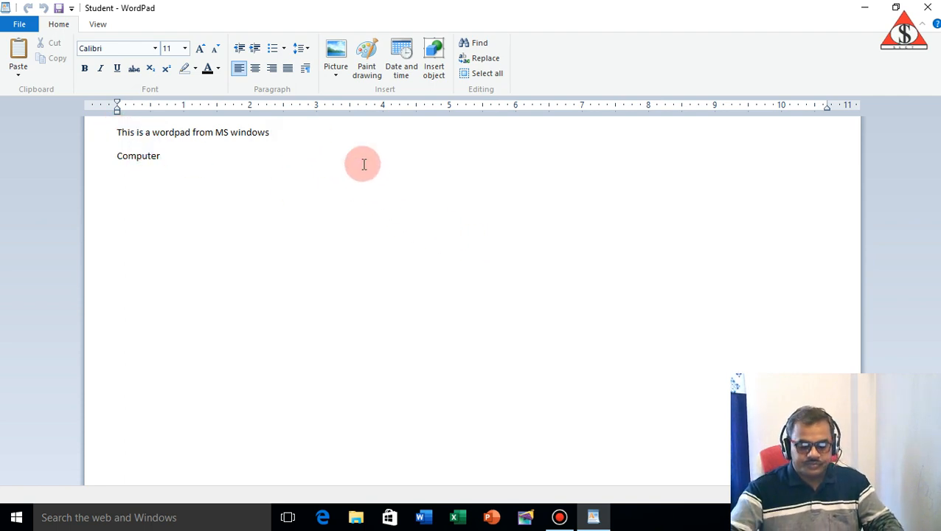
{"action": "key", "text": "Return"}
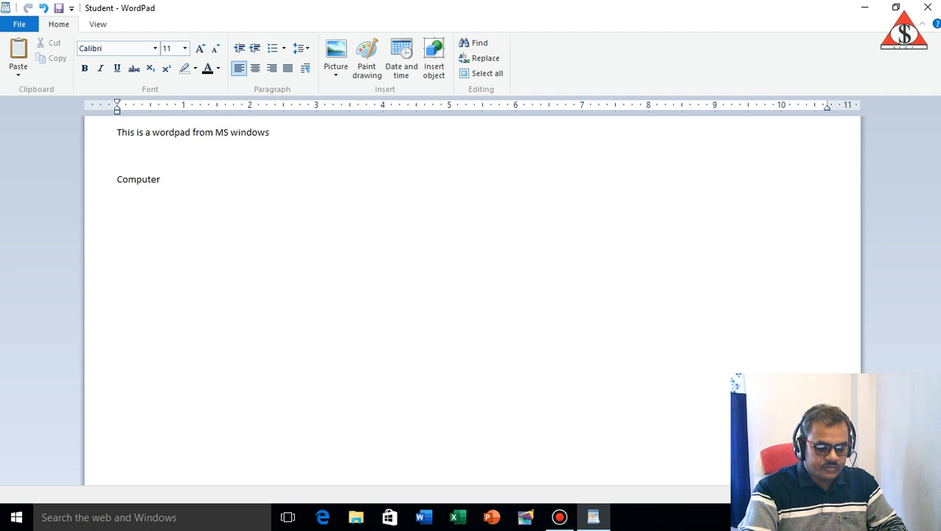
{"action": "type", "text": "My co"}
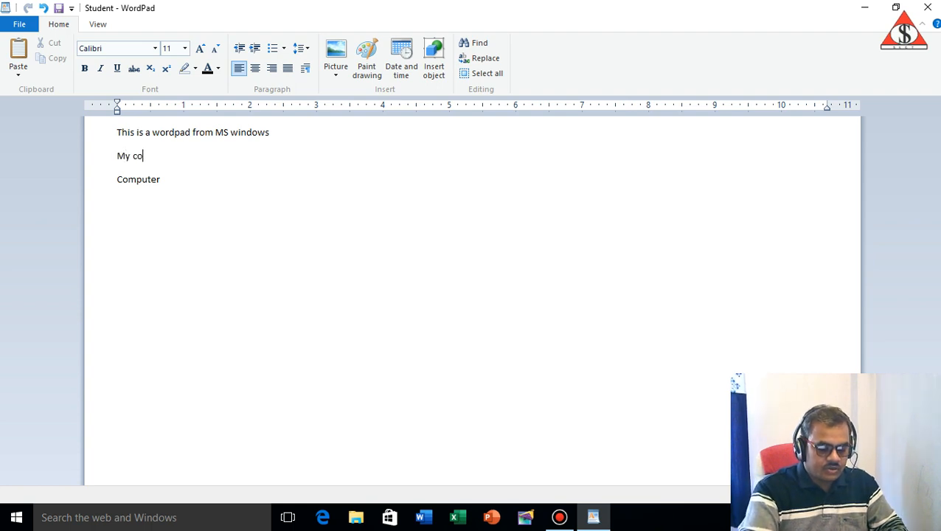
{"action": "type", "text": "untry"}
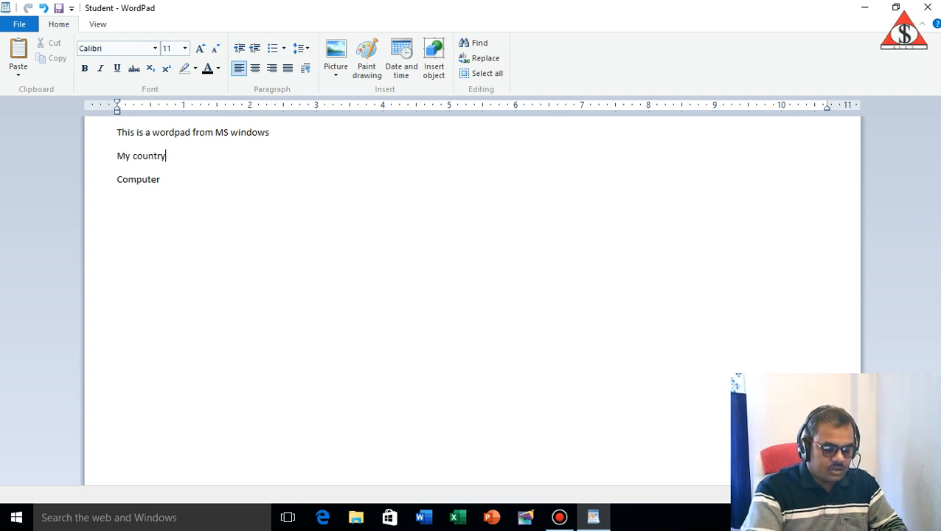
{"action": "type", "text": " name "}
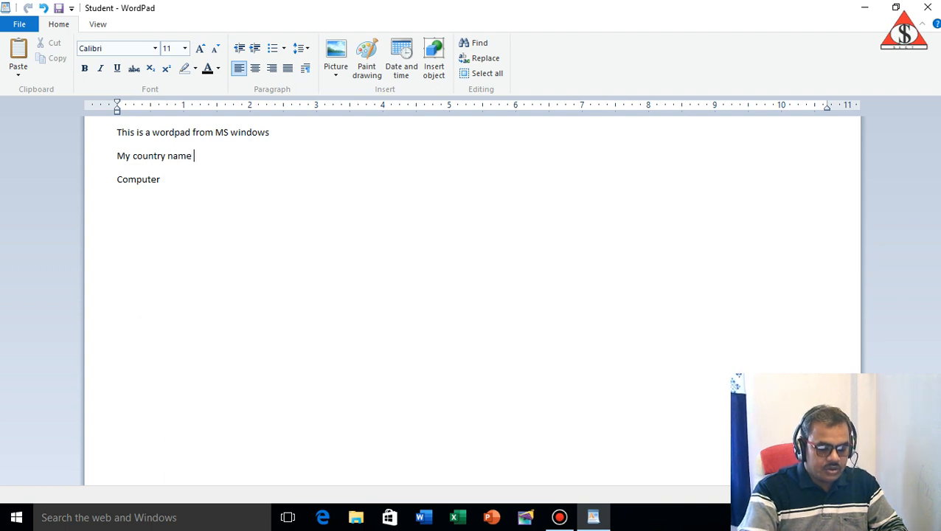
{"action": "type", "text": "is "}
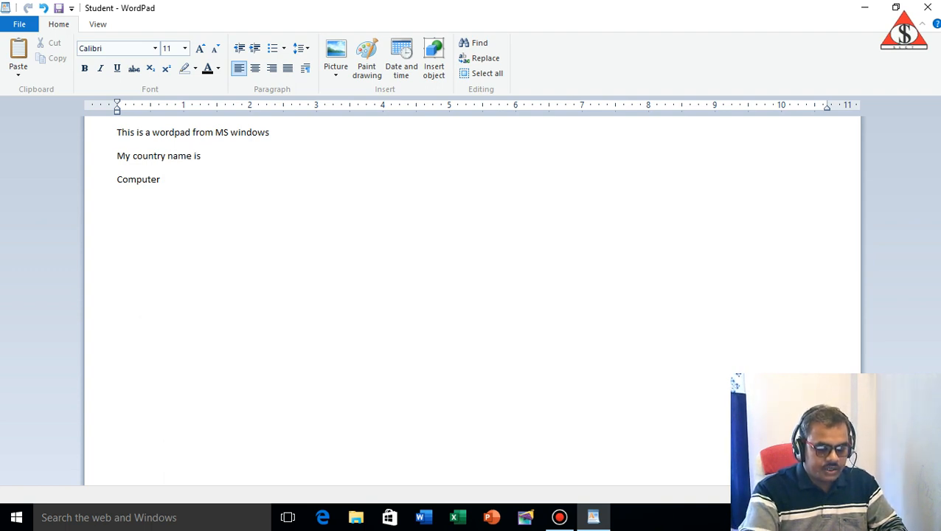
{"action": "type", "text": "India"}
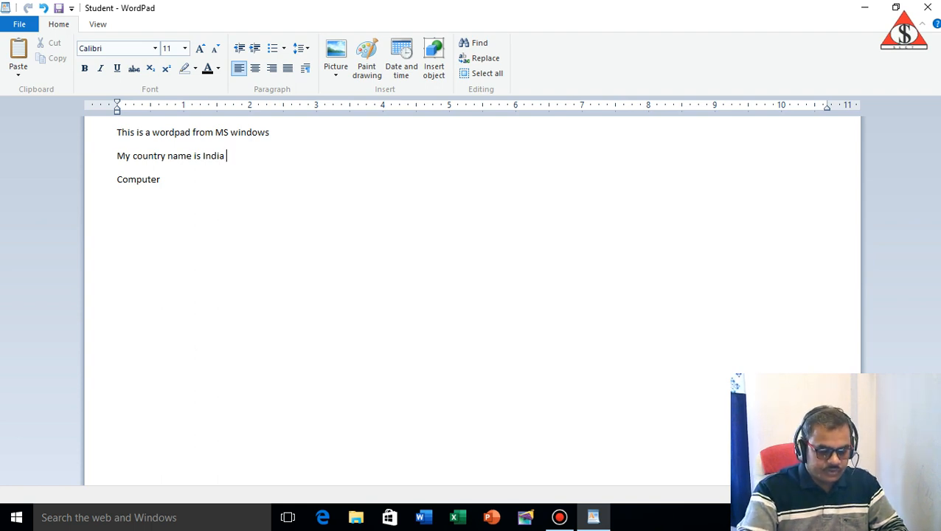
- Extend the new line with "and our Prime Minister is Modi", correcting the spelling of "Minister"
{"action": "type", "text": " and ou"}
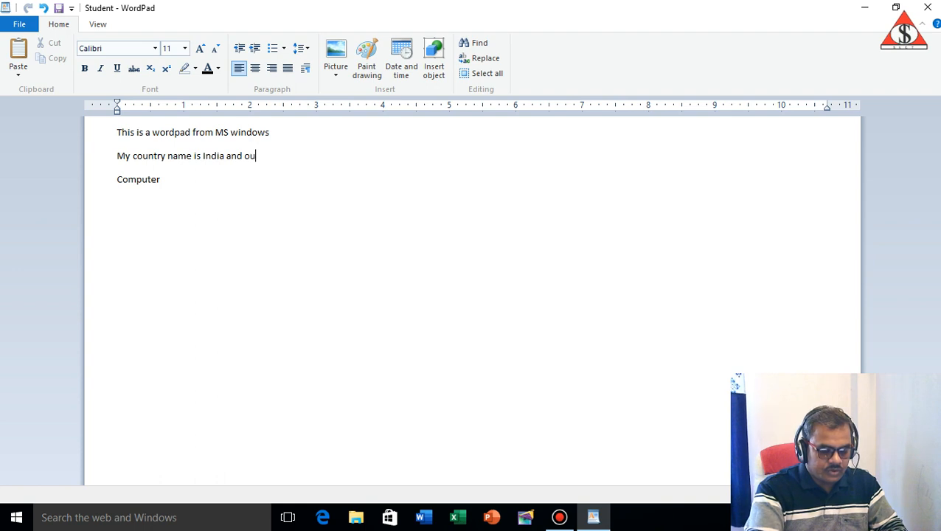
{"action": "type", "text": "r P"}
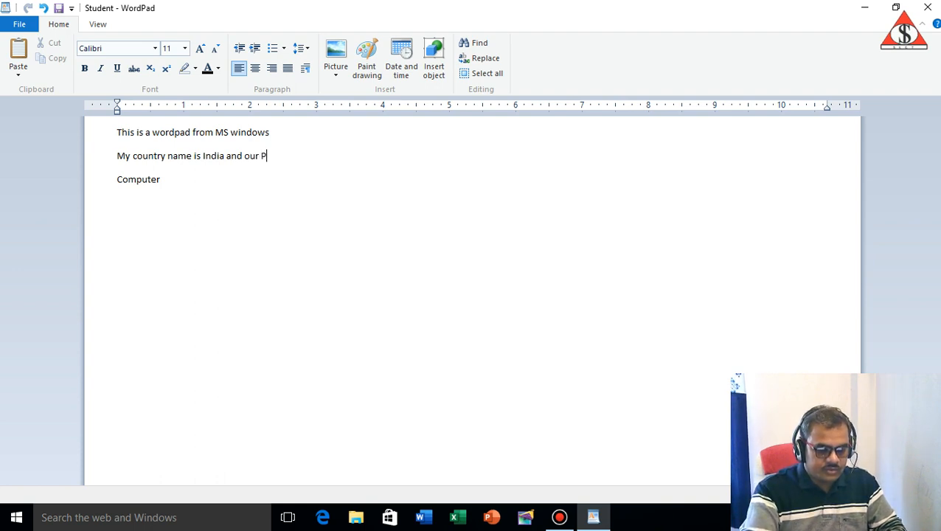
{"action": "type", "text": "rime"}
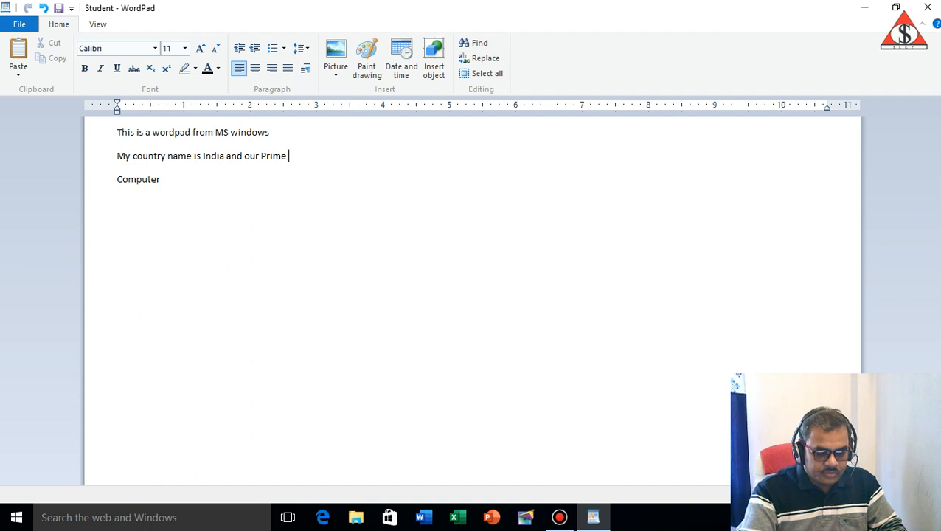
{"action": "type", "text": " Ministwer"}
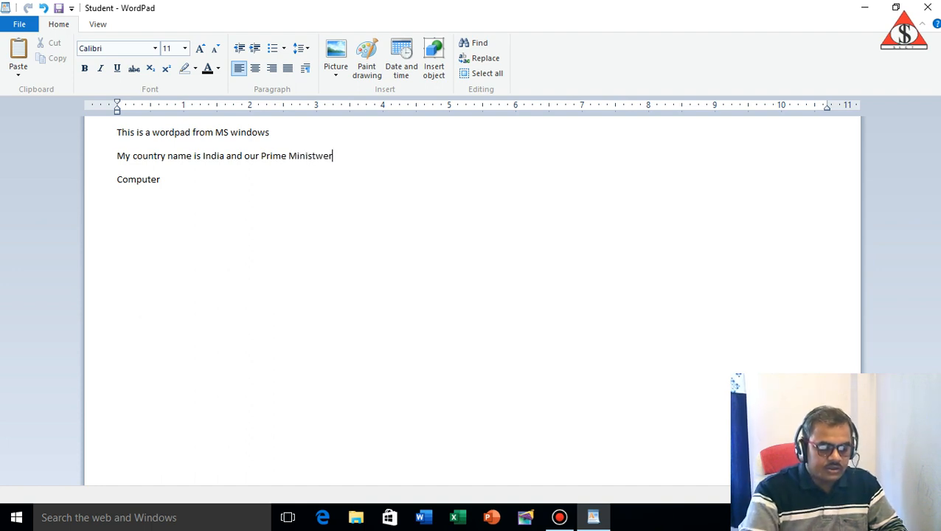
{"action": "key", "text": "BackSpace"}
{"action": "key", "text": "BackSpace"}
{"action": "key", "text": "BackSpace"}
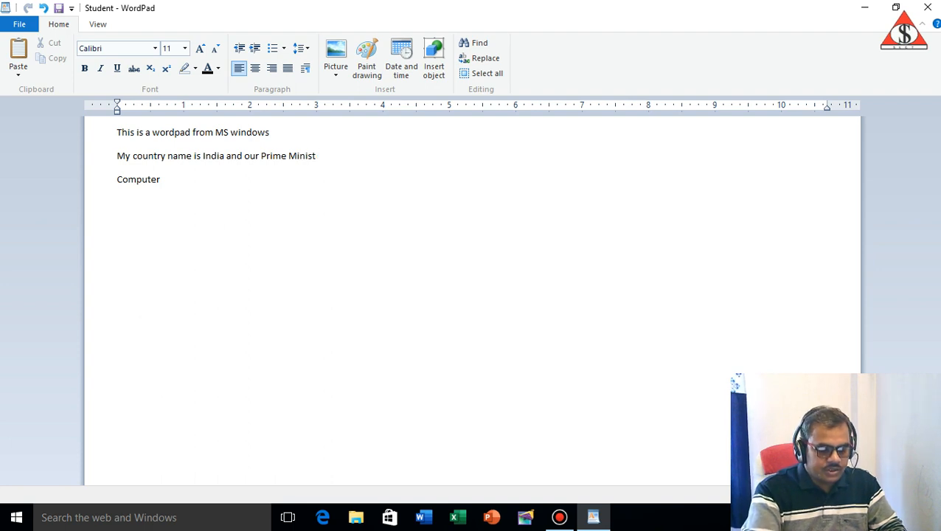
{"action": "type", "text": "er"}
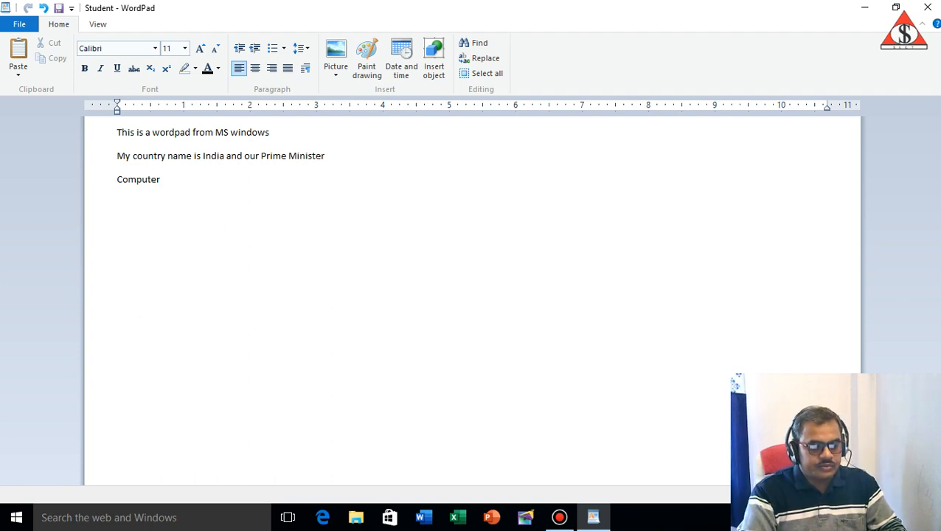
{"action": "type", "text": " is "}
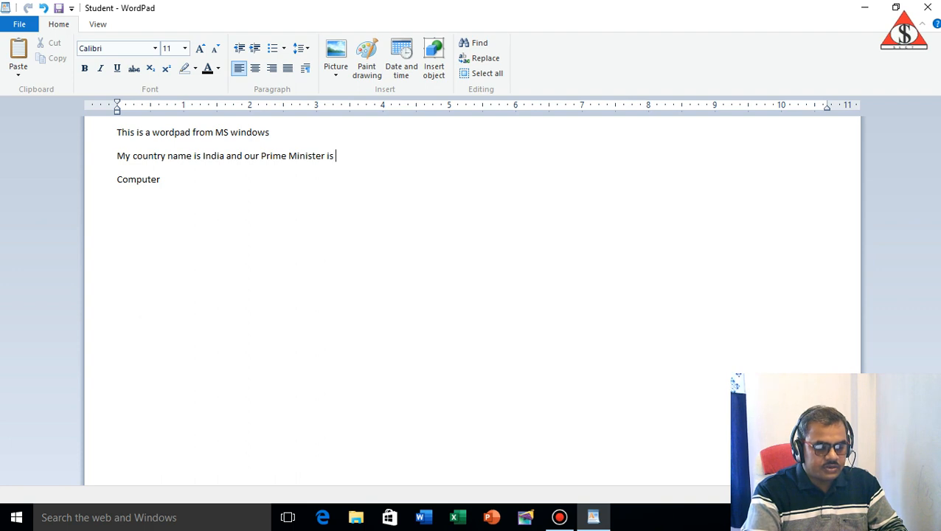
{"action": "type", "text": "Modi"}
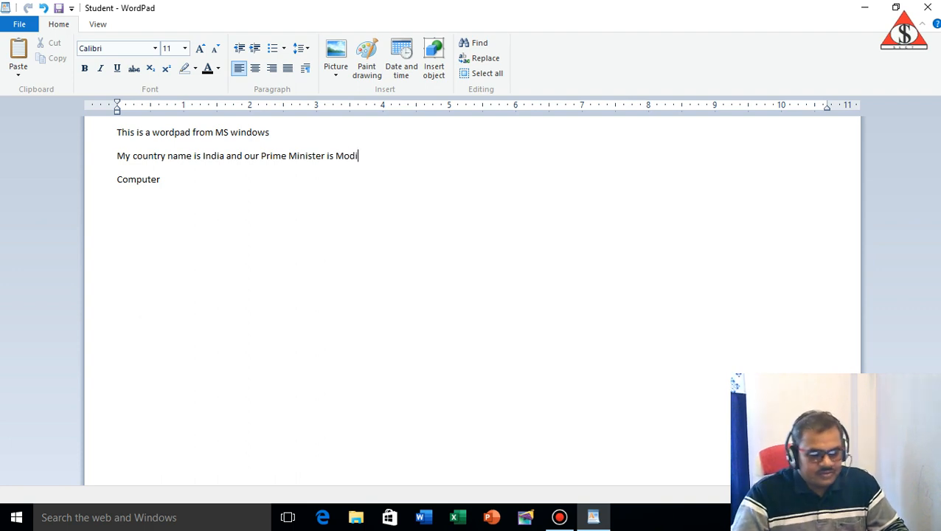
- Cut the first line, "This is a wordpad from MS windows", and paste it on a new line below "Computer"
{"action": "left_click", "coordinate": [111, 136]}
{"action": "key", "text": "super+c"}
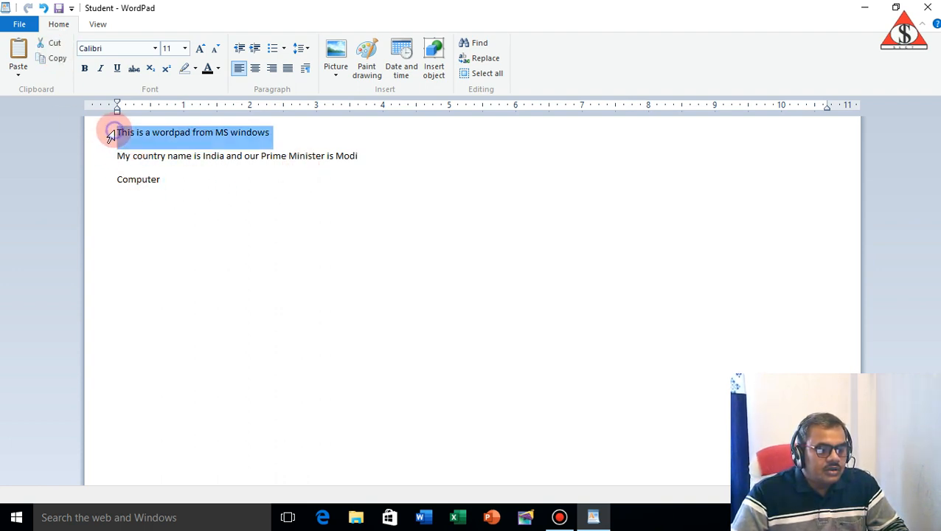
{"action": "left_click", "coordinate": [51, 43]}
{"action": "left_click", "coordinate": [122, 180]}
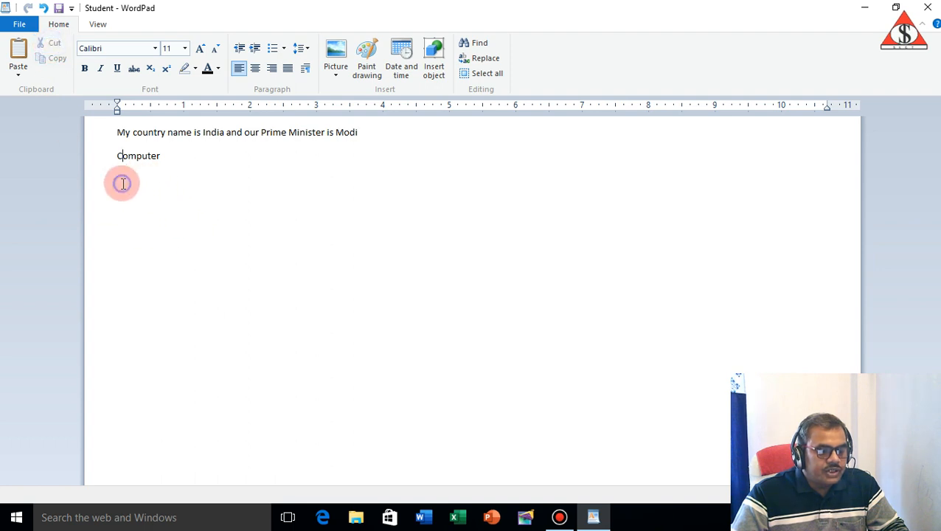
{"action": "left_click", "coordinate": [186, 162]}
{"action": "key", "text": "Return"}
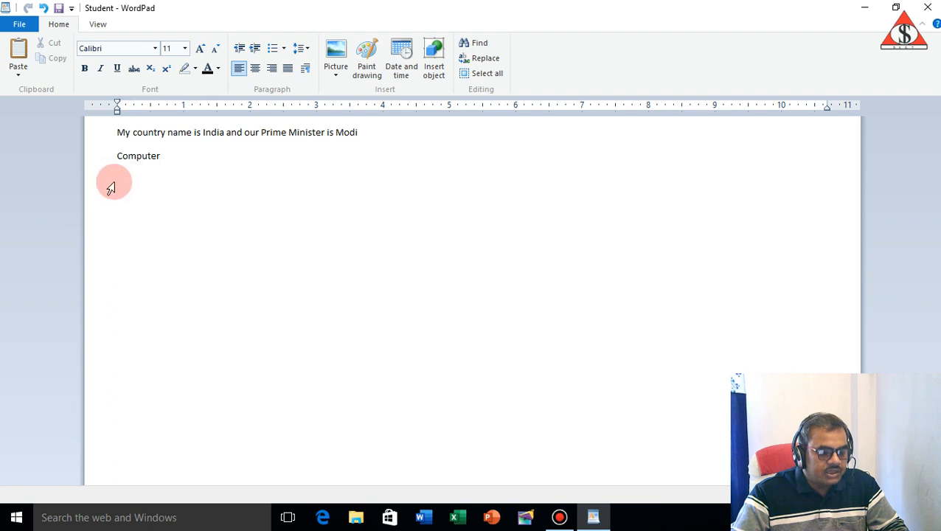
{"action": "left_click", "coordinate": [17, 58]}
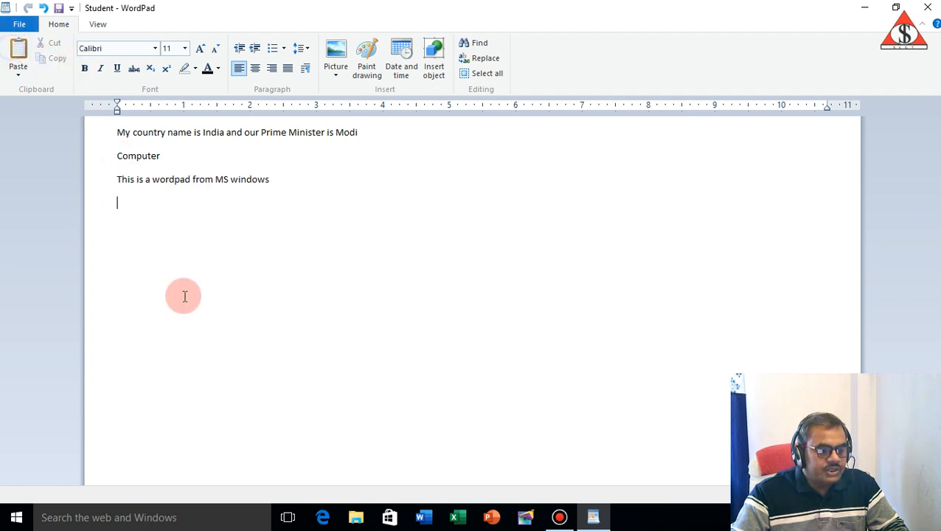
- Use Paste Special to insert the cut line as a Picture (Metafile) below the last line, and delete the inserted picture
{"action": "left_click", "coordinate": [19, 73]}
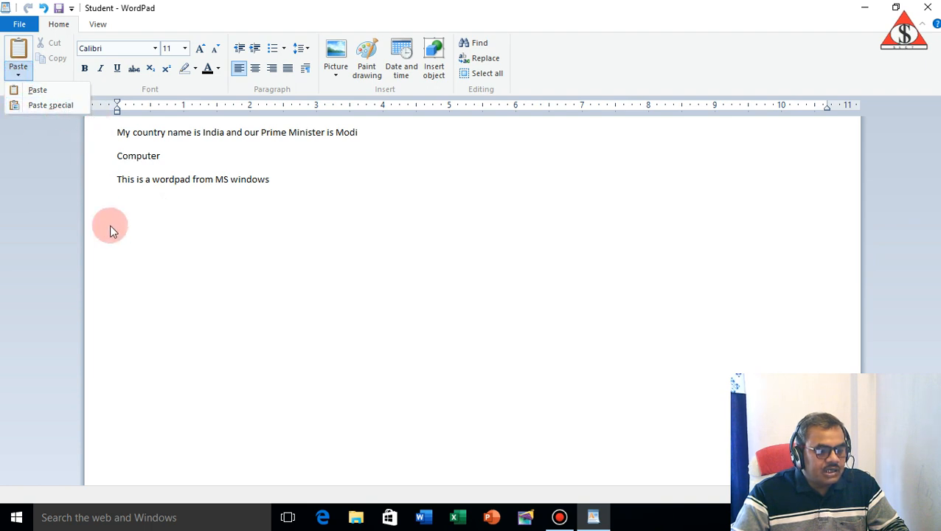
{"action": "left_click", "coordinate": [132, 199]}
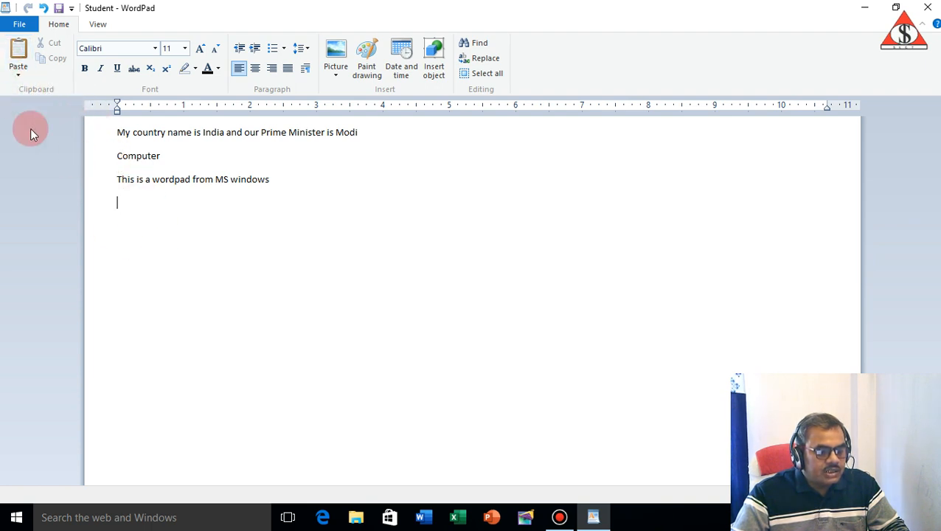
{"action": "left_click", "coordinate": [18, 74]}
{"action": "left_click", "coordinate": [48, 107]}
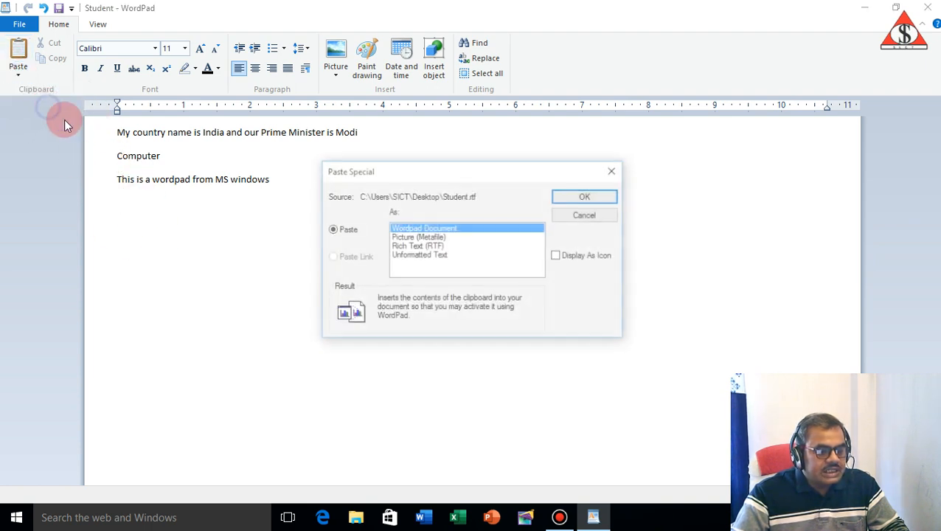
{"action": "left_click", "coordinate": [405, 239]}
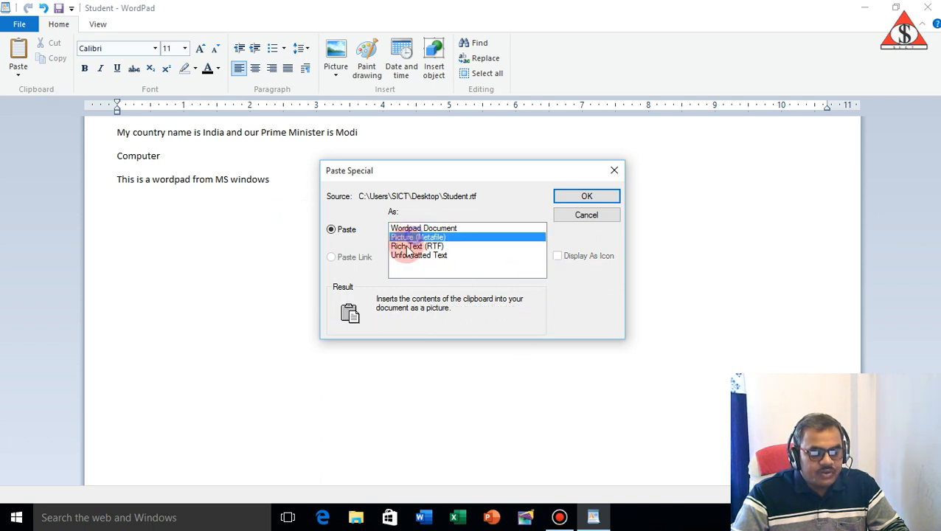
{"action": "left_click", "coordinate": [413, 246]}
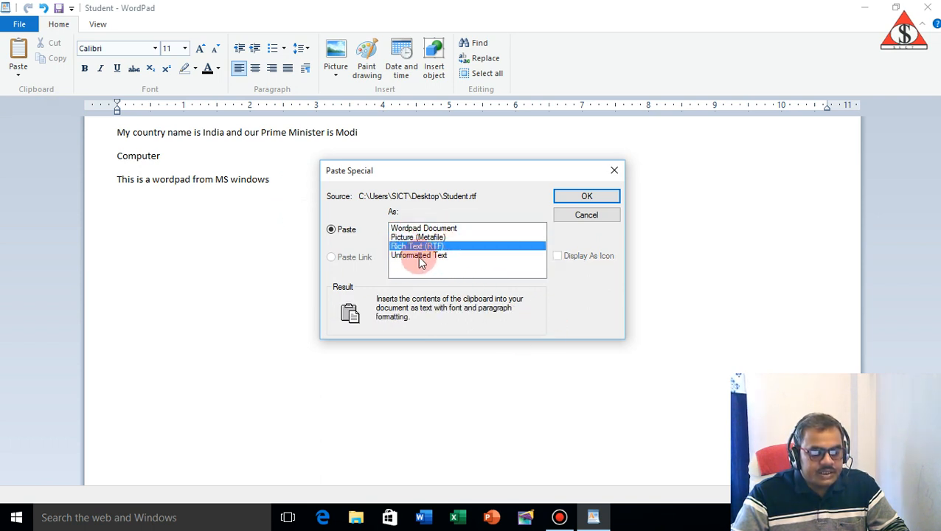
{"action": "left_click", "coordinate": [417, 256]}
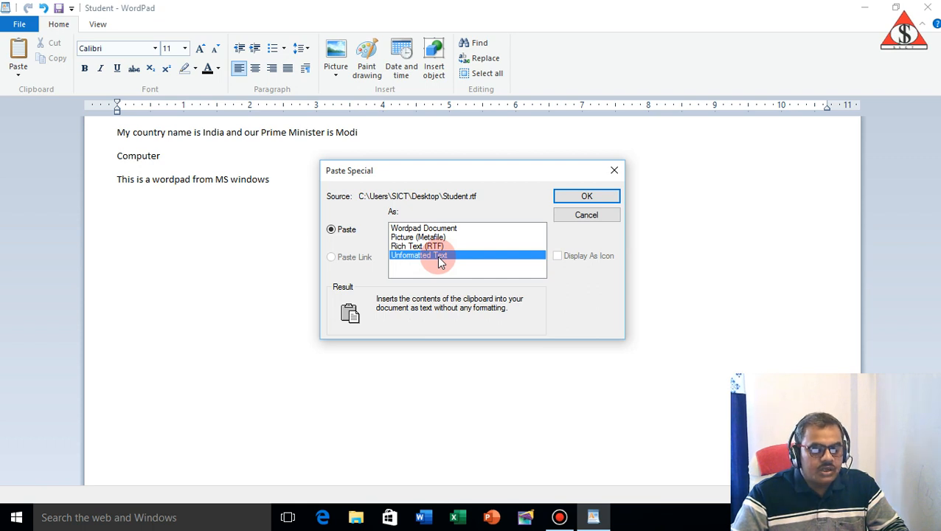
{"action": "left_click", "coordinate": [413, 238]}
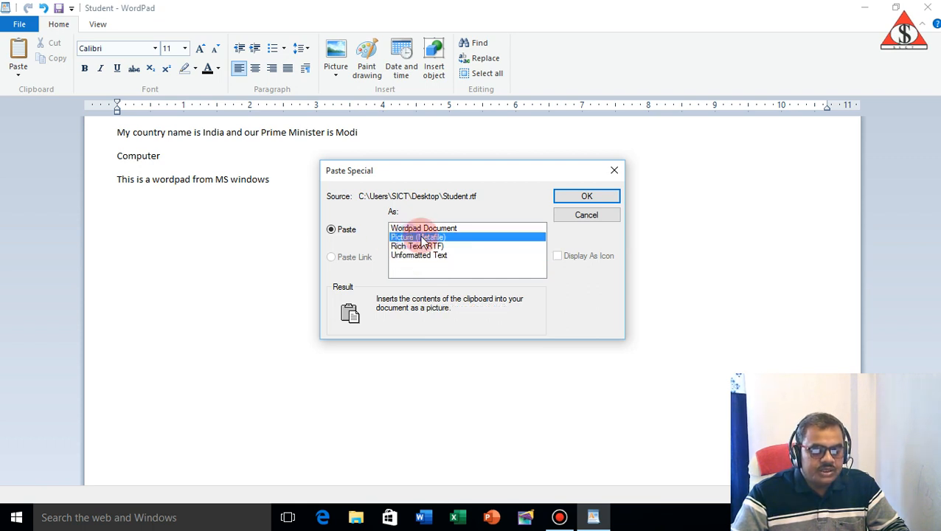
{"action": "left_click", "coordinate": [584, 196]}
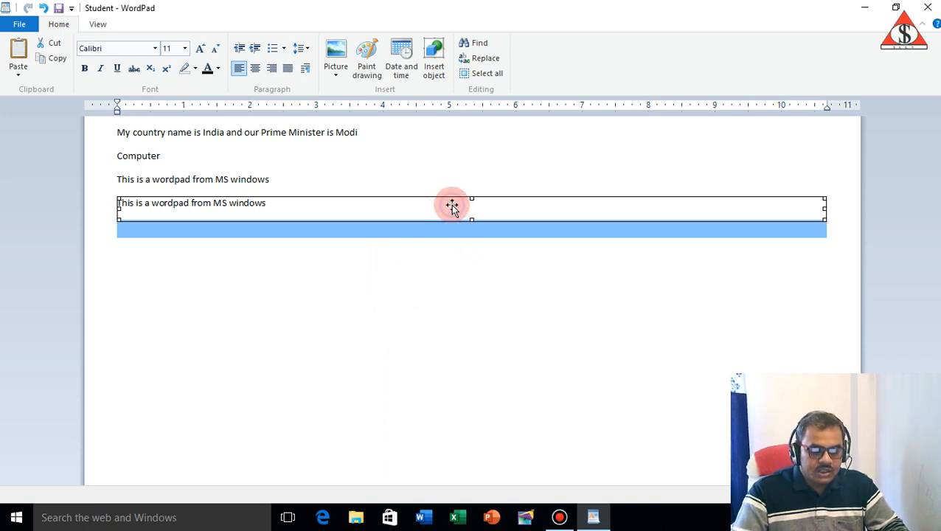
{"action": "key", "text": "Delete"}
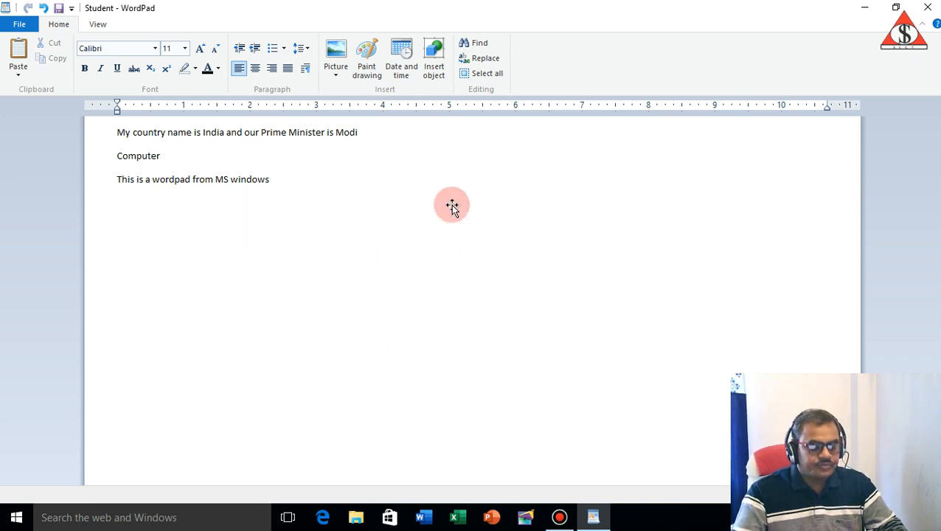
{"action": "left_click", "coordinate": [17, 77]}
{"action": "left_click", "coordinate": [46, 107]}
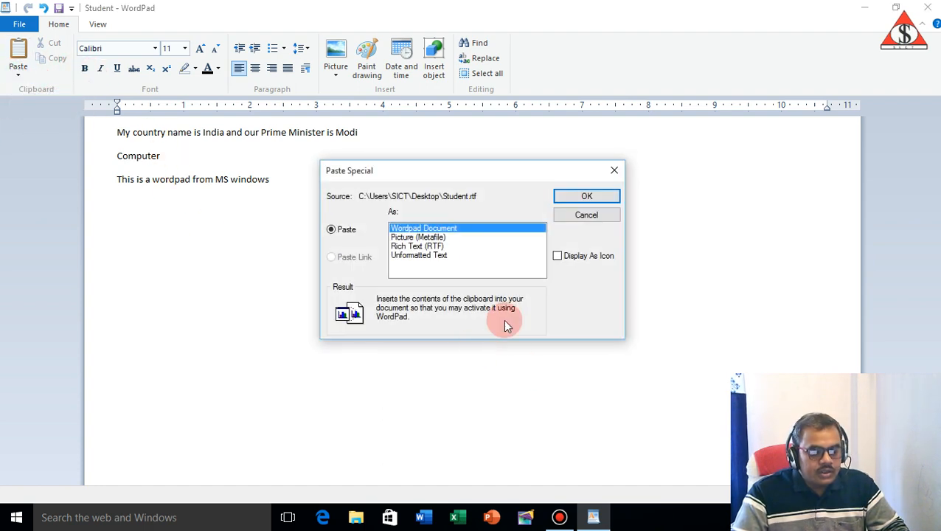
{"action": "left_click", "coordinate": [581, 215]}
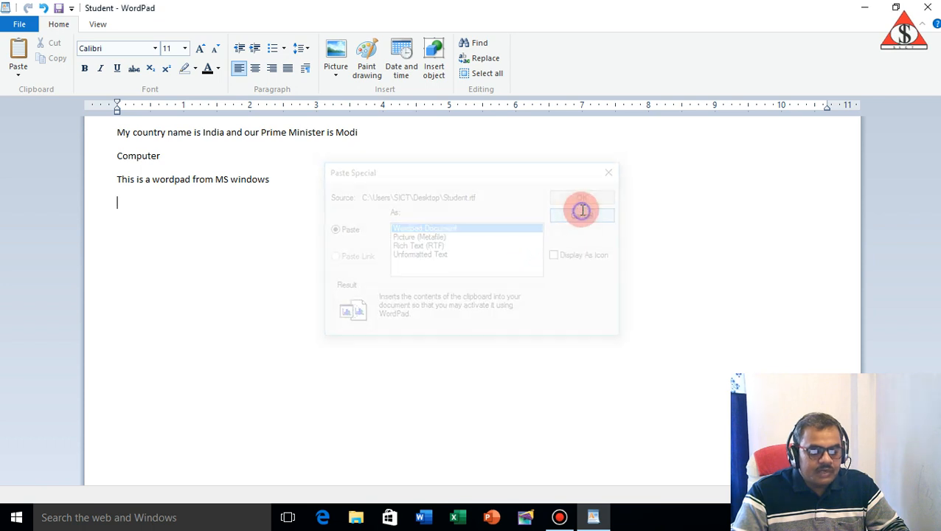
- Format the line "This is a wordpad from MS windows" in red with font size 40
{"action": "left_click", "coordinate": [112, 184]}
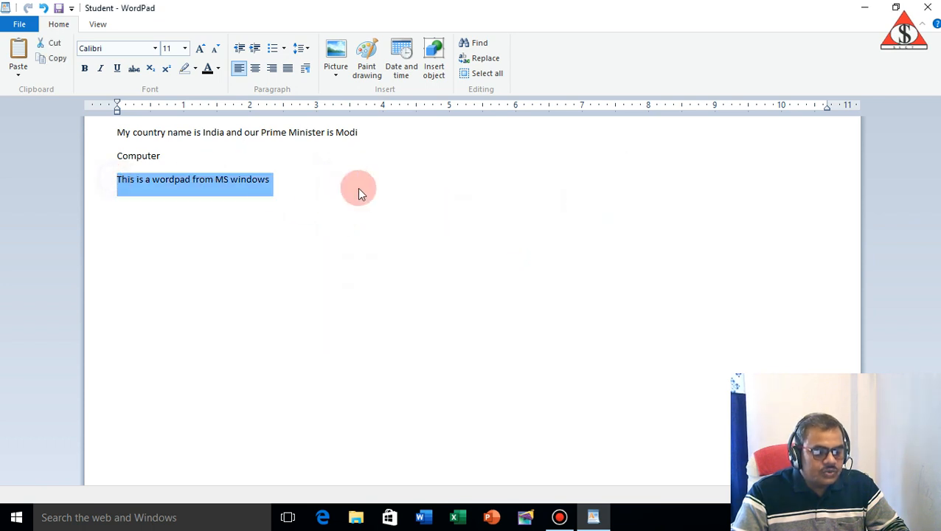
{"action": "left_click", "coordinate": [217, 69]}
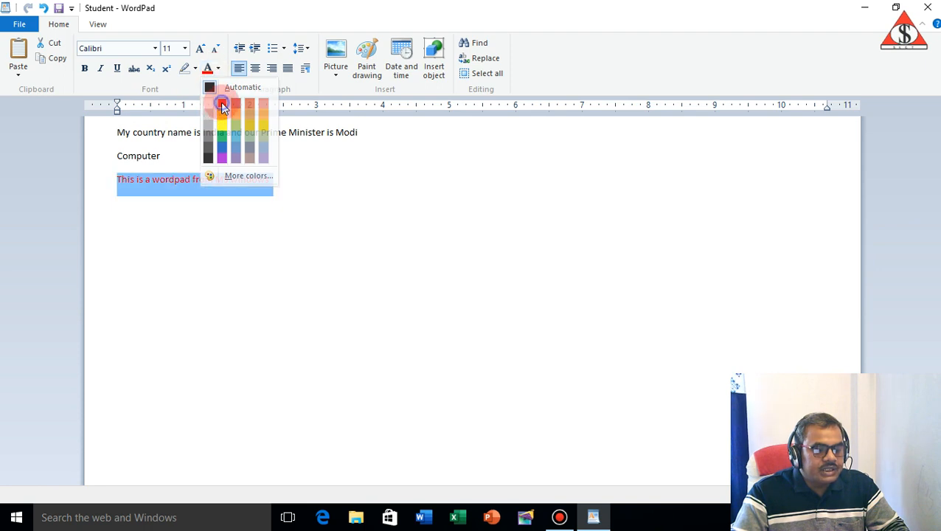
{"action": "left_click", "coordinate": [222, 105]}
{"action": "left_click", "coordinate": [172, 49]}
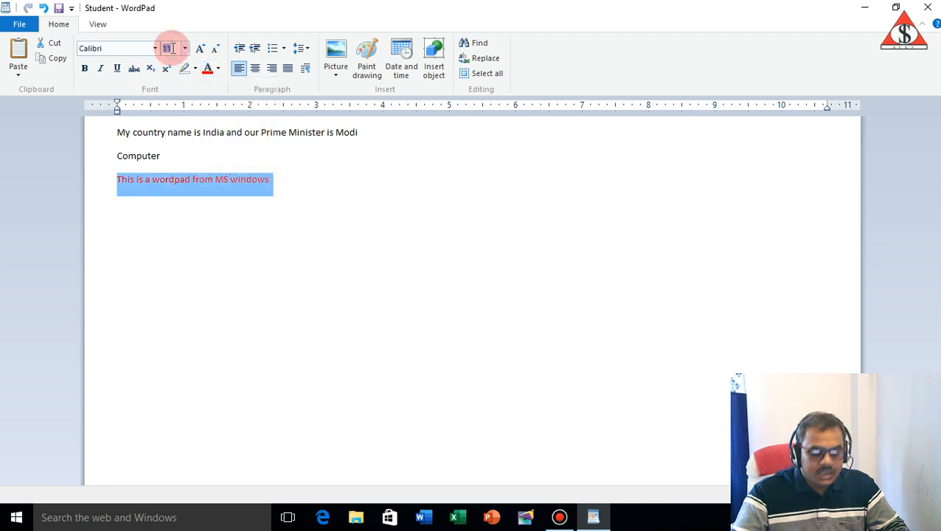
{"action": "type", "text": "40"}
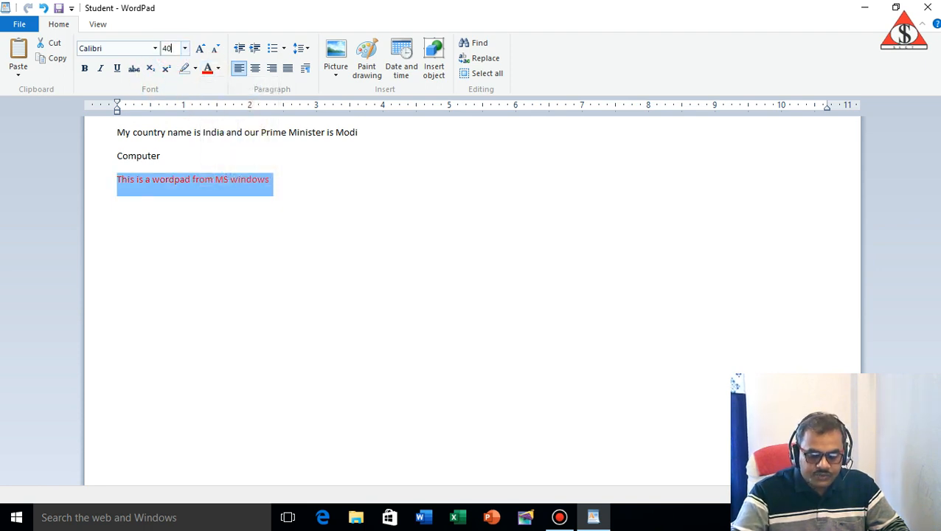
{"action": "key", "text": "Return"}
{"action": "left_click", "coordinate": [374, 214]}
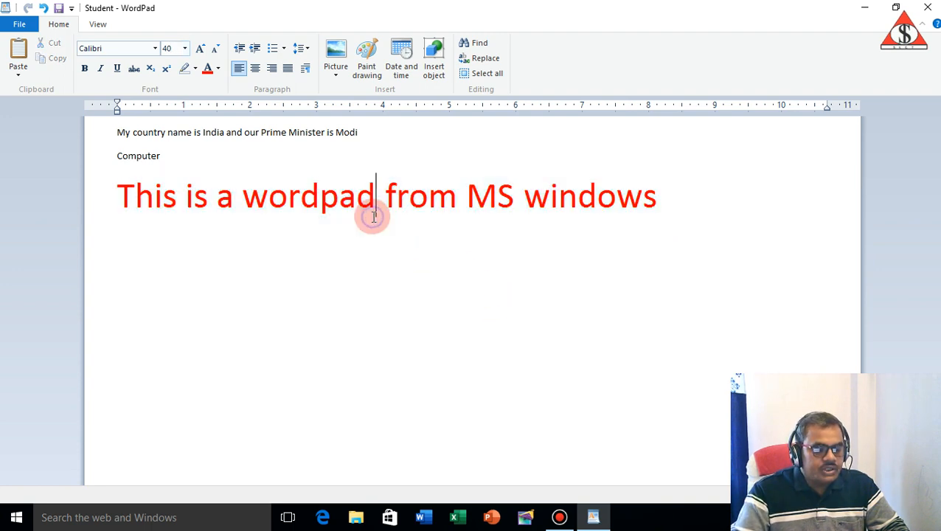
- Change the font size of the line "This is a wordpad from MS windows" to 36, 18 and finally 26
{"action": "left_click", "coordinate": [108, 202]}
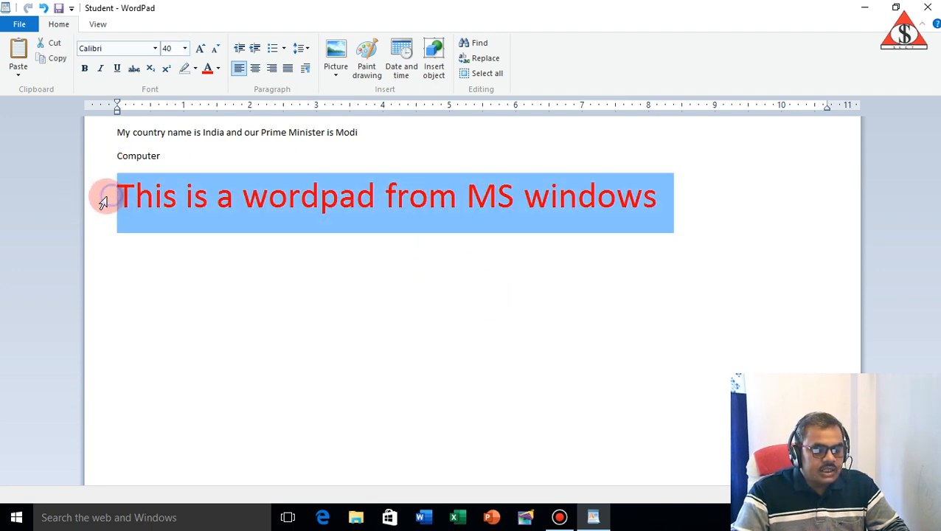
{"action": "left_click", "coordinate": [185, 49]}
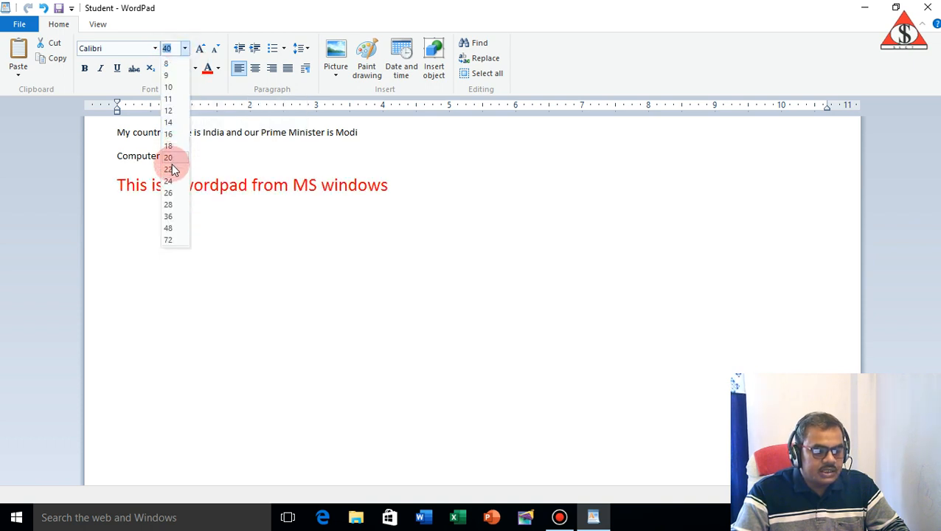
{"action": "left_click", "coordinate": [173, 217]}
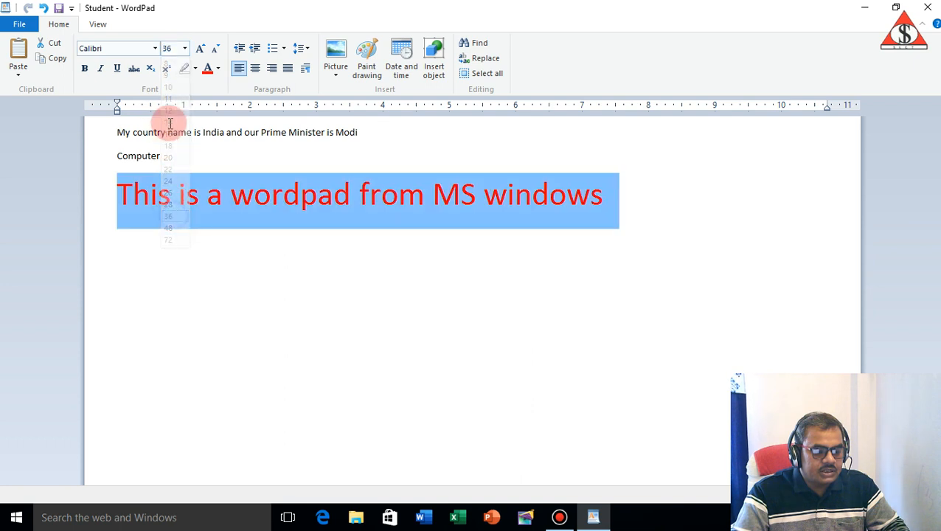
{"action": "left_click", "coordinate": [184, 49]}
{"action": "left_click", "coordinate": [173, 145]}
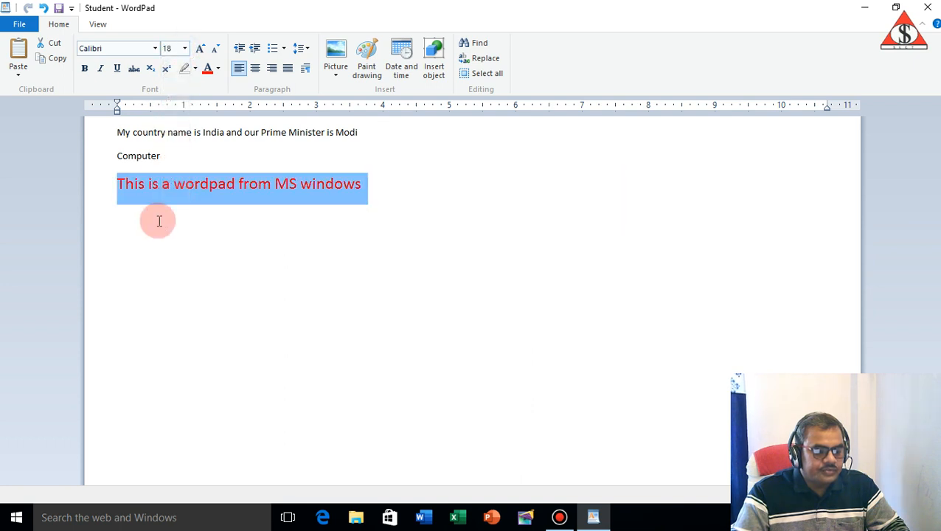
{"action": "left_click", "coordinate": [184, 48]}
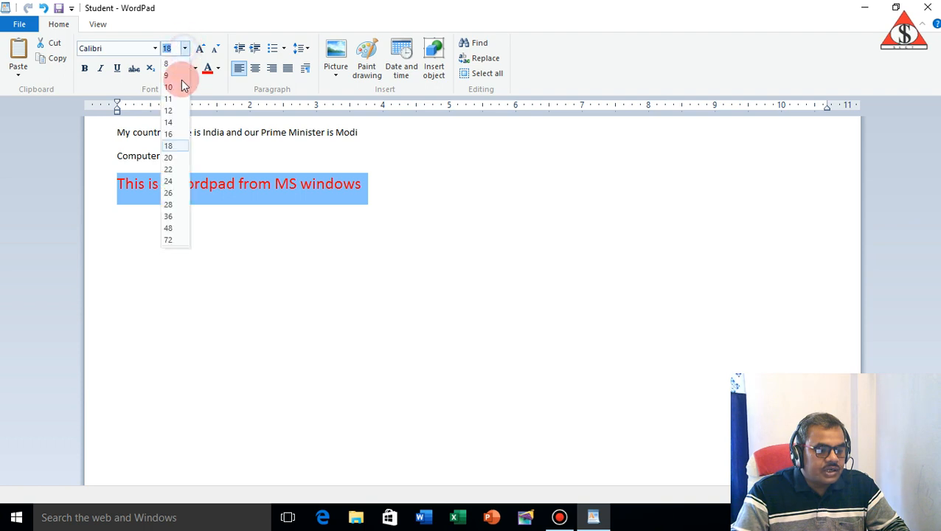
{"action": "left_click", "coordinate": [174, 193]}
- Make the red line "This is a wordpad from MS windows" bold, italic and underlined
{"action": "left_click", "coordinate": [84, 68]}
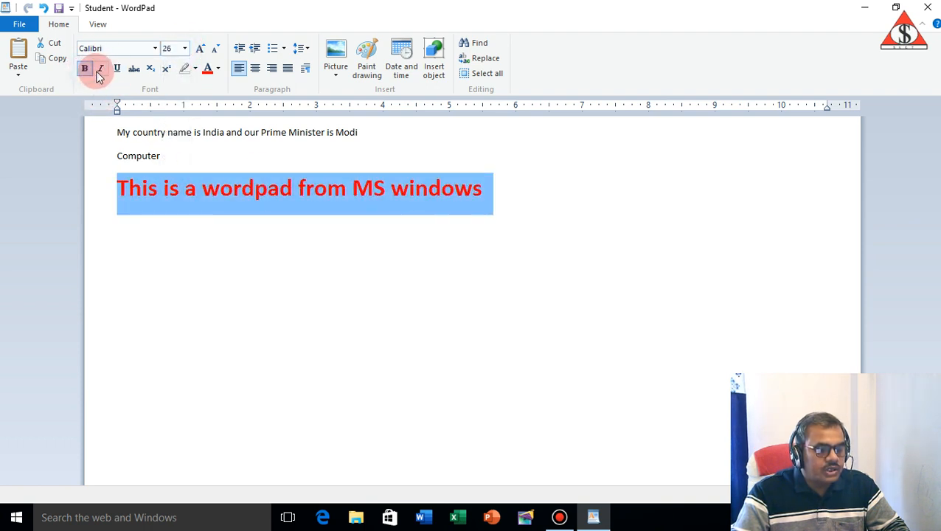
{"action": "left_click", "coordinate": [101, 68]}
{"action": "left_click", "coordinate": [120, 69]}
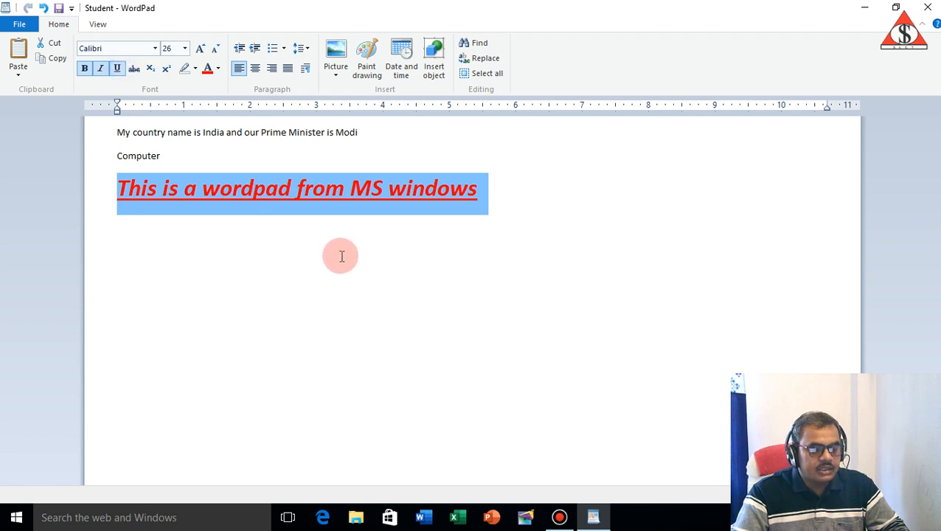
{"action": "left_click", "coordinate": [338, 249]}
- Copy the formatted red line to the clipboard and place the cursor on the blank line below it
{"action": "left_click_drag", "start_coordinate": [118, 189], "coordinate": [480, 225]}
{"action": "right_click", "coordinate": [395, 191]}
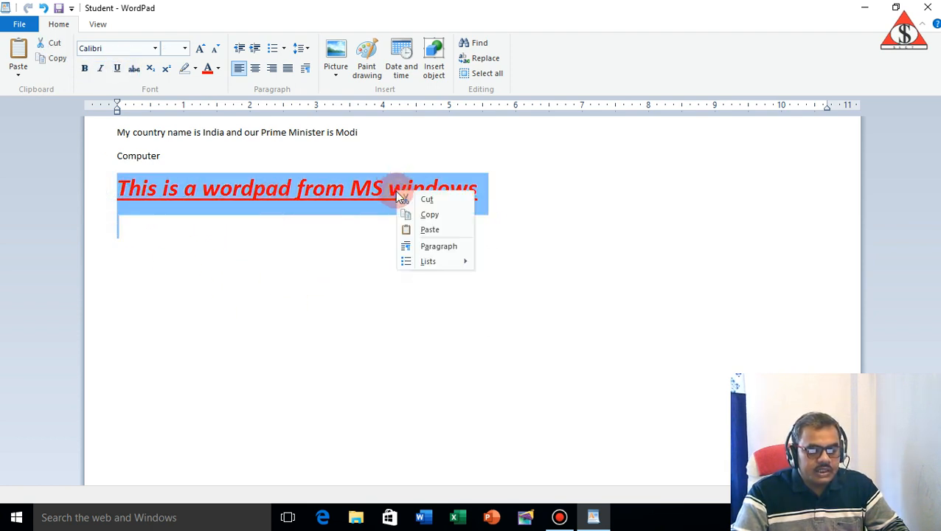
{"action": "left_click", "coordinate": [429, 216]}
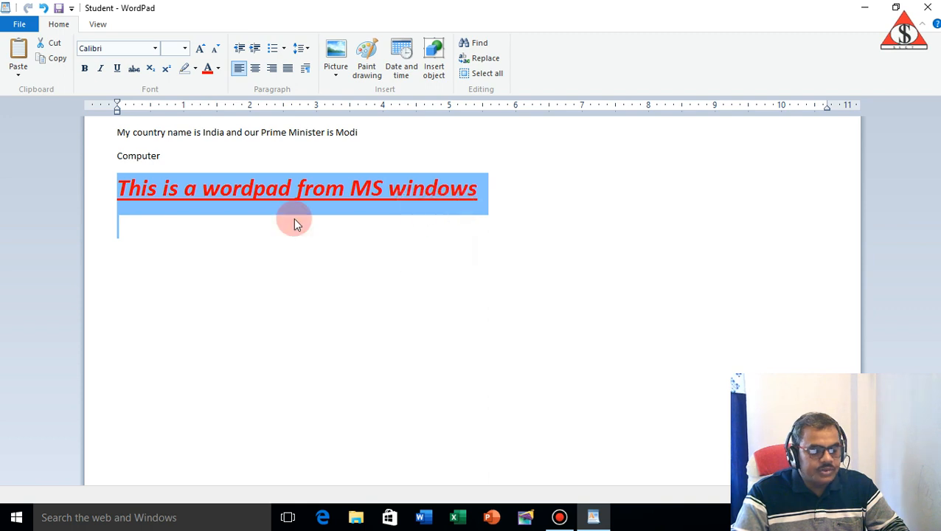
{"action": "left_click", "coordinate": [19, 74]}
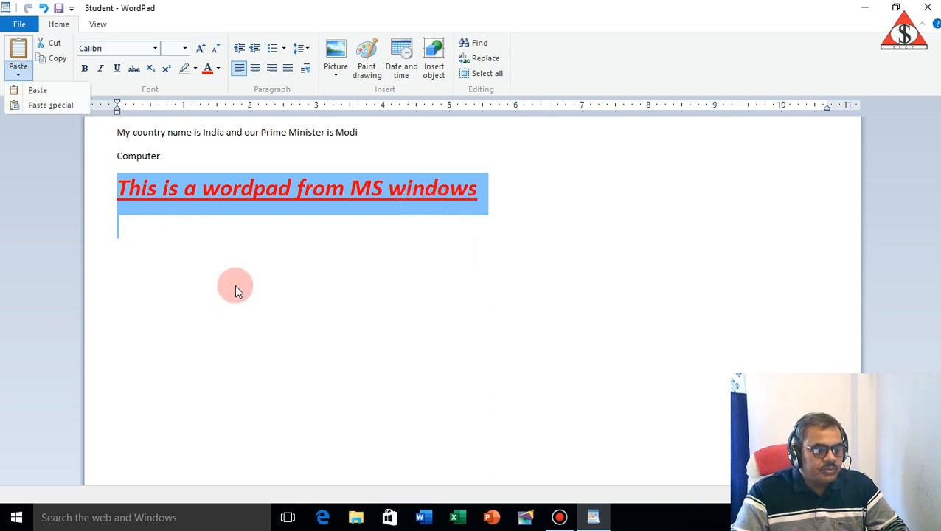
{"action": "left_click", "coordinate": [157, 246]}
{"action": "left_click", "coordinate": [136, 241]}
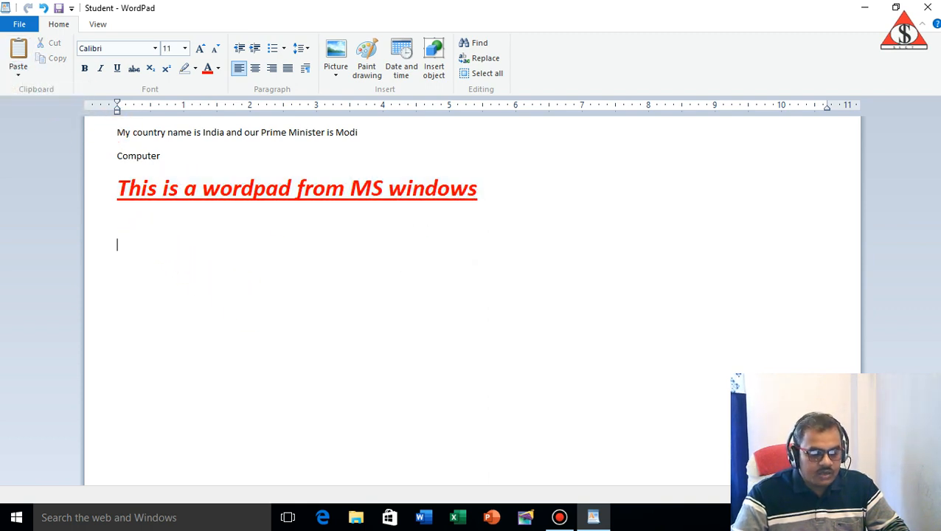
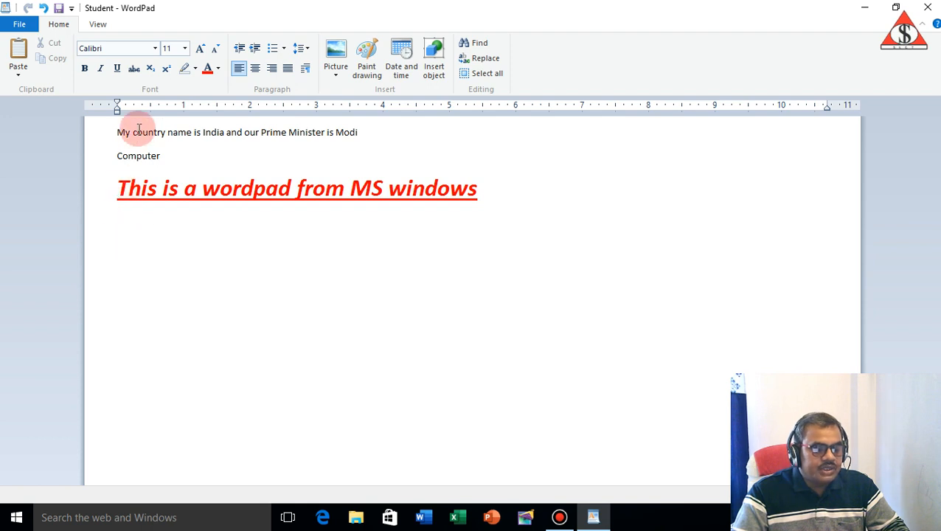
- Paste the copied sentence below the red heading as Unformatted Text using Paste Special
{"action": "left_click", "coordinate": [16, 80]}
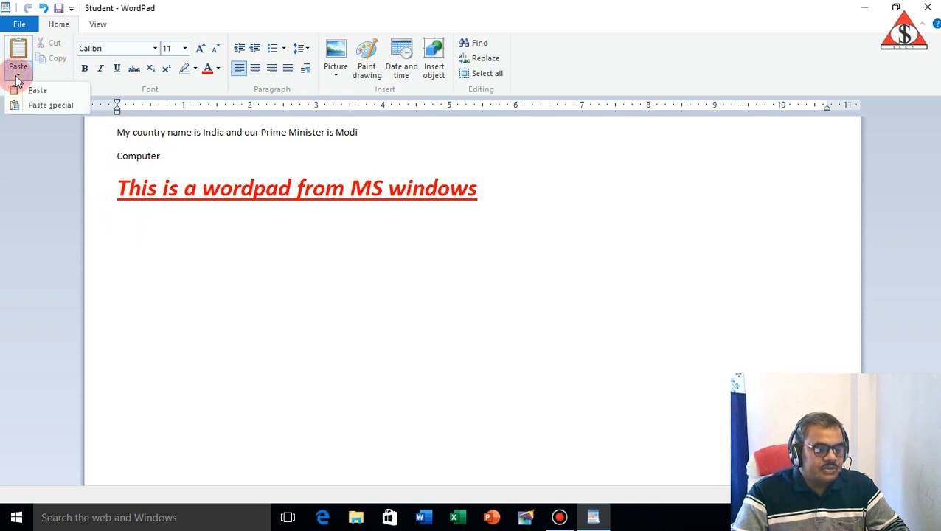
{"action": "left_click", "coordinate": [46, 106]}
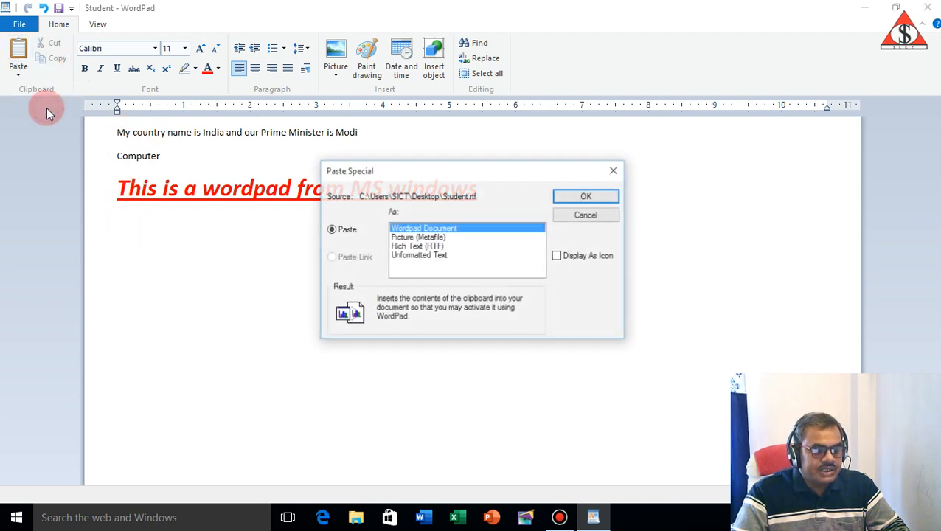
{"action": "left_click", "coordinate": [412, 255]}
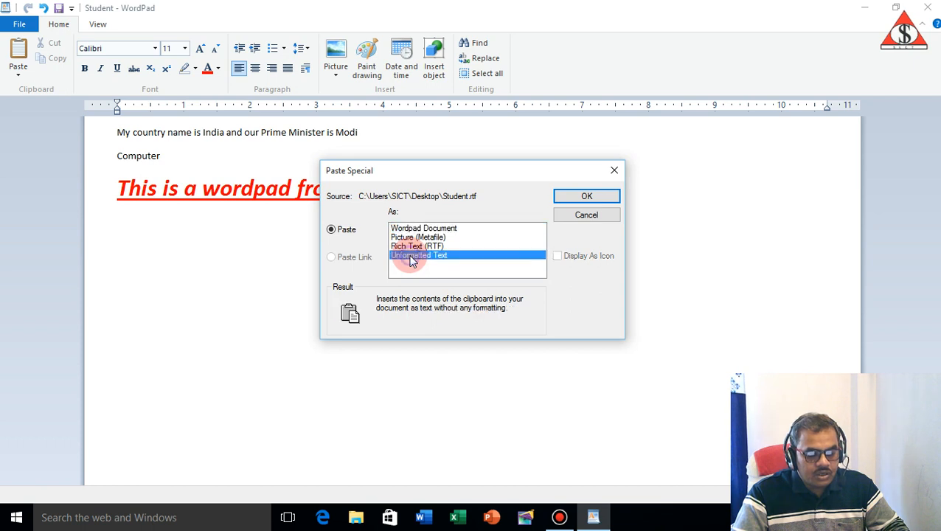
{"action": "left_click", "coordinate": [581, 195]}
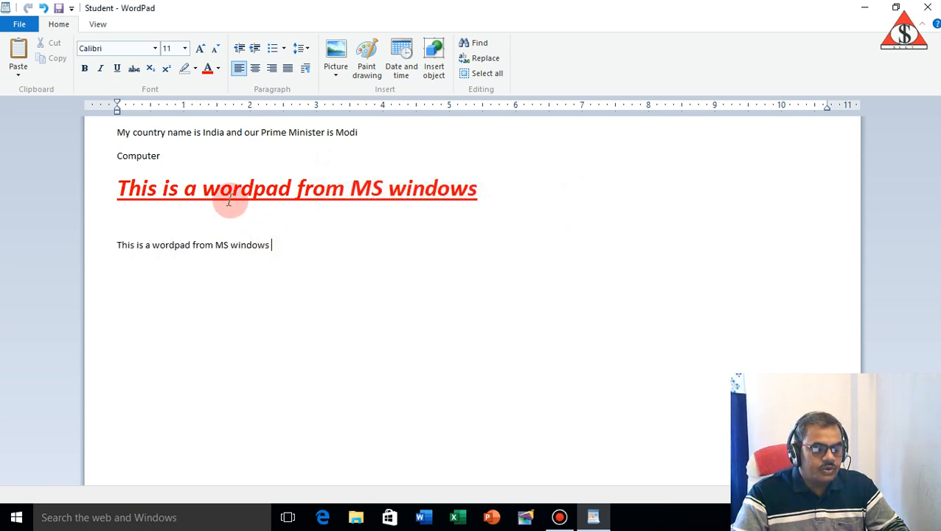
{"action": "left_click_drag", "start_coordinate": [270, 245], "coordinate": [124, 245]}
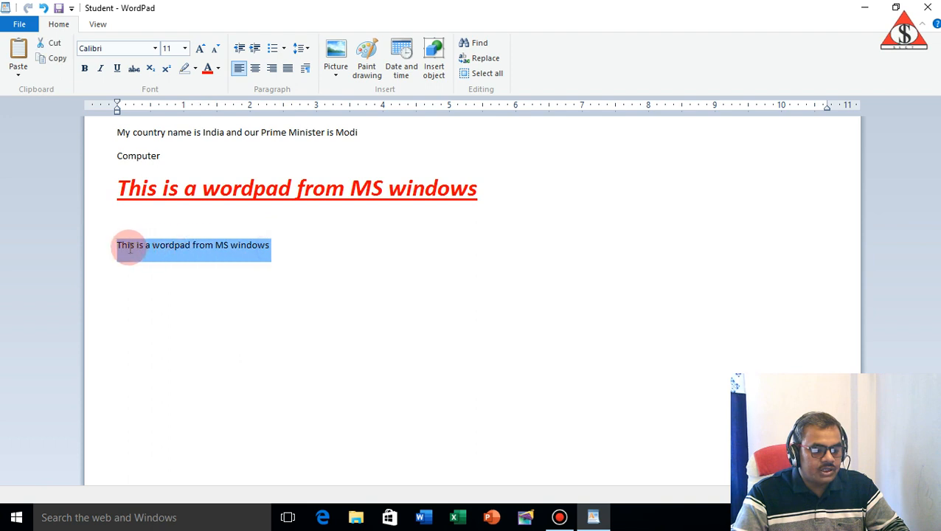
{"action": "left_click", "coordinate": [181, 258]}
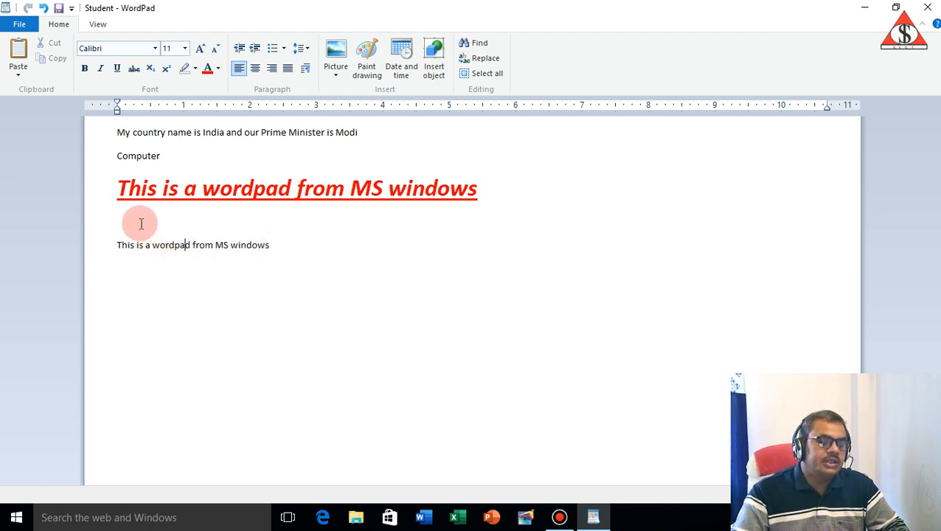
- Add two new lines after the unformatted sentence and paste a copy of the document's first line, "My country name is India and our Prime Minister is Modi", there
{"action": "left_click", "coordinate": [290, 245]}
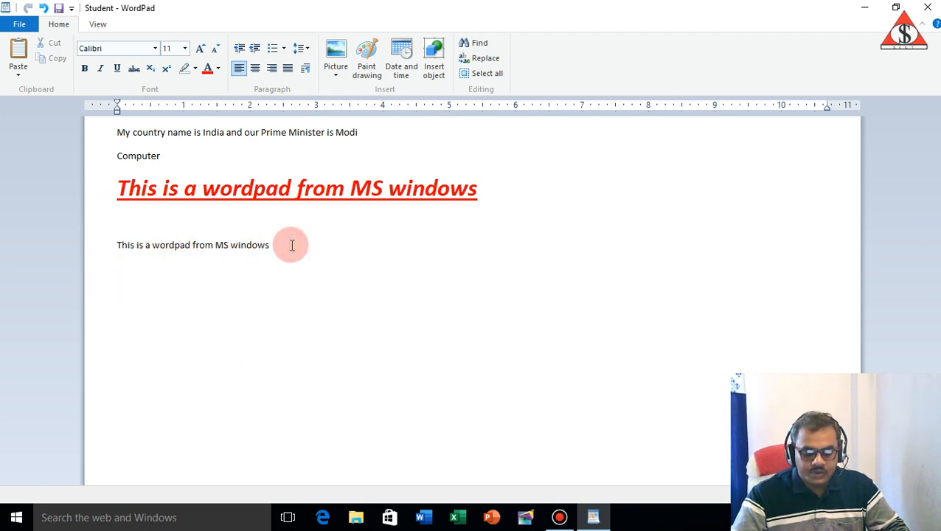
{"action": "key", "text": "Return"}
{"action": "key", "text": "Return"}
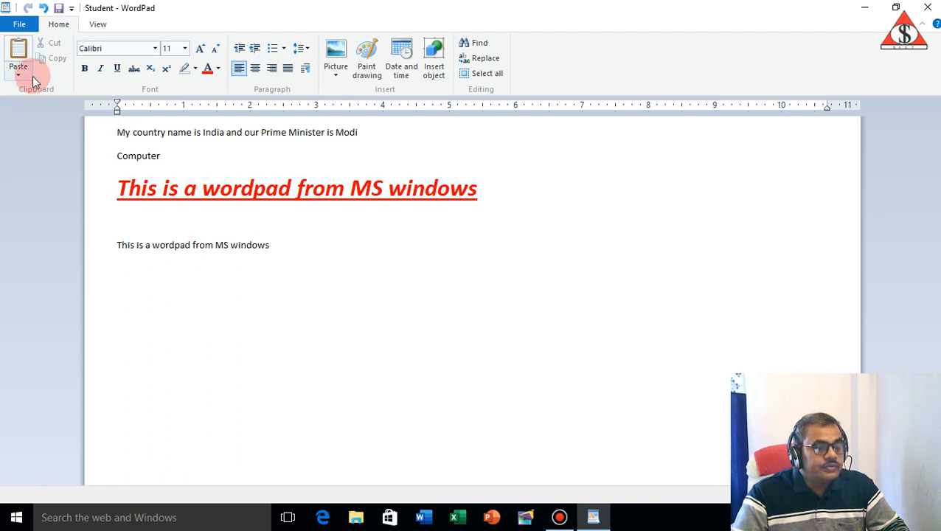
{"action": "left_click", "coordinate": [170, 188]}
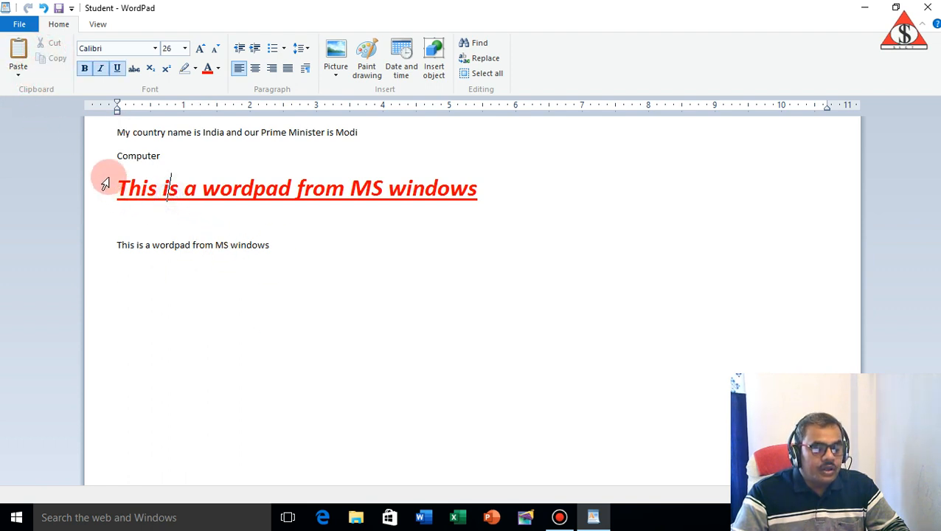
{"action": "left_click", "coordinate": [111, 135]}
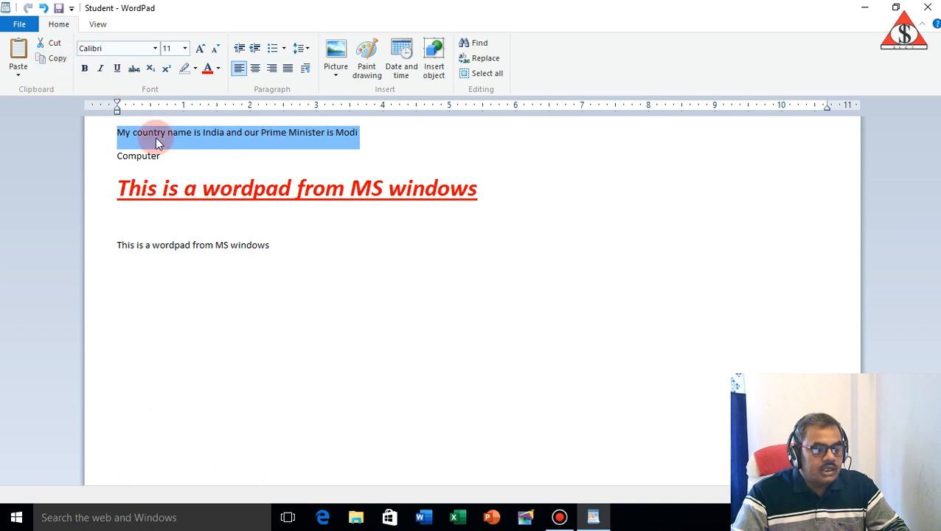
{"action": "left_click", "coordinate": [57, 60]}
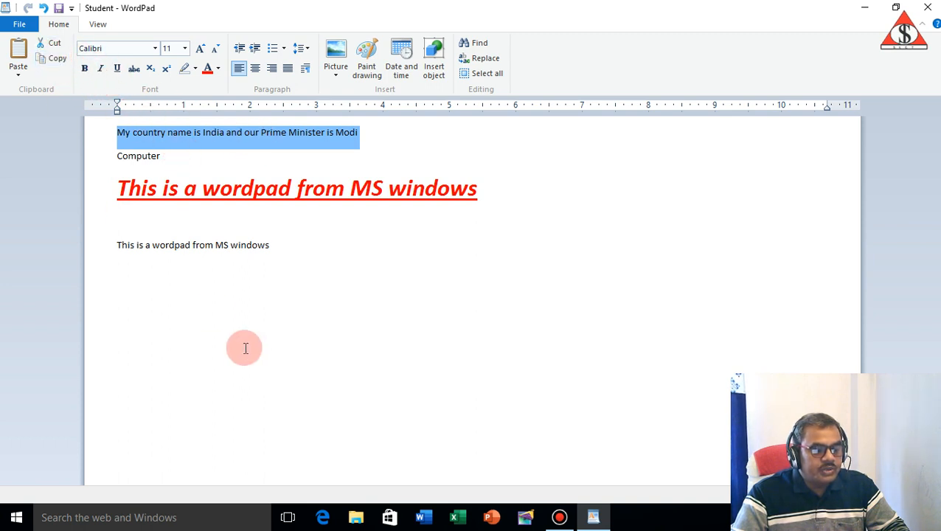
{"action": "left_click", "coordinate": [138, 288]}
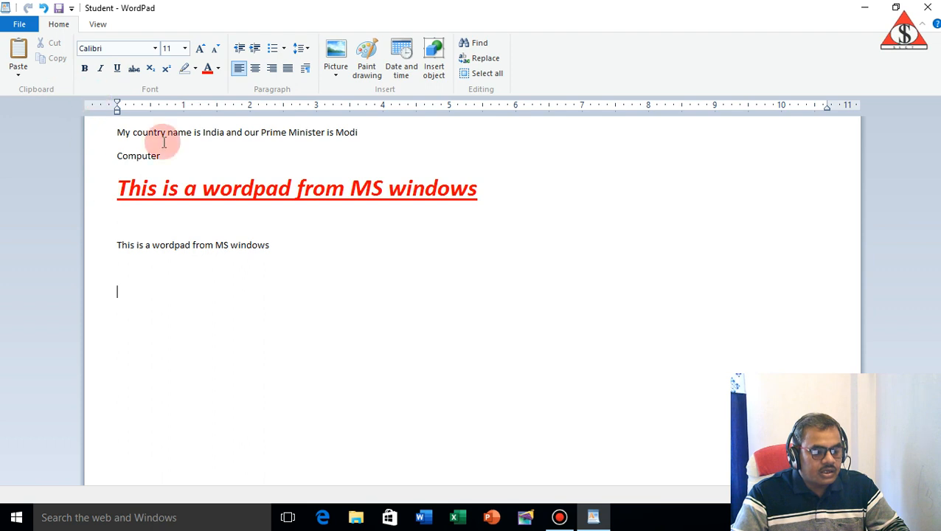
{"action": "left_click", "coordinate": [19, 50]}
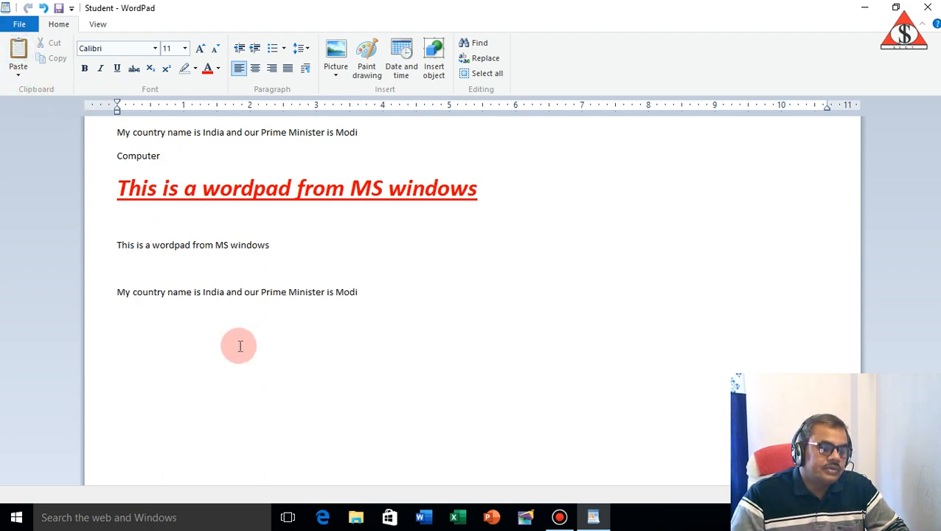
- Format the pasted "My country name is India" sentence at the end in Bookman Old Style, size 28
{"action": "left_click", "coordinate": [139, 267]}
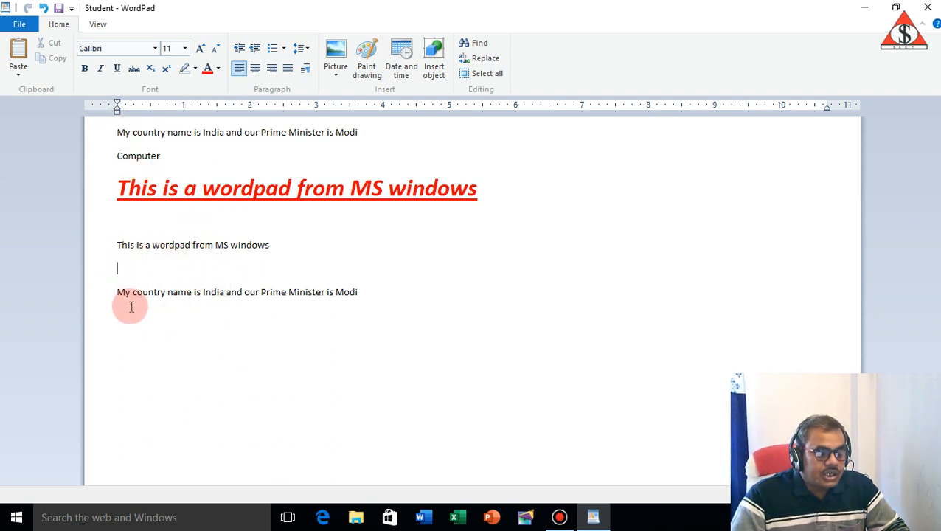
{"action": "left_click", "coordinate": [108, 292]}
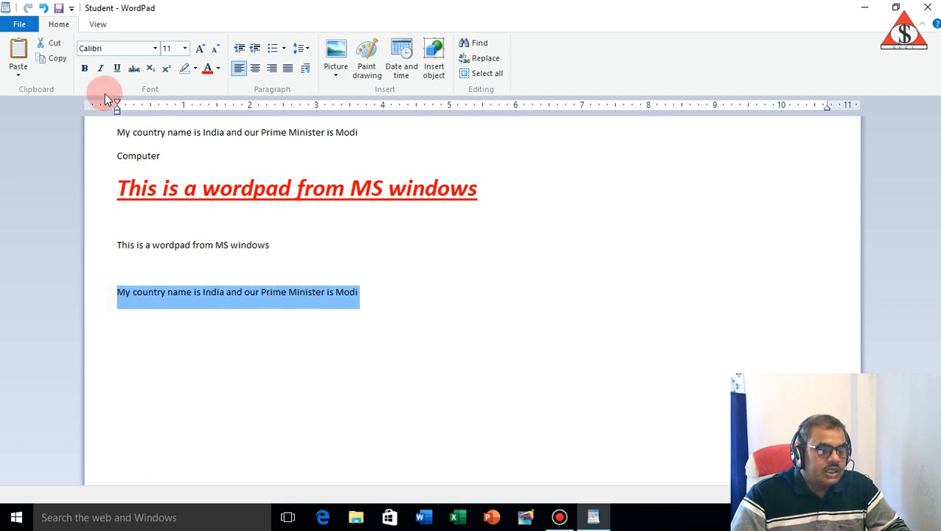
{"action": "left_click", "coordinate": [154, 49]}
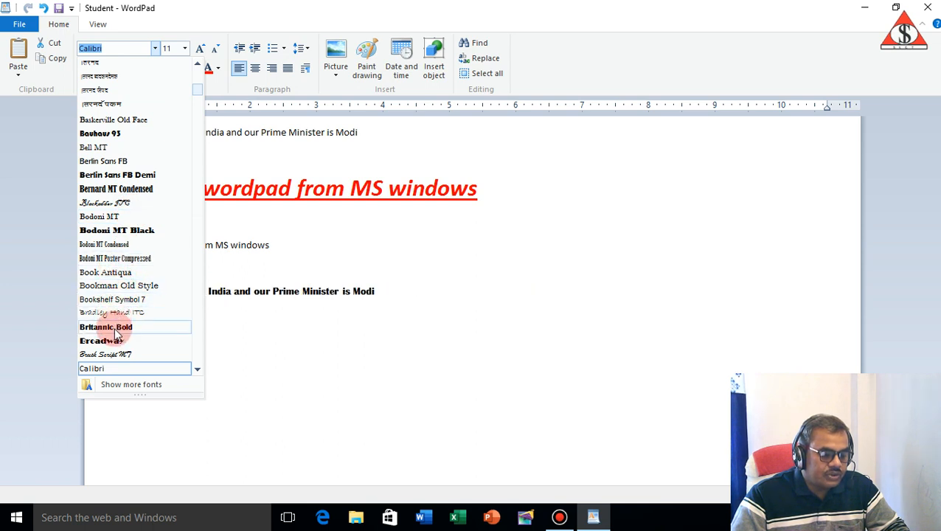
{"action": "left_click", "coordinate": [118, 291]}
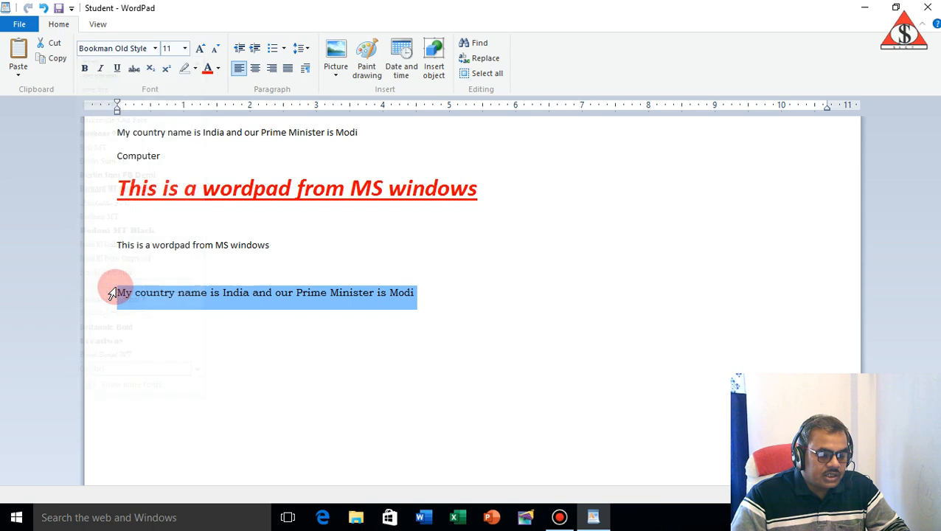
{"action": "left_click", "coordinate": [184, 49]}
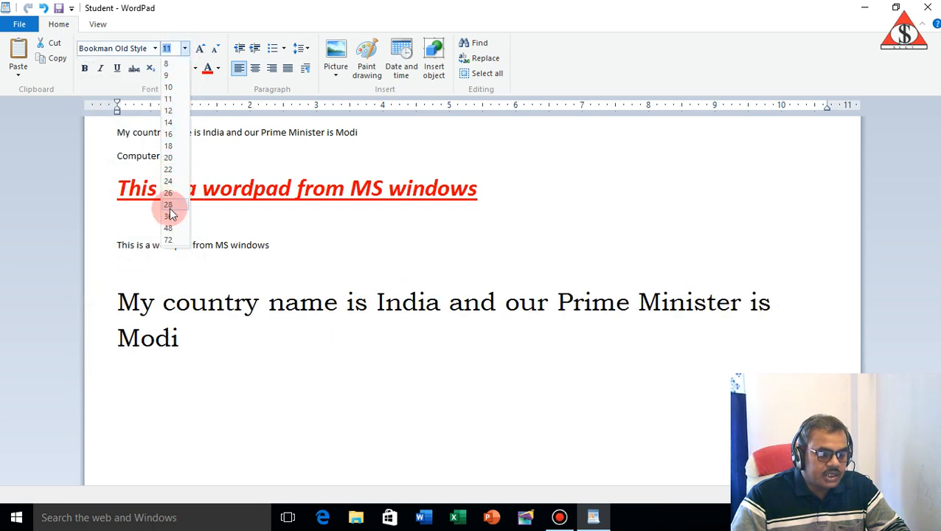
{"action": "left_click", "coordinate": [168, 204]}
{"action": "left_click", "coordinate": [258, 302]}
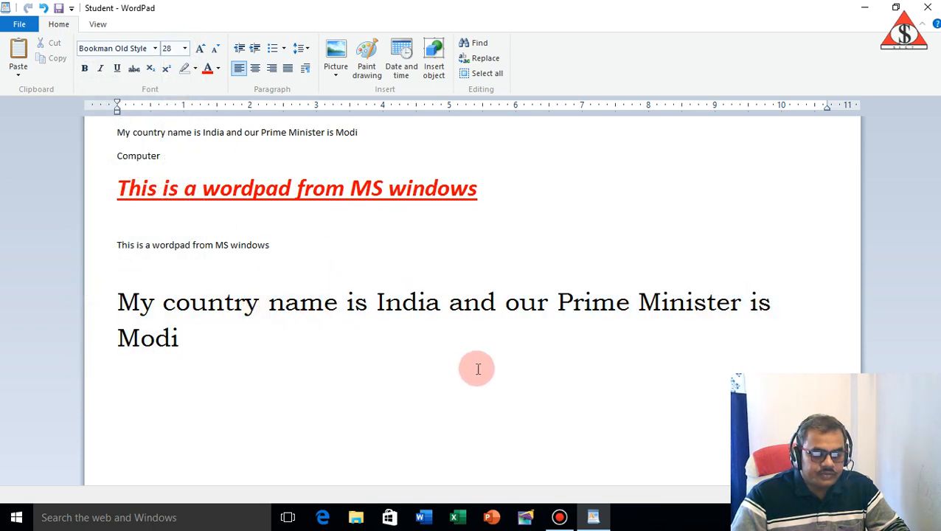
{"action": "triple_click", "coordinate": [159, 339]}
{"action": "left_click", "coordinate": [215, 309]}
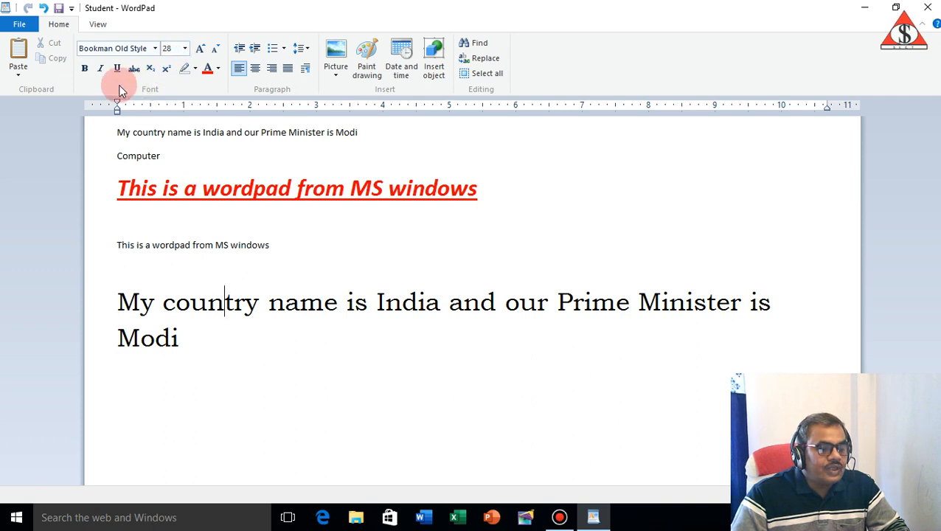
- Apply bold, italic and underline to the large Bookman Old Style sentence
{"action": "left_click_drag", "start_coordinate": [118, 294], "coordinate": [135, 343]}
{"action": "left_click", "coordinate": [84, 68]}
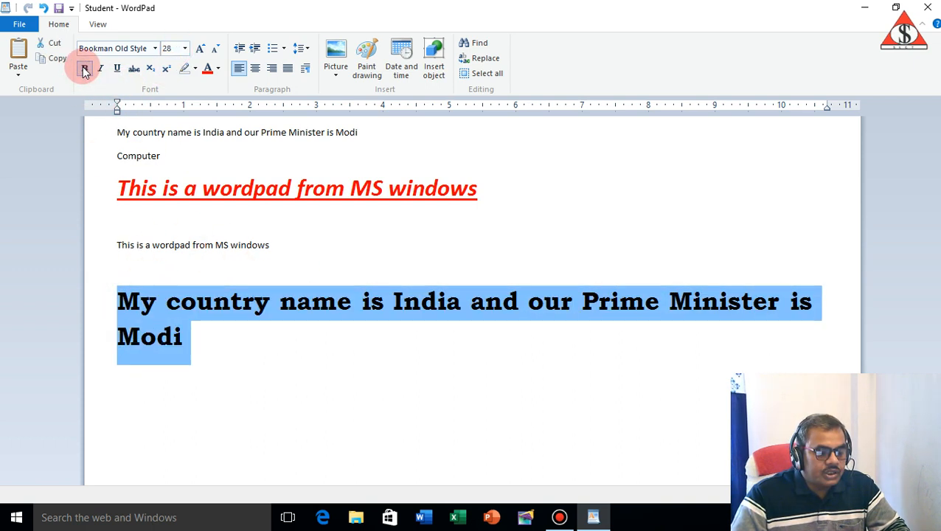
{"action": "left_click", "coordinate": [102, 68]}
{"action": "left_click", "coordinate": [118, 70]}
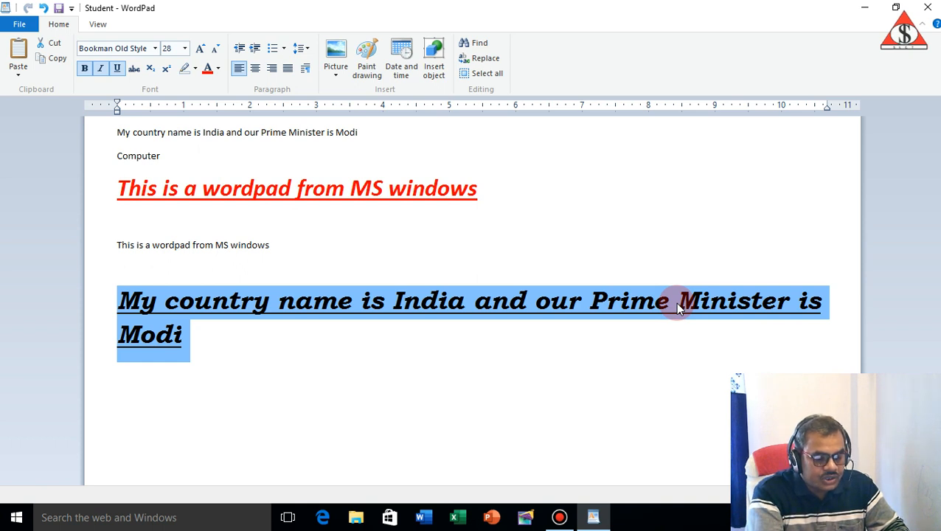
- Switch underline, italic and bold off and back on one after another for the selected large sentence
{"action": "key", "text": "ctrl+u"}
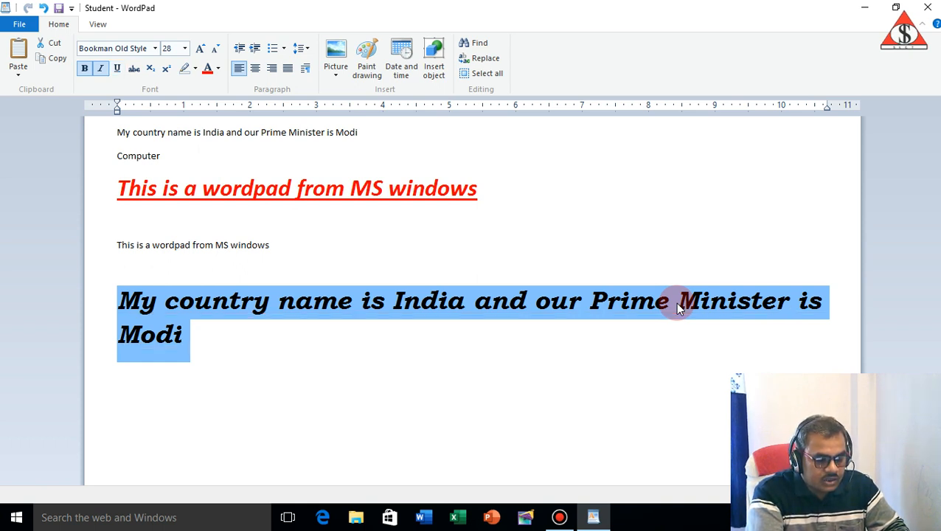
{"action": "key", "text": "ctrl+u"}
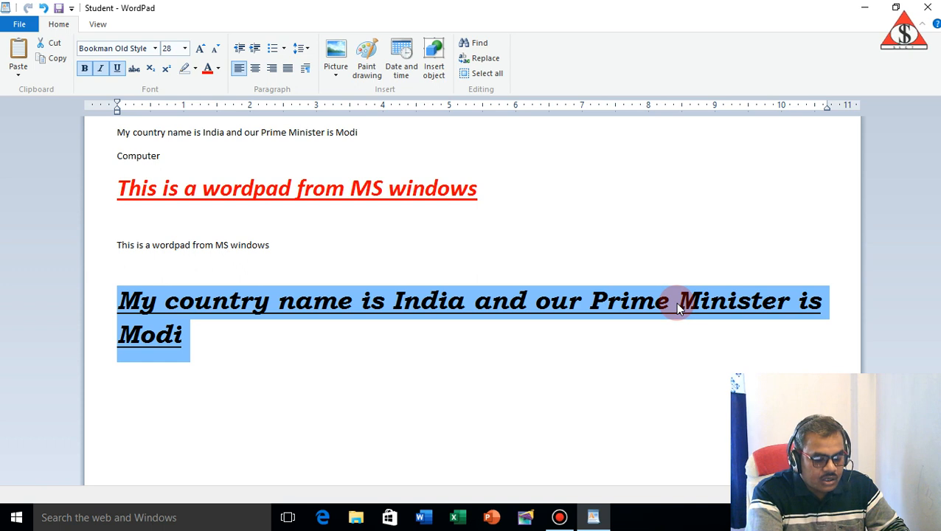
{"action": "key", "text": "ctrl+i"}
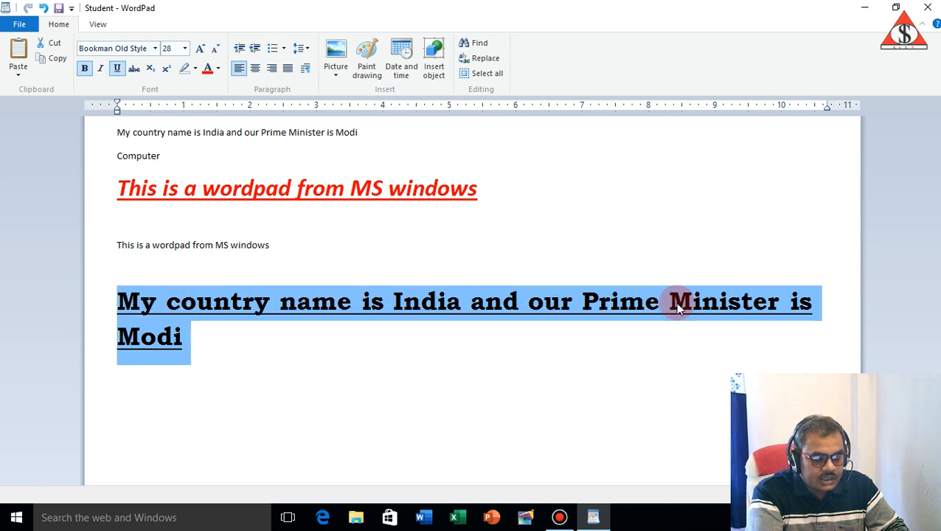
{"action": "key", "text": "ctrl+i"}
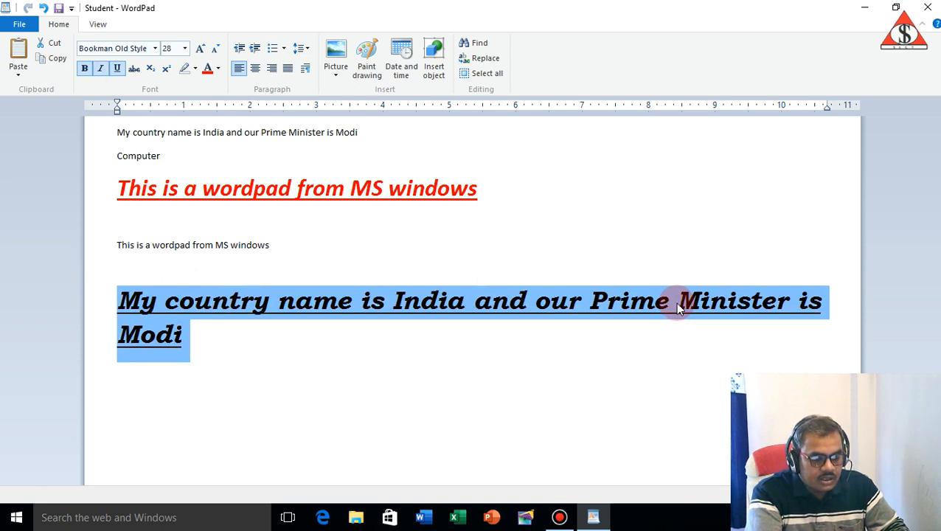
{"action": "key", "text": "ctrl+b"}
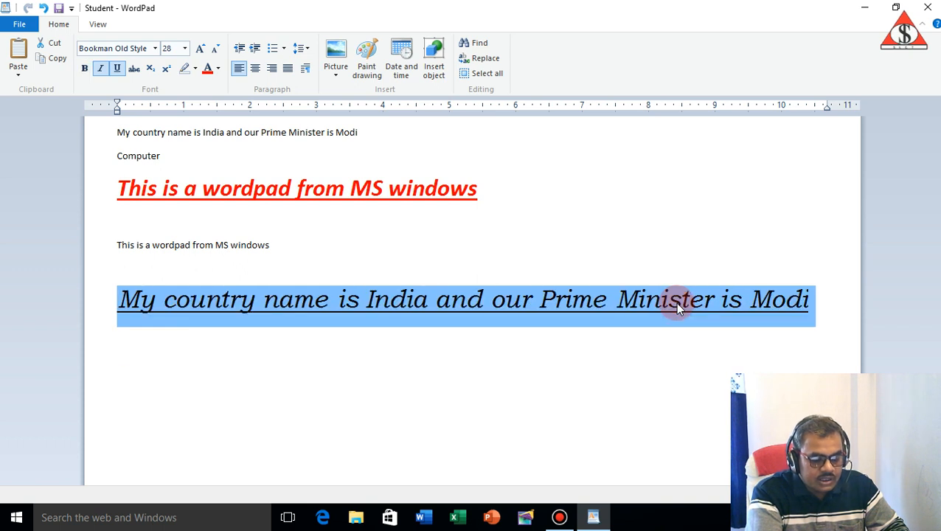
{"action": "key", "text": "ctrl+b"}
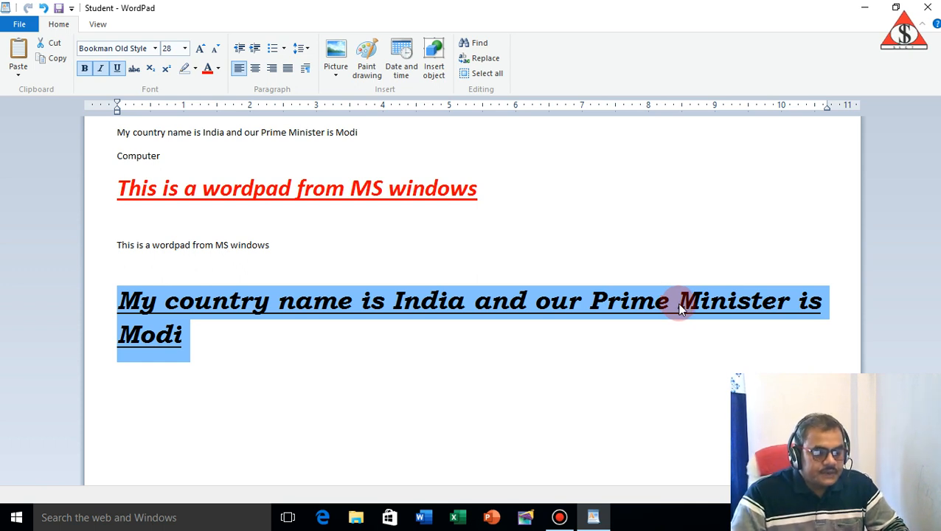
- Remove underline, italic and bold from the whole large sentence at the end of the document
{"action": "left_click", "coordinate": [466, 353]}
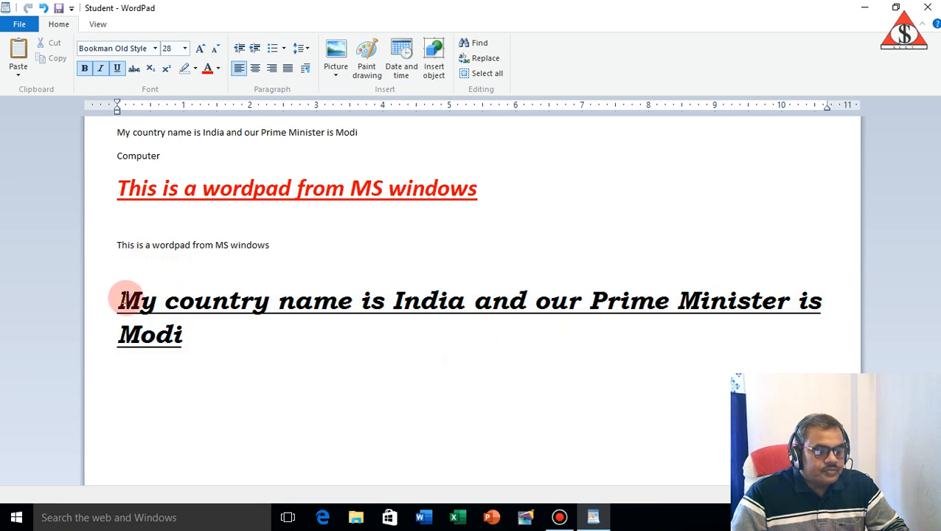
{"action": "left_click", "coordinate": [116, 296]}
{"action": "left_click_drag", "start_coordinate": [135, 324], "coordinate": [185, 353]}
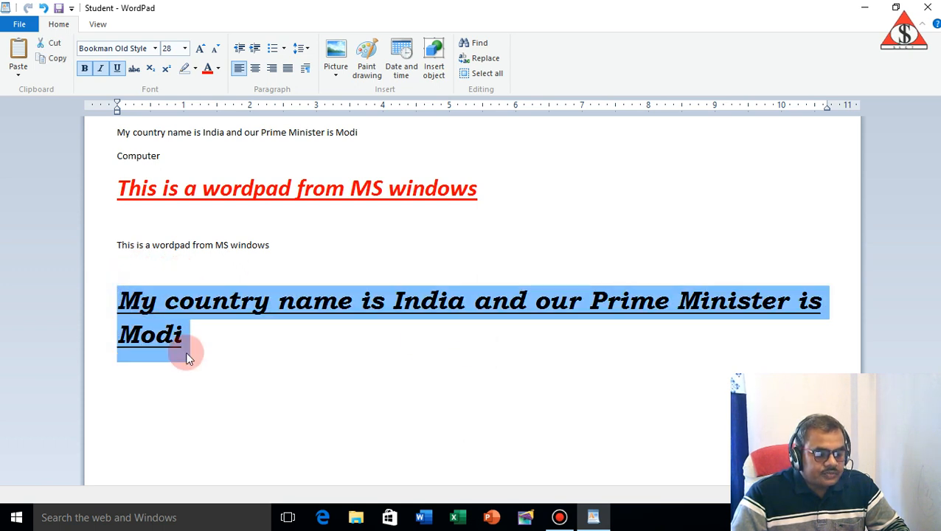
{"action": "left_click", "coordinate": [116, 68]}
{"action": "left_click", "coordinate": [103, 70]}
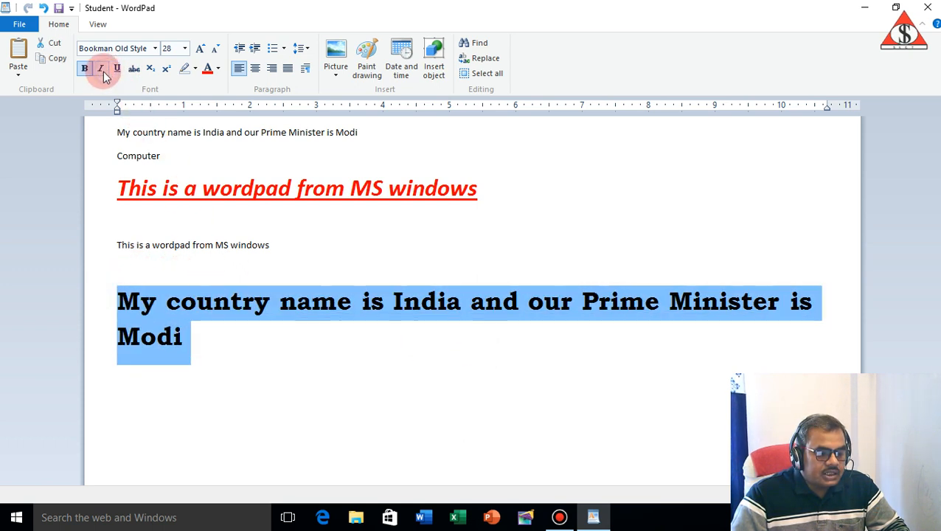
{"action": "left_click", "coordinate": [86, 69]}
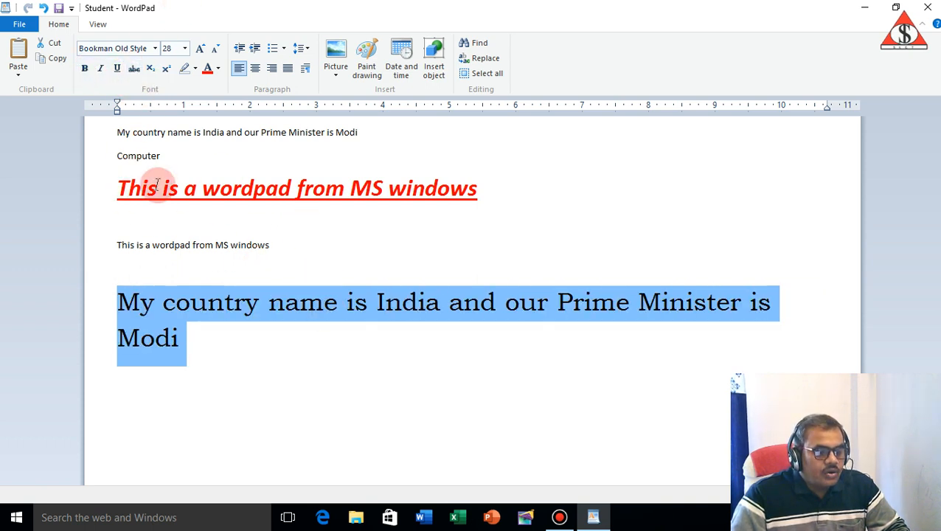
- Apply strikethrough to the words "Prime Minister" in the large sentence
{"action": "left_click", "coordinate": [209, 306]}
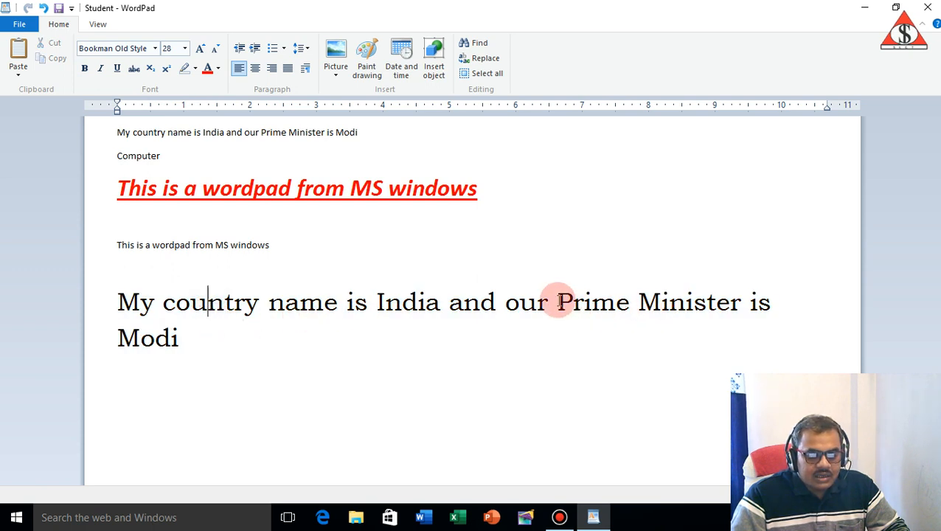
{"action": "left_click_drag", "start_coordinate": [559, 304], "coordinate": [698, 306]}
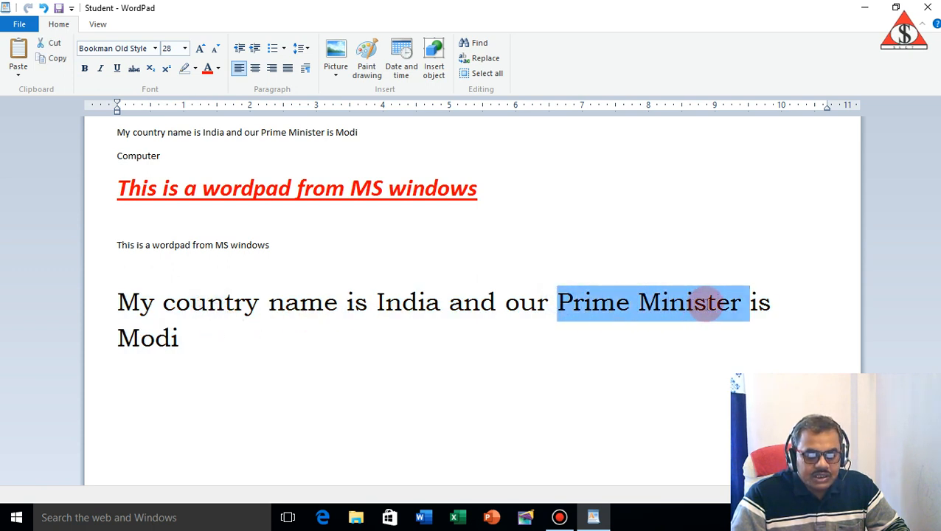
{"action": "left_click", "coordinate": [132, 68]}
{"action": "left_click", "coordinate": [488, 310]}
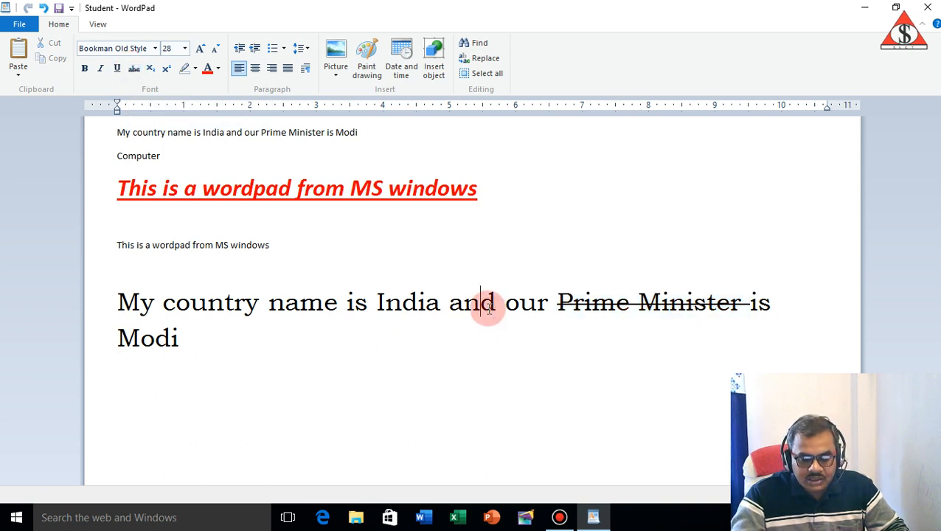
- Remove the strikethrough from the words "Prime Minister" in the large sentence
{"action": "left_click", "coordinate": [557, 305]}
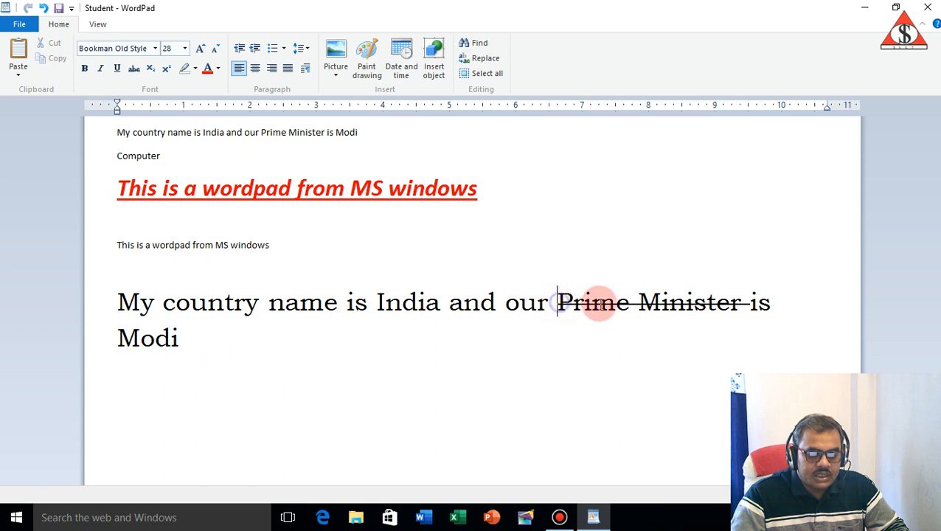
{"action": "left_click_drag", "start_coordinate": [600, 305], "coordinate": [703, 311]}
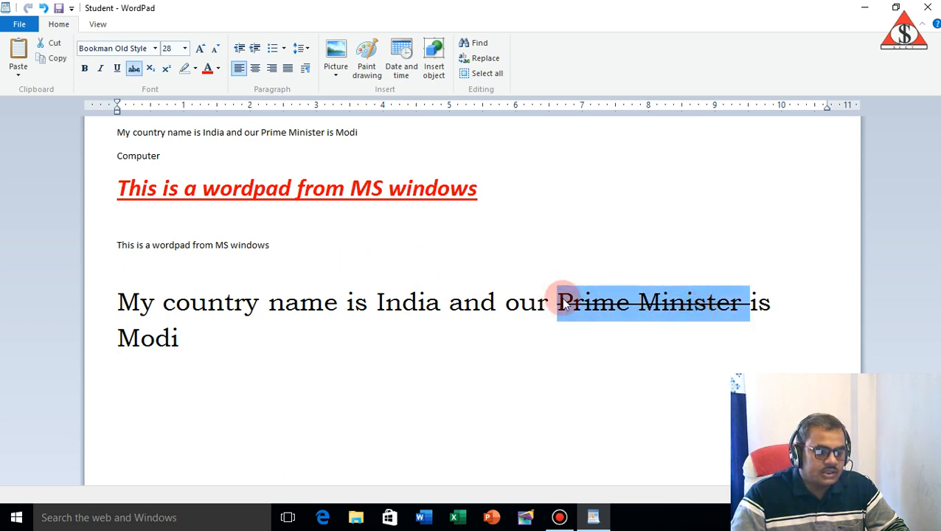
{"action": "left_click", "coordinate": [741, 301]}
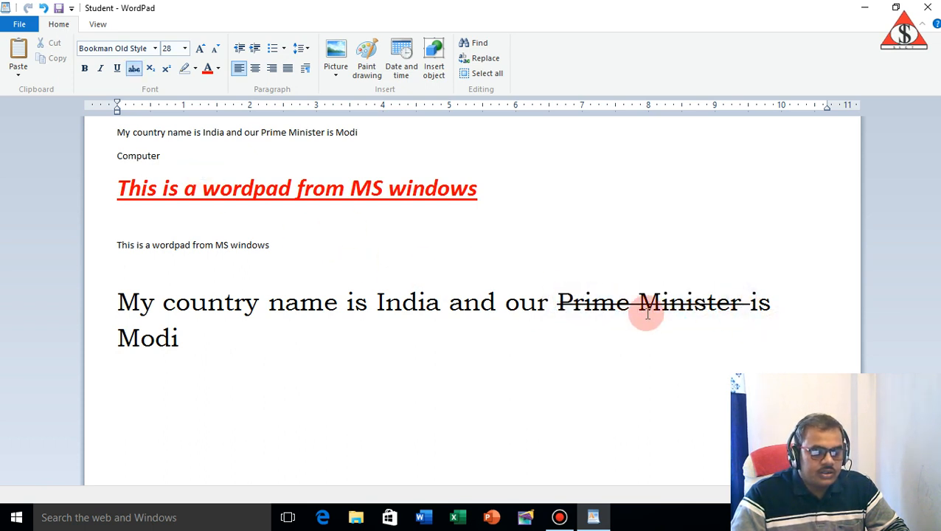
{"action": "left_click_drag", "start_coordinate": [554, 301], "coordinate": [745, 303]}
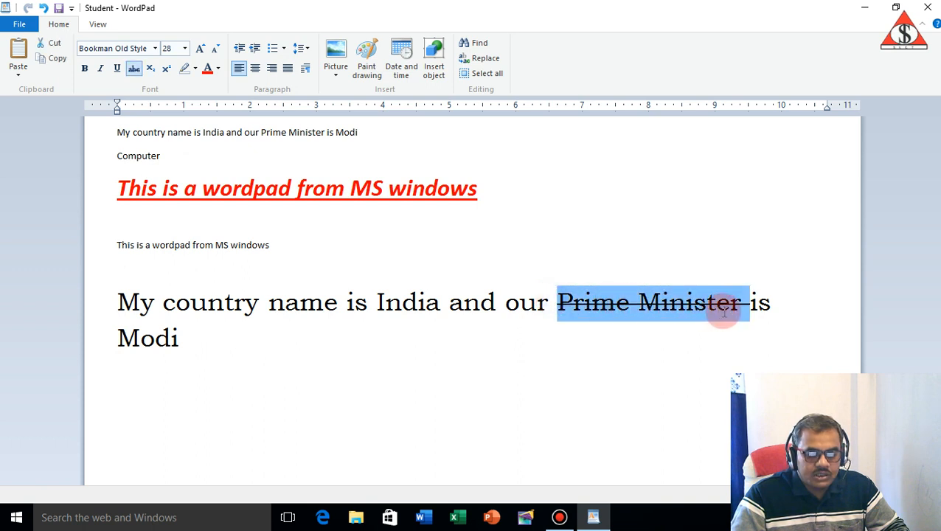
{"action": "left_click", "coordinate": [134, 68]}
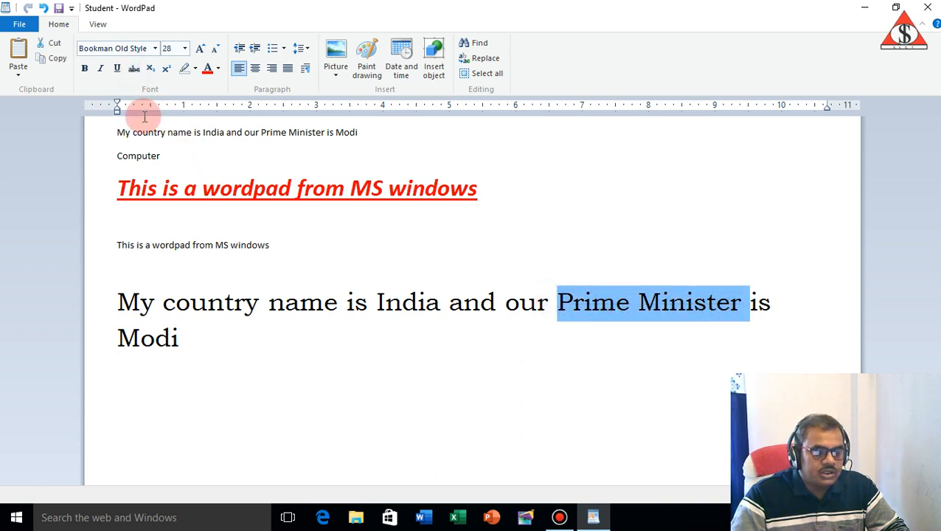
{"action": "left_click", "coordinate": [571, 299]}
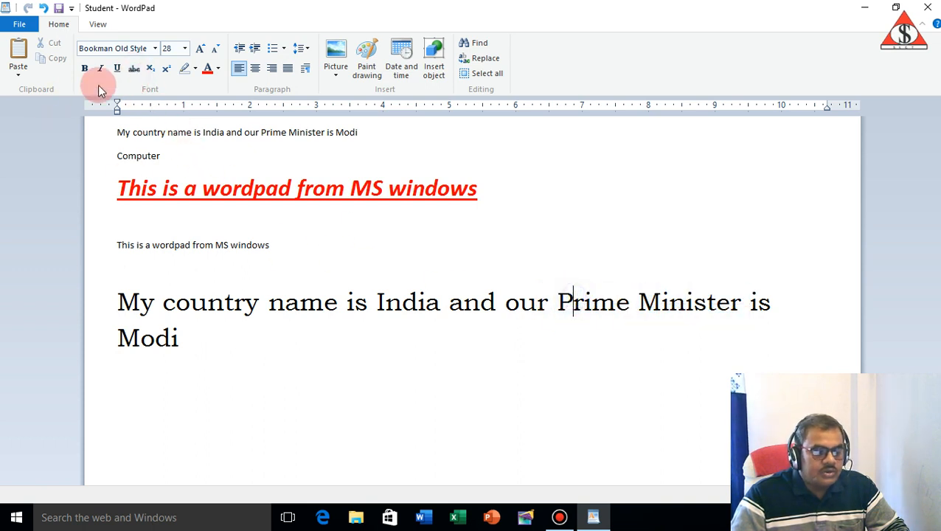
- Add "O2" on a new line below the large sentence and make its 2 superscript
{"action": "left_click", "coordinate": [180, 345]}
{"action": "key", "text": "Return"}
{"action": "key", "text": "Return"}
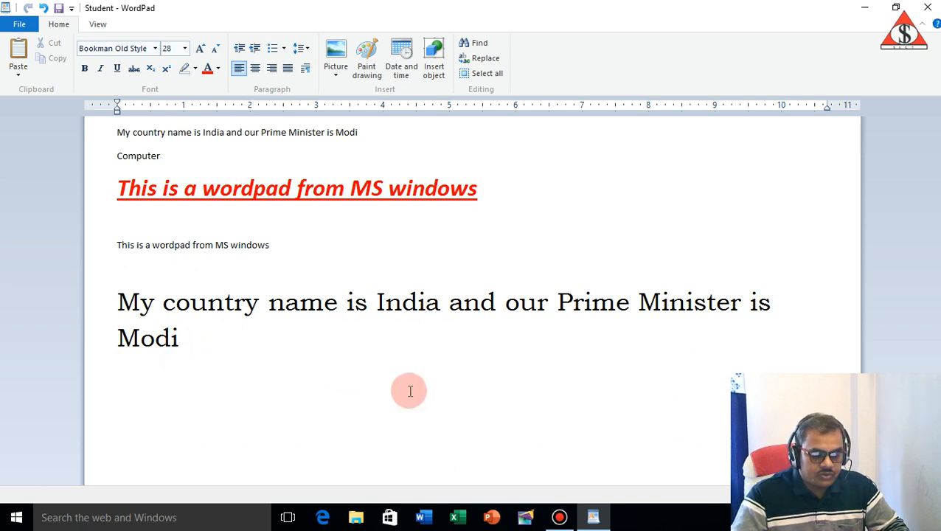
{"action": "left_click", "coordinate": [128, 378]}
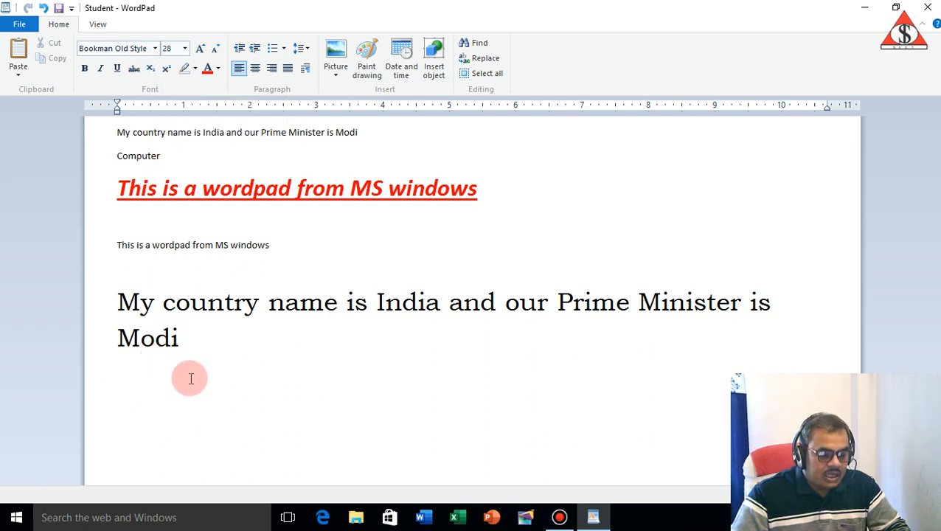
{"action": "type", "text": "O2"}
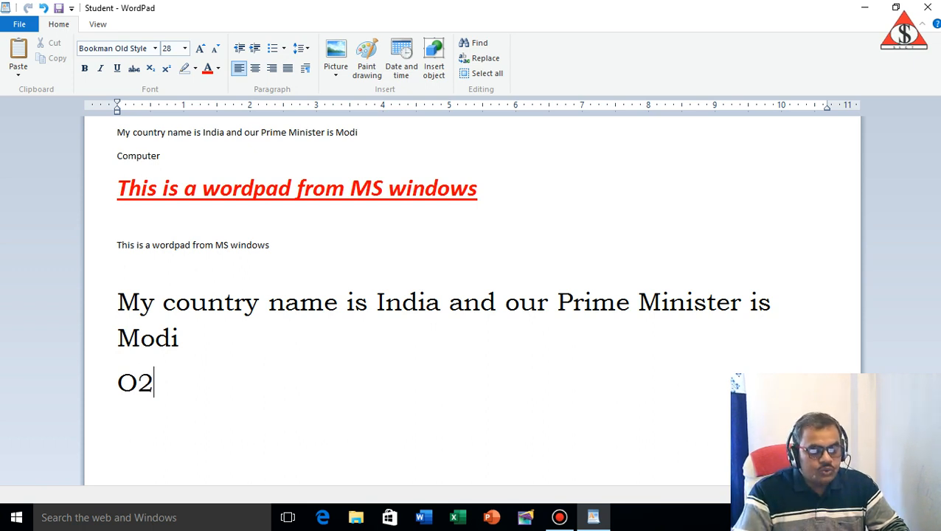
{"action": "key", "text": "shift+Left"}
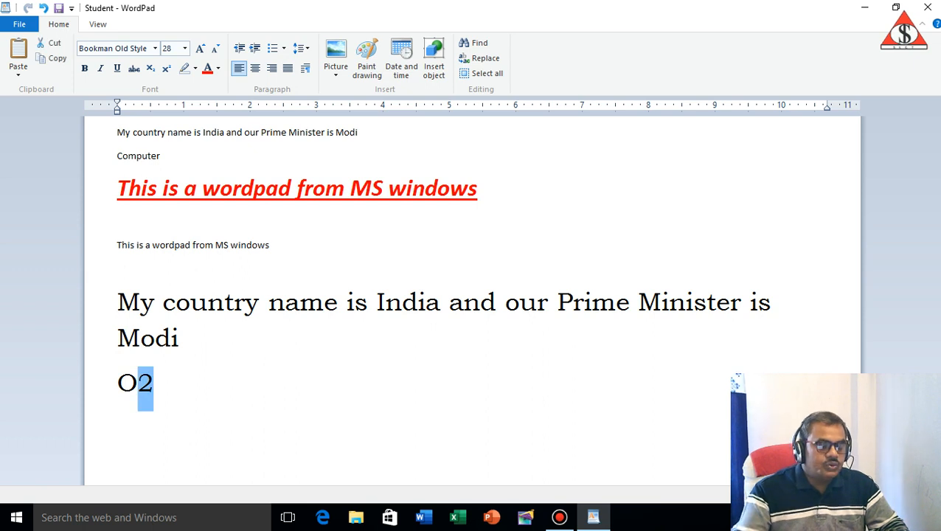
{"action": "left_click", "coordinate": [167, 70]}
{"action": "left_click", "coordinate": [149, 379]}
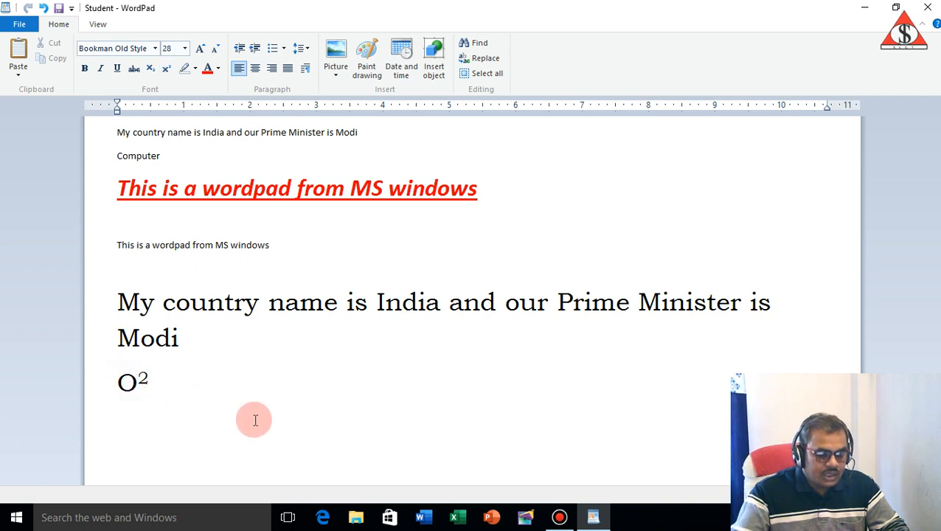
- Replace the O² on the last line with the formula H2SO4
{"action": "type", "text": "H"}
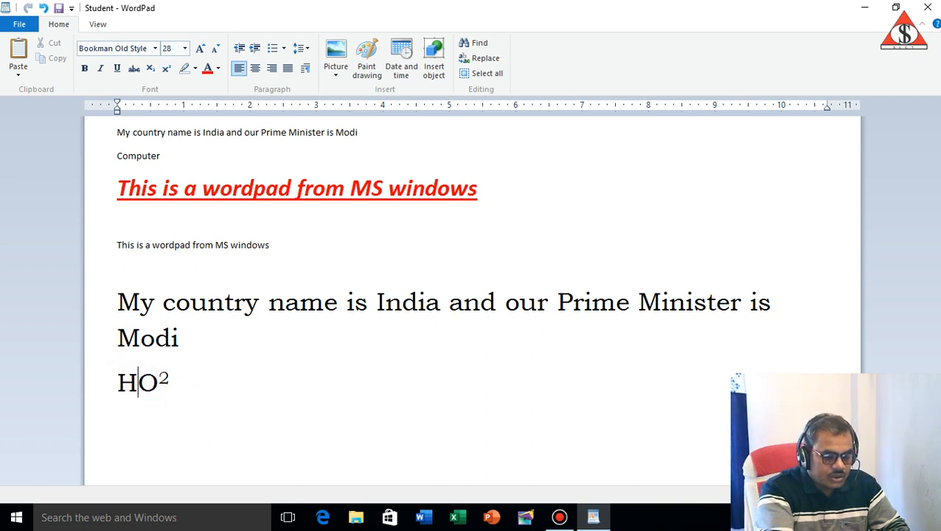
{"action": "type", "text": "2"}
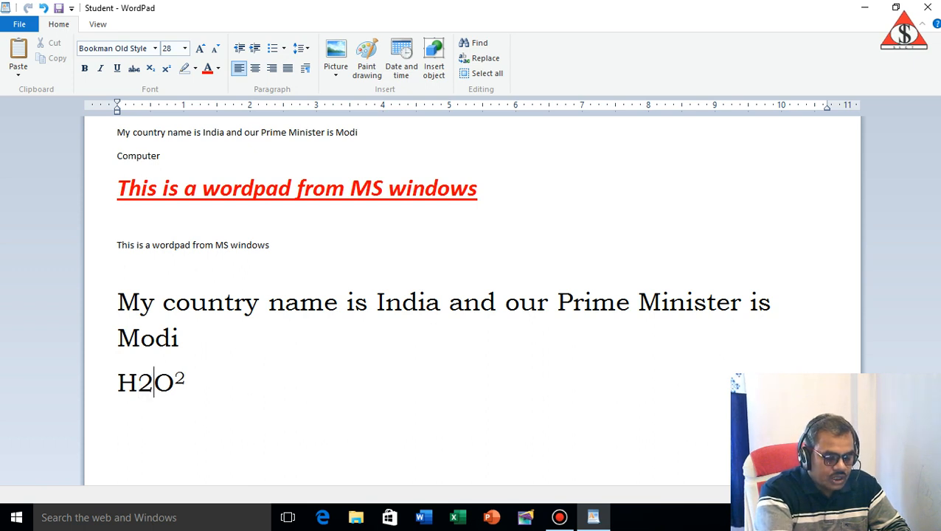
{"action": "type", "text": "SO"}
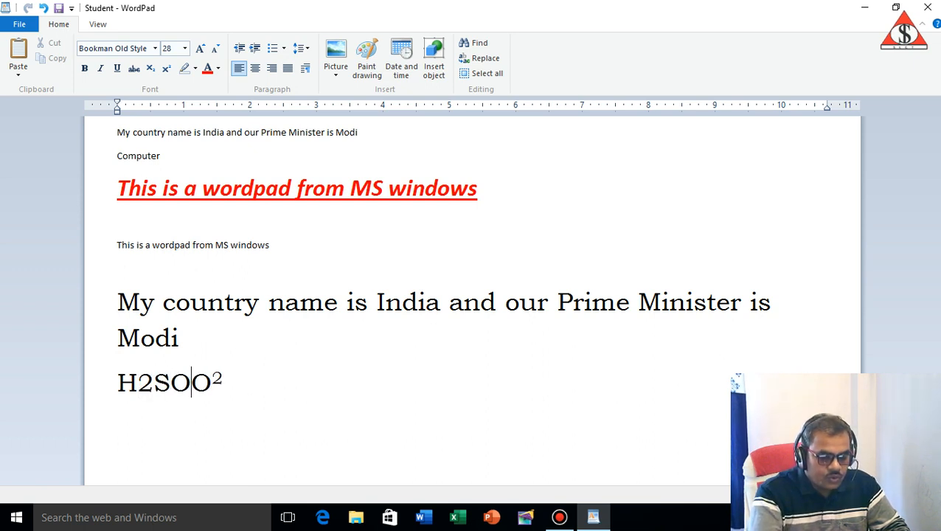
{"action": "type", "text": "$"}
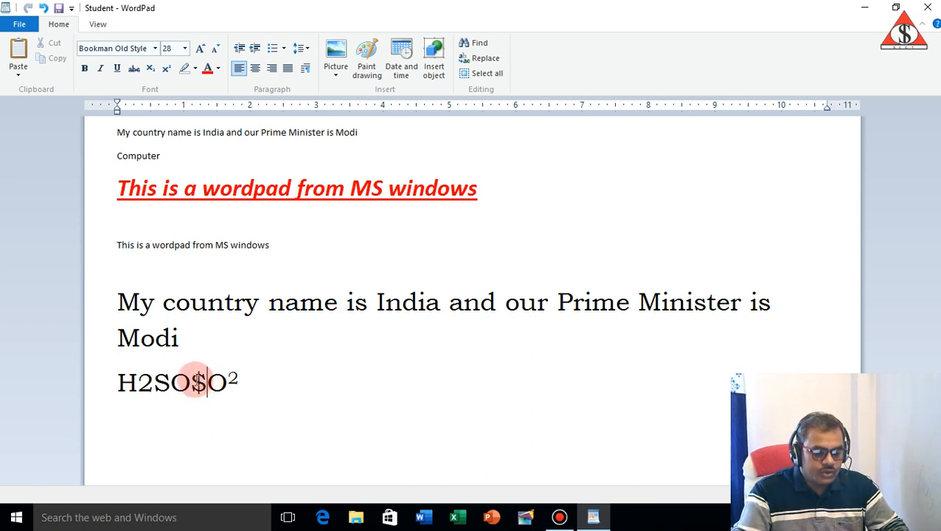
{"action": "left_click", "coordinate": [290, 380]}
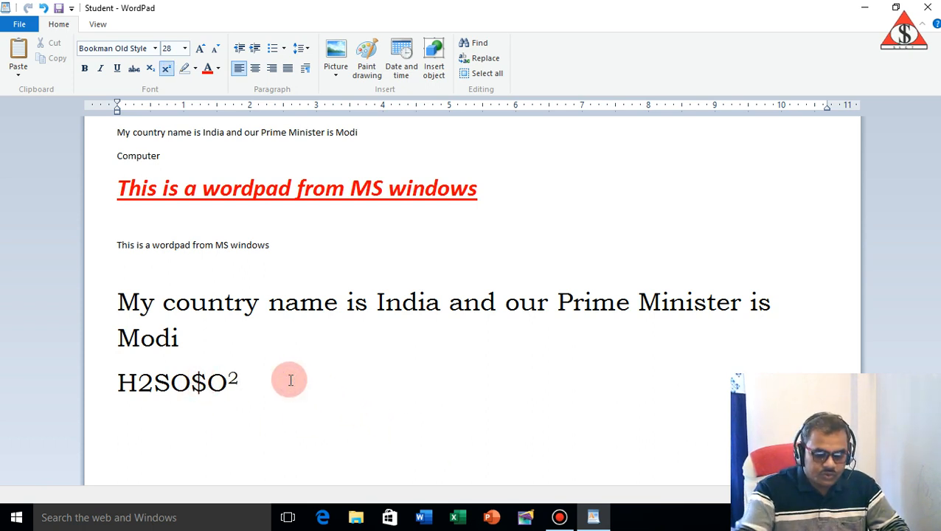
{"action": "key", "text": "BackSpace"}
{"action": "key", "text": "BackSpace"}
{"action": "key", "text": "BackSpace"}
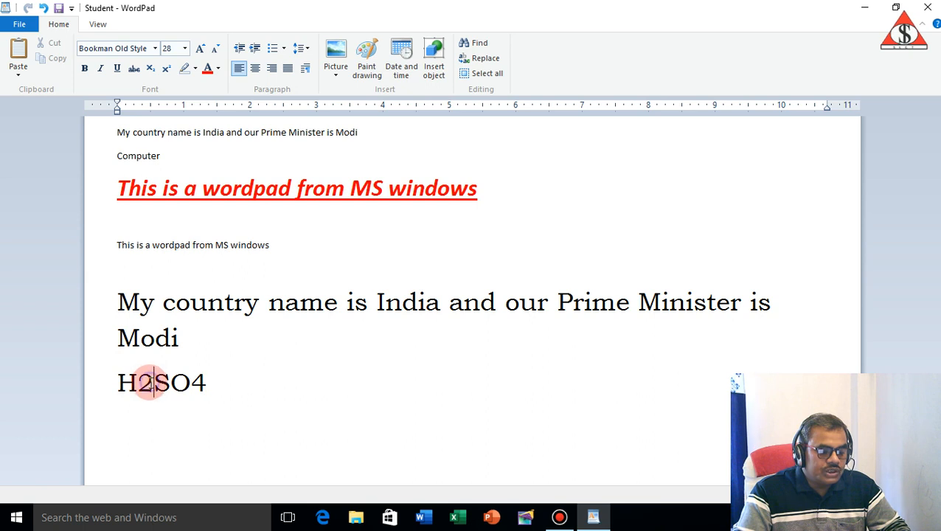
- Format the 2 and the 4 in the H2SO4 formula as subscript
{"action": "left_click_drag", "start_coordinate": [153, 383], "coordinate": [141, 386]}
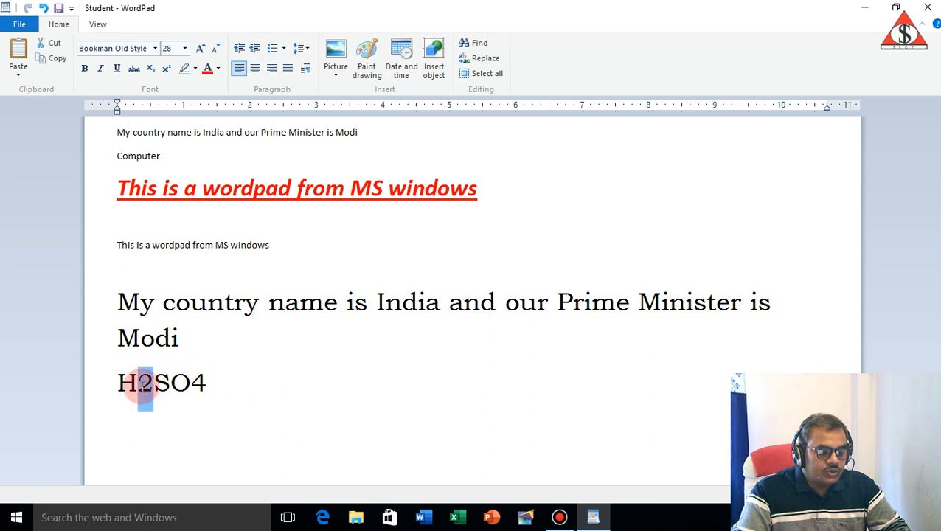
{"action": "left_click", "coordinate": [151, 70]}
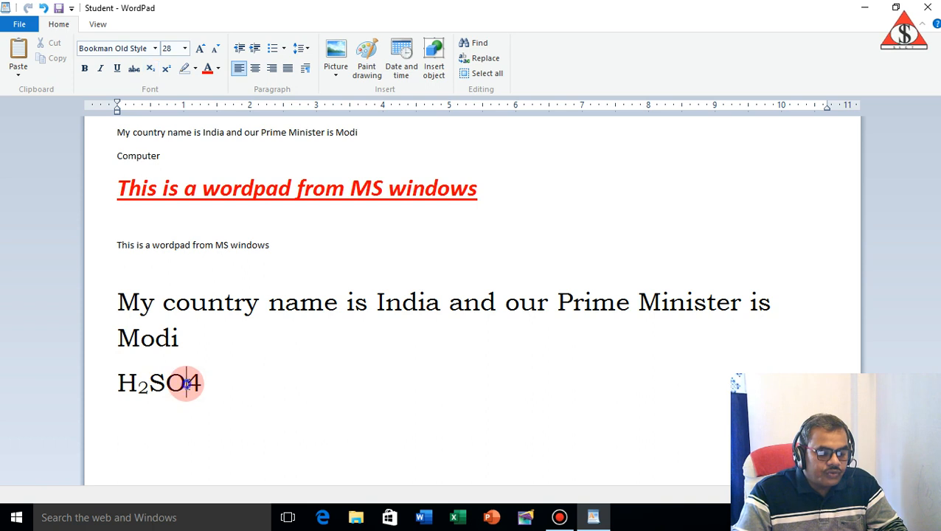
{"action": "left_click_drag", "start_coordinate": [185, 384], "coordinate": [201, 383]}
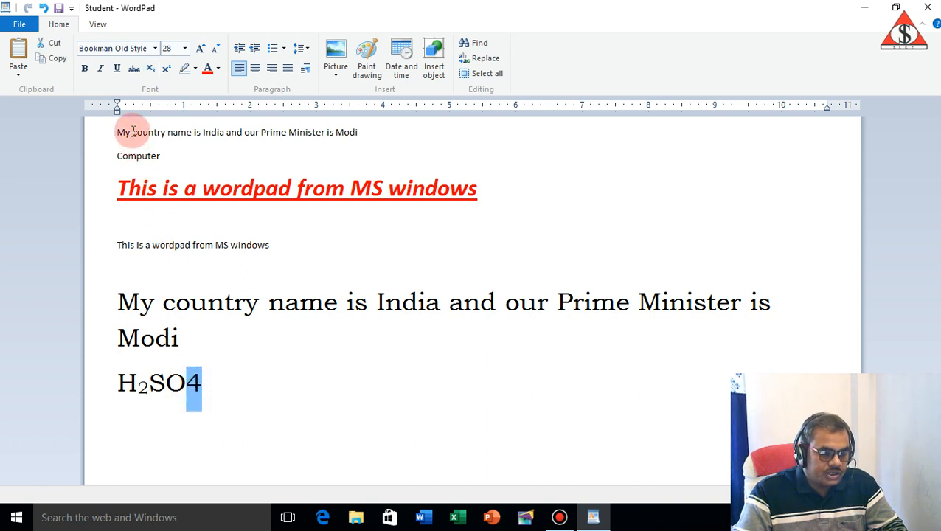
{"action": "left_click", "coordinate": [151, 69]}
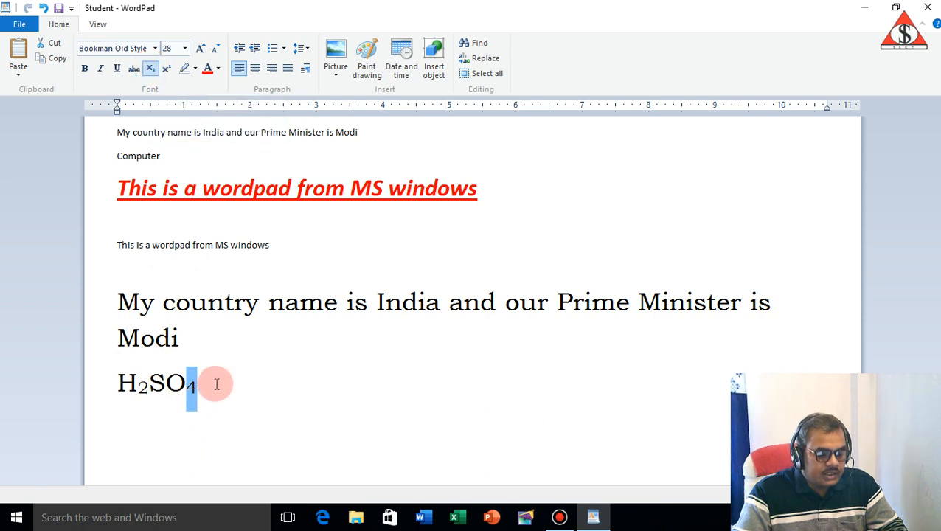
{"action": "left_click", "coordinate": [215, 385]}
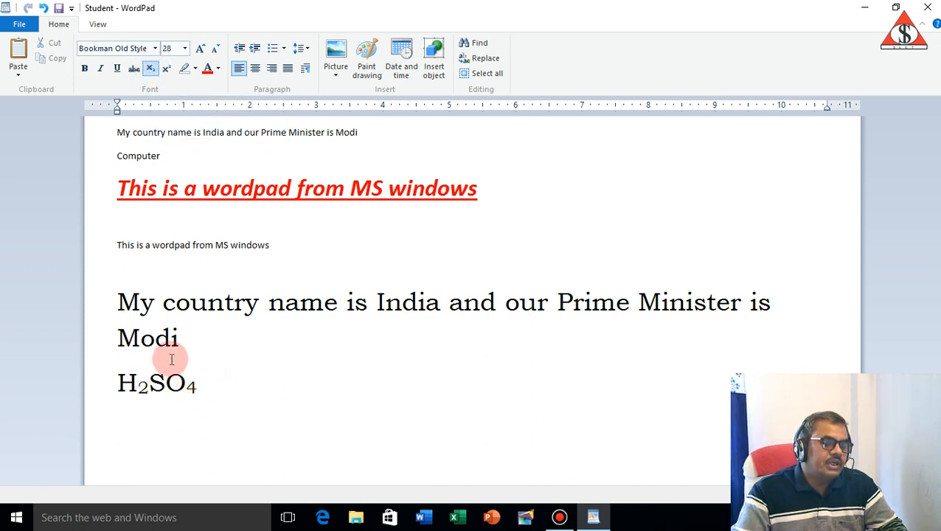
{"action": "left_click_drag", "start_coordinate": [118, 381], "coordinate": [203, 379]}
{"action": "left_click_drag", "start_coordinate": [130, 337], "coordinate": [198, 350]}
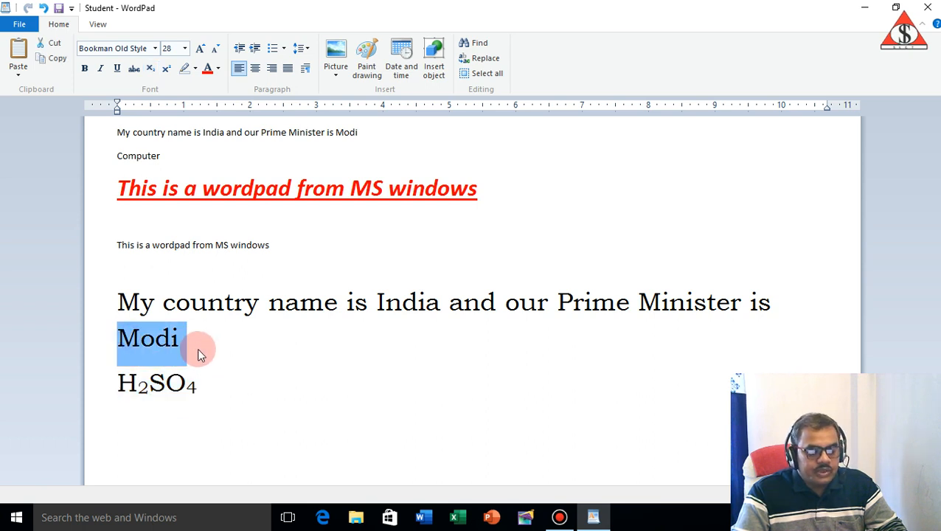
{"action": "left_click", "coordinate": [195, 391]}
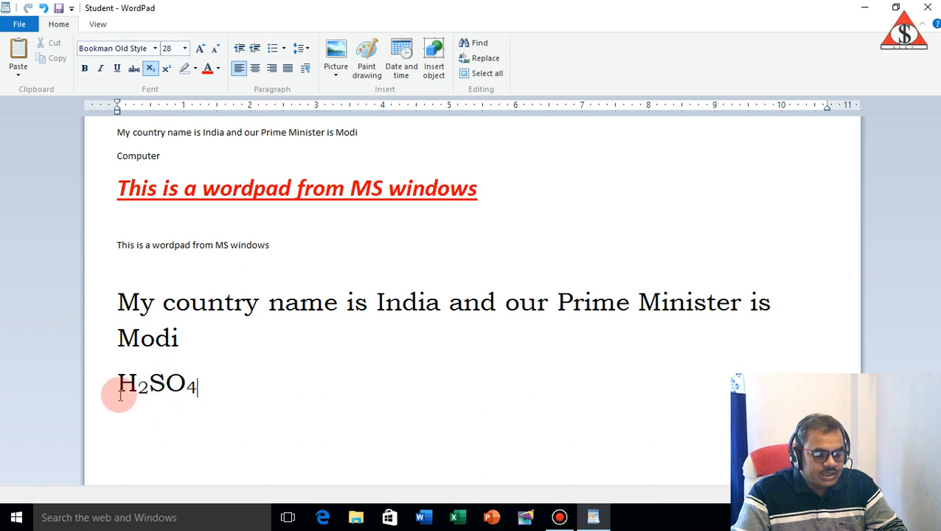
{"action": "left_click_drag", "start_coordinate": [121, 379], "coordinate": [206, 385]}
{"action": "left_click", "coordinate": [163, 330]}
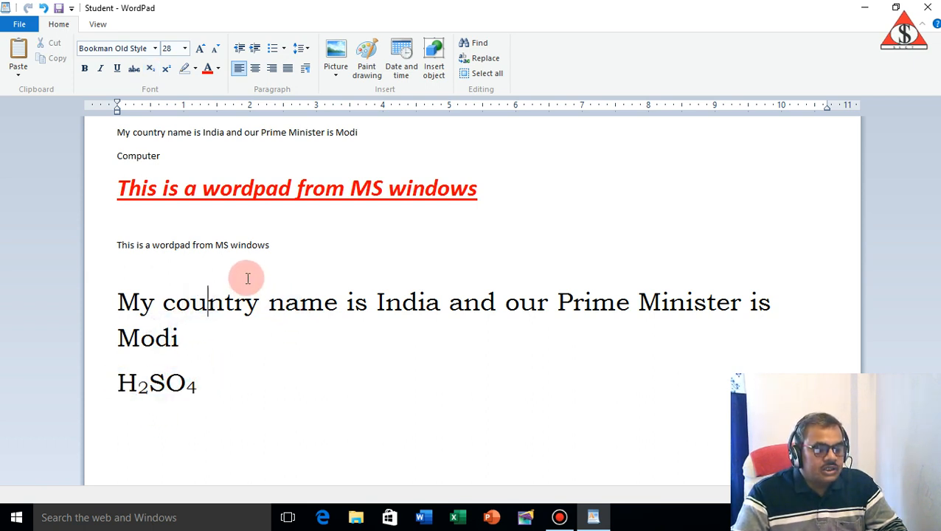
{"action": "left_click", "coordinate": [248, 278]}
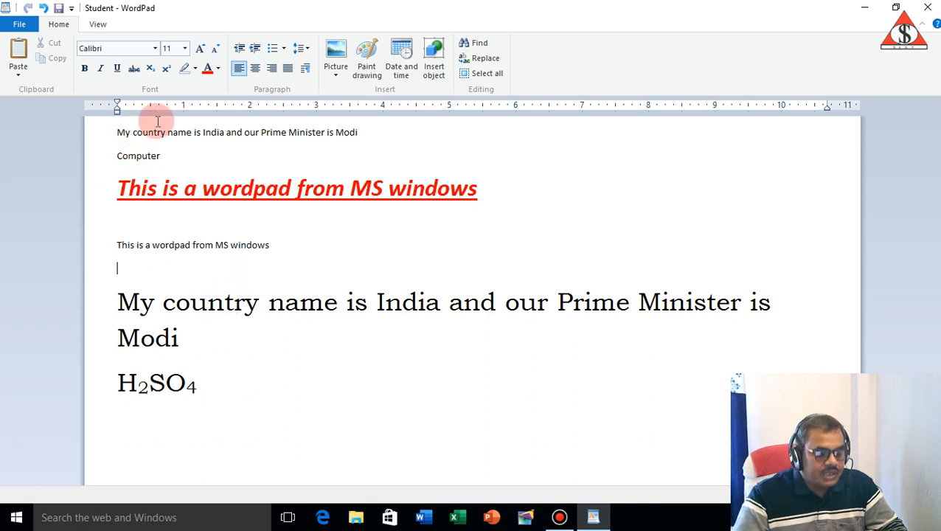
{"action": "left_click", "coordinate": [207, 386]}
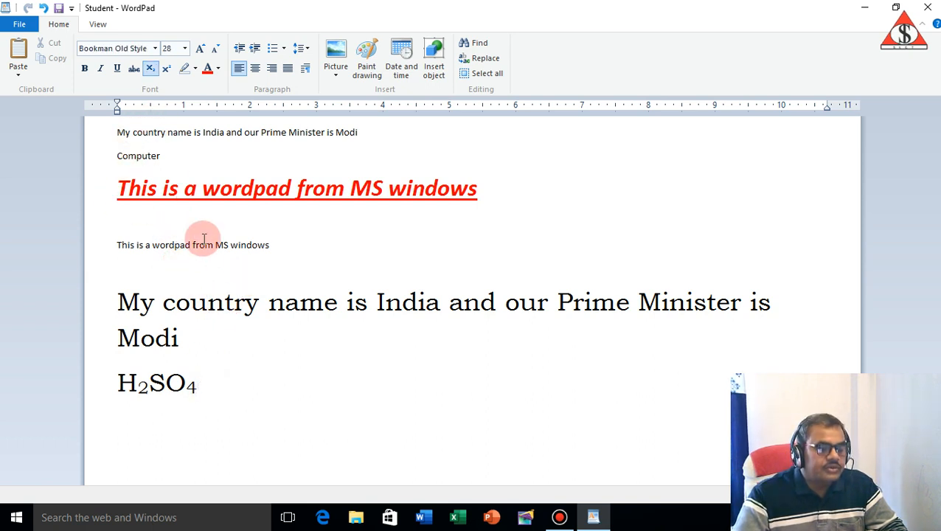
- Highlight the words "Prime Minister is Modi" in the large sentence in magenta
{"action": "left_click", "coordinate": [208, 303]}
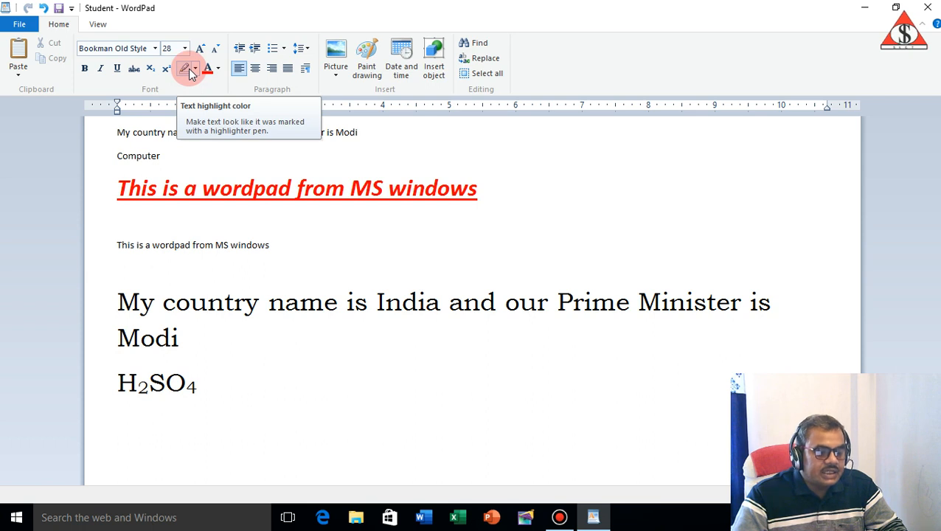
{"action": "left_click", "coordinate": [235, 305]}
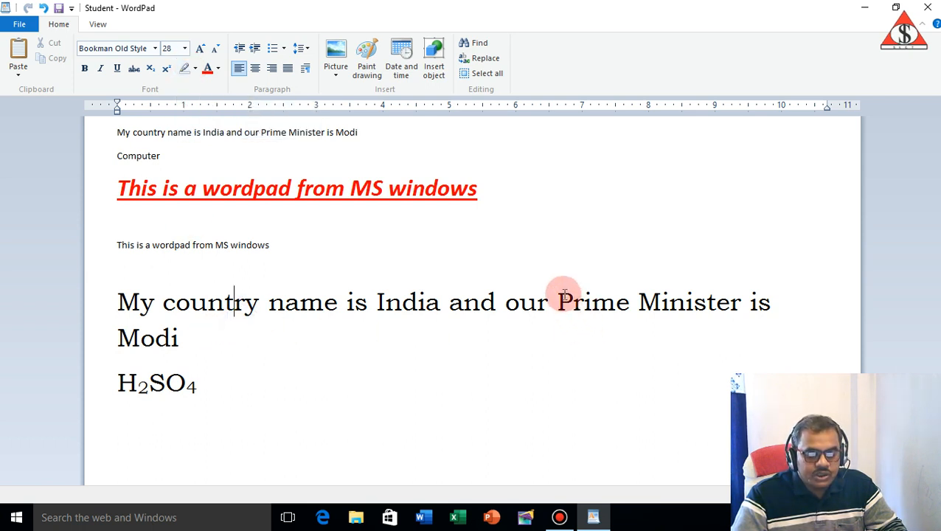
{"action": "left_click_drag", "start_coordinate": [558, 302], "coordinate": [720, 337]}
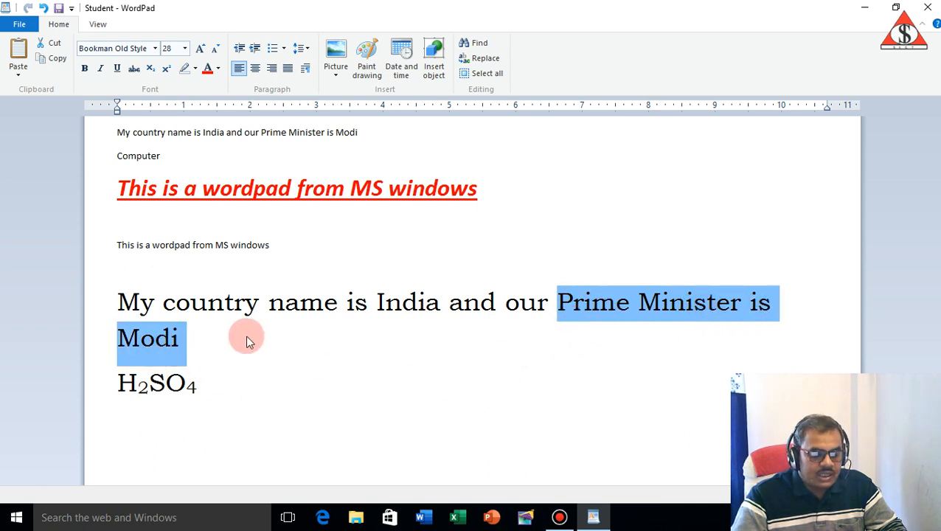
{"action": "left_click", "coordinate": [195, 69]}
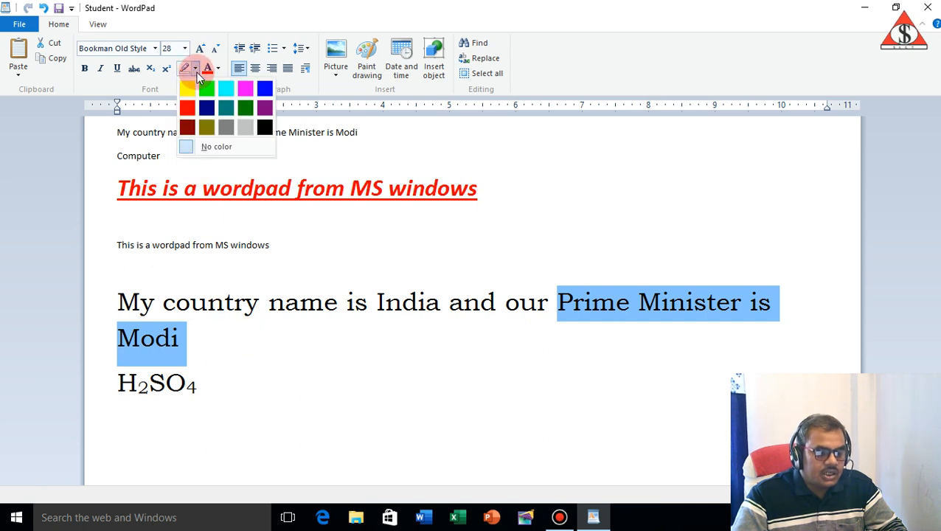
{"action": "left_click", "coordinate": [247, 90]}
{"action": "left_click", "coordinate": [346, 306]}
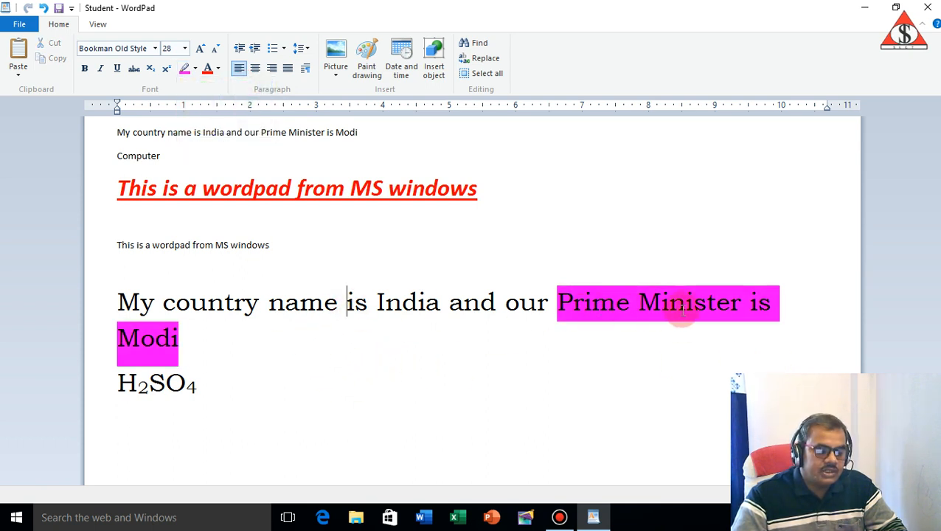
- Highlight the words "My country" in the large sentence in yellow
{"action": "left_click", "coordinate": [266, 311]}
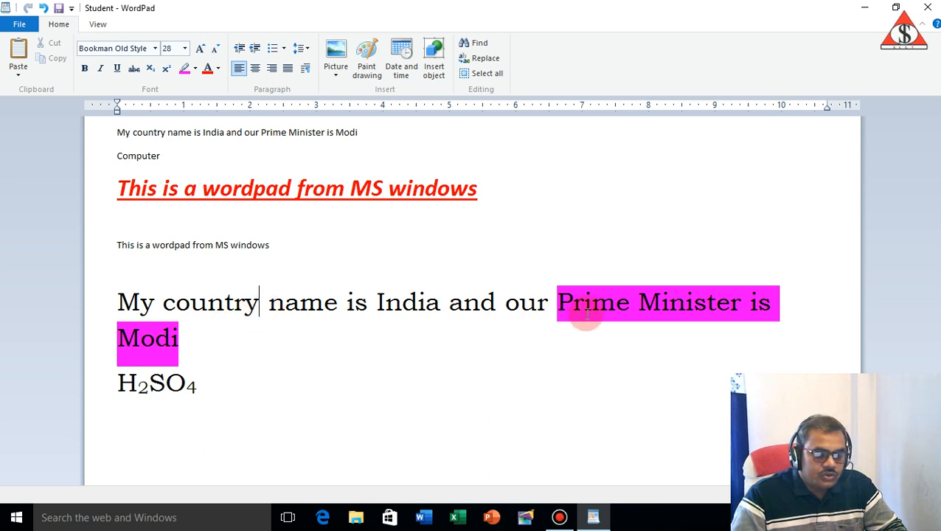
{"action": "left_click", "coordinate": [150, 302]}
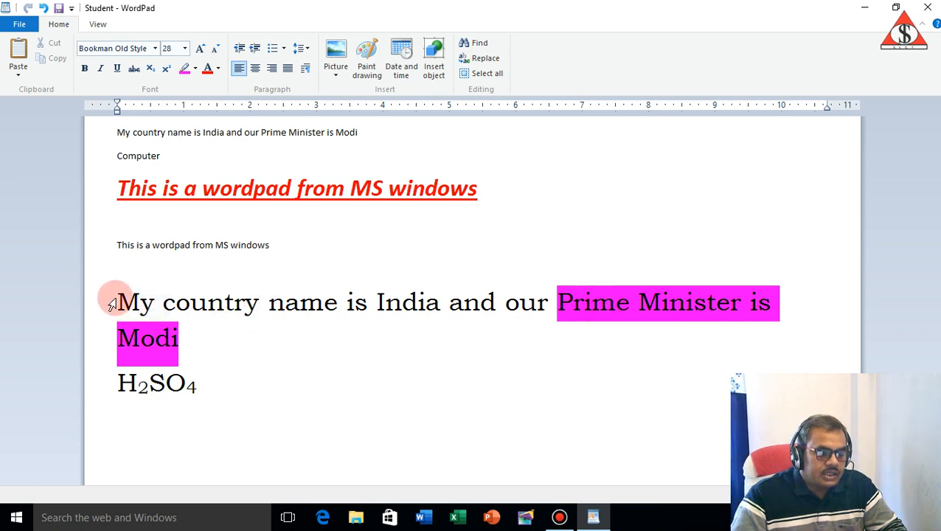
{"action": "left_click", "coordinate": [118, 296]}
{"action": "left_click_drag", "start_coordinate": [118, 297], "coordinate": [210, 305]}
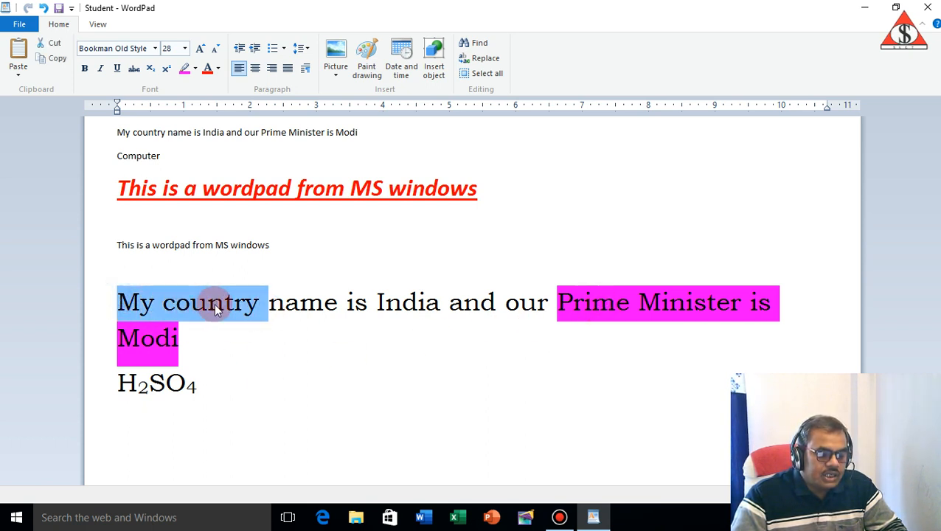
{"action": "left_click", "coordinate": [217, 70]}
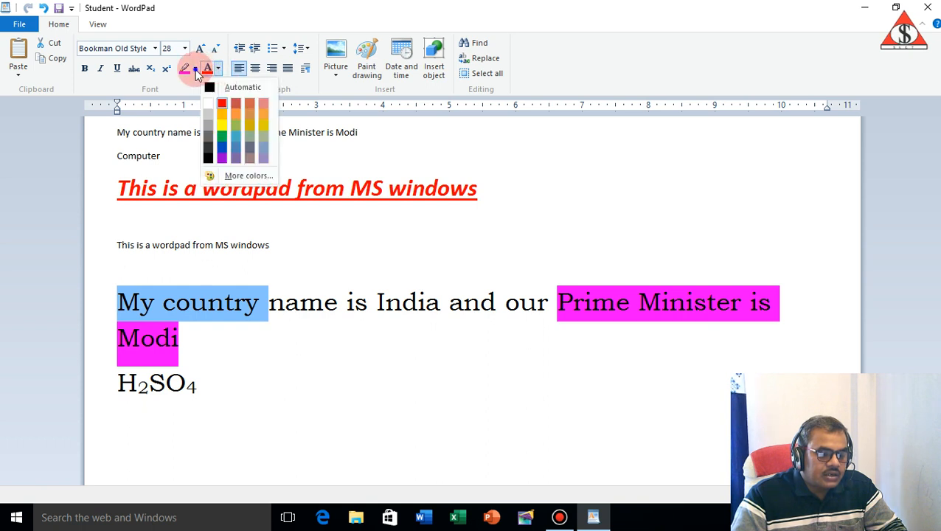
{"action": "left_click", "coordinate": [194, 69]}
{"action": "left_click", "coordinate": [187, 88]}
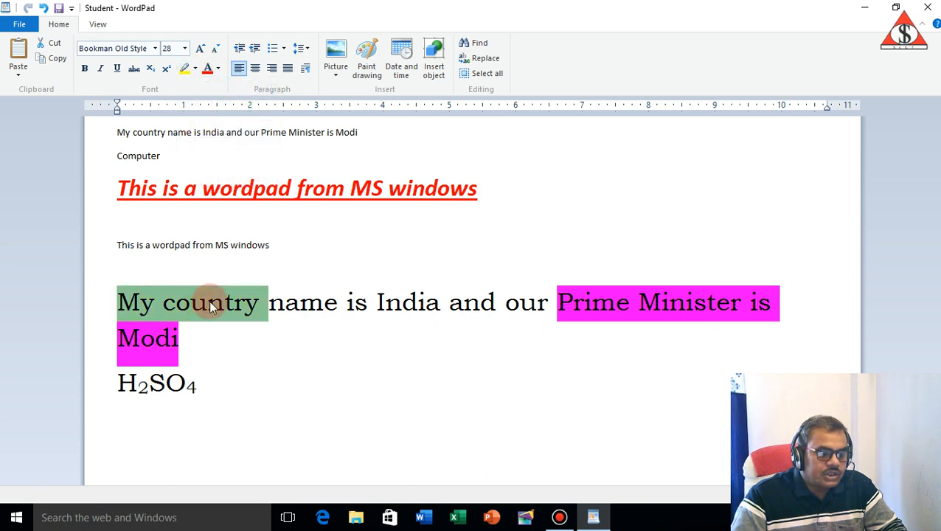
{"action": "left_click", "coordinate": [245, 301]}
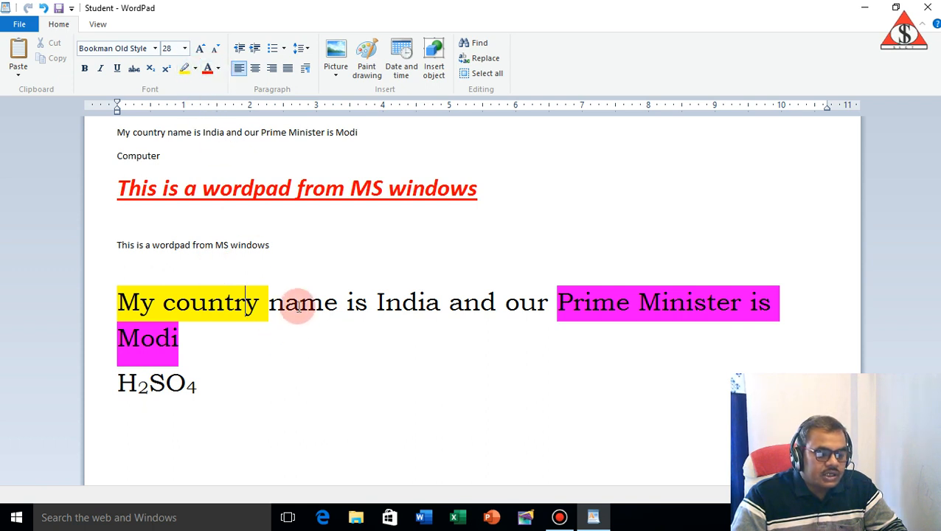
- Change the text color of "name is India and our" in the large sentence to green
{"action": "left_click_drag", "start_coordinate": [267, 307], "coordinate": [525, 319]}
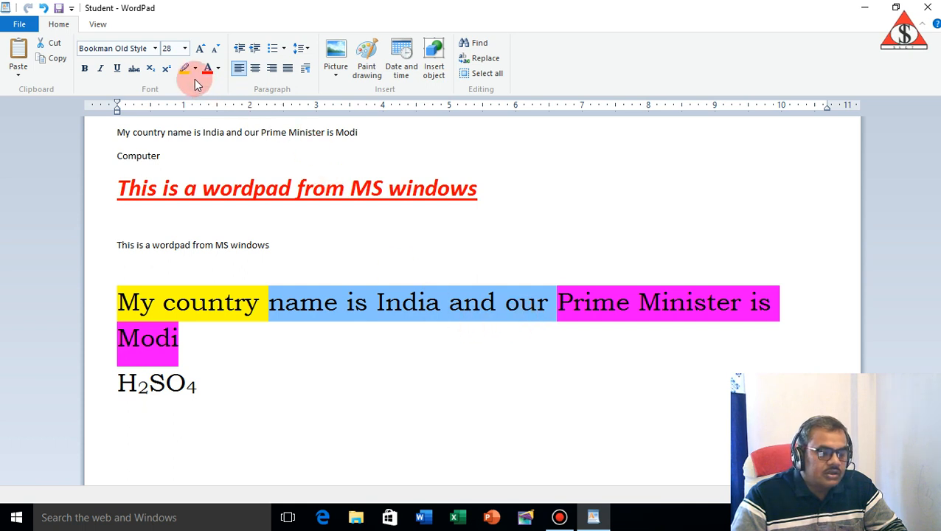
{"action": "left_click", "coordinate": [218, 69]}
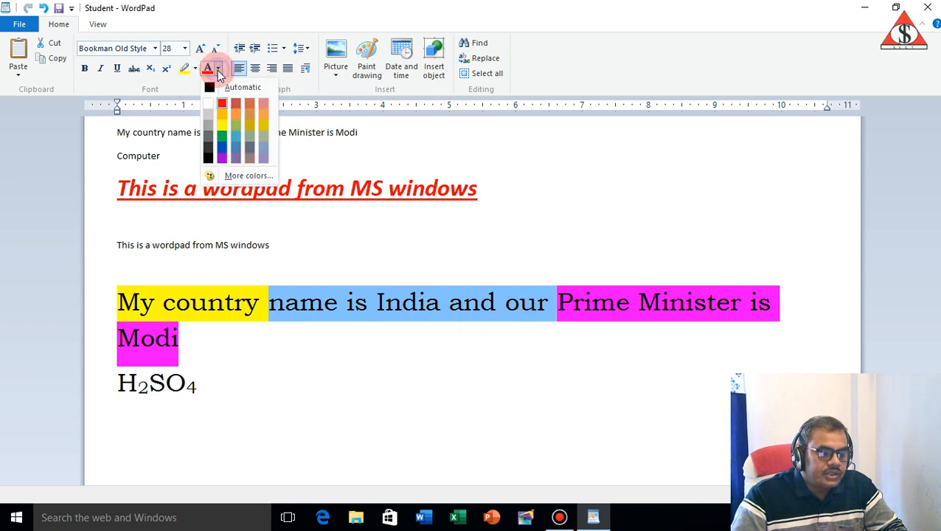
{"action": "left_click", "coordinate": [221, 134]}
{"action": "left_click", "coordinate": [352, 278]}
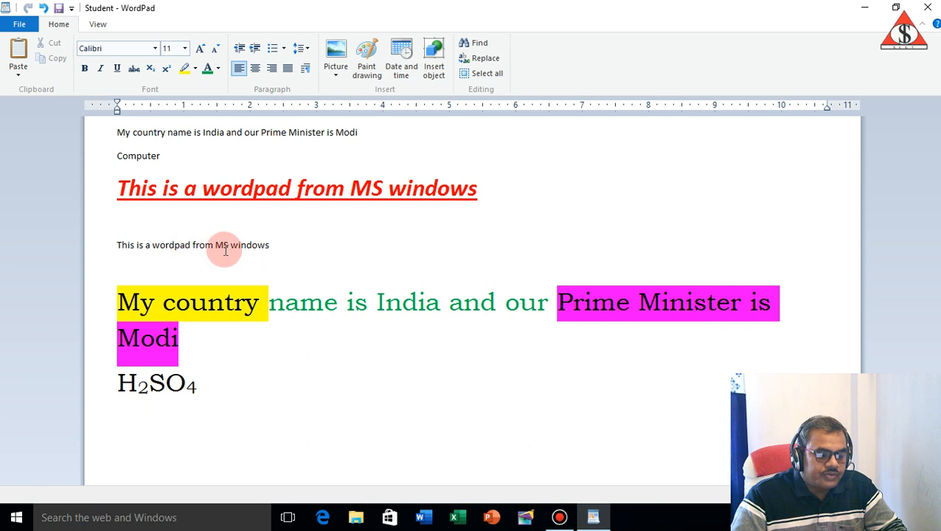
- Grow the font of the plain "This is a wordpad from MS windows" line in steps up to size 36
{"action": "left_click", "coordinate": [112, 253]}
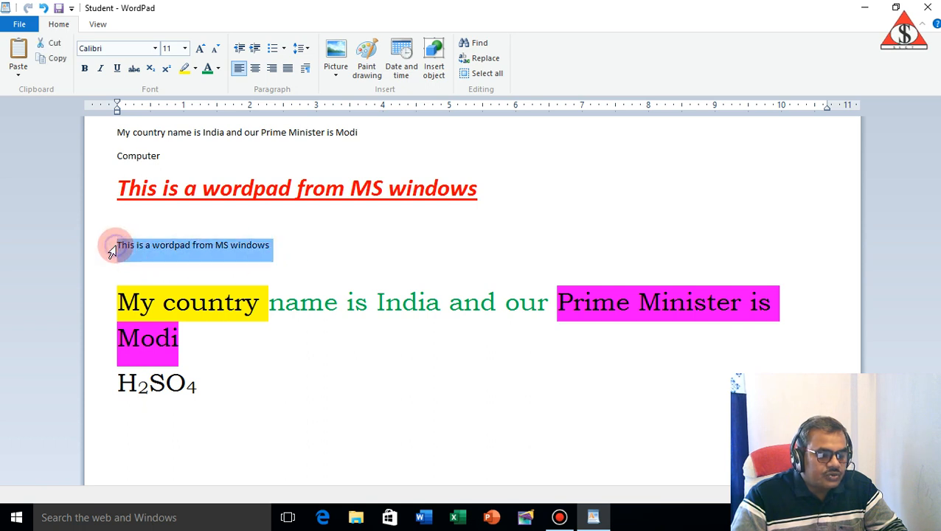
{"action": "left_click", "coordinate": [185, 48]}
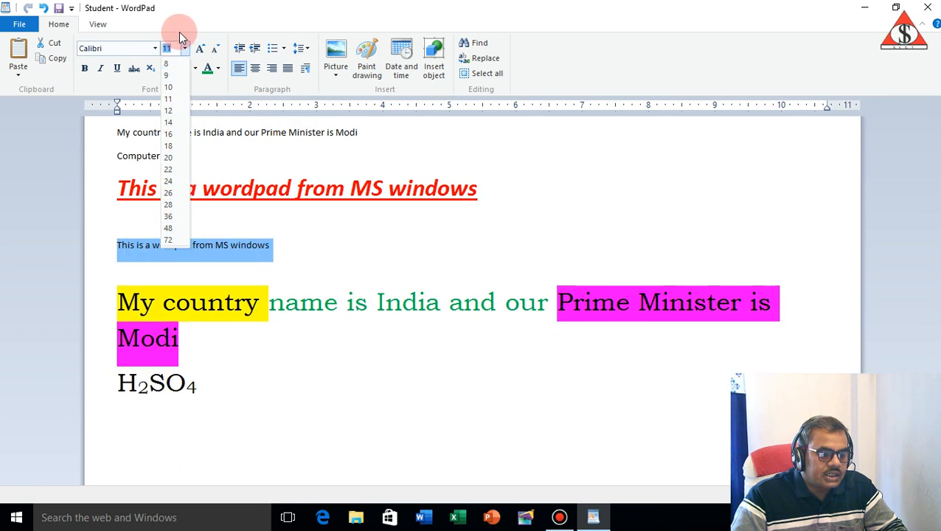
{"action": "left_click", "coordinate": [186, 9]}
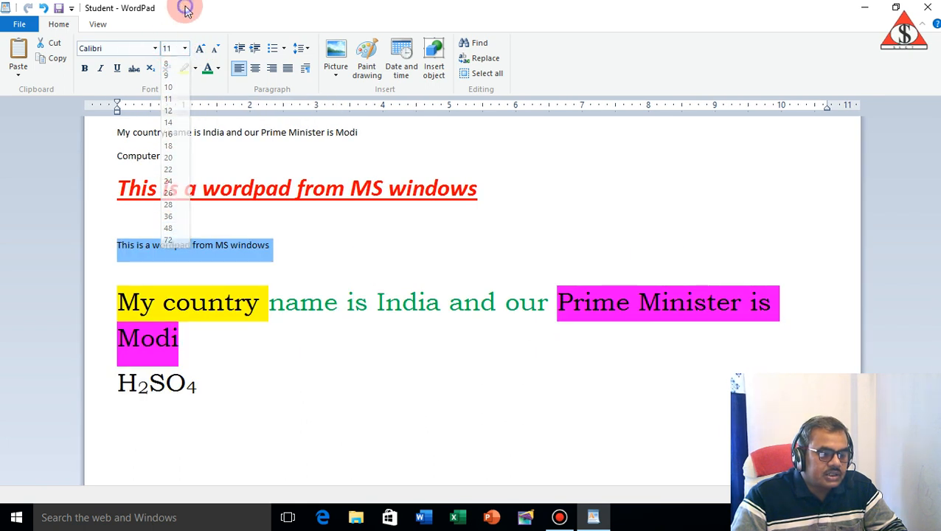
{"action": "left_click", "coordinate": [205, 50]}
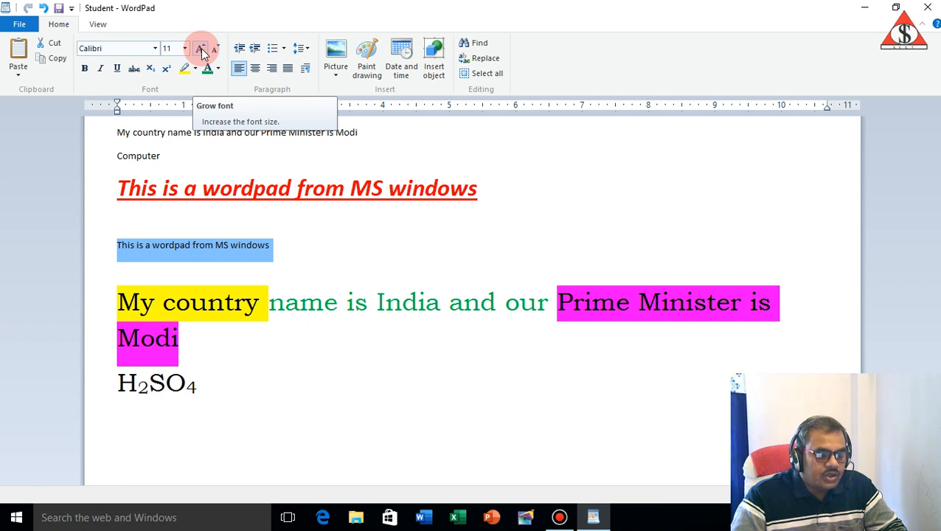
{"action": "left_click", "coordinate": [201, 51]}
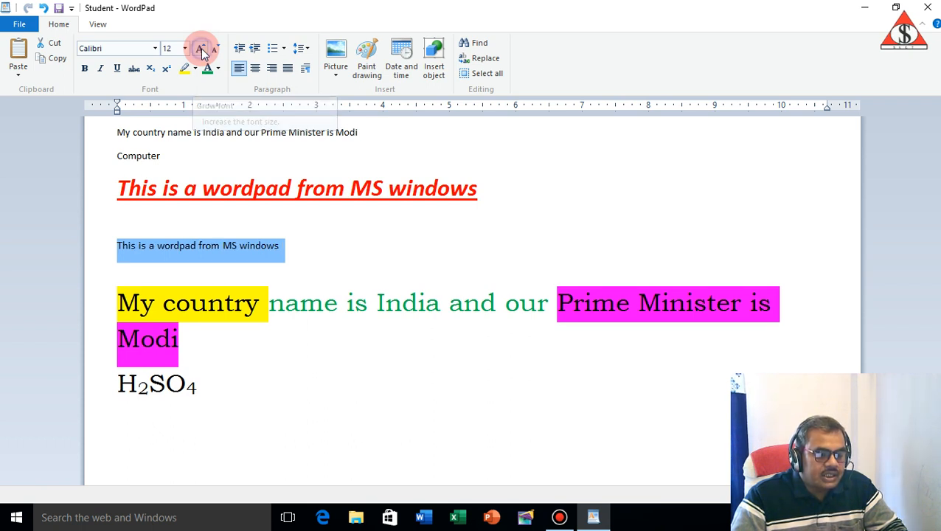
{"action": "left_click", "coordinate": [202, 51]}
{"action": "left_click", "coordinate": [202, 51]}
{"action": "left_click", "coordinate": [202, 50]}
{"action": "left_click", "coordinate": [202, 50]}
{"action": "left_click", "coordinate": [202, 50]}
{"action": "left_click", "coordinate": [203, 50]}
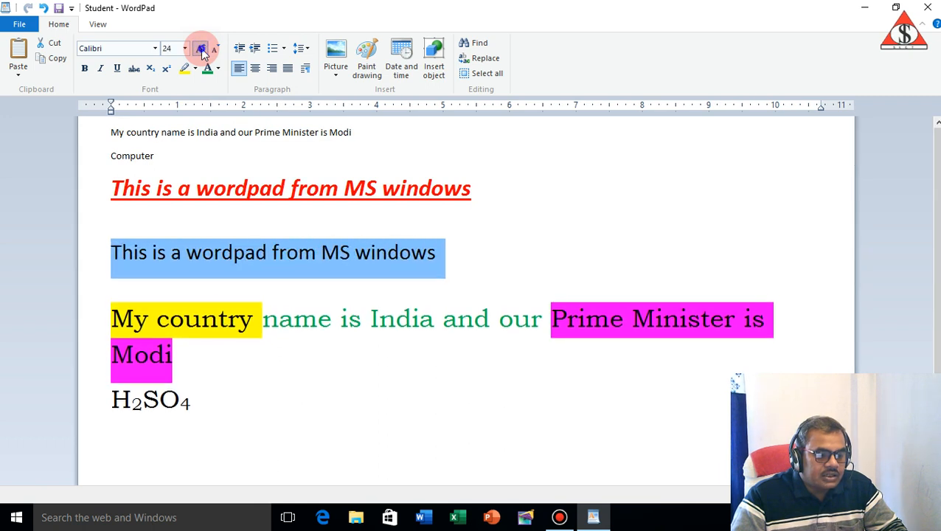
{"action": "left_click", "coordinate": [202, 50]}
{"action": "left_click", "coordinate": [202, 50]}
{"action": "left_click", "coordinate": [202, 50]}
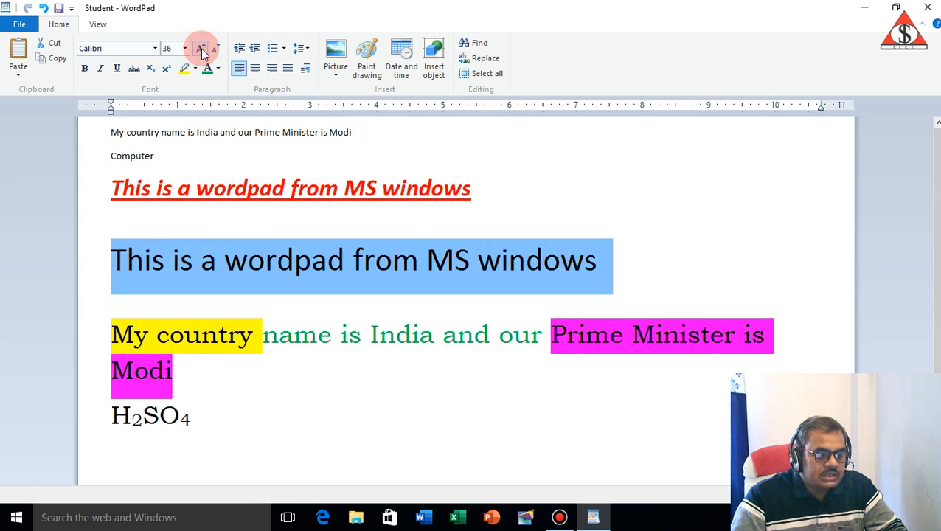
- Shrink the font of the selected "This is a wordpad from MS windows" line down to size 14
{"action": "left_click", "coordinate": [215, 50]}
{"action": "left_click", "coordinate": [215, 51]}
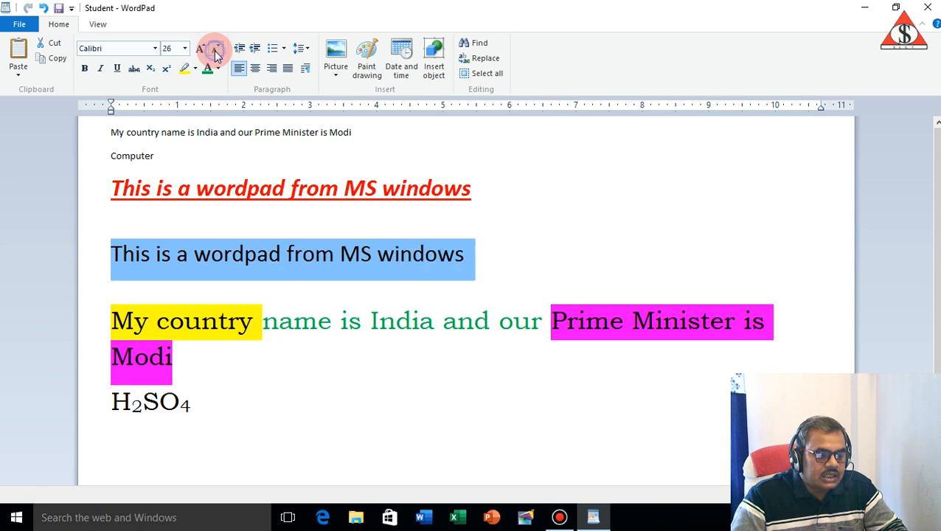
{"action": "left_click", "coordinate": [215, 50]}
{"action": "left_click", "coordinate": [214, 50]}
{"action": "left_click", "coordinate": [215, 50]}
{"action": "left_click", "coordinate": [214, 50]}
{"action": "left_click", "coordinate": [215, 50]}
{"action": "left_click", "coordinate": [215, 50]}
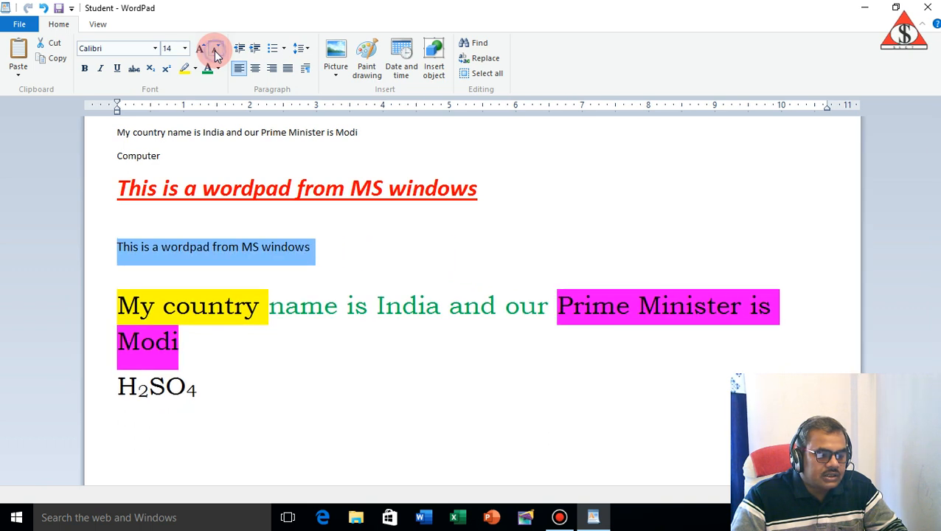
- Grow the selected line's font to size 18 and shrink it back to 14
{"action": "left_click", "coordinate": [202, 50]}
{"action": "left_click", "coordinate": [202, 50]}
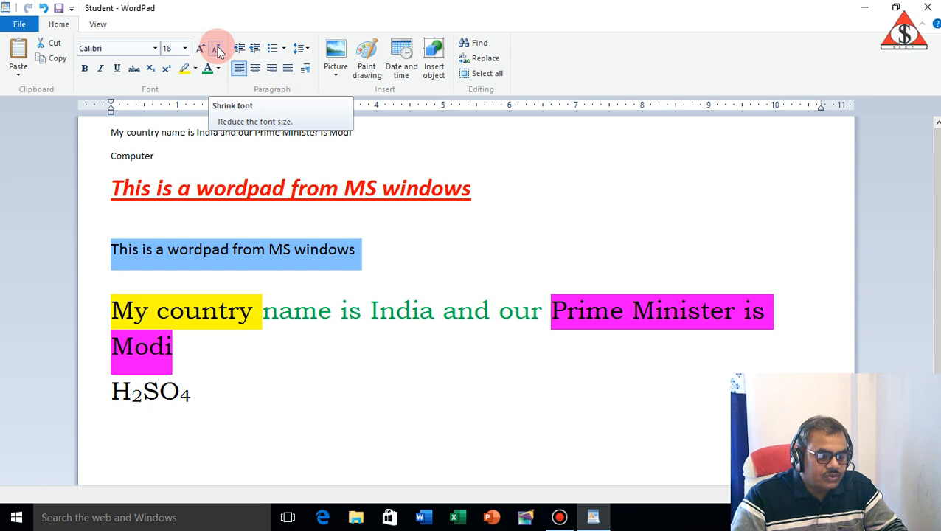
{"action": "left_click", "coordinate": [216, 47]}
{"action": "left_click", "coordinate": [217, 46]}
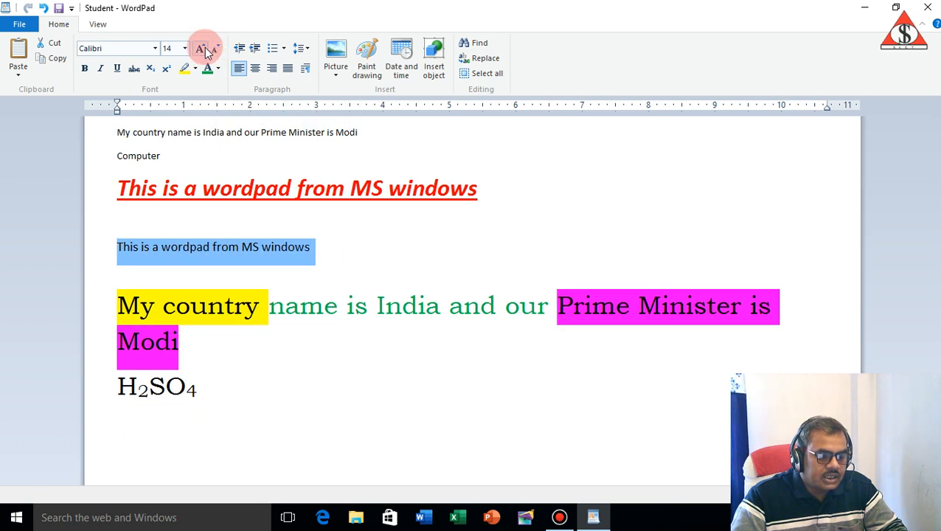
- Grow the selected "This is a wordpad from MS windows" line's font to size 20
{"action": "left_click", "coordinate": [204, 49]}
{"action": "left_click", "coordinate": [204, 49]}
{"action": "left_click", "coordinate": [204, 48]}
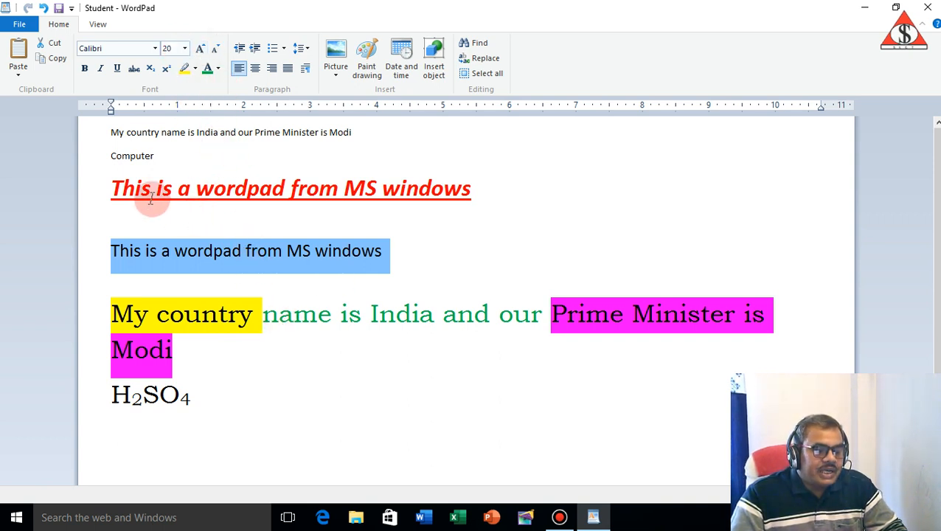
- Indent the plain "This is a wordpad from MS windows" line by 1 inch and the red underlined line by half an inch
{"action": "left_click", "coordinate": [119, 250]}
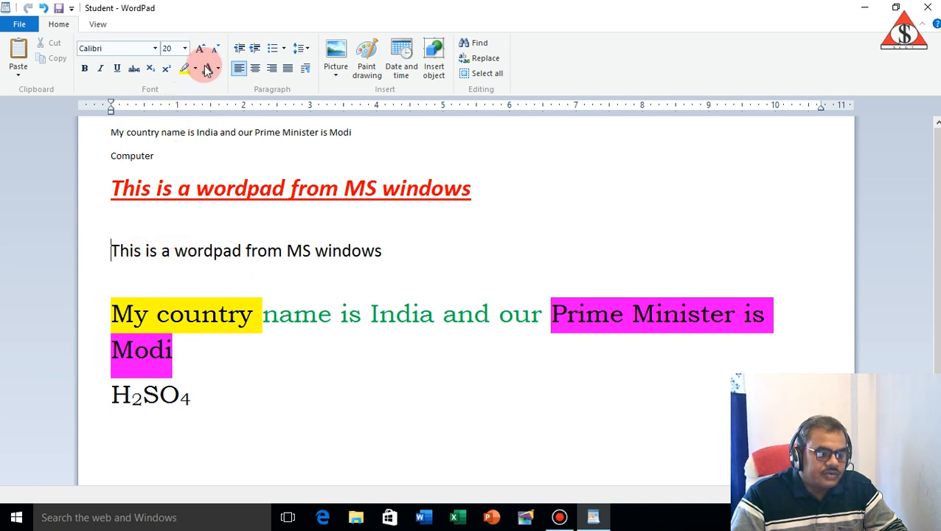
{"action": "left_click", "coordinate": [255, 48]}
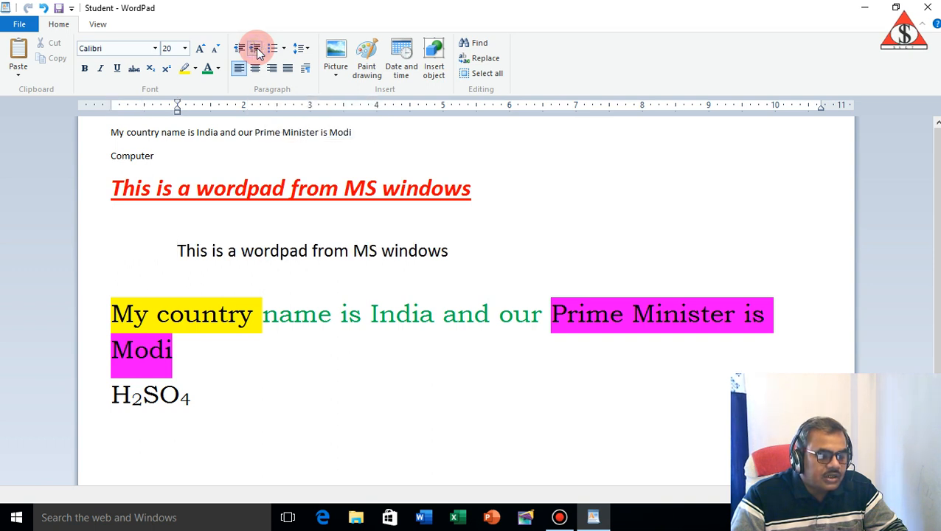
{"action": "left_click", "coordinate": [107, 193]}
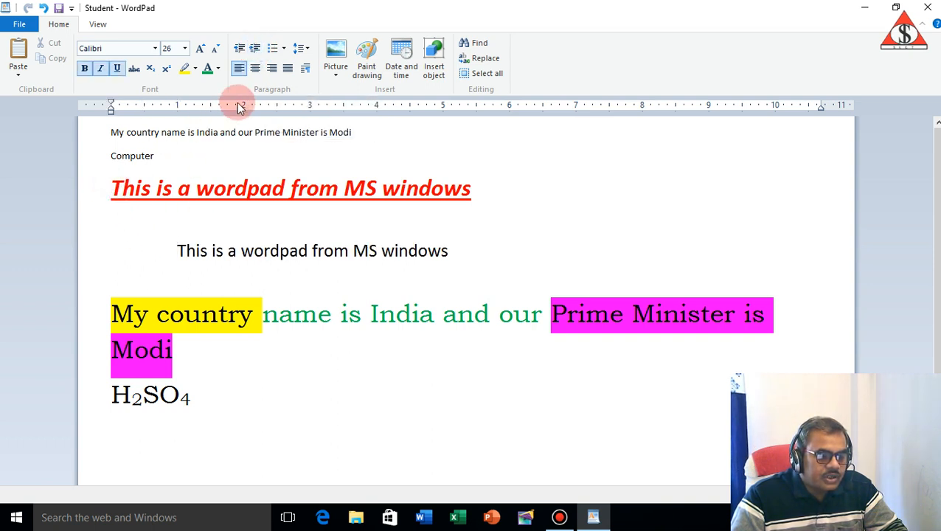
{"action": "left_click", "coordinate": [255, 49]}
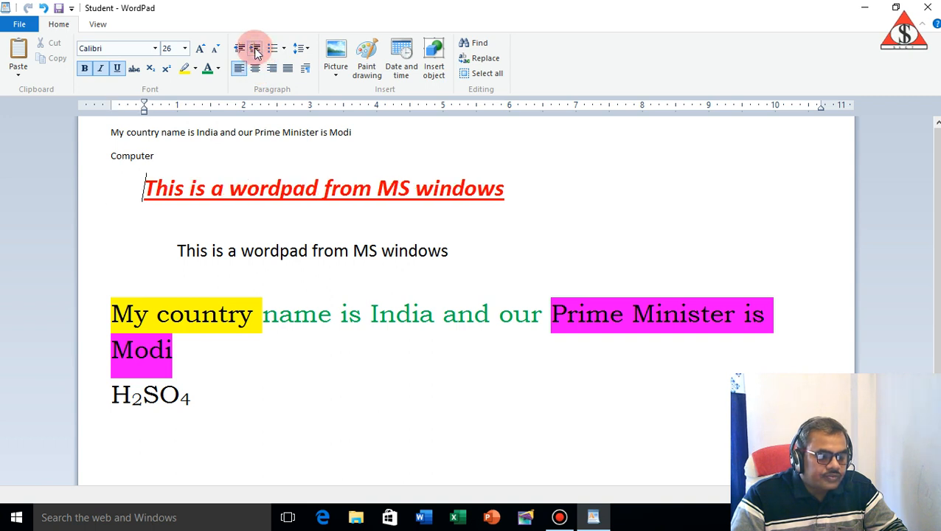
- Increase the left indent of the large highlighted sentence to 2 inches and reduce it to 1 inch
{"action": "left_click", "coordinate": [113, 311]}
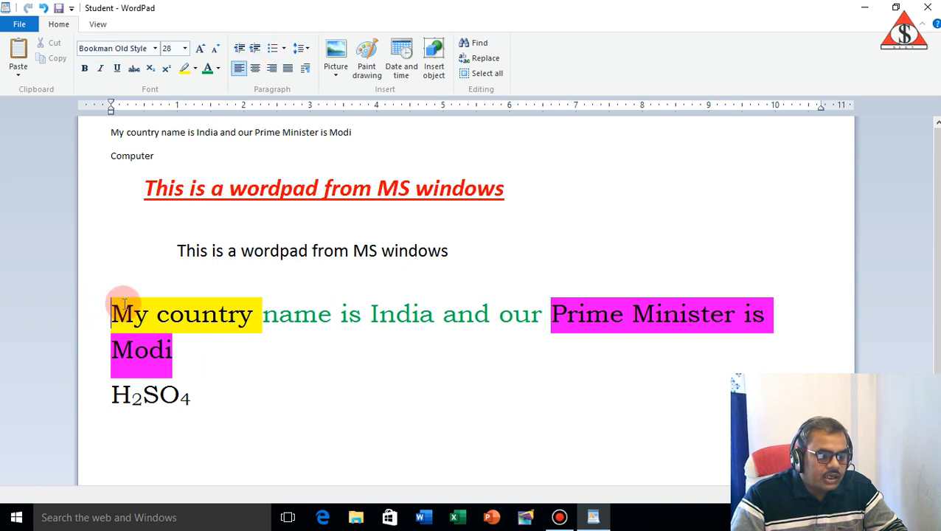
{"action": "left_click", "coordinate": [254, 50]}
{"action": "left_click", "coordinate": [254, 49]}
{"action": "left_click", "coordinate": [253, 49]}
{"action": "left_click", "coordinate": [254, 49]}
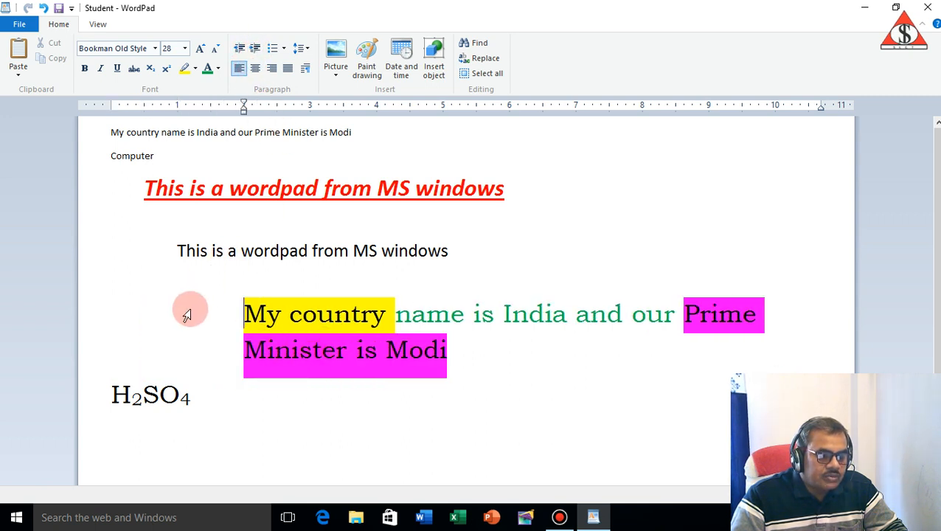
{"action": "left_click", "coordinate": [237, 48]}
{"action": "left_click", "coordinate": [239, 50]}
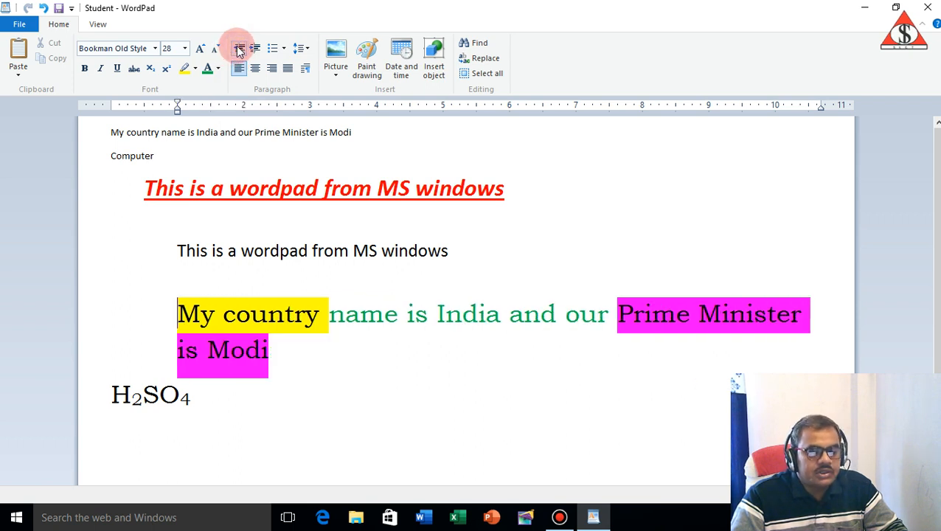
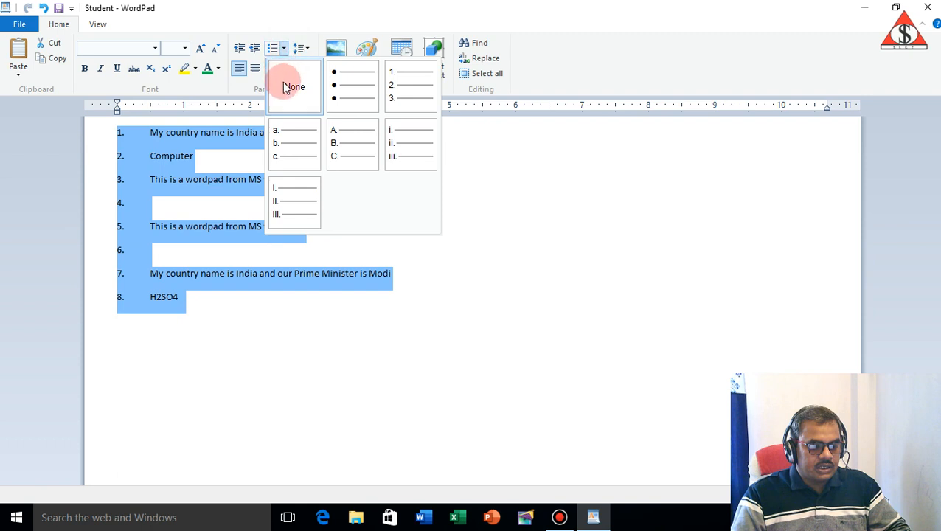
- Apply the lower-case alphabet list style to the selected lines and remove it with the None style
{"action": "left_click", "coordinate": [277, 150]}
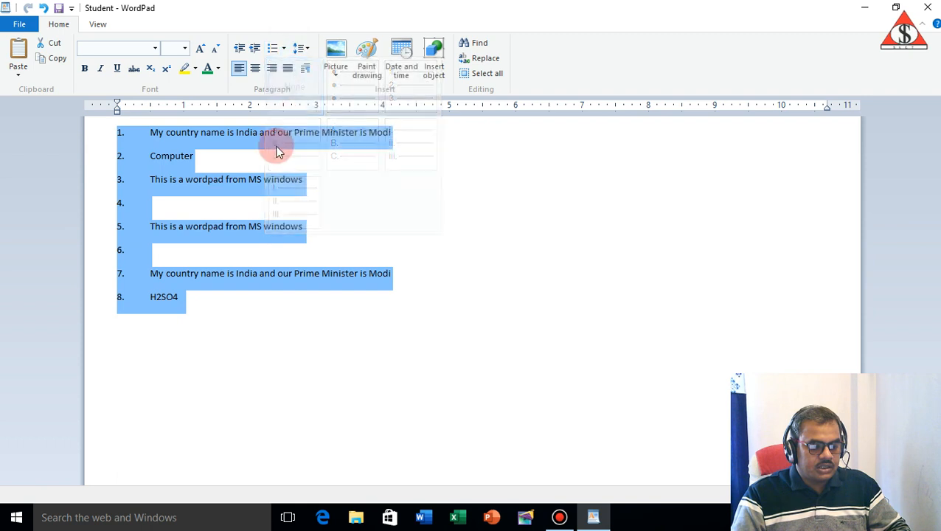
{"action": "left_click", "coordinate": [285, 49]}
{"action": "left_click", "coordinate": [284, 77]}
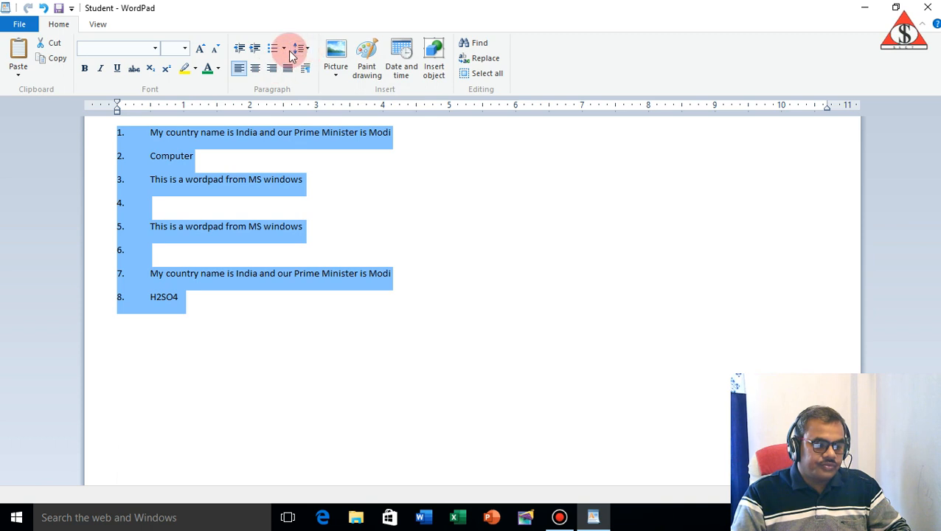
{"action": "left_click", "coordinate": [285, 51]}
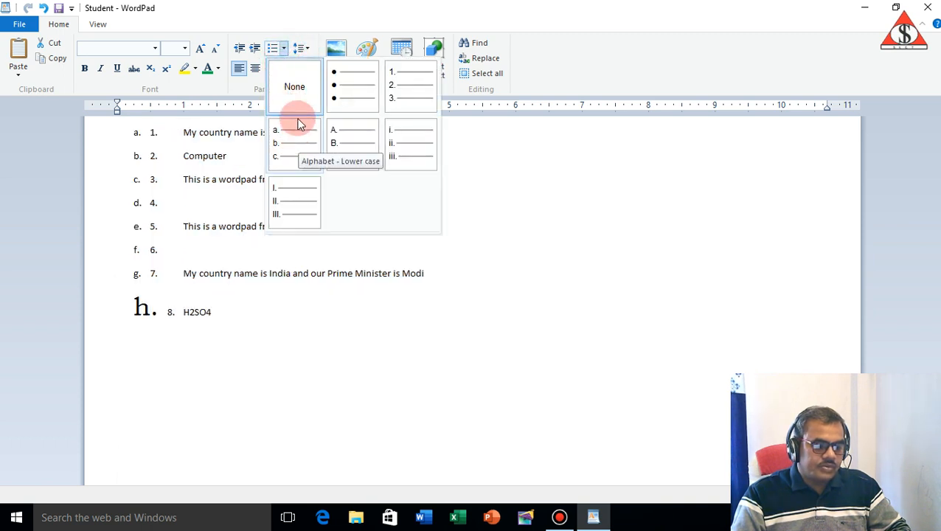
{"action": "left_click", "coordinate": [293, 83]}
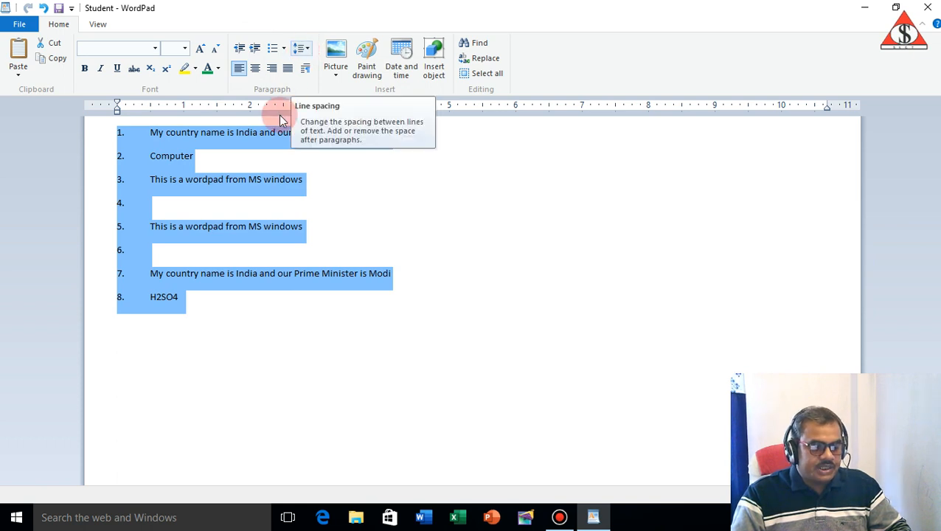
- Set the line spacing of all eight numbered lines to 1.0
{"action": "left_click", "coordinate": [225, 188]}
{"action": "left_click_drag", "start_coordinate": [221, 319], "coordinate": [105, 135]}
{"action": "left_click", "coordinate": [304, 48]}
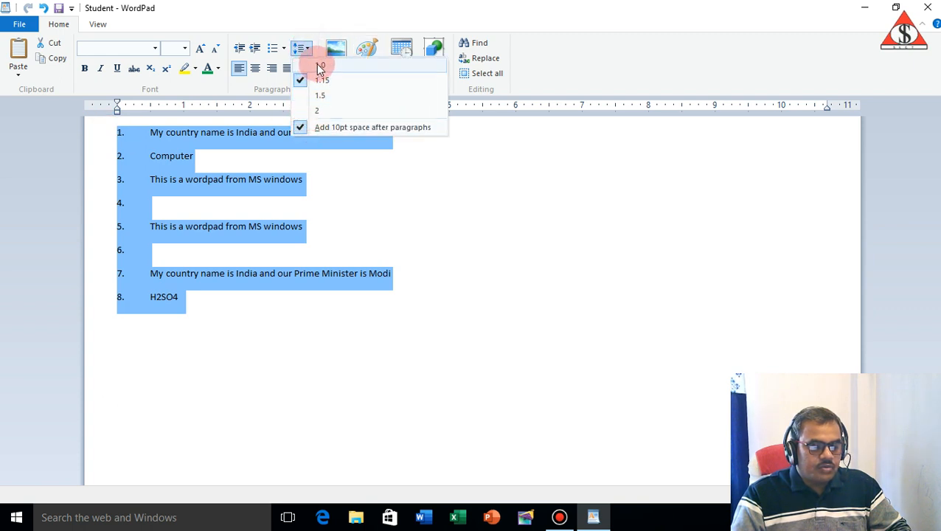
{"action": "left_click", "coordinate": [316, 64]}
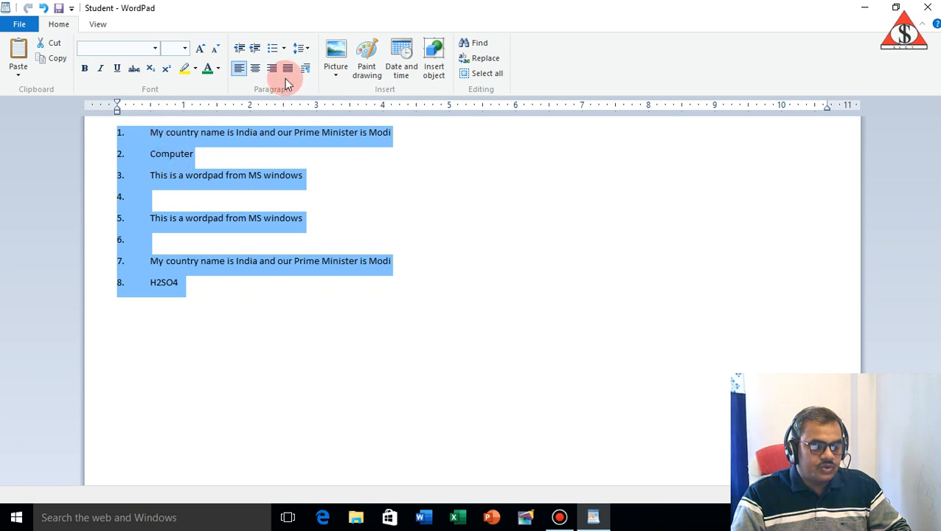
- Set the line spacing of the eight selected lines to 2 and return it to 1.0
{"action": "left_click", "coordinate": [304, 48]}
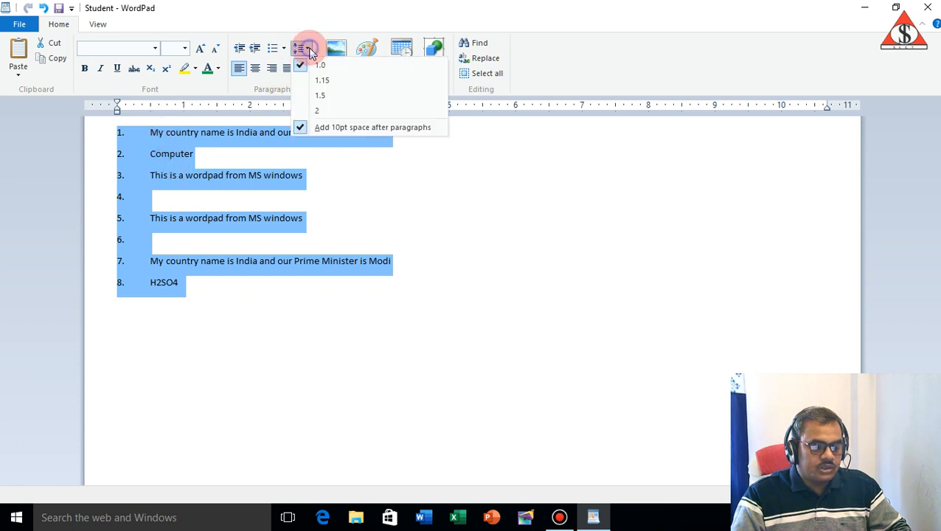
{"action": "left_click", "coordinate": [319, 112]}
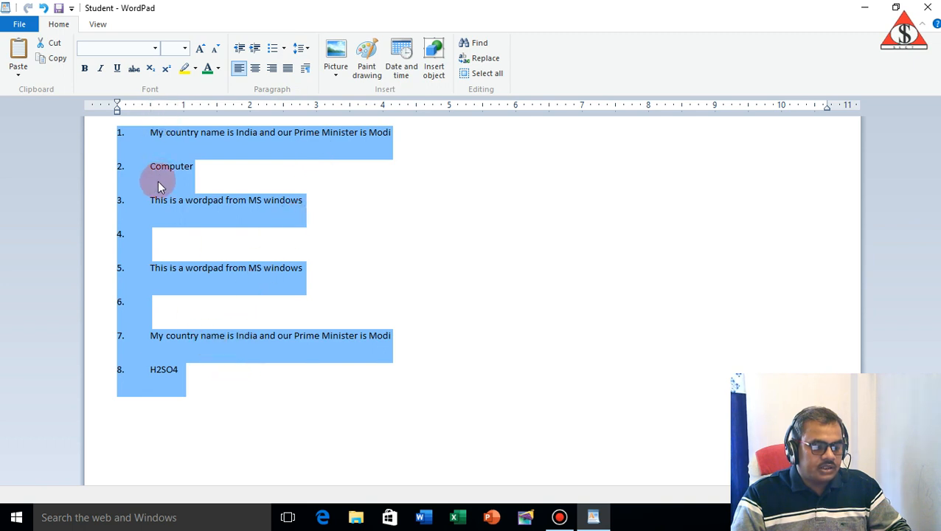
{"action": "left_click", "coordinate": [306, 49]}
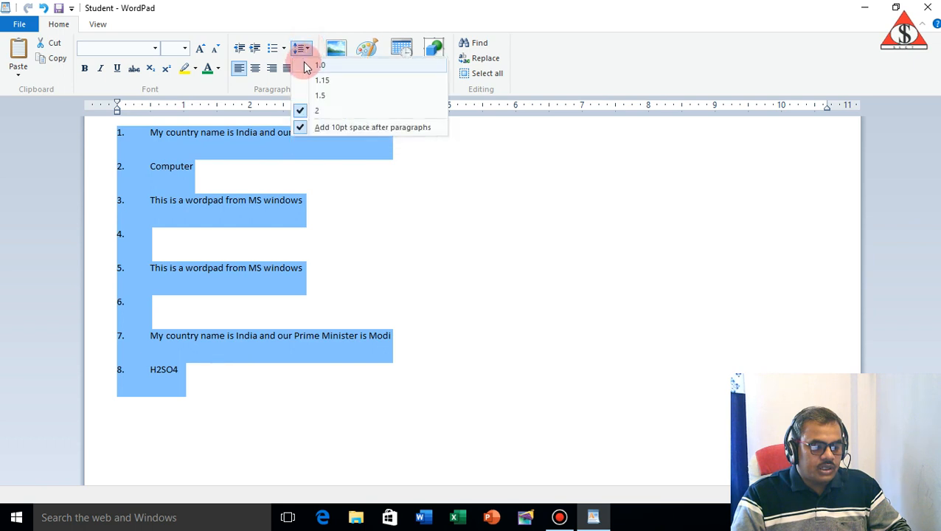
{"action": "left_click", "coordinate": [306, 65]}
- Turn off the 10pt space after paragraphs for all eight numbered lines
{"action": "left_click", "coordinate": [299, 50]}
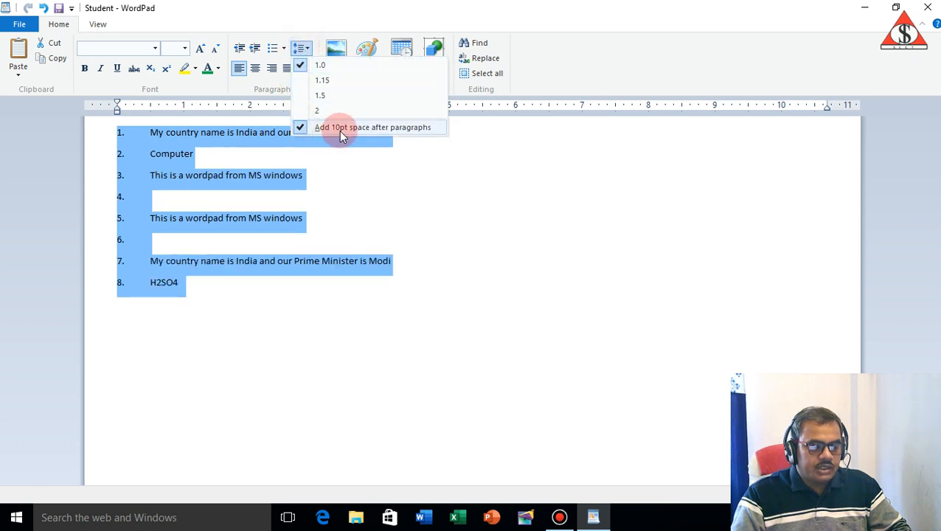
{"action": "left_click", "coordinate": [405, 128]}
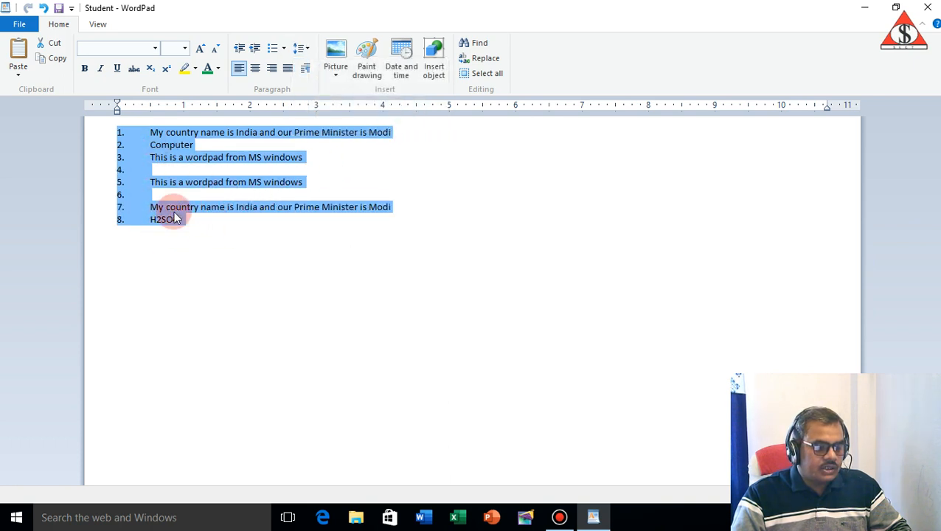
{"action": "left_click", "coordinate": [176, 157]}
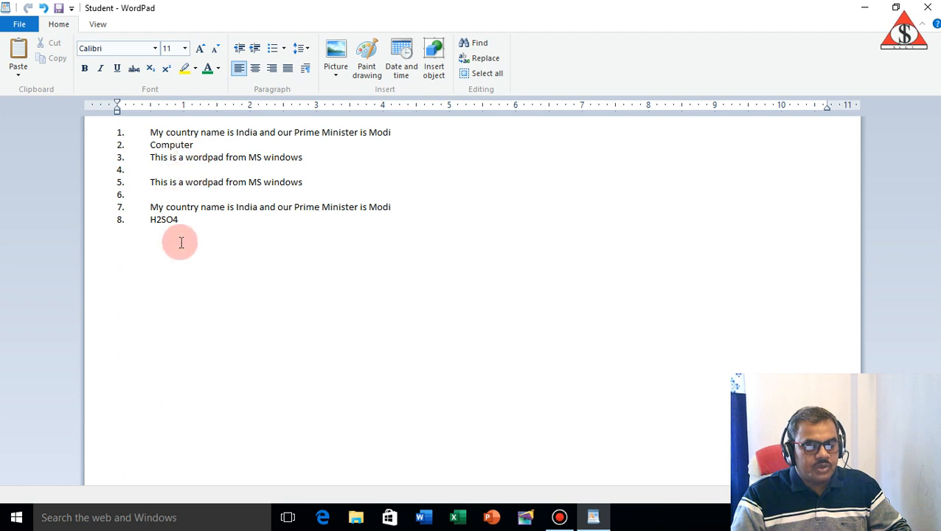
- Select all eight lines, toggle the numbered list on them and remove the extra numbering
{"action": "left_click_drag", "start_coordinate": [191, 226], "coordinate": [134, 126]}
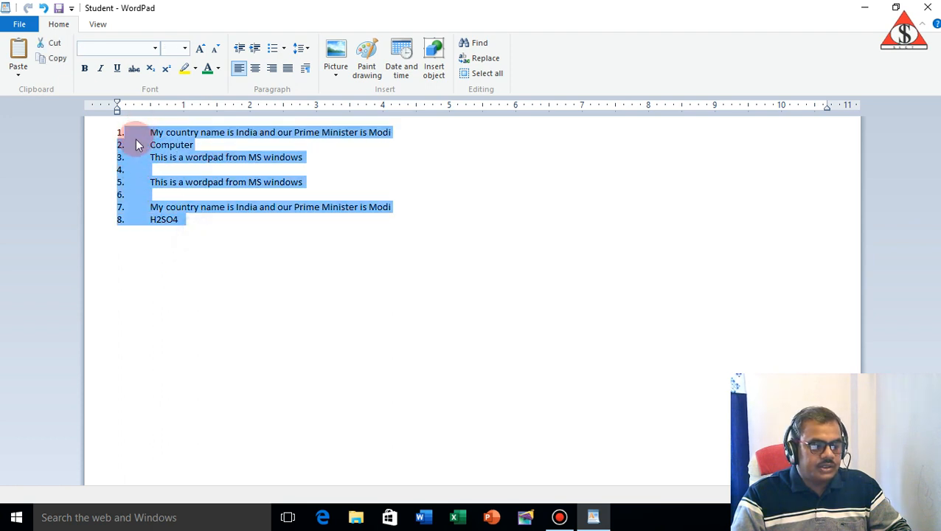
{"action": "left_click", "coordinate": [137, 149]}
{"action": "left_click", "coordinate": [105, 137]}
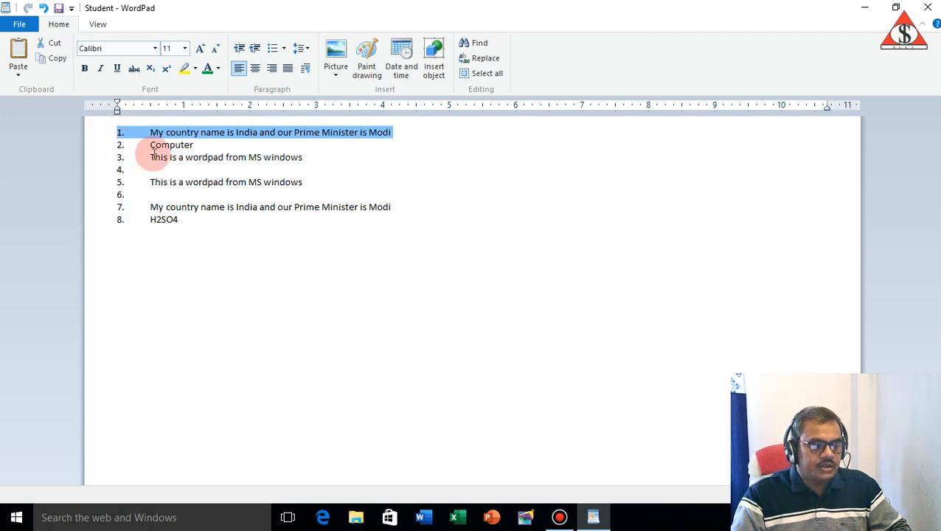
{"action": "left_click_drag", "start_coordinate": [94, 132], "coordinate": [95, 227]}
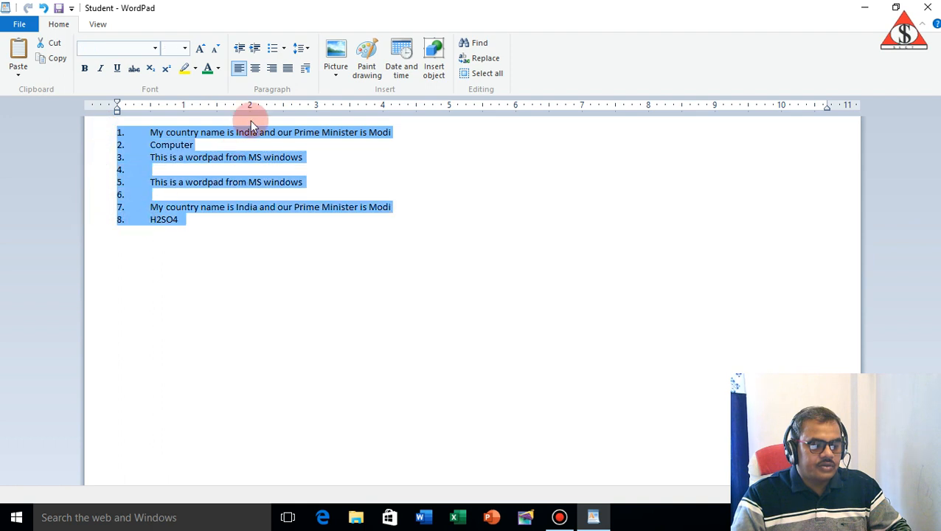
{"action": "left_click", "coordinate": [272, 48]}
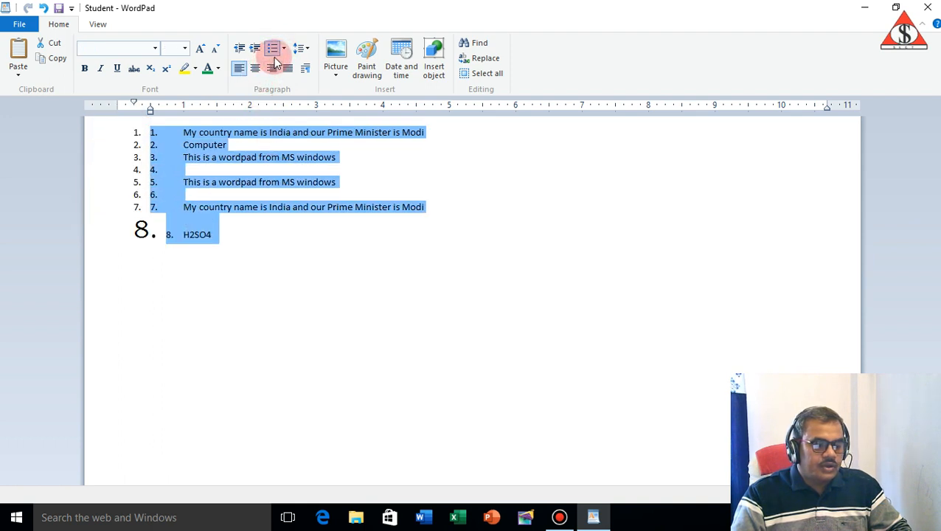
{"action": "left_click", "coordinate": [279, 48]}
{"action": "left_click", "coordinate": [273, 49]}
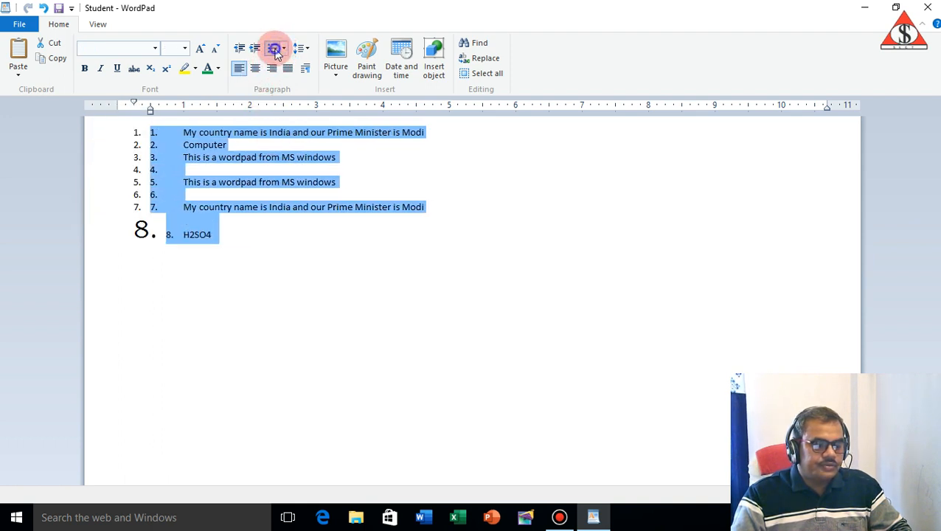
{"action": "left_click", "coordinate": [274, 48]}
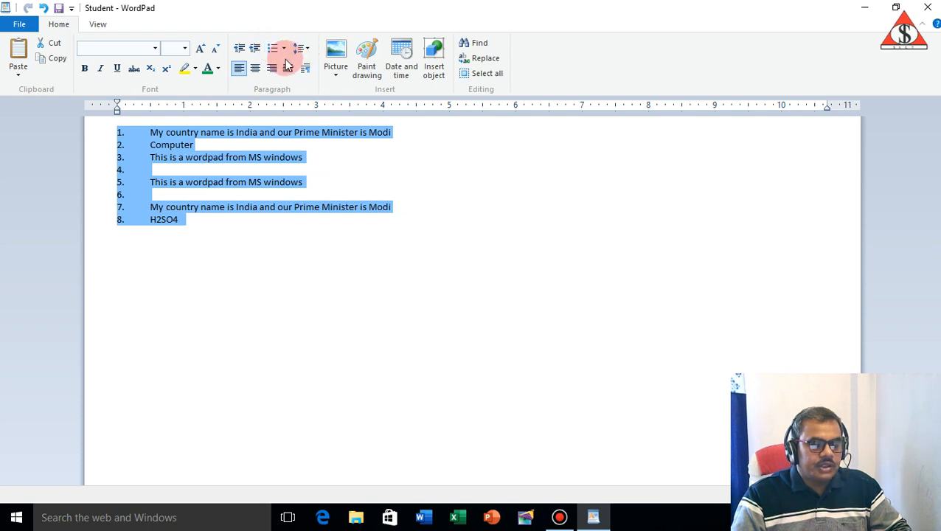
- Try centre and right alignment on the eight selected lines, returning them to left alignment
{"action": "left_click", "coordinate": [239, 71]}
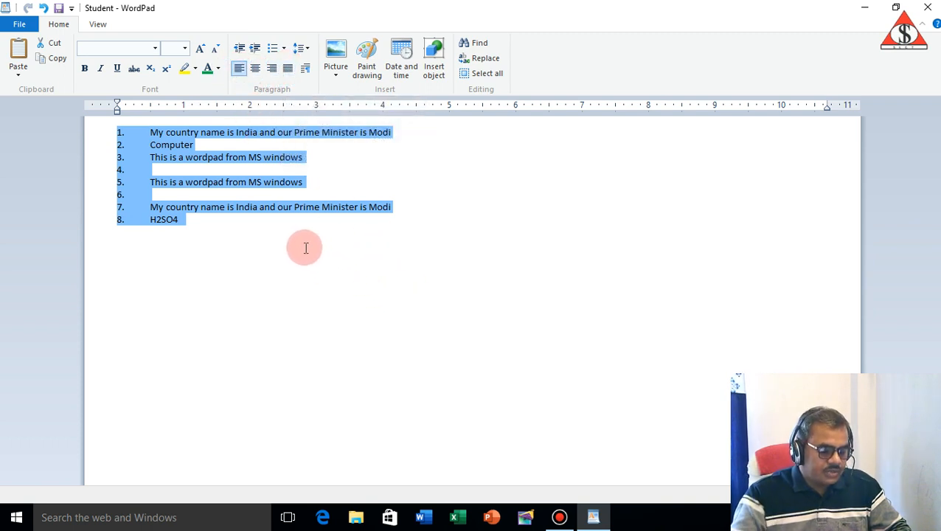
{"action": "key", "text": "ctrl+e"}
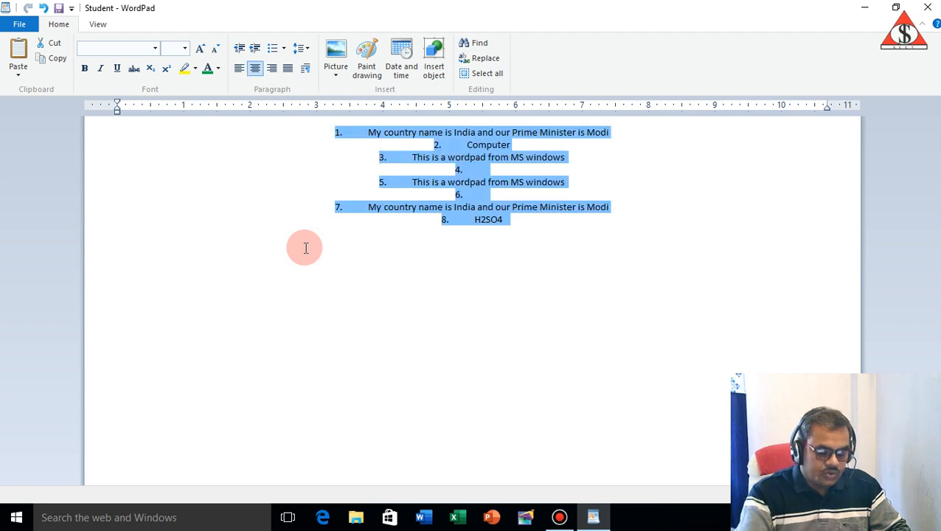
{"action": "key", "text": "ctrl+l"}
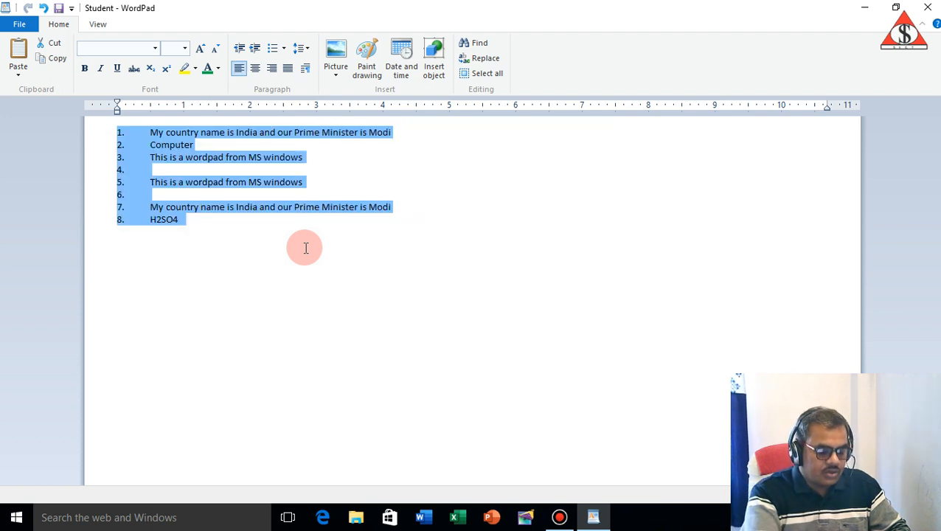
{"action": "key", "text": "ctrl+r"}
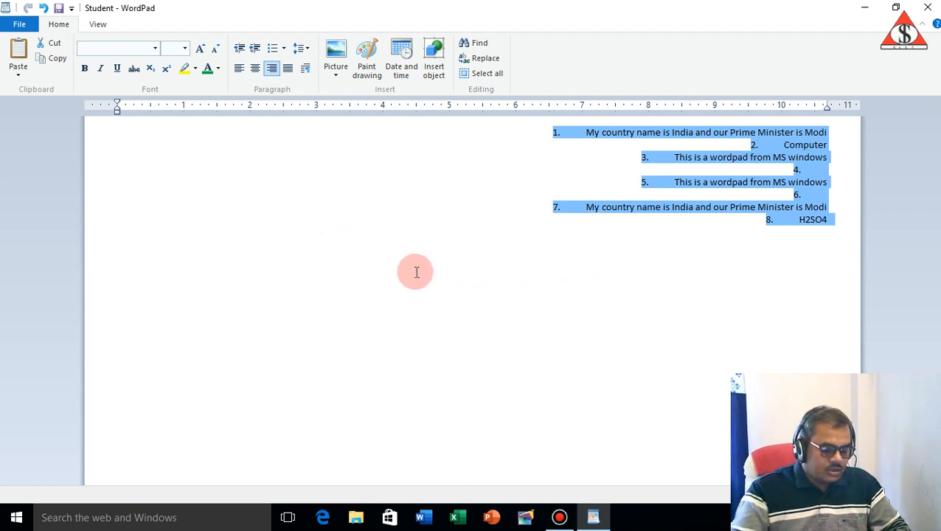
{"action": "key", "text": "ctrl+l"}
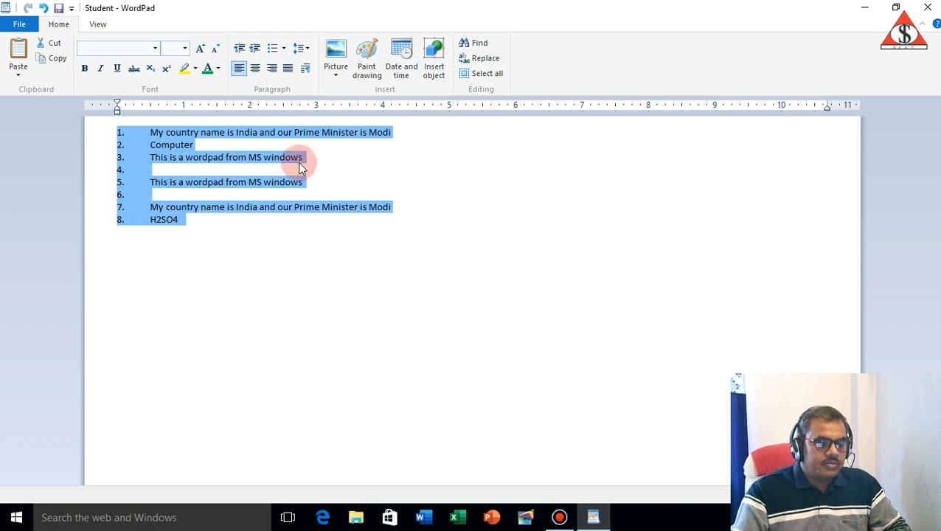
{"action": "left_click", "coordinate": [255, 72]}
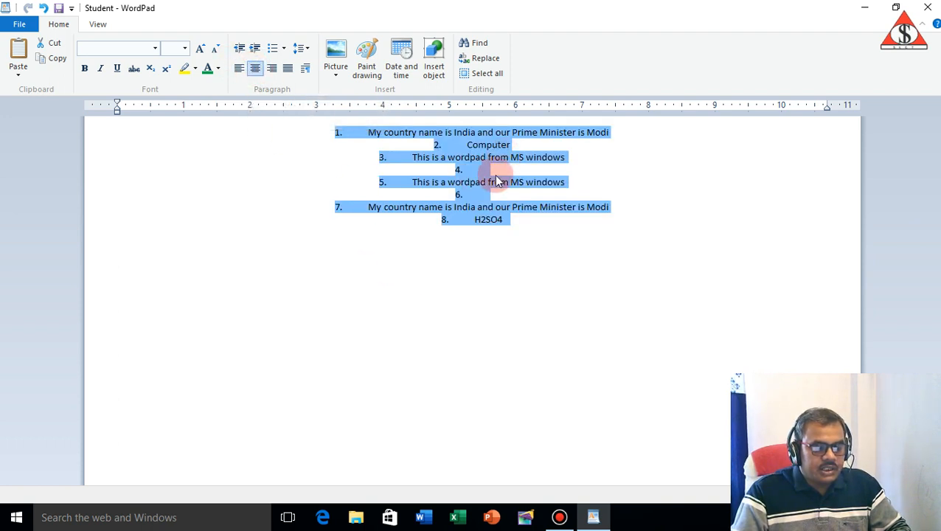
{"action": "left_click", "coordinate": [271, 68]}
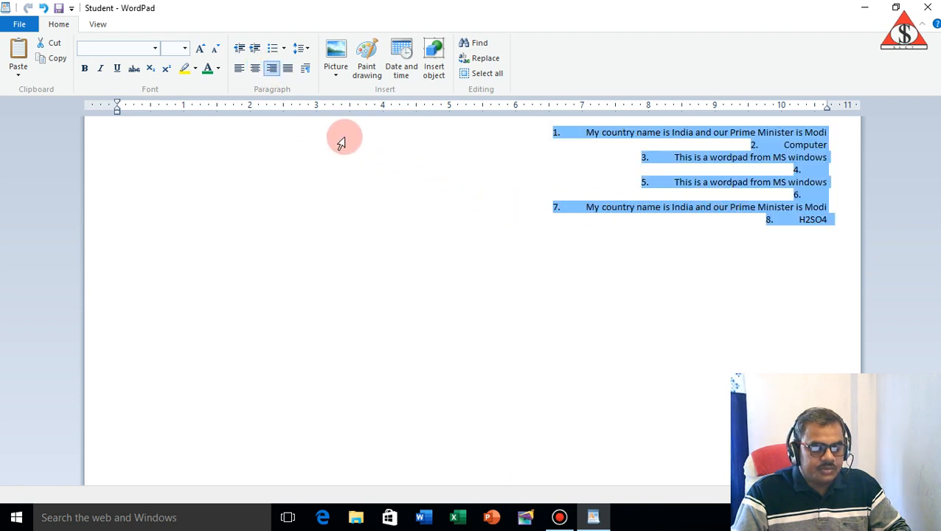
{"action": "left_click", "coordinate": [238, 70]}
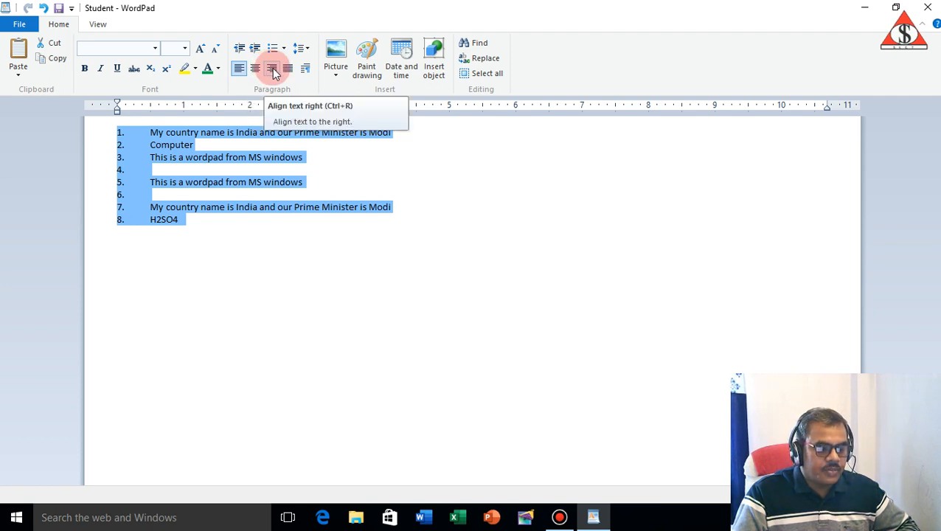
- Copy the first line's sentence "My country name is India and our Prime Minister is Modi" and delete all the document text
{"action": "left_click", "coordinate": [254, 165]}
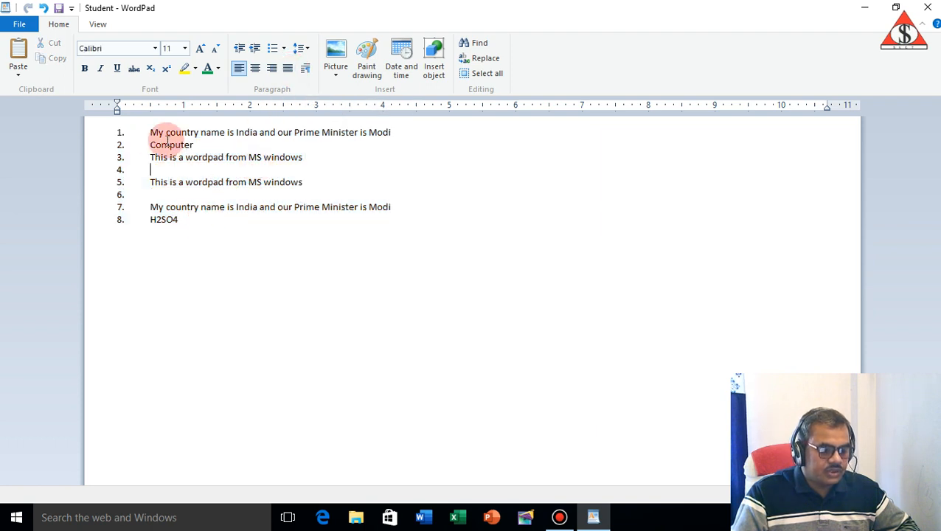
{"action": "left_click_drag", "start_coordinate": [150, 132], "coordinate": [399, 136]}
{"action": "key", "text": "ctrl+c"}
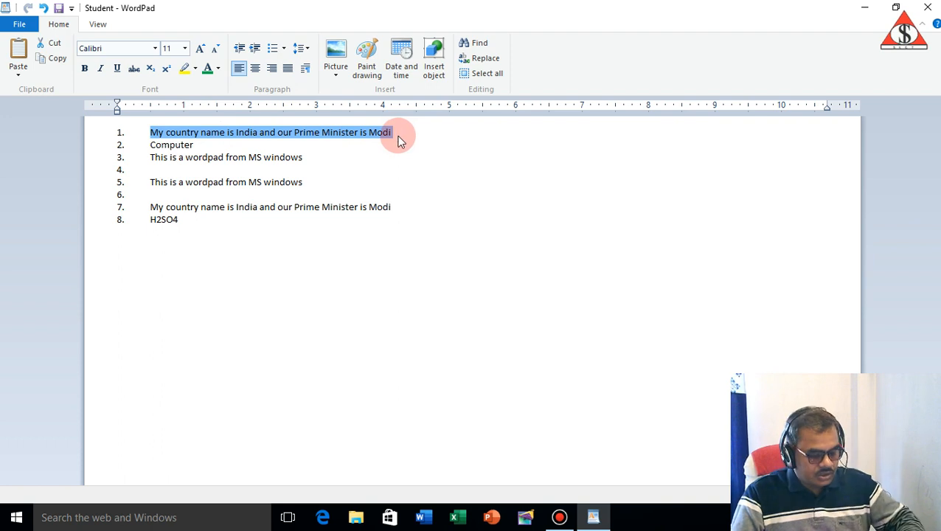
{"action": "key", "text": "Delete"}
{"action": "left_click_drag", "start_coordinate": [304, 267], "coordinate": [92, 126]}
{"action": "key", "text": "Delete"}
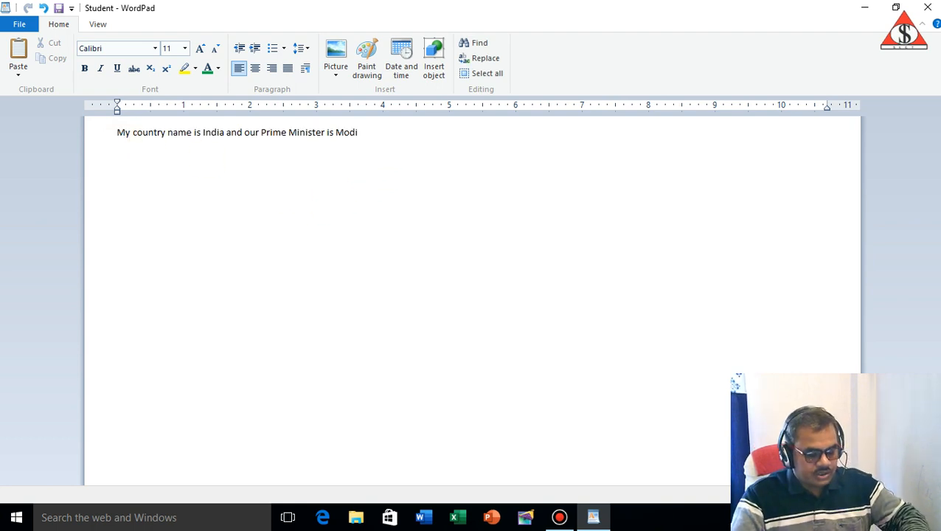
- Paste the copied sentence repeatedly to build one continuous block of text about twelve lines long
{"action": "key", "text": "ctrl+v"}
{"action": "key", "text": "ctrl+v"}
{"action": "key", "text": "ctrl+v"}
{"action": "key", "text": "ctrl+v"}
{"action": "key", "text": "ctrl+v"}
{"action": "key", "text": "ctrl+v"}
{"action": "key", "text": "ctrl+v"}
{"action": "key", "text": "ctrl+v"}
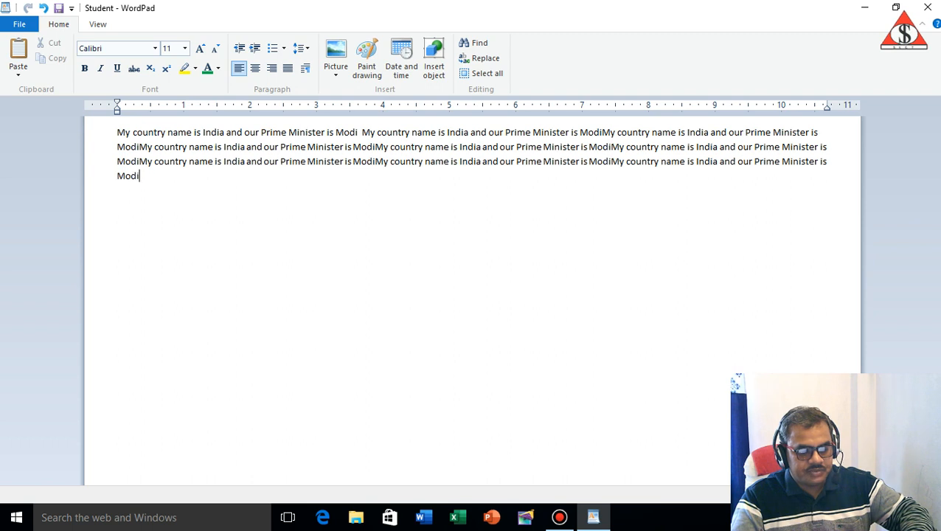
{"action": "key", "text": "ctrl+v"}
{"action": "key", "text": "ctrl+v"}
{"action": "key", "text": "ctrl+v"}
{"action": "key", "text": "ctrl+v"}
{"action": "key", "text": "ctrl+v"}
{"action": "key", "text": "ctrl+v"}
{"action": "key", "text": "ctrl+v"}
{"action": "key", "text": "ctrl+v"}
{"action": "key", "text": "ctrl+v"}
{"action": "key", "text": "ctrl+v"}
{"action": "key", "text": "ctrl+v"}
{"action": "key", "text": "ctrl+v"}
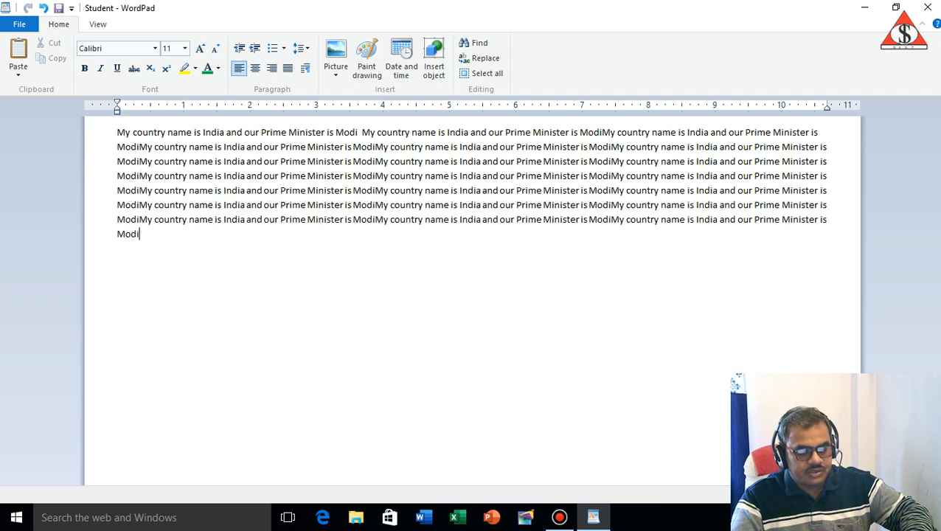
{"action": "key", "text": "ctrl+v"}
{"action": "key", "text": "ctrl+v"}
{"action": "key", "text": "ctrl+v"}
{"action": "key", "text": "ctrl+v"}
{"action": "key", "text": "ctrl+v"}
{"action": "key", "text": "ctrl+v"}
{"action": "key", "text": "ctrl+v"}
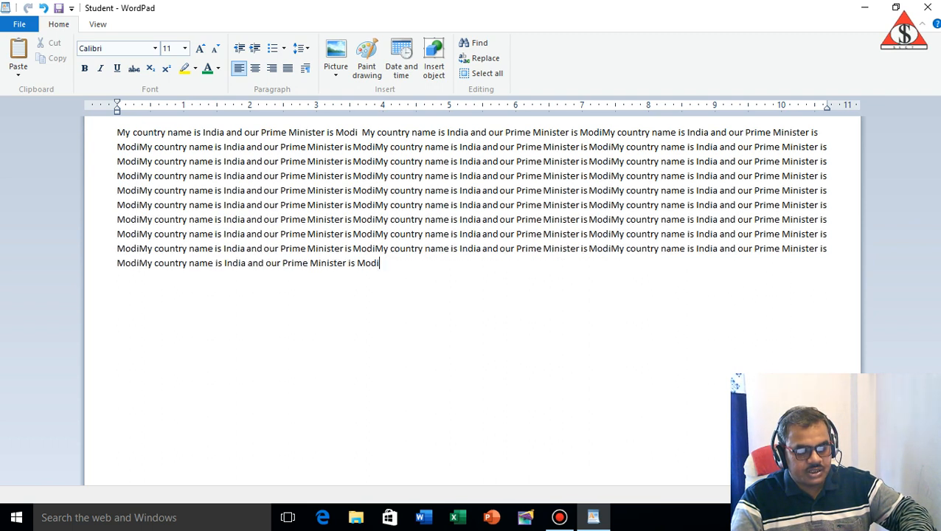
{"action": "key", "text": "ctrl+v"}
{"action": "key", "text": "ctrl+v"}
{"action": "key", "text": "ctrl+v"}
{"action": "key", "text": "ctrl+v"}
{"action": "key", "text": "ctrl+v"}
{"action": "key", "text": "ctrl+v"}
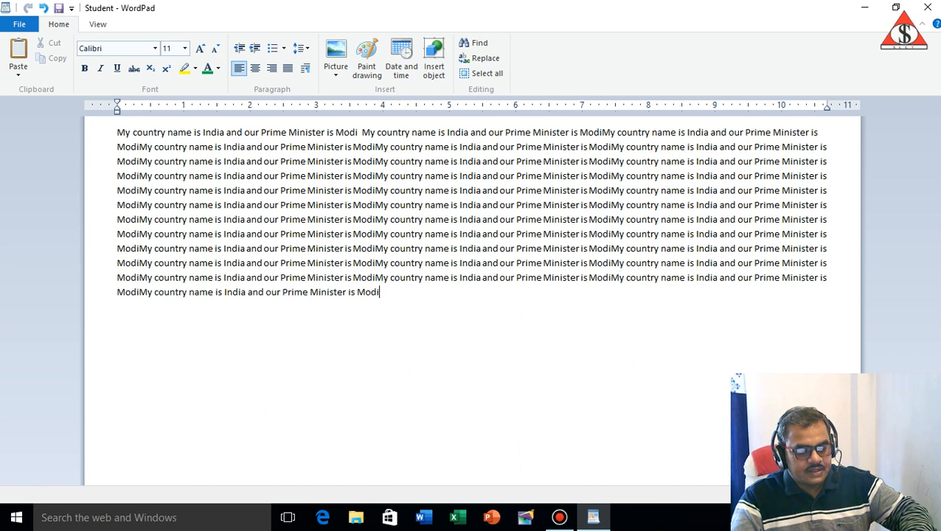
{"action": "key", "text": "ctrl+v"}
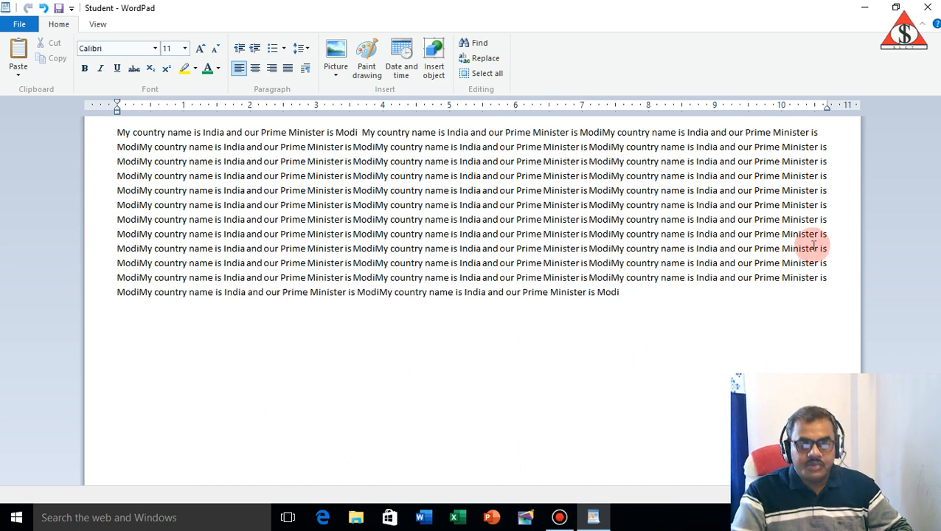
- Split the block into three paragraphs, breaking before "Minister" on the second line and before "Prime" at the end of the third
{"action": "left_click", "coordinate": [782, 147]}
{"action": "key", "text": "Return"}
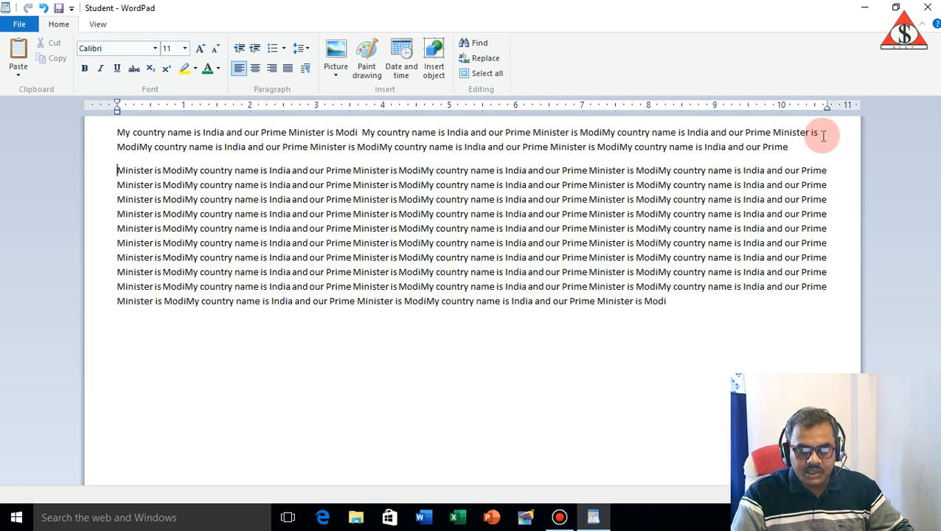
{"action": "left_click", "coordinate": [801, 171]}
{"action": "key", "text": "Return"}
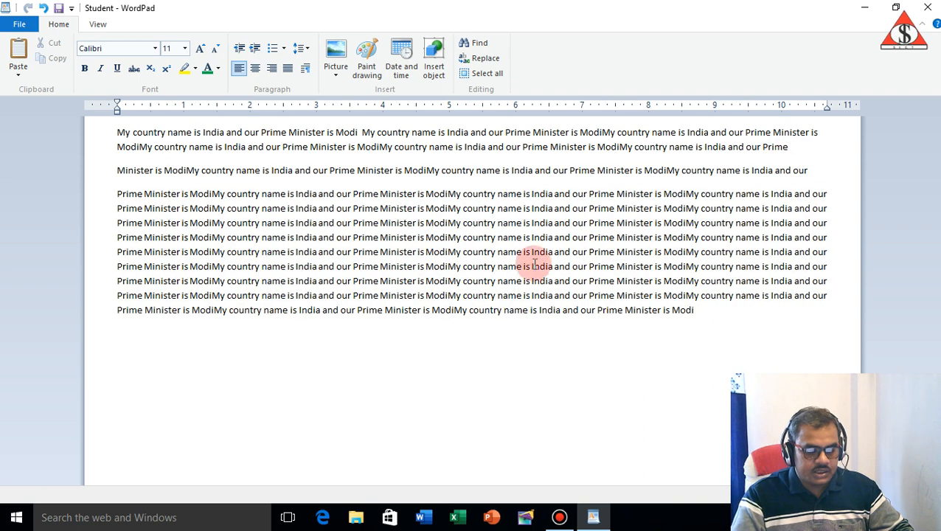
{"action": "left_click", "coordinate": [218, 147]}
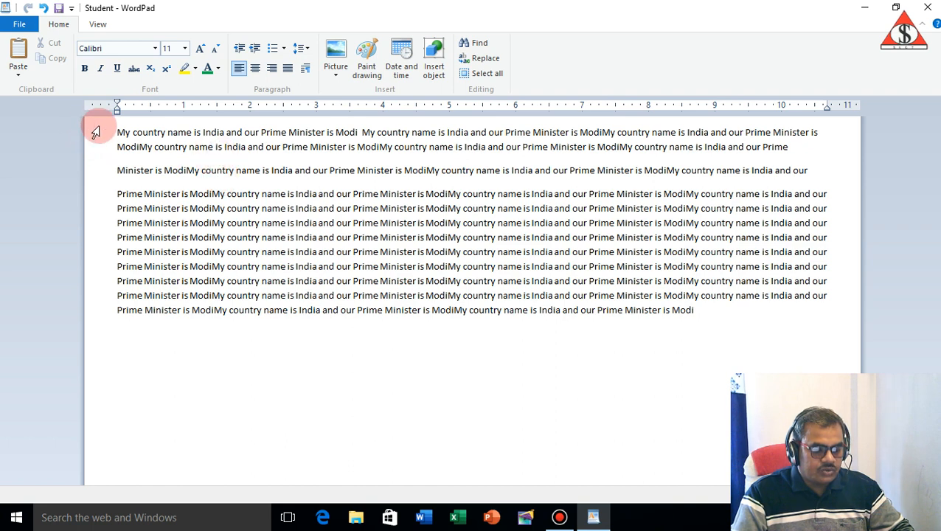
{"action": "left_click_drag", "start_coordinate": [108, 133], "coordinate": [126, 241]}
{"action": "left_click", "coordinate": [437, 272]}
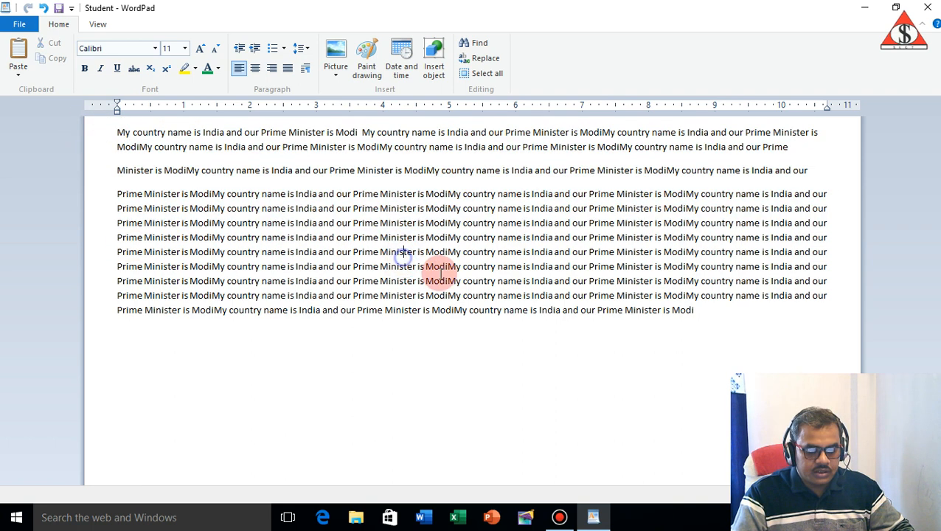
- Delete "ModiMy country" and the following word "India" from the third paragraph's fourth line
{"action": "left_click_drag", "start_coordinate": [427, 238], "coordinate": [490, 238]}
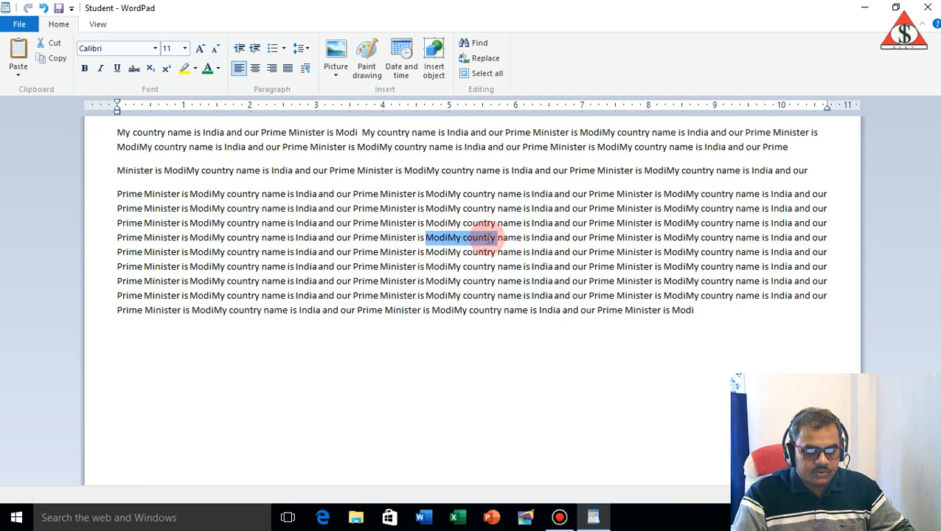
{"action": "key", "text": "Delete"}
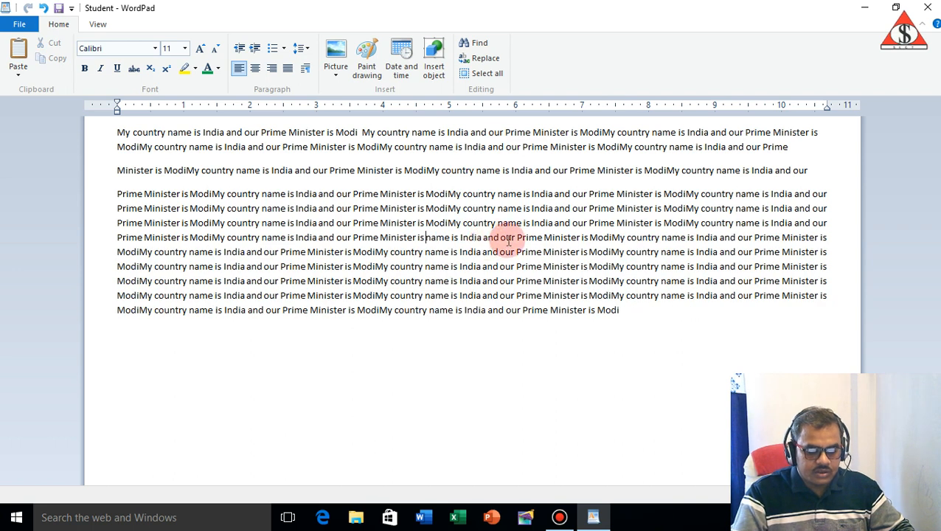
{"action": "double_click", "coordinate": [470, 237]}
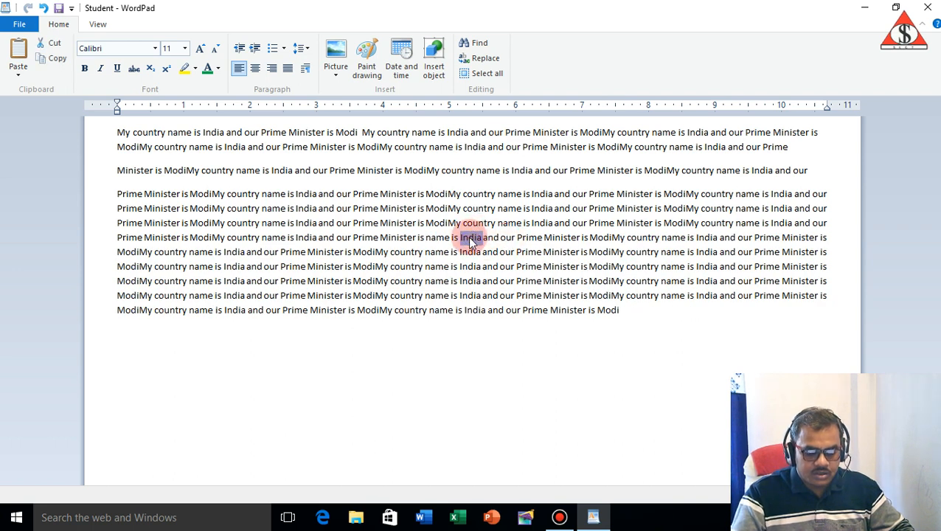
{"action": "key", "text": "Delete"}
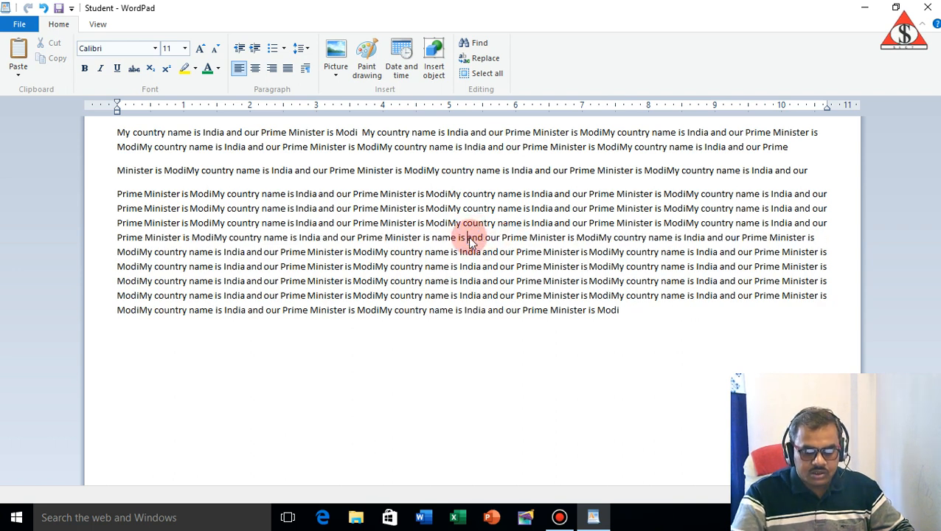
- Select all three paragraphs and justify them
{"action": "left_click", "coordinate": [817, 234]}
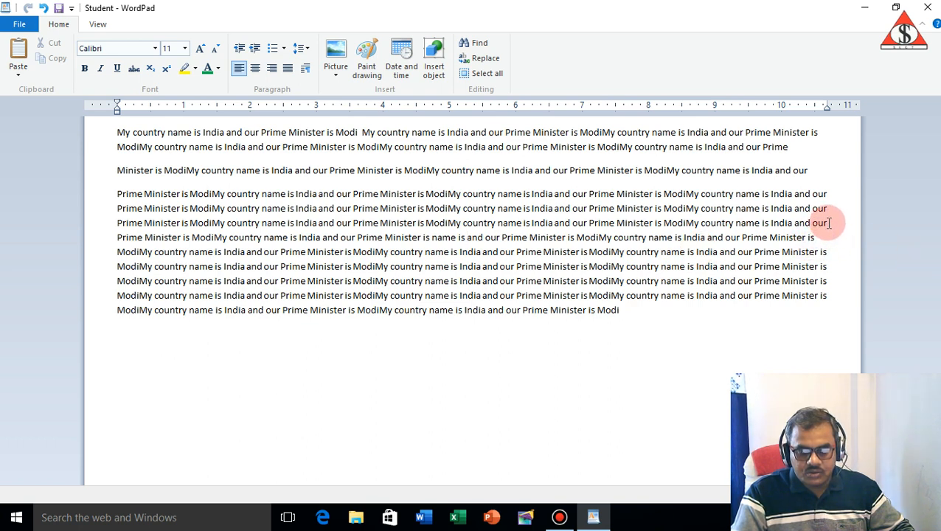
{"action": "left_click", "coordinate": [819, 147]}
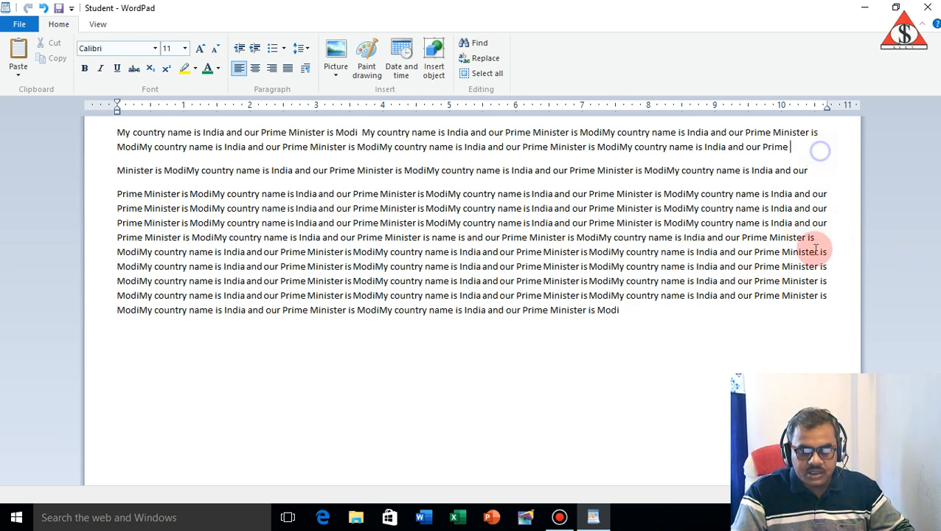
{"action": "left_click_drag", "start_coordinate": [110, 131], "coordinate": [130, 328]}
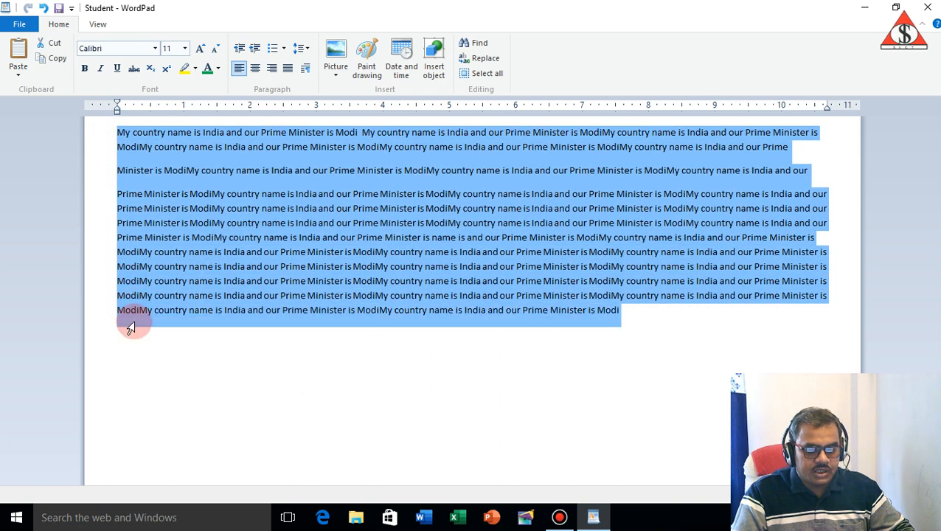
{"action": "left_click", "coordinate": [287, 69]}
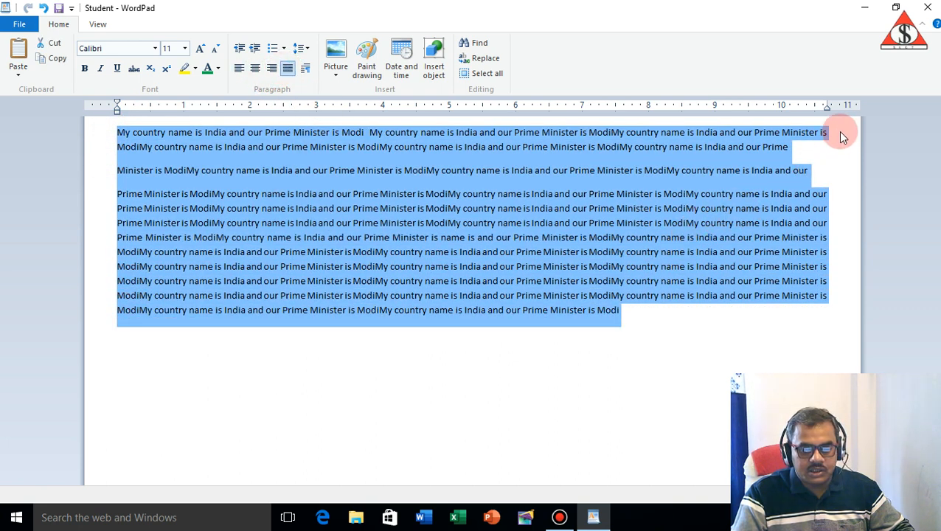
- Merge the three paragraphs into one by removing the breaks after "Prime" and after "our"
{"action": "left_click", "coordinate": [805, 149]}
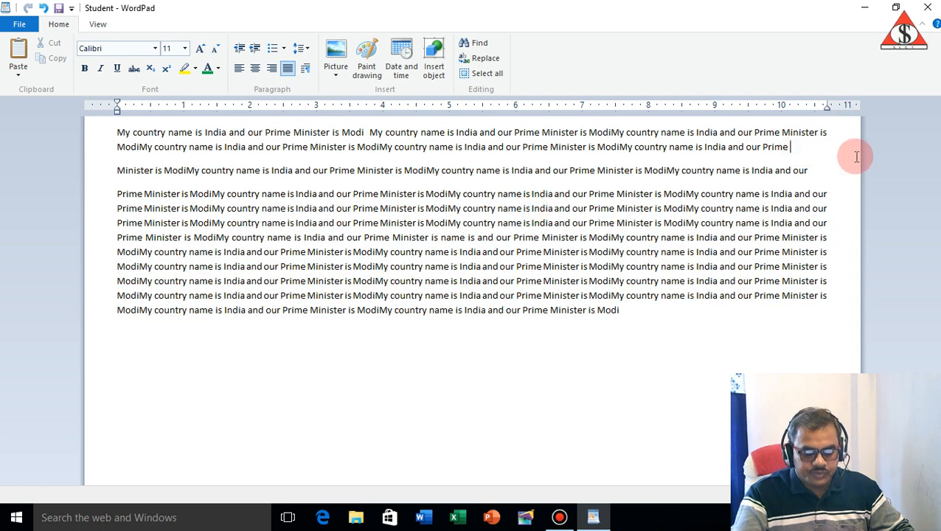
{"action": "key", "text": "Delete"}
{"action": "left_click", "coordinate": [785, 168]}
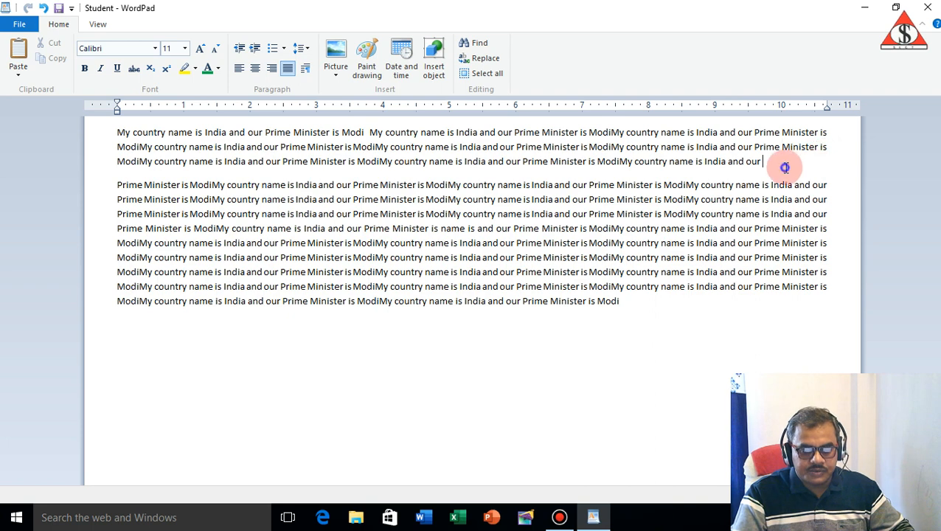
{"action": "key", "text": "Delete"}
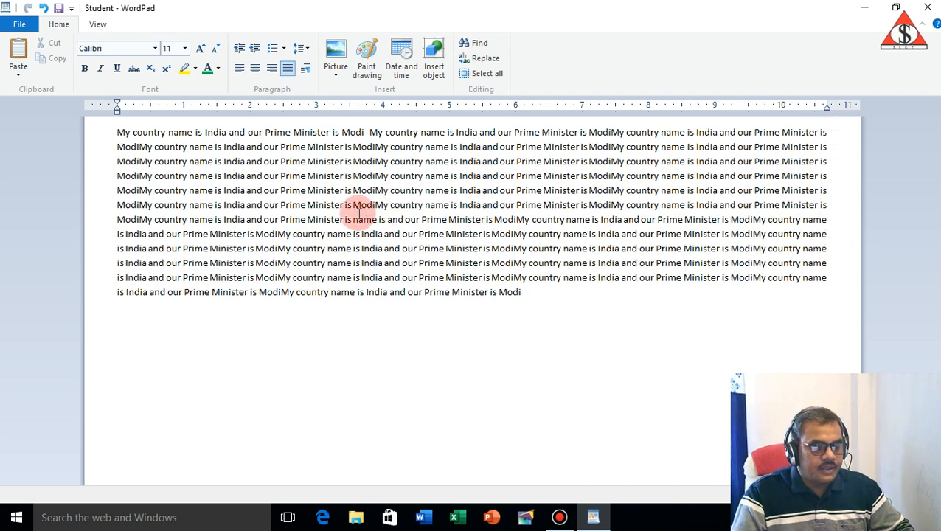
- Select the whole paragraph and try left, right and centre alignment, returning it to left alignment
{"action": "left_click", "coordinate": [104, 137]}
{"action": "left_click_drag", "start_coordinate": [104, 137], "coordinate": [235, 300]}
{"action": "left_click", "coordinate": [238, 71]}
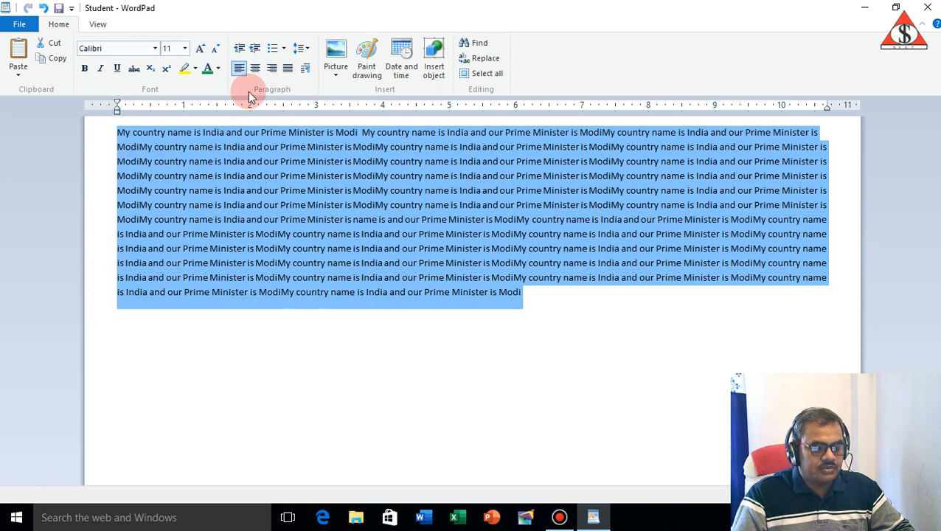
{"action": "left_click", "coordinate": [271, 68]}
{"action": "left_click", "coordinate": [252, 69]}
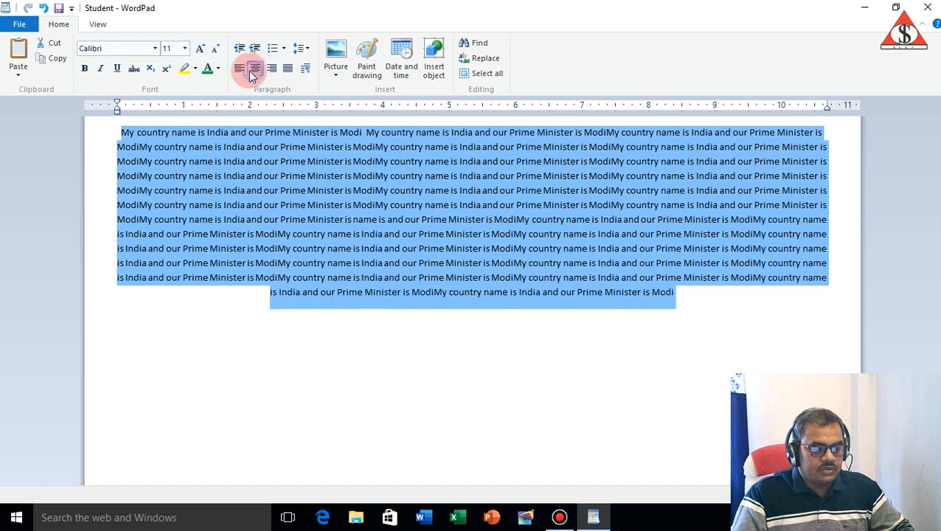
{"action": "left_click", "coordinate": [239, 69]}
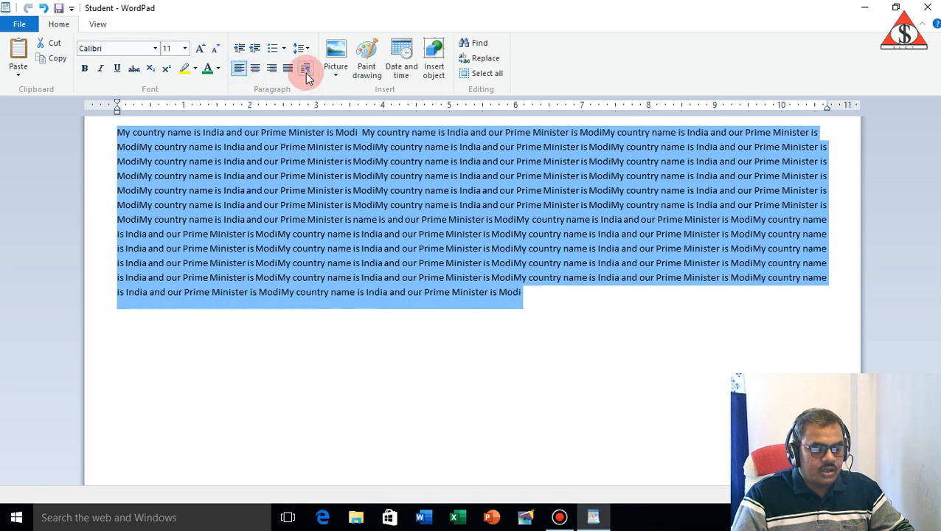
- Set the selected paragraph's left indentation to 0.5 inch in the paragraph settings
{"action": "left_click", "coordinate": [305, 71]}
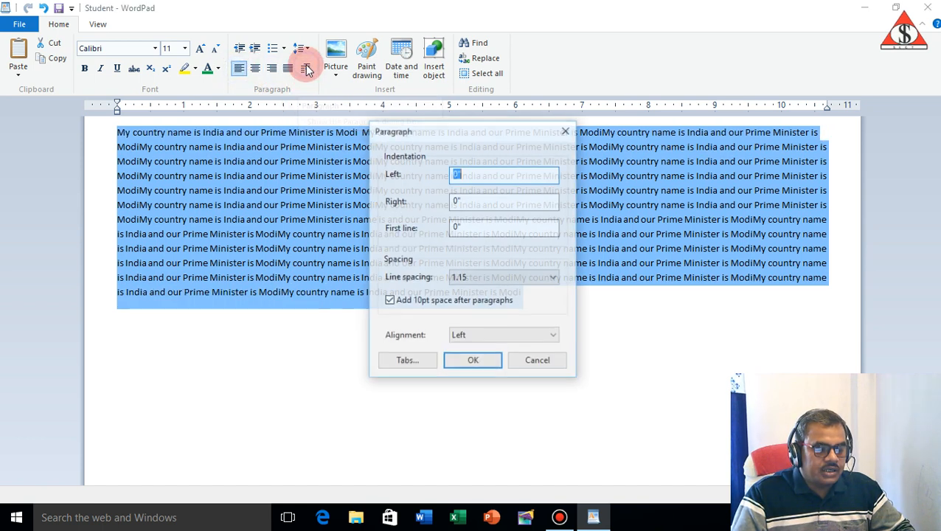
{"action": "left_click", "coordinate": [537, 361]}
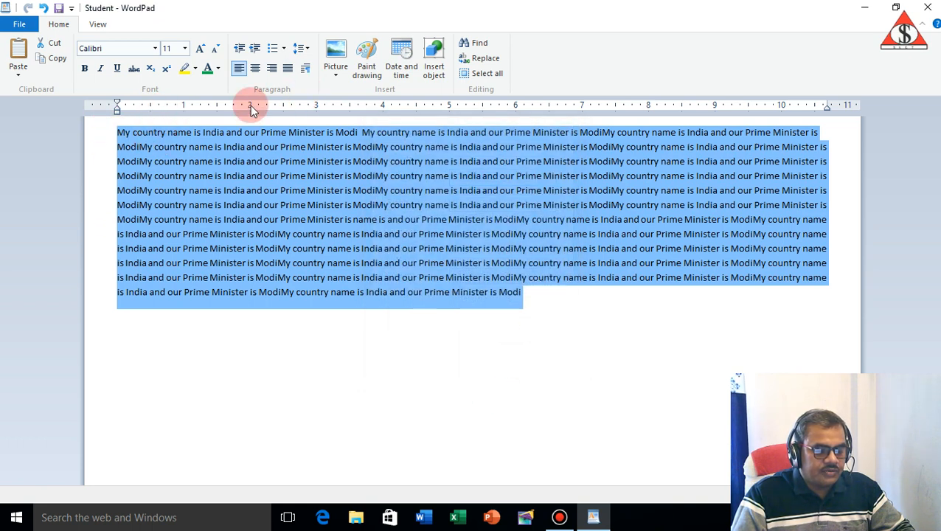
{"action": "left_click", "coordinate": [307, 69]}
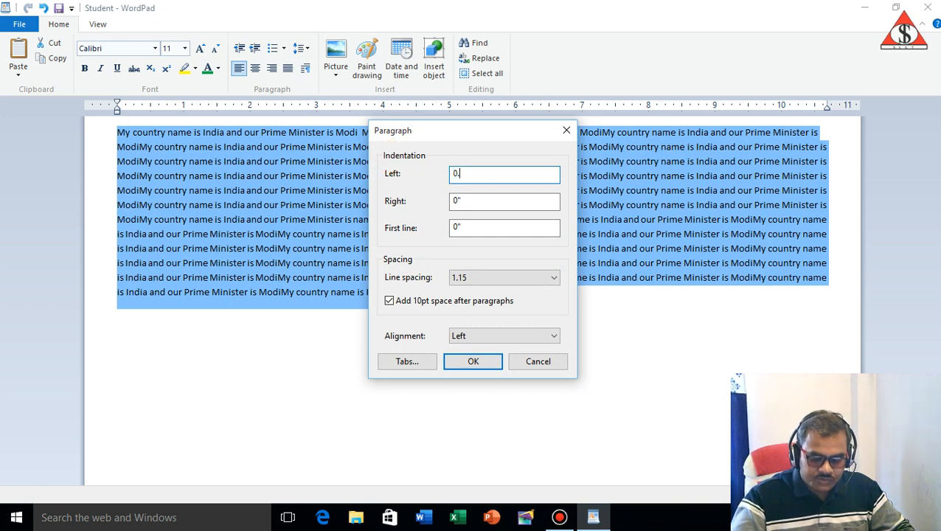
{"action": "left_click", "coordinate": [474, 362]}
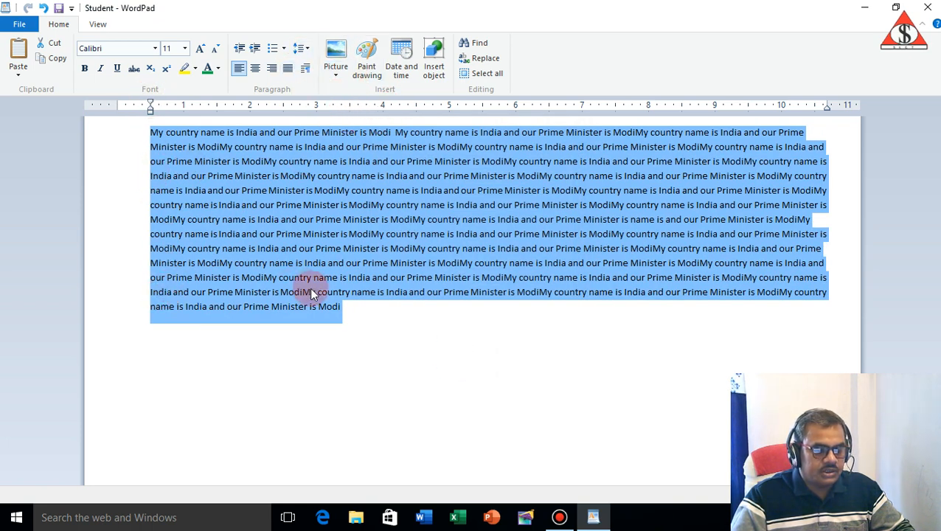
- Insert the picture WIN_20200409_07_15_16_Pro from the Camera Roll folder below the paragraph
{"action": "left_click", "coordinate": [371, 348]}
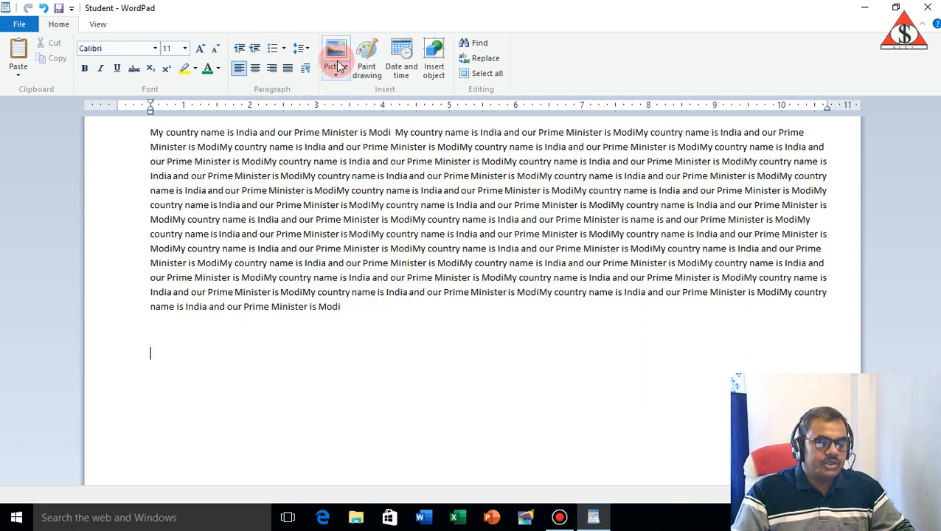
{"action": "left_click", "coordinate": [337, 78]}
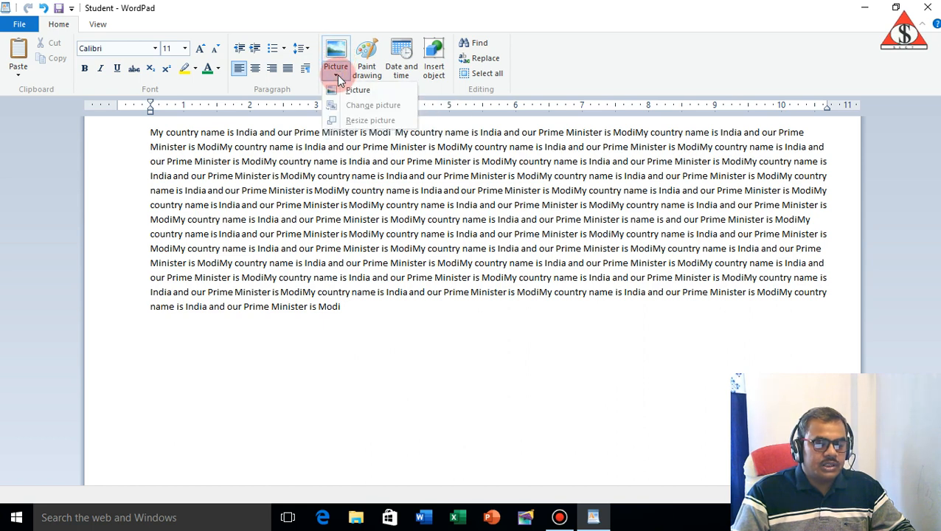
{"action": "left_click", "coordinate": [361, 92]}
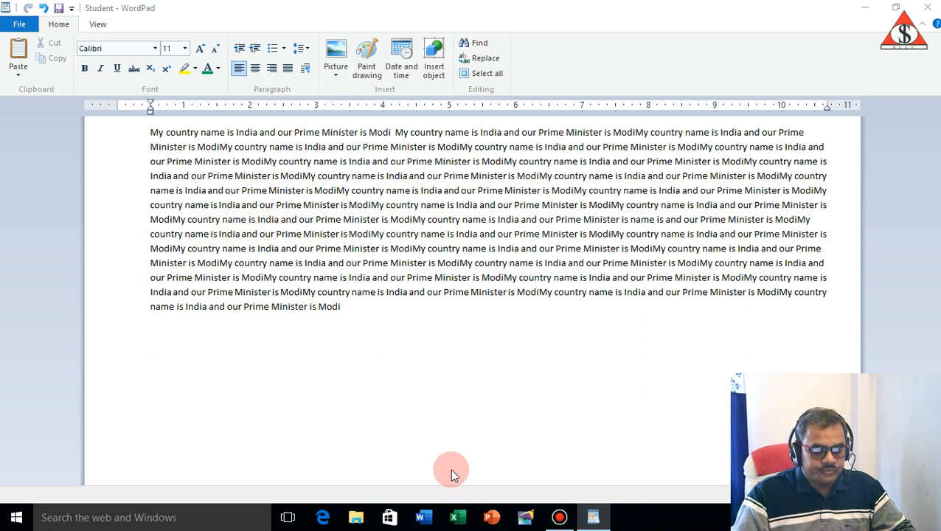
{"action": "left_click", "coordinate": [336, 52]}
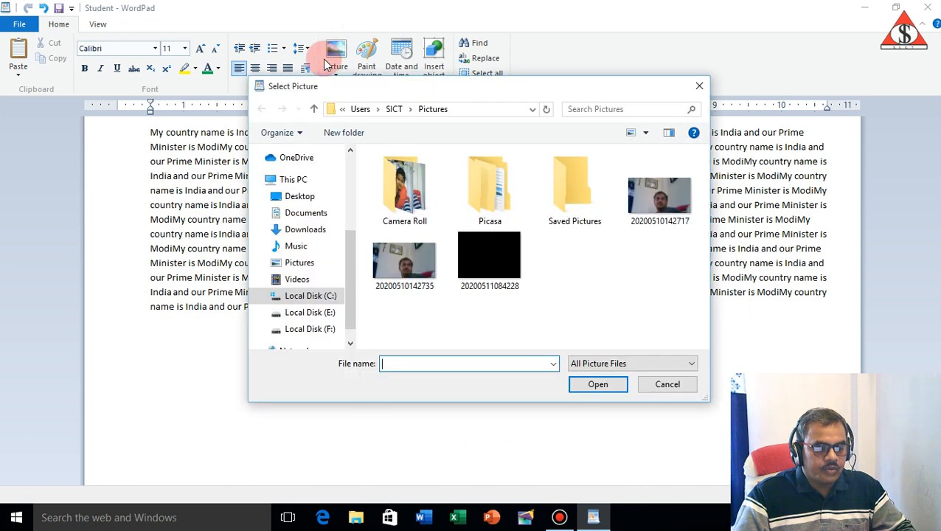
{"action": "double_click", "coordinate": [413, 214]}
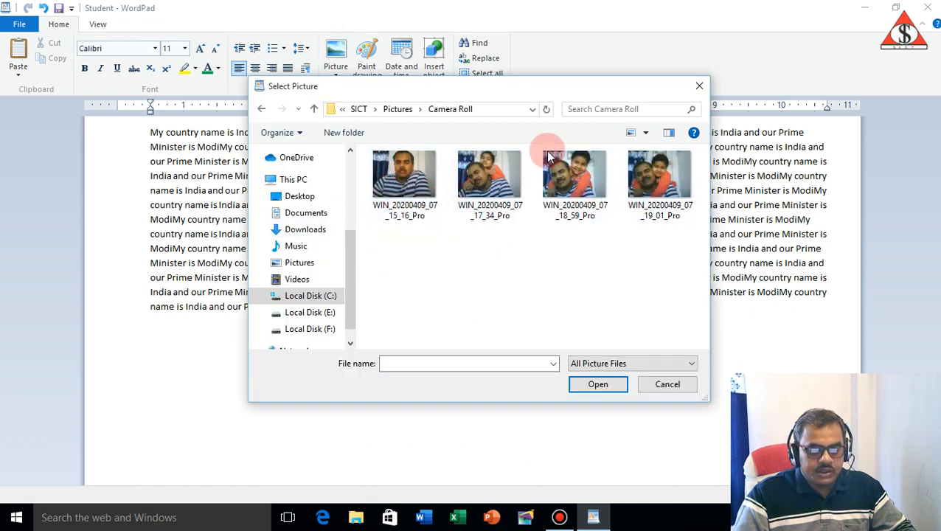
{"action": "left_click", "coordinate": [408, 186]}
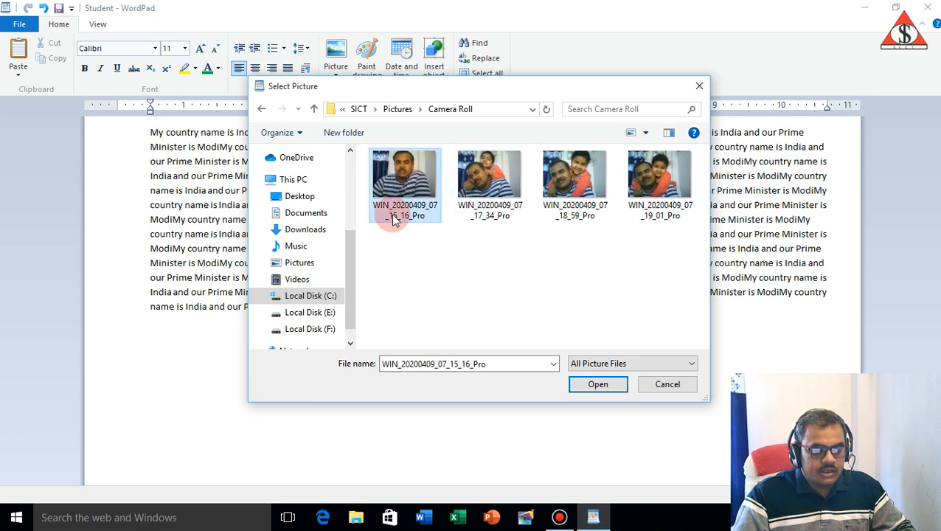
{"action": "left_click", "coordinate": [598, 384]}
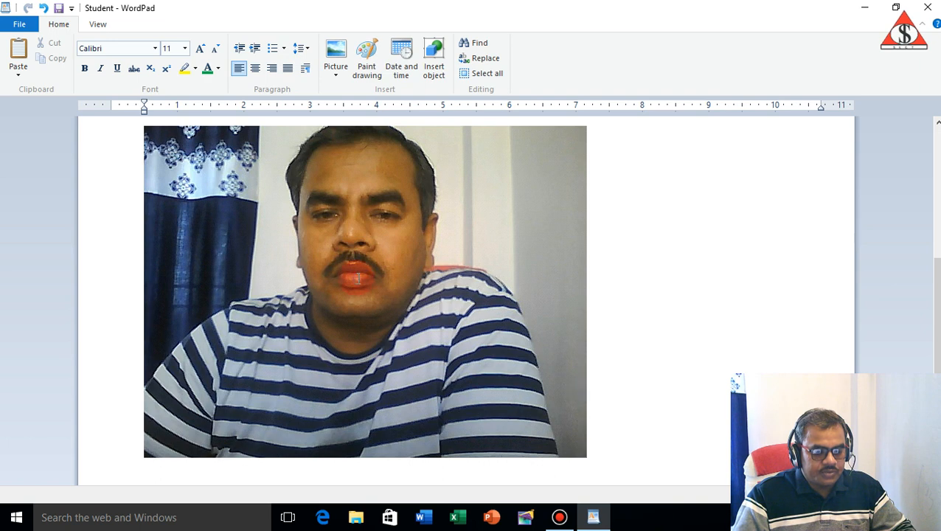
- Shrink the inserted picture proportionally to about 2.1 inches wide and undo both the resizing and the insertion
{"action": "left_click", "coordinate": [357, 276]}
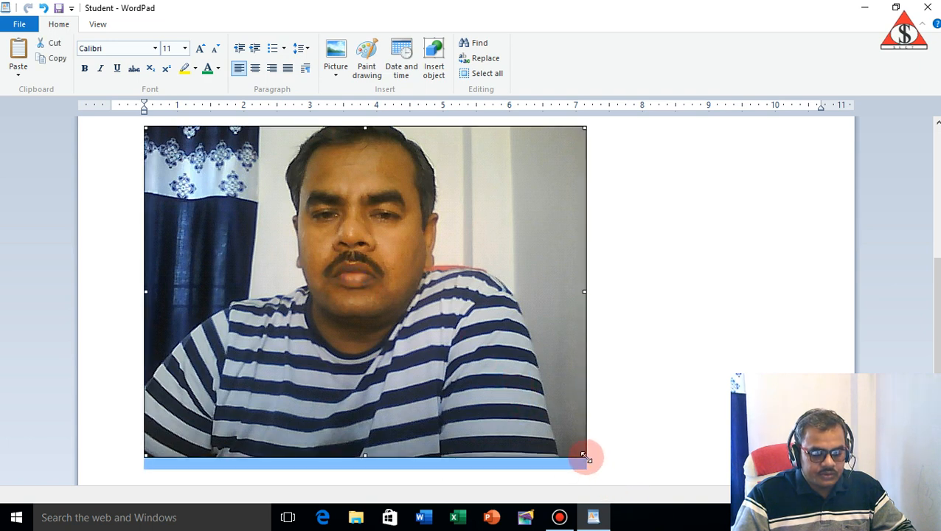
{"action": "left_click_drag", "start_coordinate": [584, 457], "coordinate": [259, 189]}
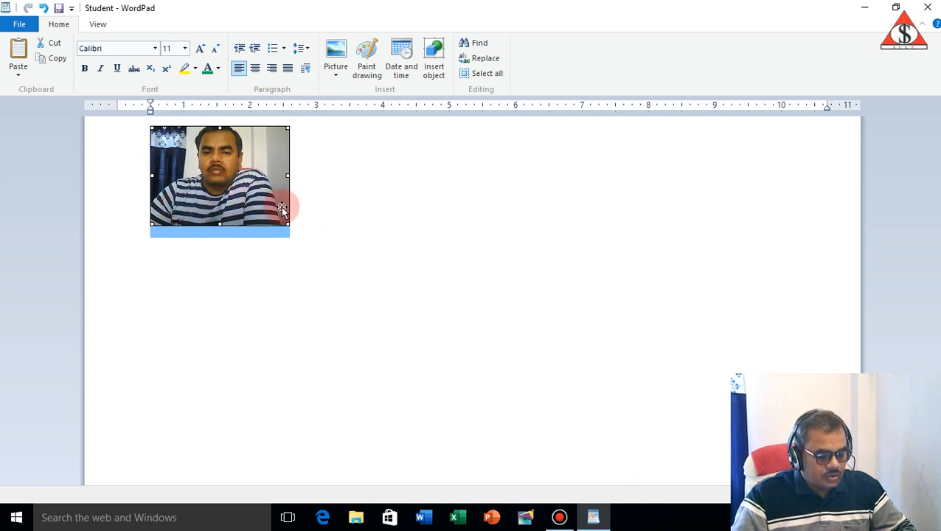
{"action": "key", "text": "ctrl+z"}
{"action": "key", "text": "ctrl+z"}
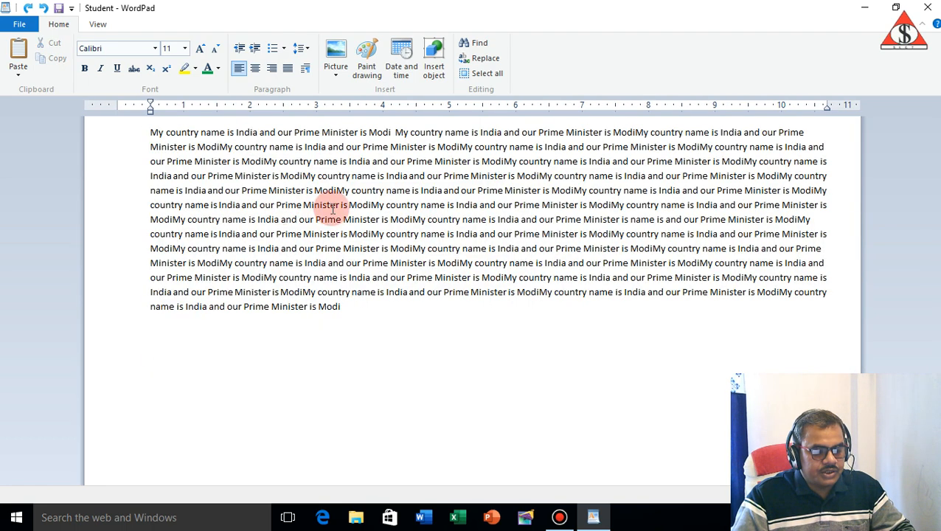
{"action": "left_click", "coordinate": [353, 218]}
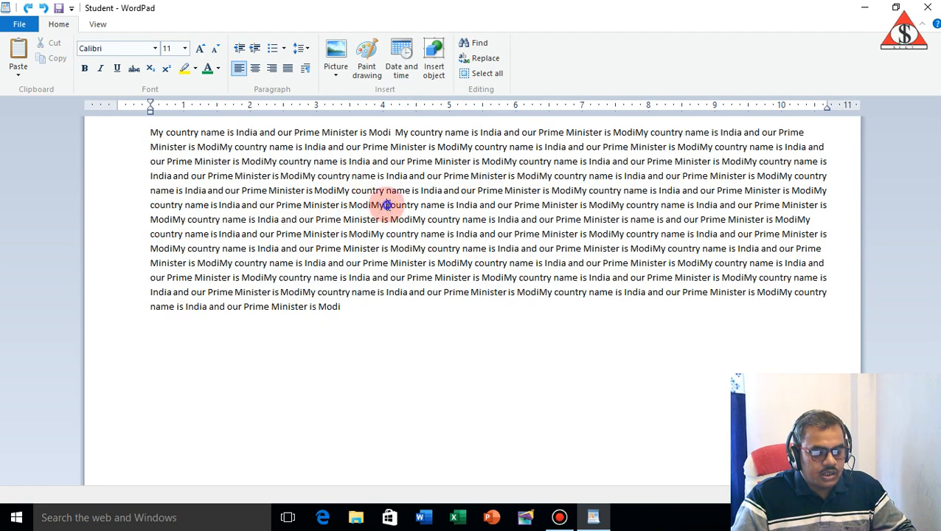
{"action": "left_click", "coordinate": [336, 72]}
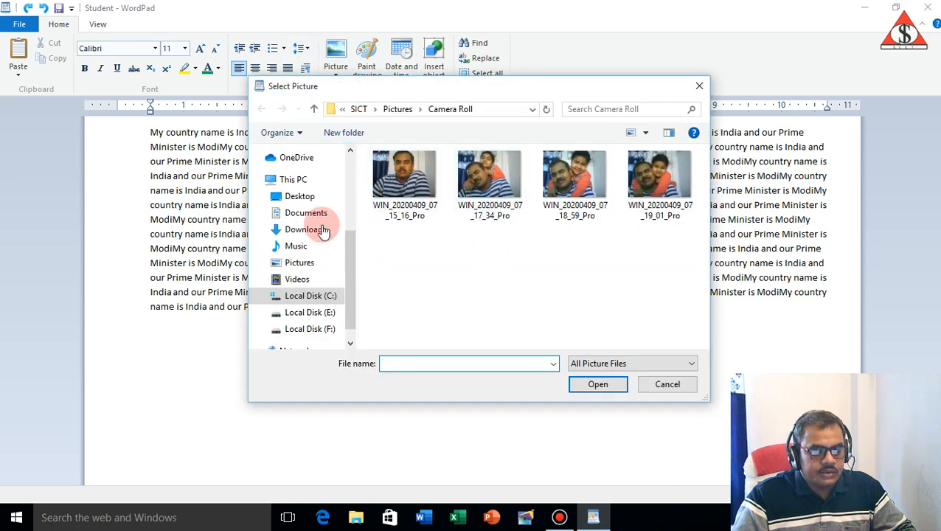
{"action": "left_click", "coordinate": [301, 216]}
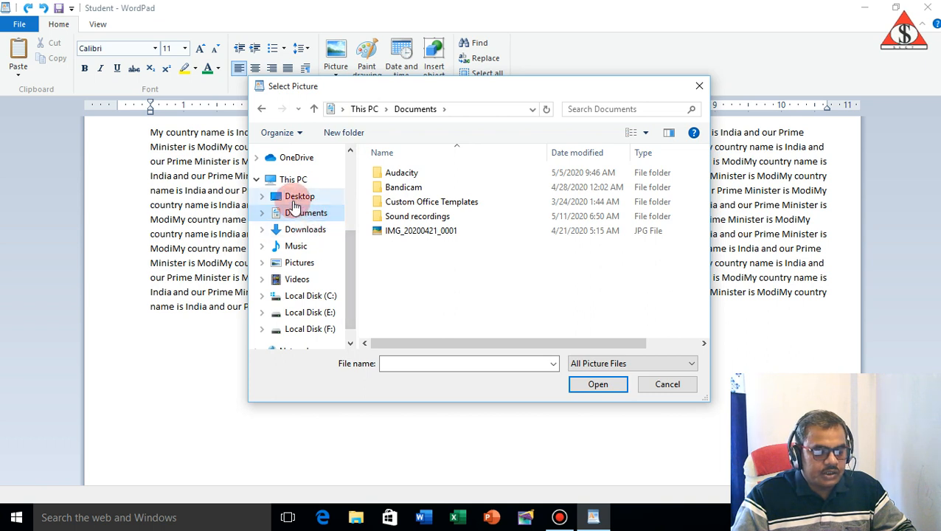
{"action": "left_click", "coordinate": [295, 200]}
{"action": "left_click", "coordinate": [391, 187]}
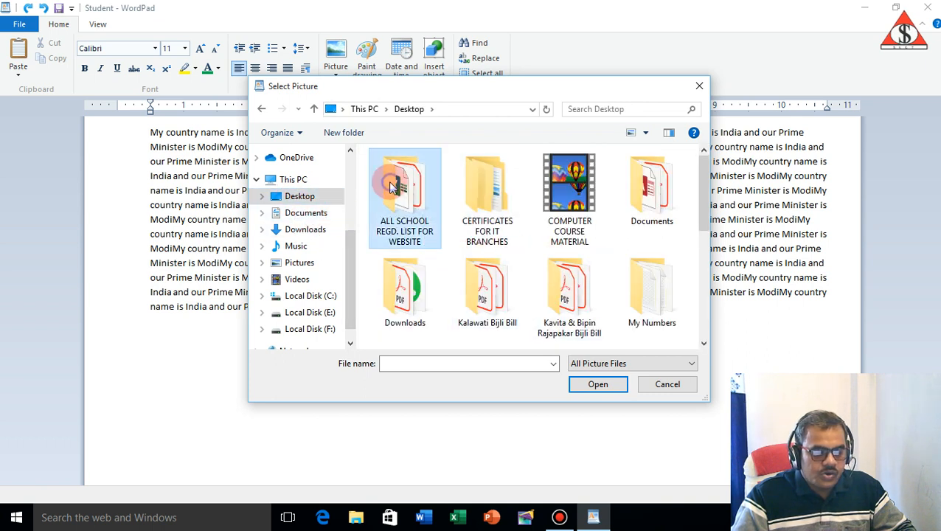
{"action": "left_click", "coordinate": [293, 265]}
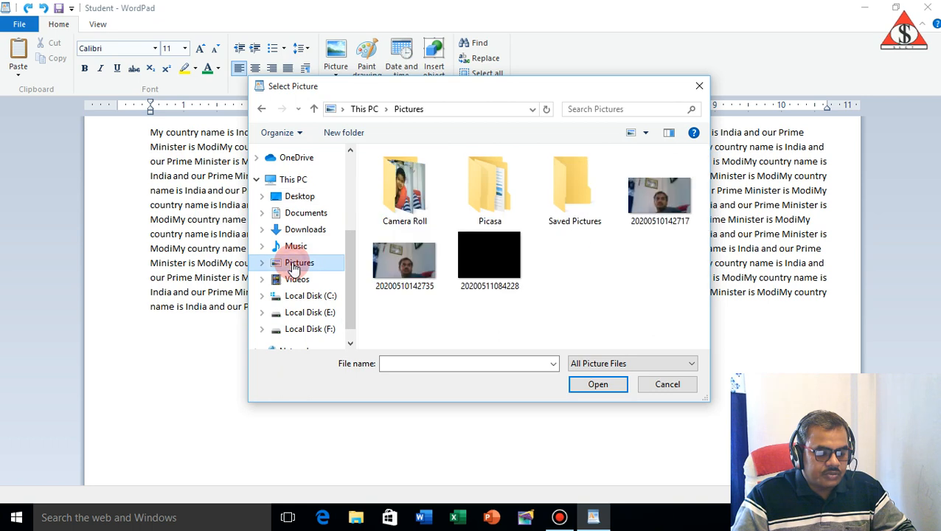
{"action": "double_click", "coordinate": [574, 199]}
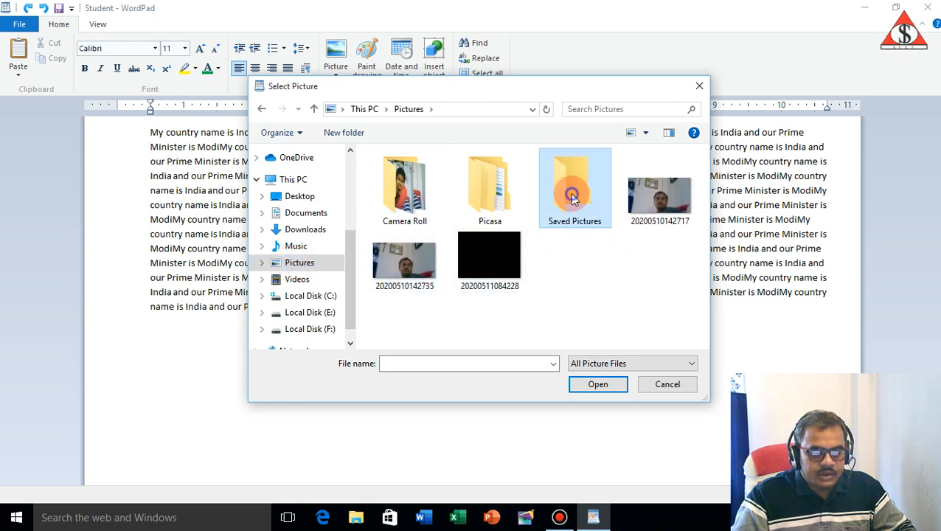
{"action": "left_click", "coordinate": [314, 110]}
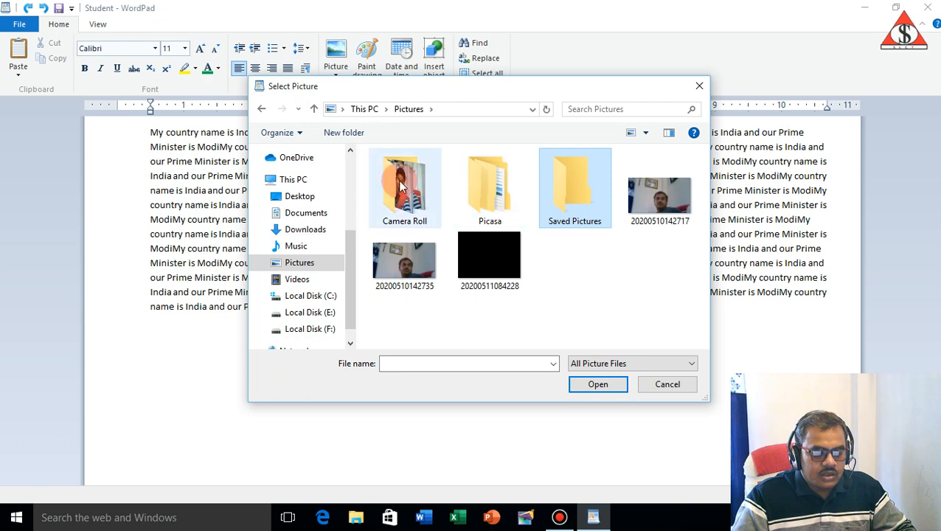
{"action": "left_click", "coordinate": [659, 193]}
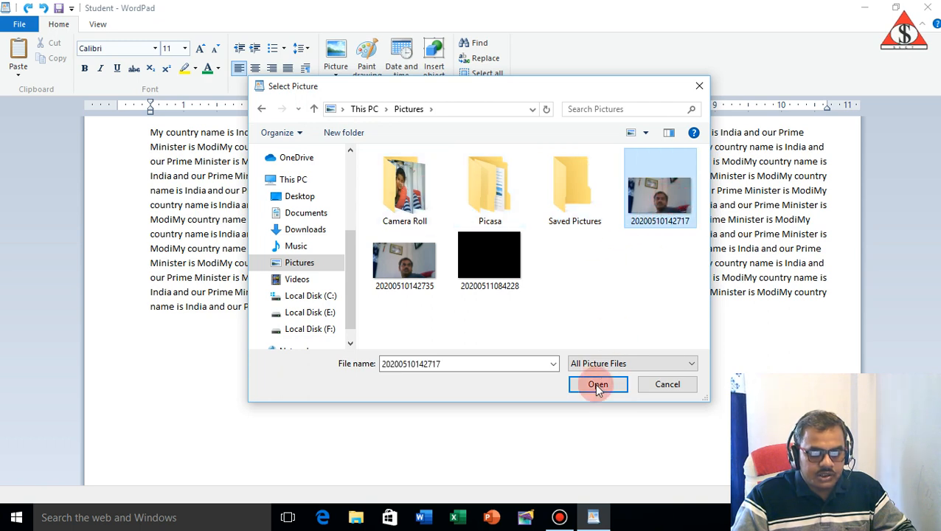
{"action": "left_click", "coordinate": [598, 385]}
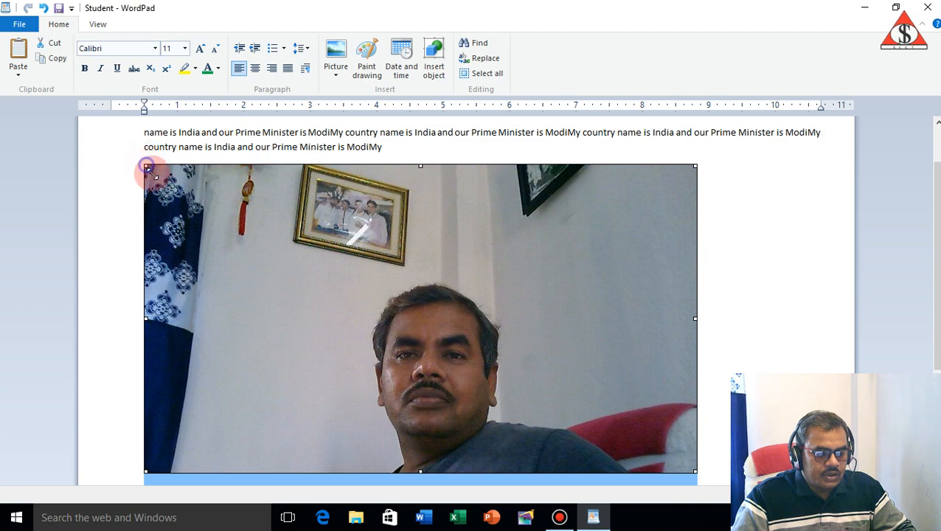
- Shrink the inserted picture proportionally to about 2.7 inches wide
{"action": "left_click_drag", "start_coordinate": [146, 168], "coordinate": [541, 375]}
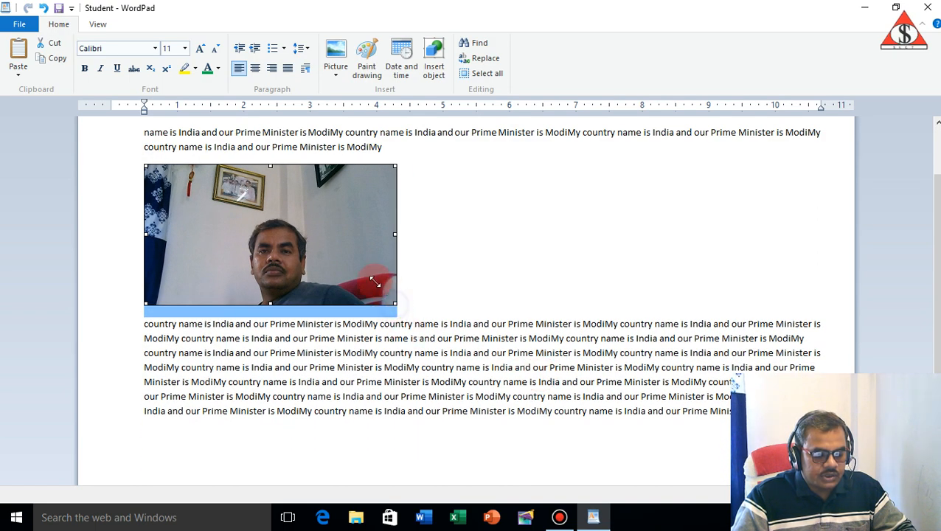
{"action": "left_click_drag", "start_coordinate": [375, 282], "coordinate": [322, 262]}
{"action": "left_click", "coordinate": [344, 220]}
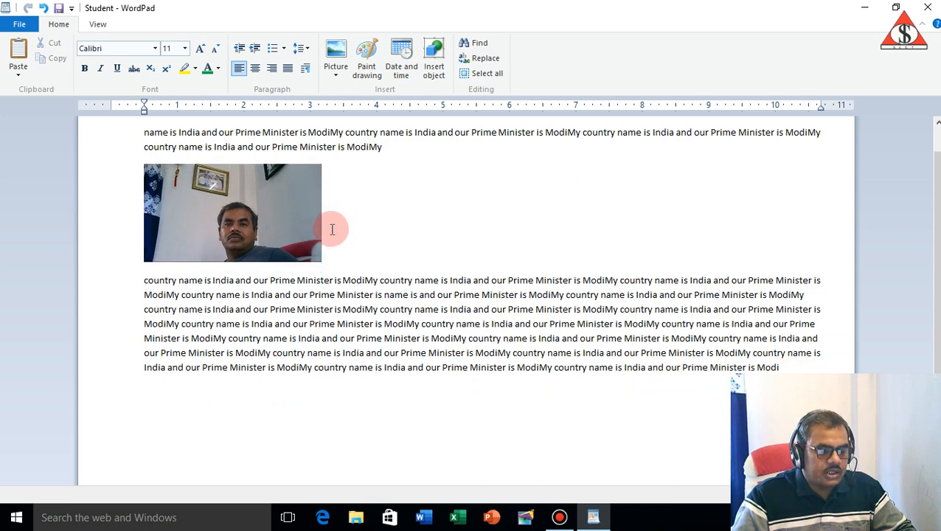
- Try centre and right alignment on the picture, then return it to left alignment
{"action": "left_click", "coordinate": [255, 68]}
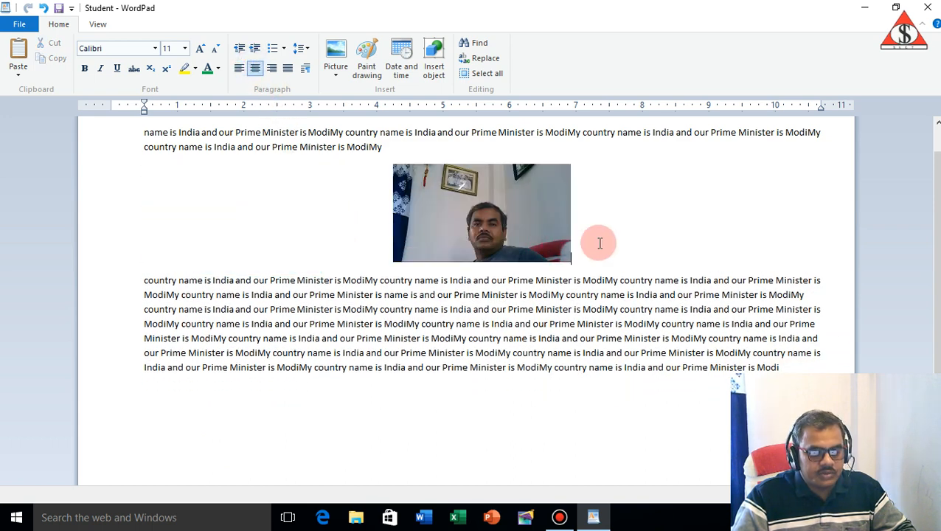
{"action": "left_click", "coordinate": [272, 69]}
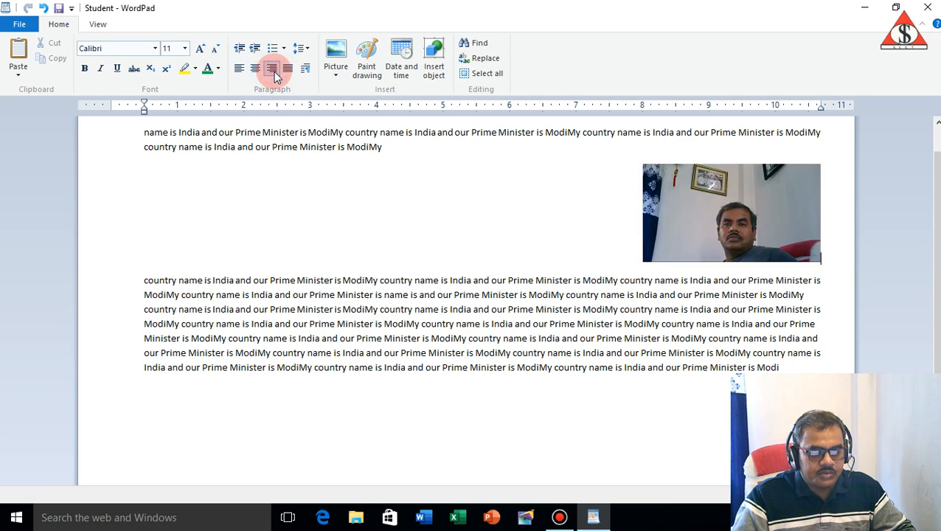
{"action": "left_click", "coordinate": [239, 71]}
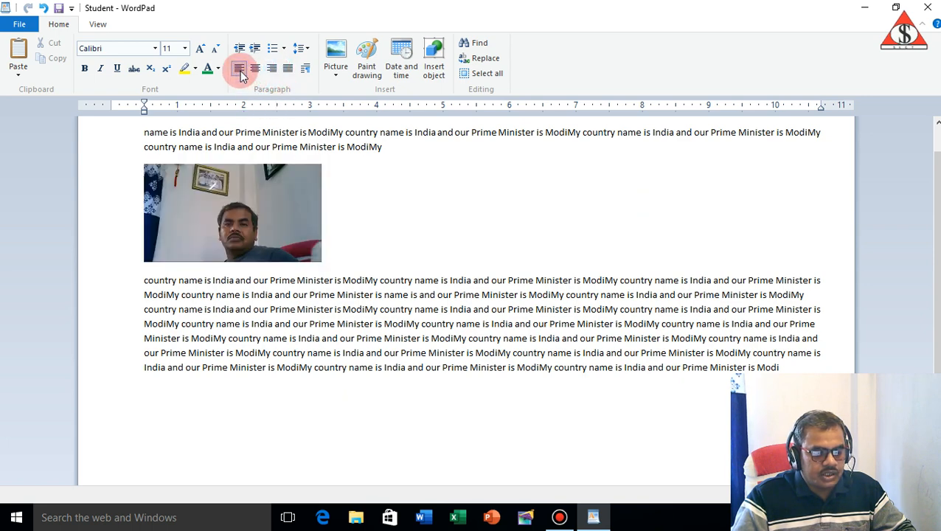
- Reduce the left-aligned picture further to about 1.8 inches wide, keeping its proportions
{"action": "left_click", "coordinate": [333, 235]}
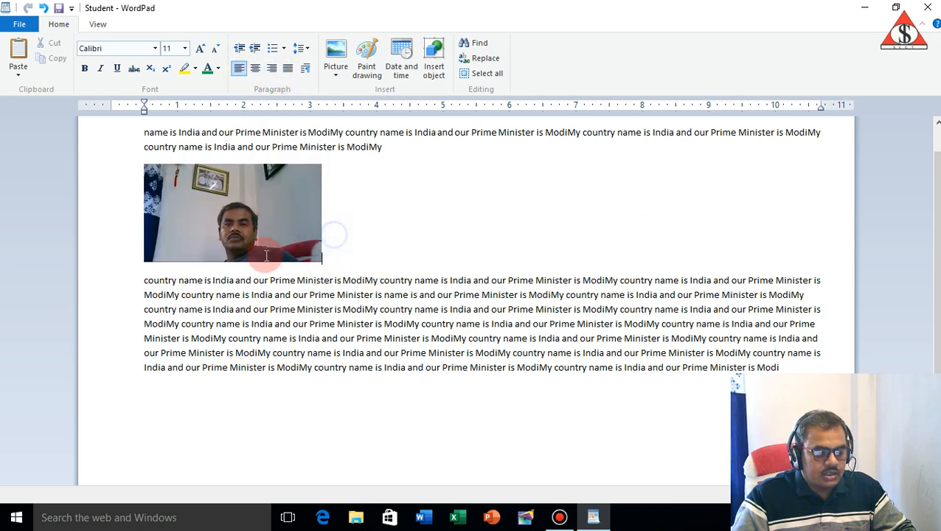
{"action": "left_click", "coordinate": [221, 219]}
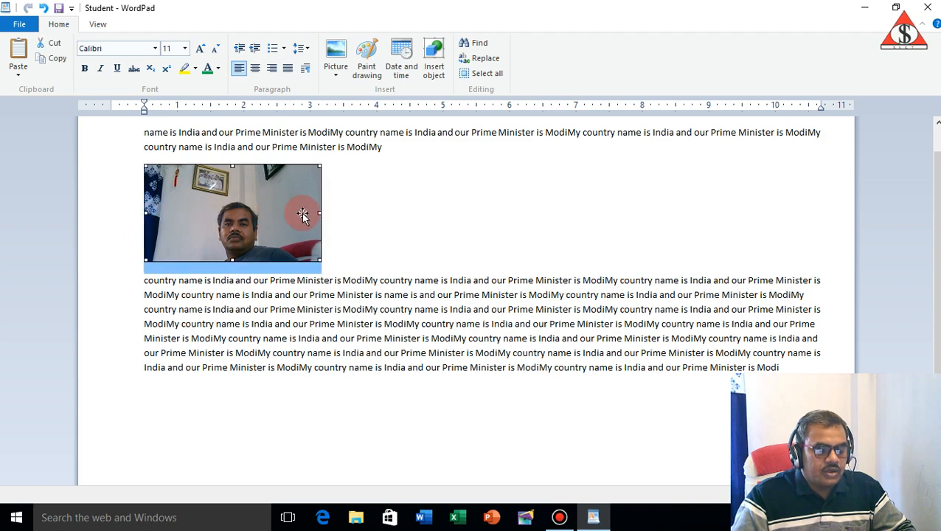
{"action": "left_click_drag", "start_coordinate": [318, 258], "coordinate": [272, 225]}
{"action": "left_click", "coordinate": [421, 213]}
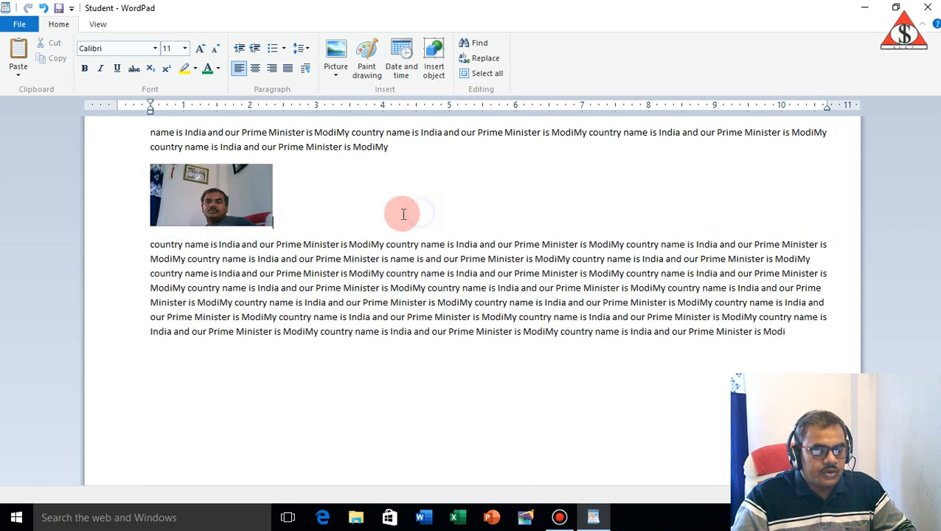
- Insert a Paint drawing beside the photo, handwrite the letters A B C D with the pencil, and return to the document
{"action": "left_click", "coordinate": [369, 58]}
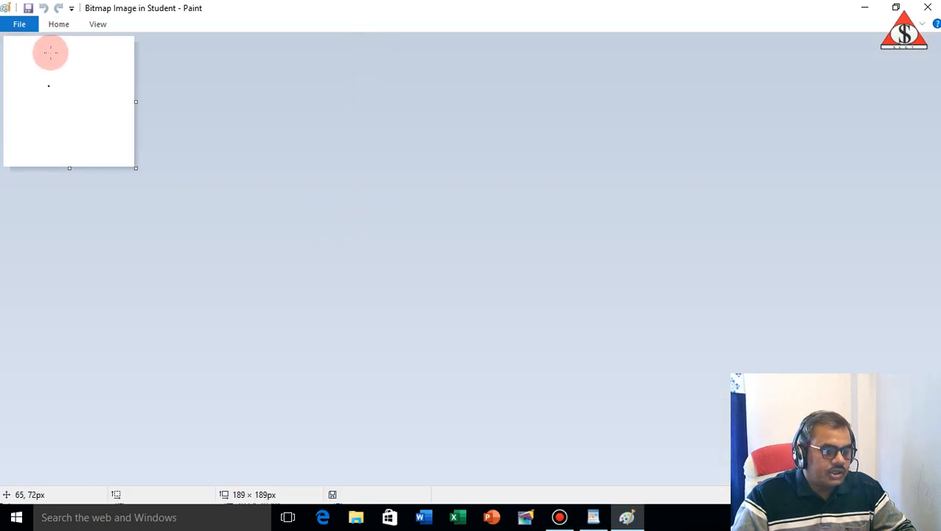
{"action": "left_click", "coordinate": [59, 26]}
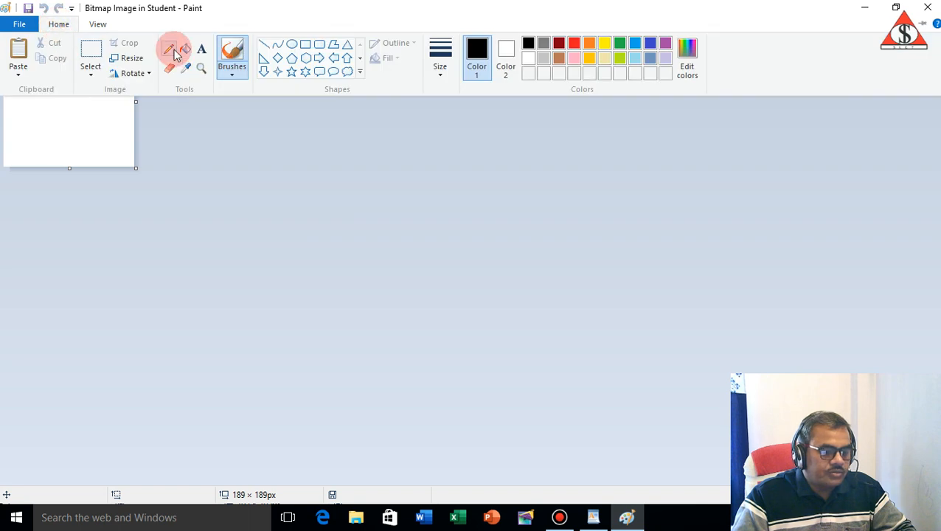
{"action": "left_click", "coordinate": [168, 46]}
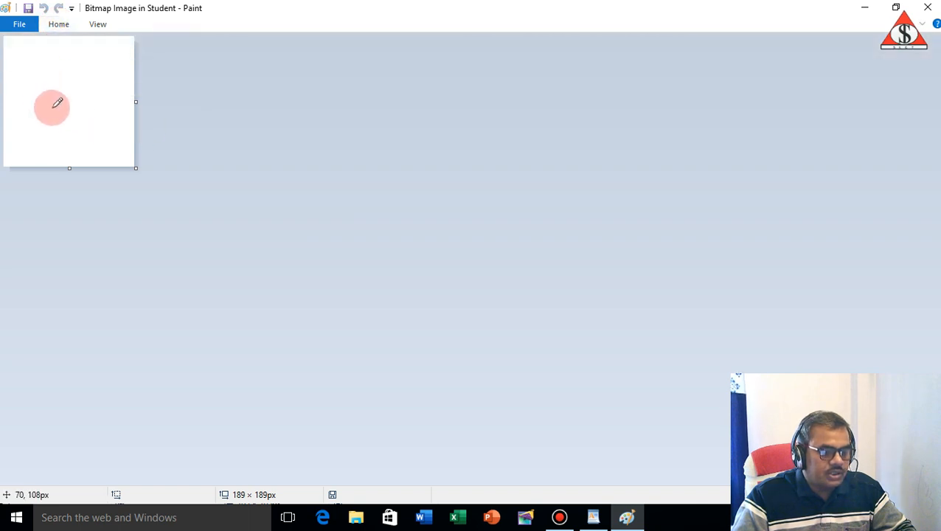
{"action": "mouse_move", "coordinate": [34, 70]}
{"action": "left_mouse_down"}
{"action": "mouse_move", "coordinate": [24, 109]}
{"action": "mouse_move", "coordinate": [28, 73]}
{"action": "mouse_move", "coordinate": [44, 113]}
{"action": "mouse_move", "coordinate": [42, 92]}
{"action": "mouse_move", "coordinate": [59, 104]}
{"action": "mouse_move", "coordinate": [71, 87]}
{"action": "mouse_move", "coordinate": [124, 77]}
{"action": "mouse_move", "coordinate": [111, 104]}
{"action": "mouse_move", "coordinate": [124, 109]}
{"action": "left_mouse_up"}
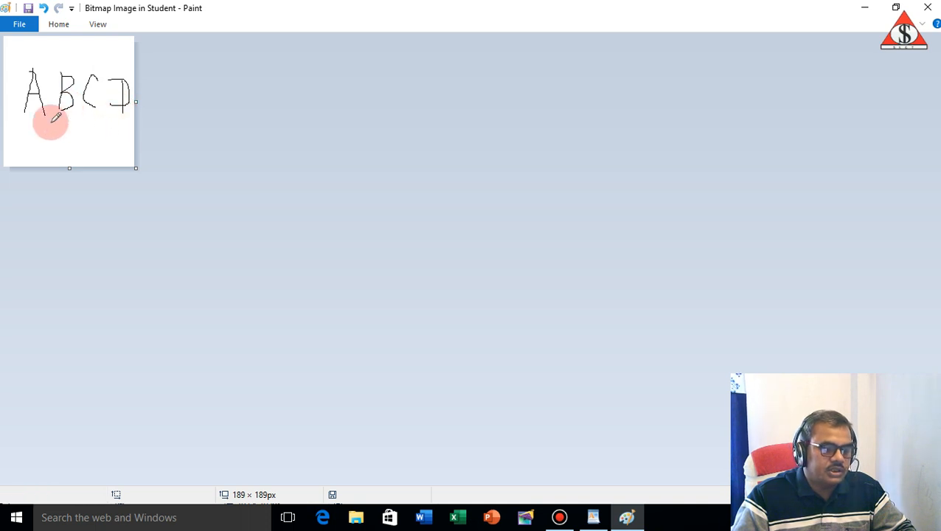
{"action": "left_click", "coordinate": [927, 9]}
- Shrink the ABCD drawing to about 1.1 inches wide and the photo's height, leaving a small gap between them
{"action": "left_click", "coordinate": [349, 226]}
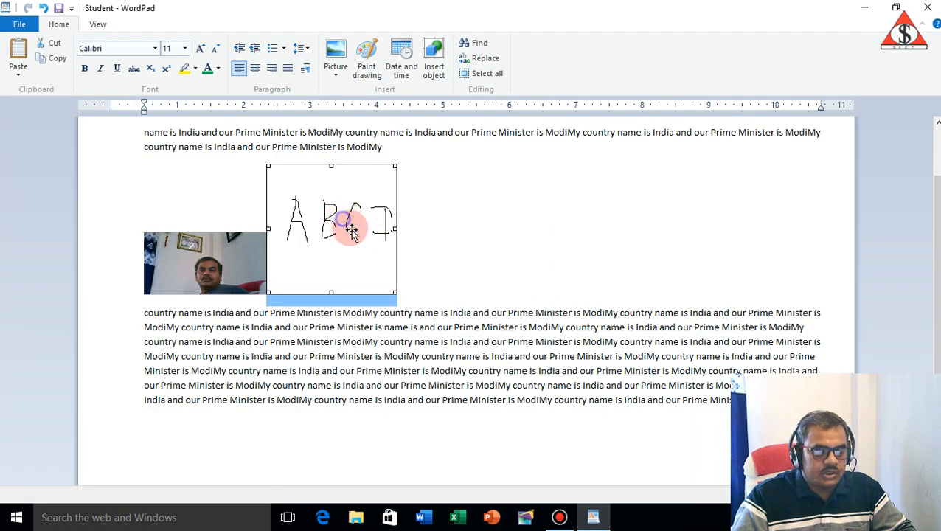
{"action": "left_click_drag", "start_coordinate": [393, 292], "coordinate": [338, 212]}
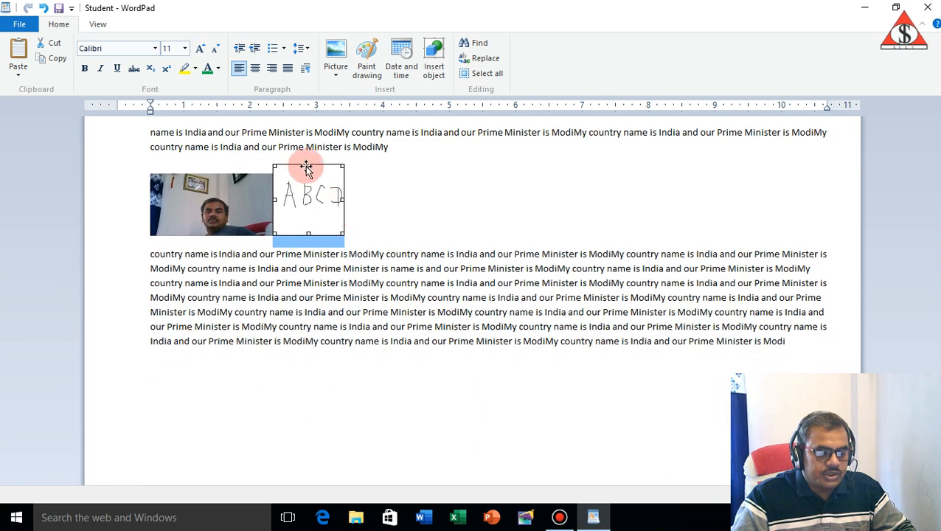
{"action": "left_click_drag", "start_coordinate": [308, 163], "coordinate": [308, 175]}
{"action": "left_click", "coordinate": [360, 220]}
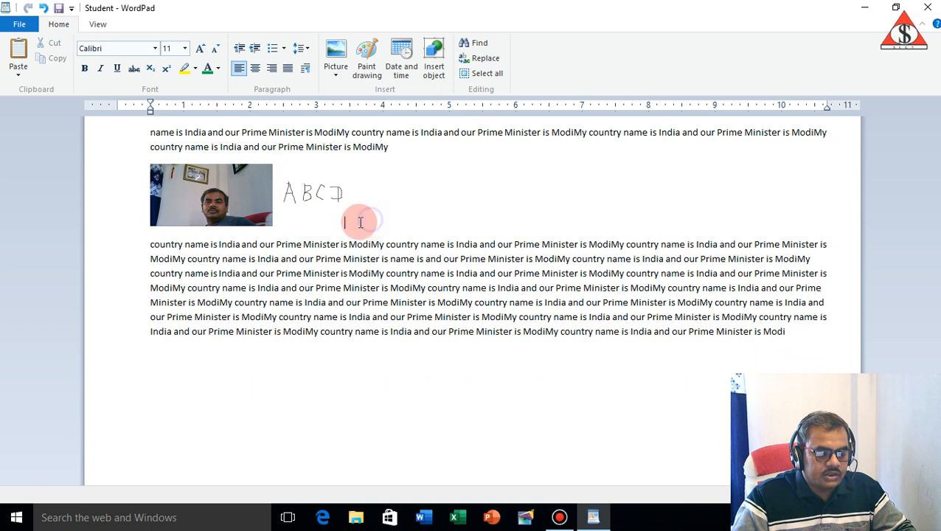
{"action": "left_click", "coordinate": [478, 214]}
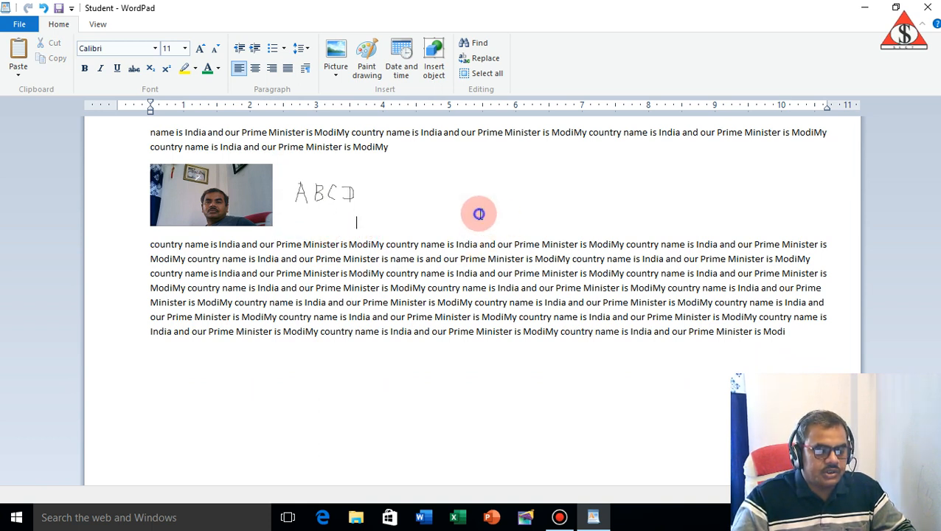
- Insert the date below the paragraph in the format "Wednesday, May 13, 2020"
{"action": "left_click", "coordinate": [350, 383]}
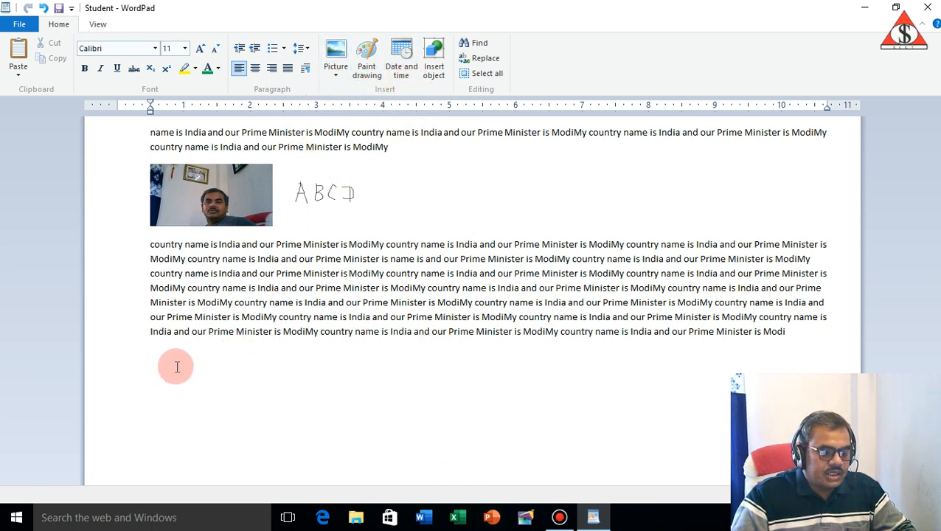
{"action": "left_click", "coordinate": [404, 67]}
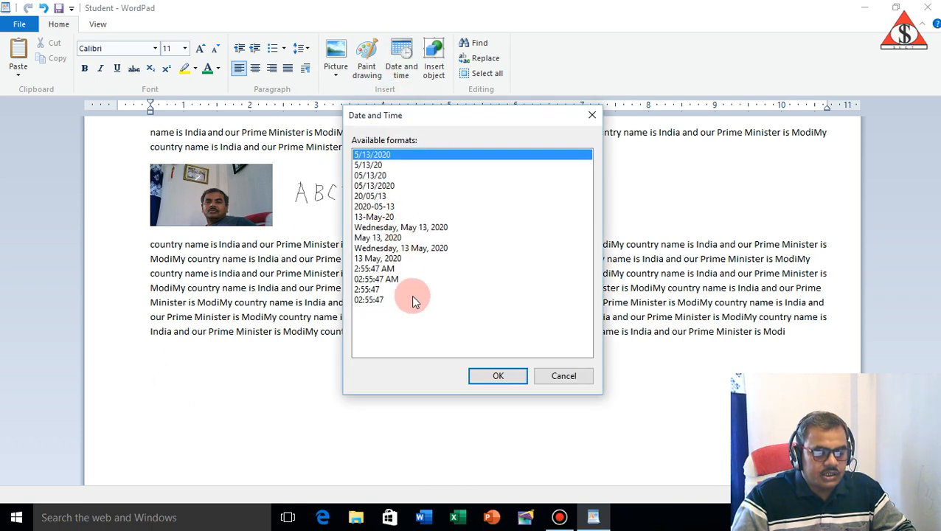
{"action": "left_click", "coordinate": [384, 228]}
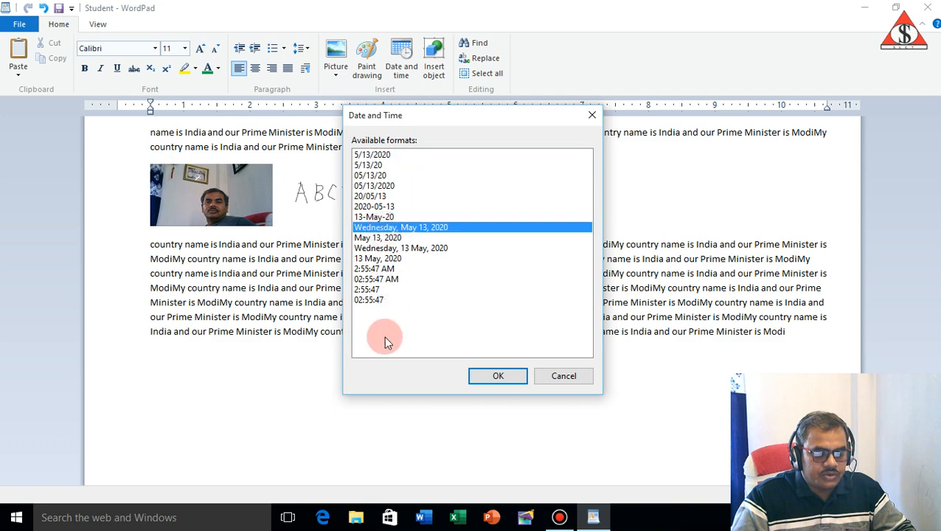
{"action": "left_click", "coordinate": [491, 376]}
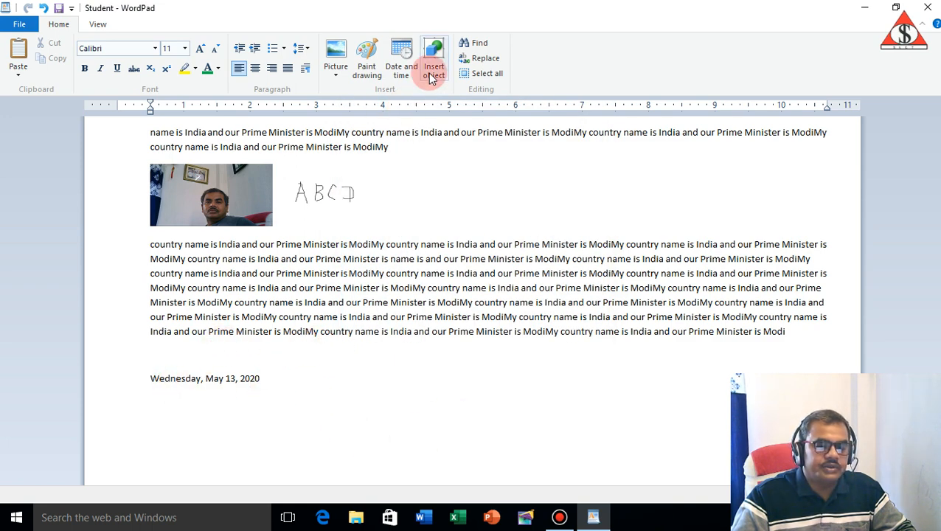
- Try to insert an existing PDF as an Adobe Acrobat Document object between the paragraph and the date, and cancel its password request
{"action": "left_click", "coordinate": [285, 359]}
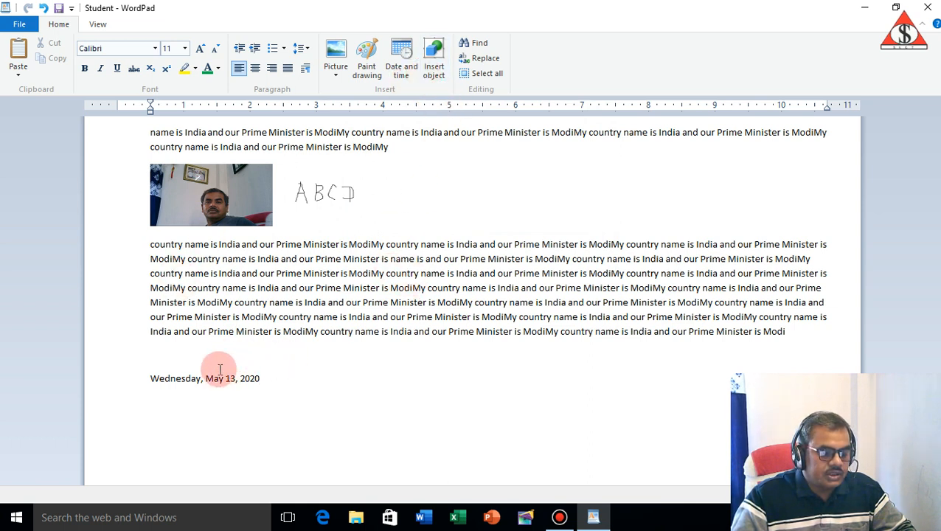
{"action": "left_click", "coordinate": [435, 56]}
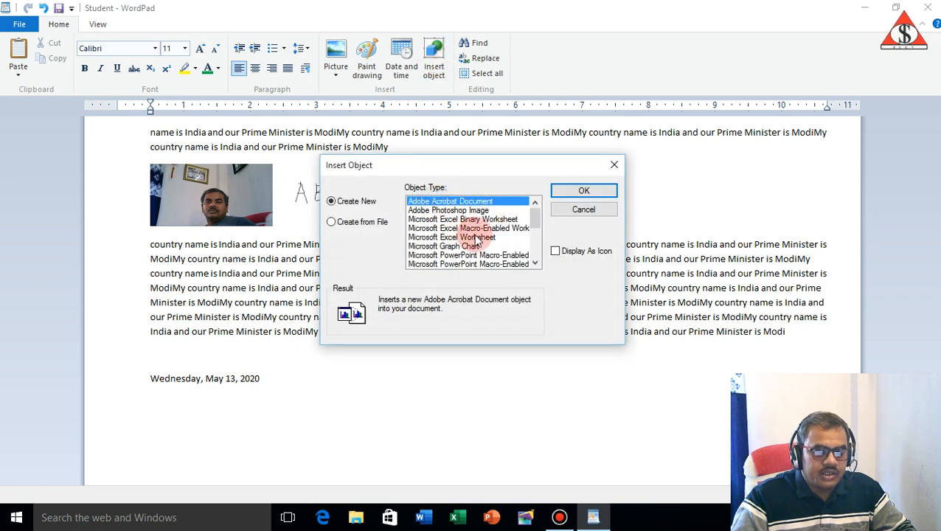
{"action": "left_click", "coordinate": [584, 192]}
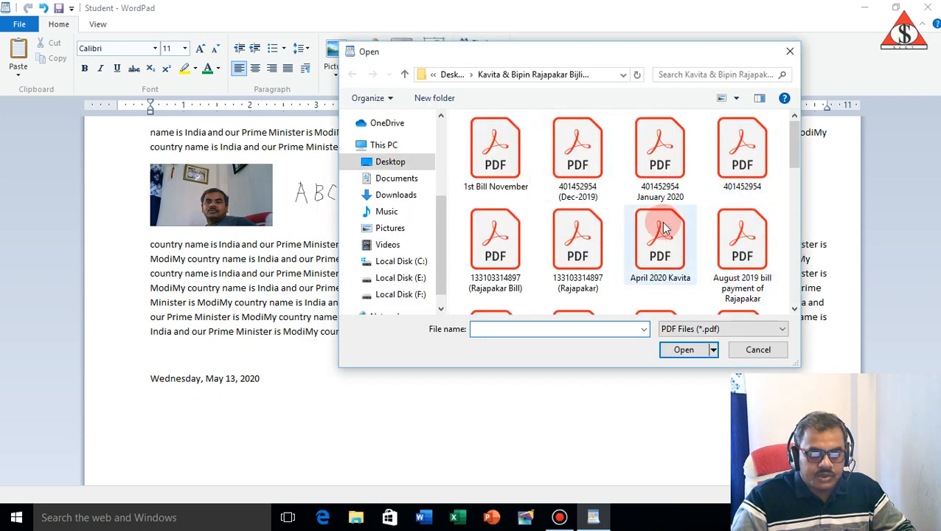
{"action": "scroll", "coordinate": [660, 251], "scroll_direction": "down", "scroll_amount": 3}
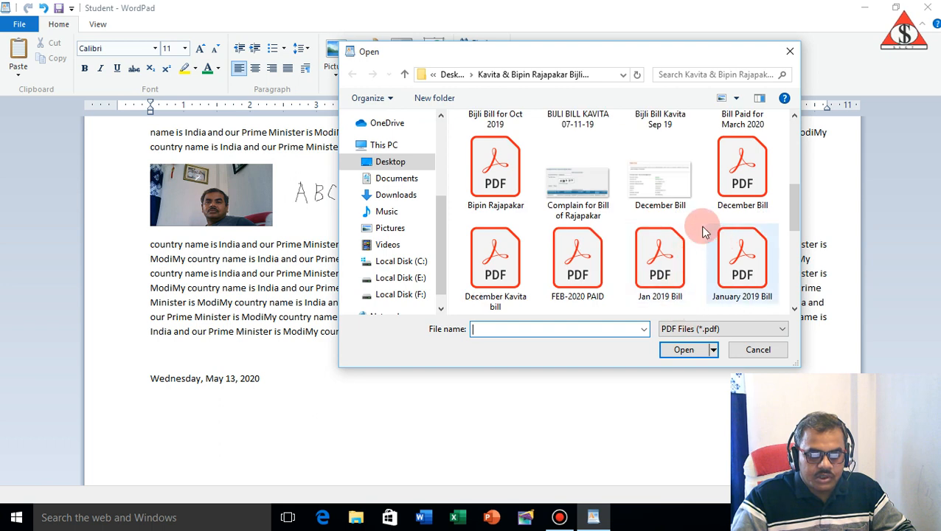
{"action": "left_click", "coordinate": [666, 192]}
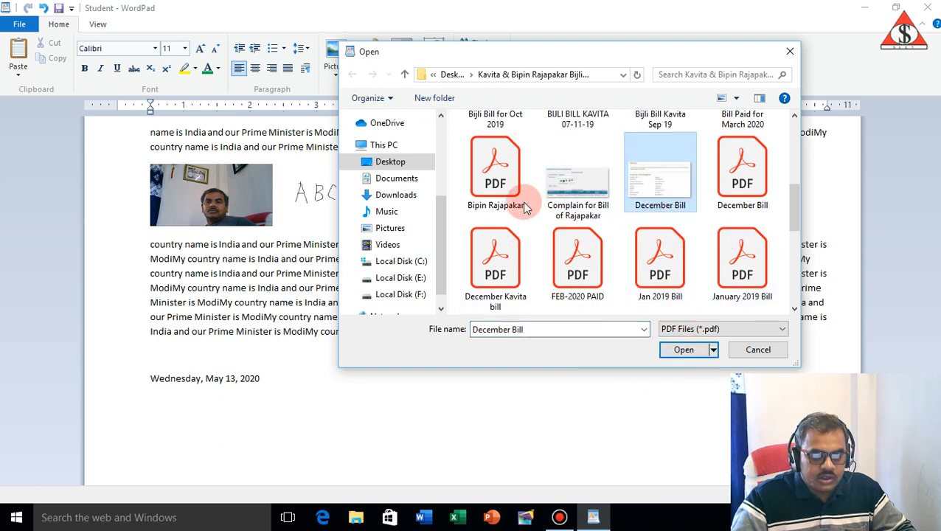
{"action": "left_click", "coordinate": [485, 192]}
{"action": "left_click", "coordinate": [759, 188]}
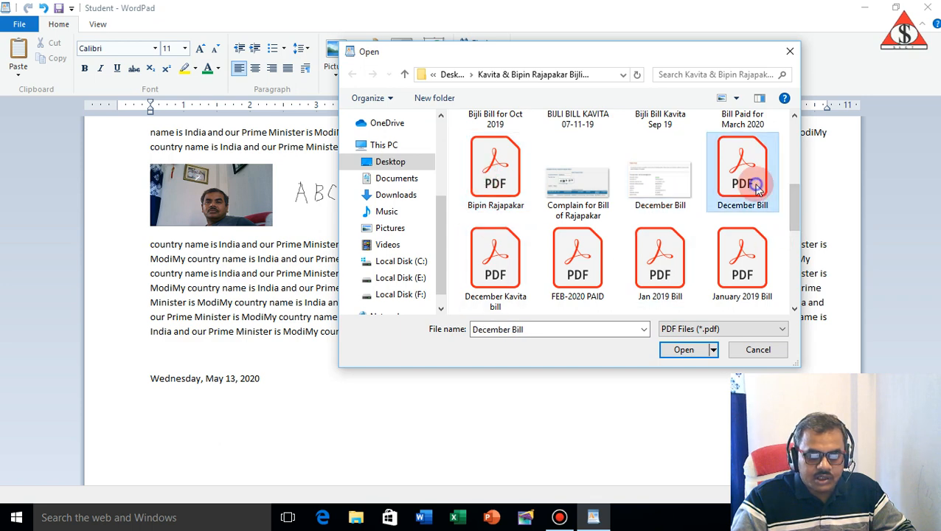
{"action": "scroll", "coordinate": [649, 295], "scroll_direction": "down", "scroll_amount": 5}
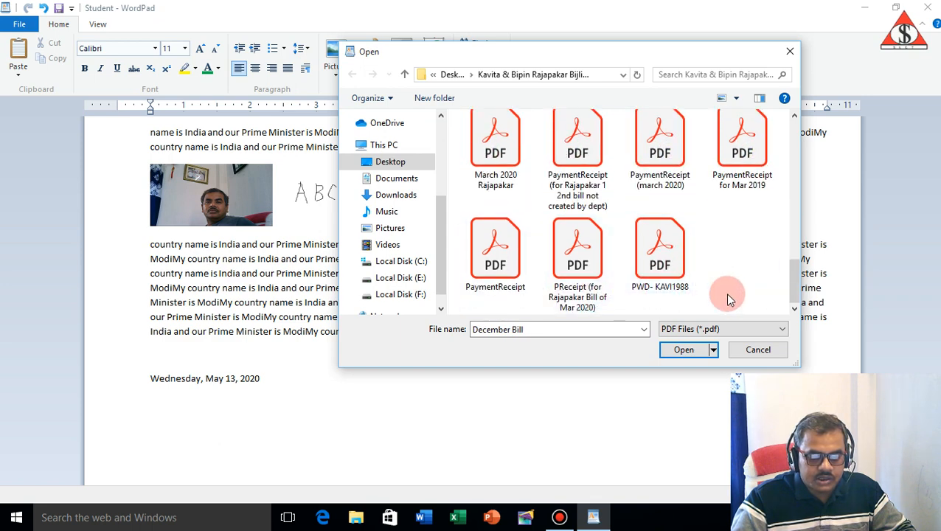
{"action": "left_click", "coordinate": [670, 260]}
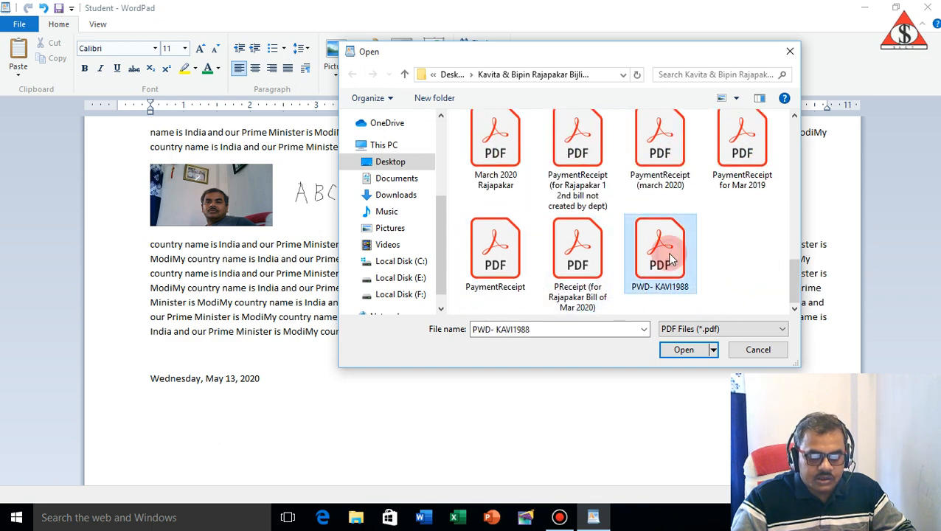
{"action": "left_click", "coordinate": [683, 349]}
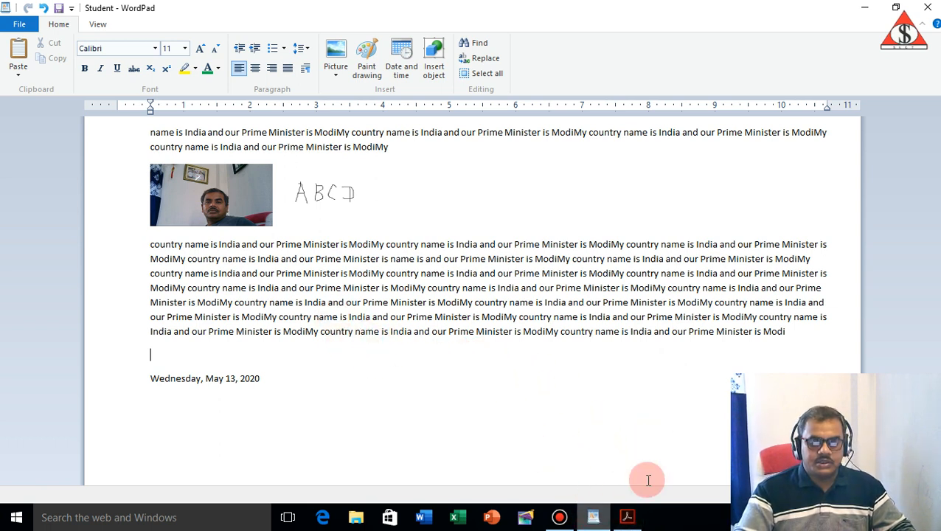
{"action": "left_click", "coordinate": [628, 516]}
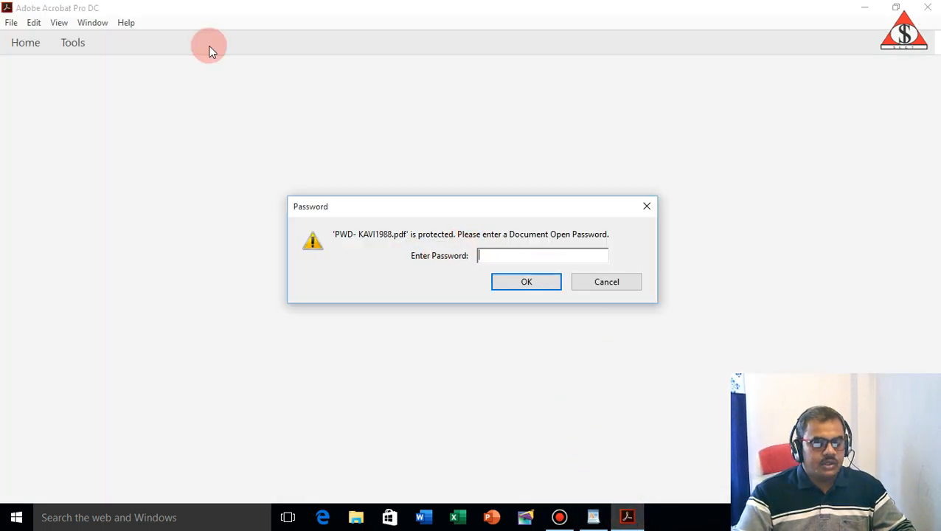
{"action": "left_click", "coordinate": [599, 282]}
{"action": "left_click", "coordinate": [582, 288]}
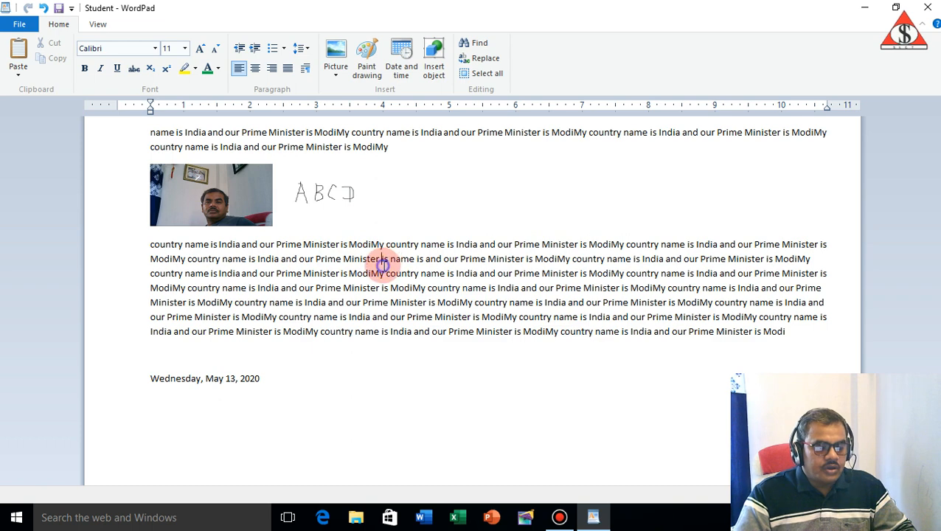
- Delete the photo and the ABCD drawing between the two text blocks
{"action": "left_click", "coordinate": [177, 184]}
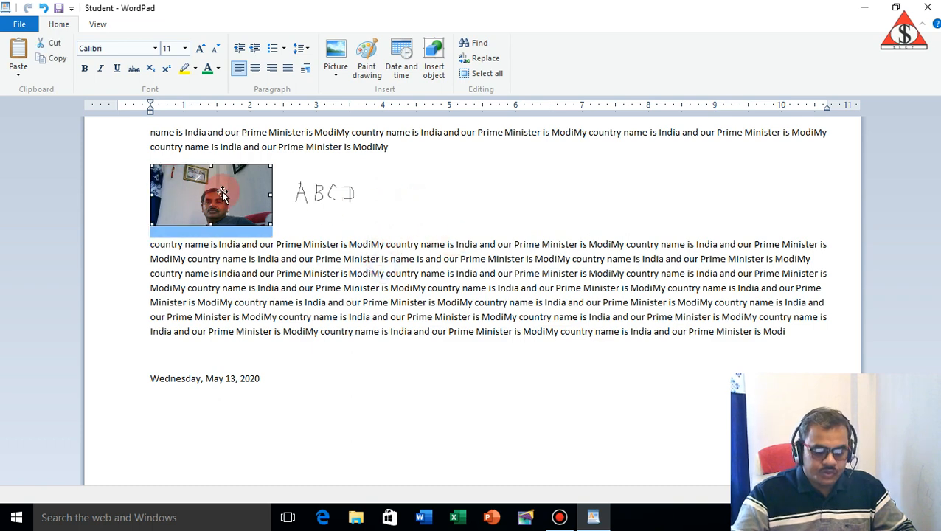
{"action": "key", "text": "Delete"}
{"action": "left_click", "coordinate": [223, 193]}
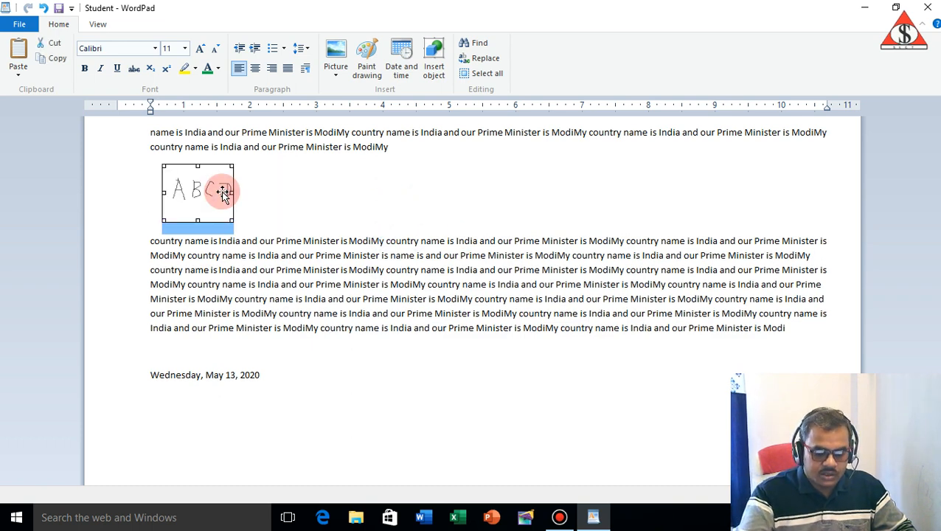
{"action": "key", "text": "Delete"}
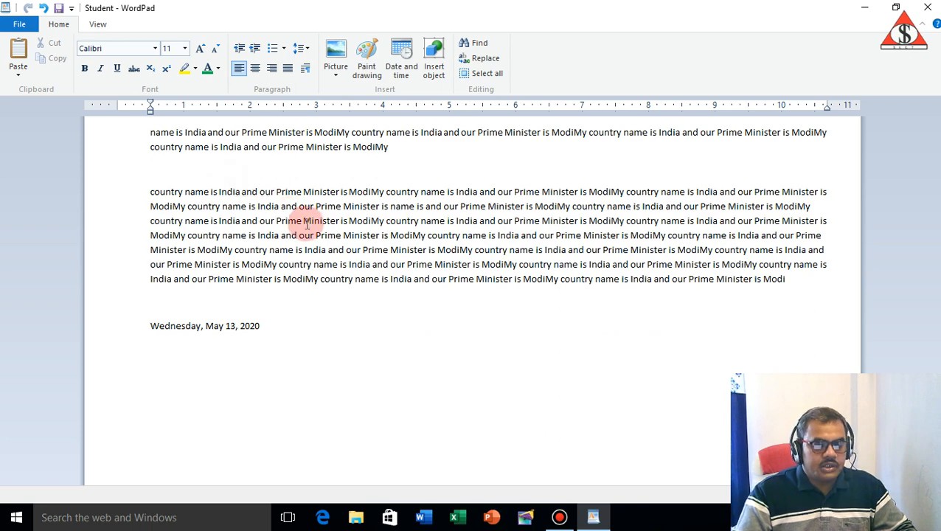
- Delete the entire content of the document, undo the deletion and deselect the text
{"action": "left_click", "coordinate": [485, 74]}
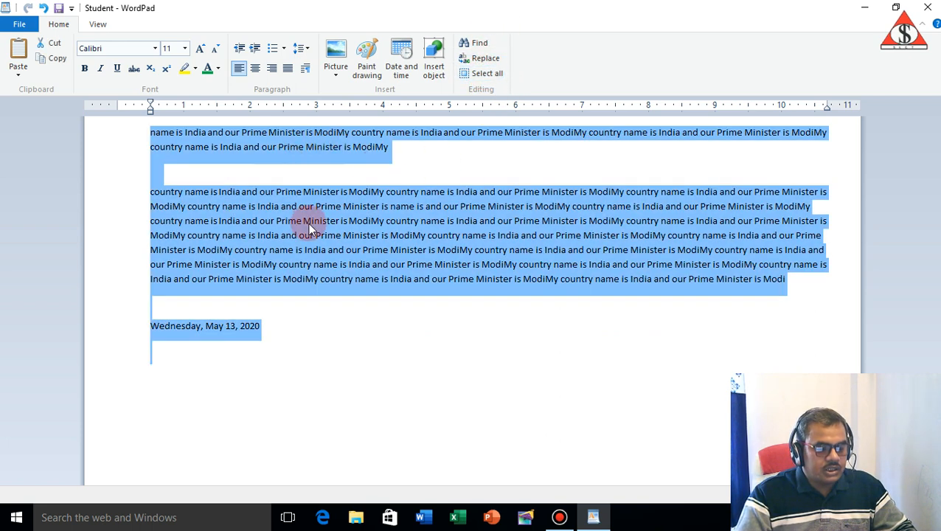
{"action": "key", "text": "Delete"}
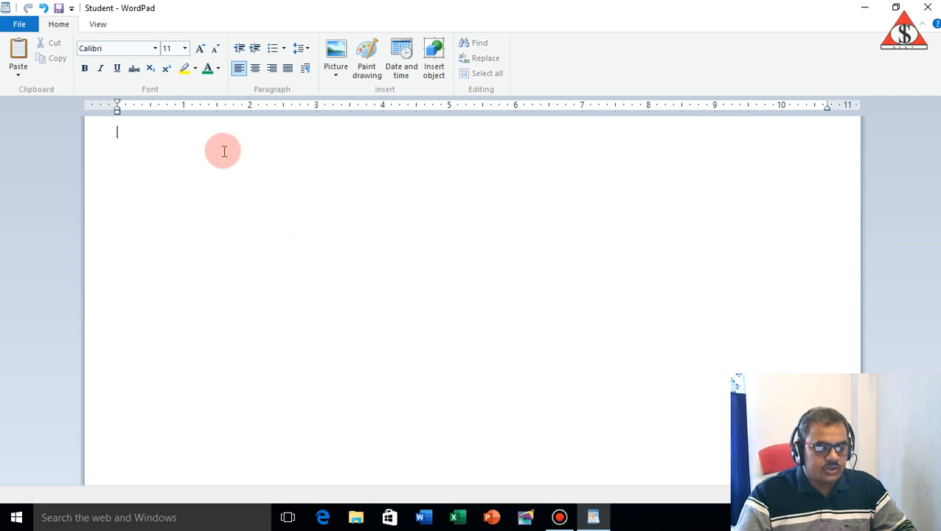
{"action": "left_click", "coordinate": [44, 8]}
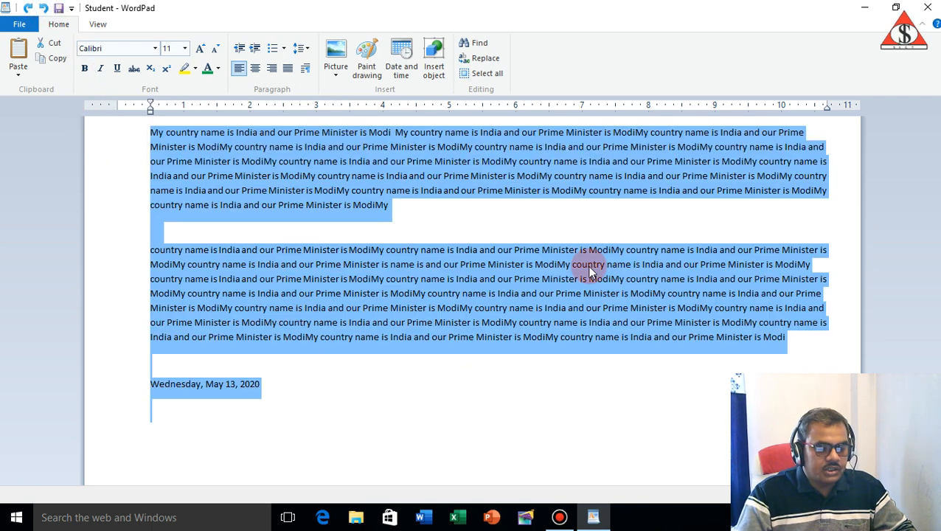
{"action": "left_click", "coordinate": [437, 209]}
{"action": "left_click", "coordinate": [247, 176]}
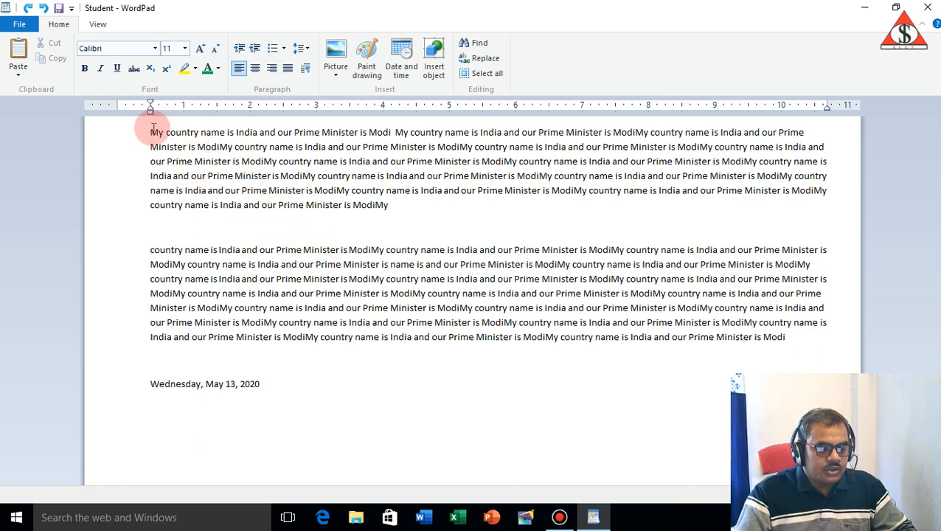
- Copy all of the text including the date line and paste it repeatedly to lengthen the document
{"action": "left_click_drag", "start_coordinate": [151, 131], "coordinate": [283, 392]}
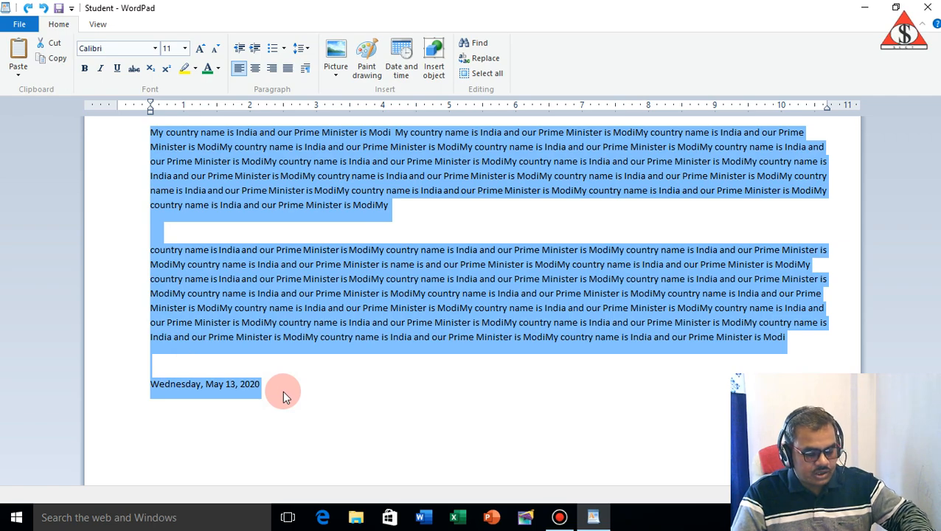
{"action": "key", "text": "ctrl+v"}
{"action": "key", "text": "ctrl+v"}
{"action": "key", "text": "ctrl+v"}
{"action": "key", "text": "ctrl+v"}
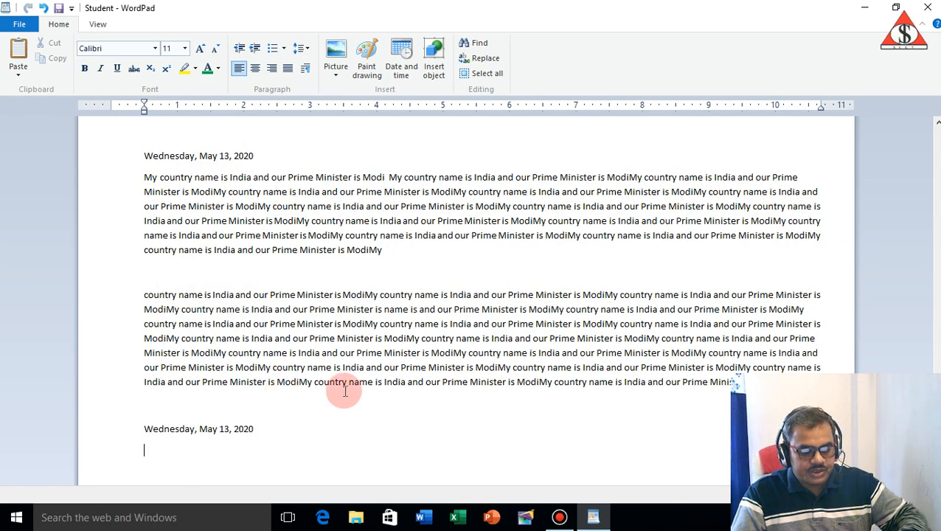
- Add the word "America" on the empty line below the last date at the end of the document
{"action": "scroll", "coordinate": [235, 458], "scroll_direction": "up", "scroll_amount": 3}
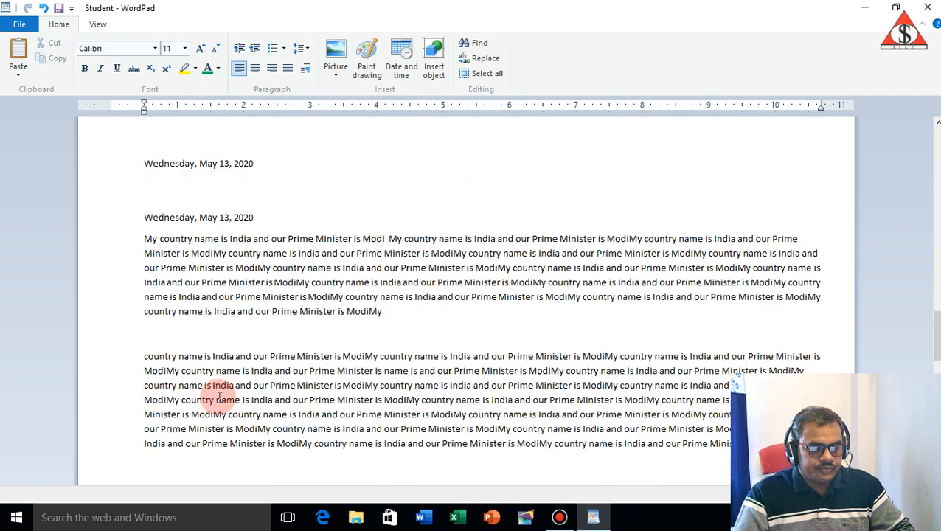
{"action": "scroll", "coordinate": [243, 402], "scroll_direction": "down", "scroll_amount": 2}
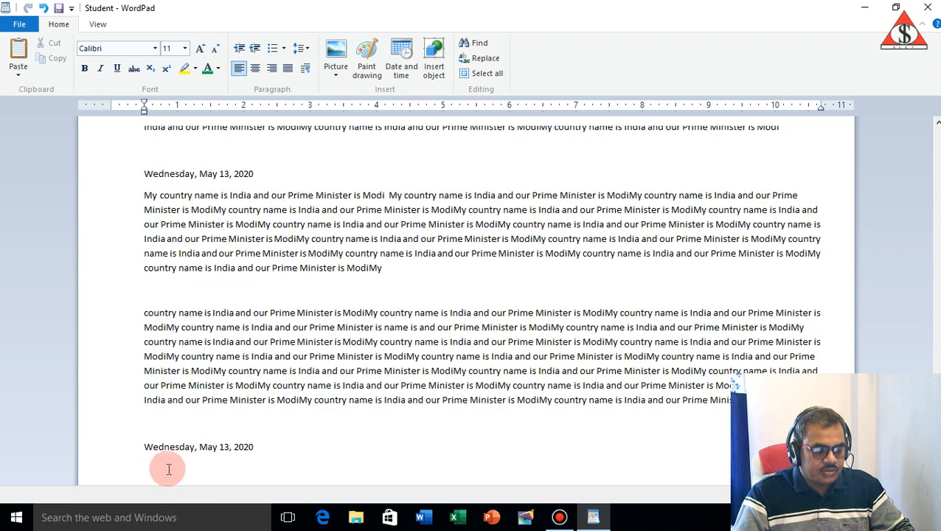
{"action": "left_click", "coordinate": [170, 467]}
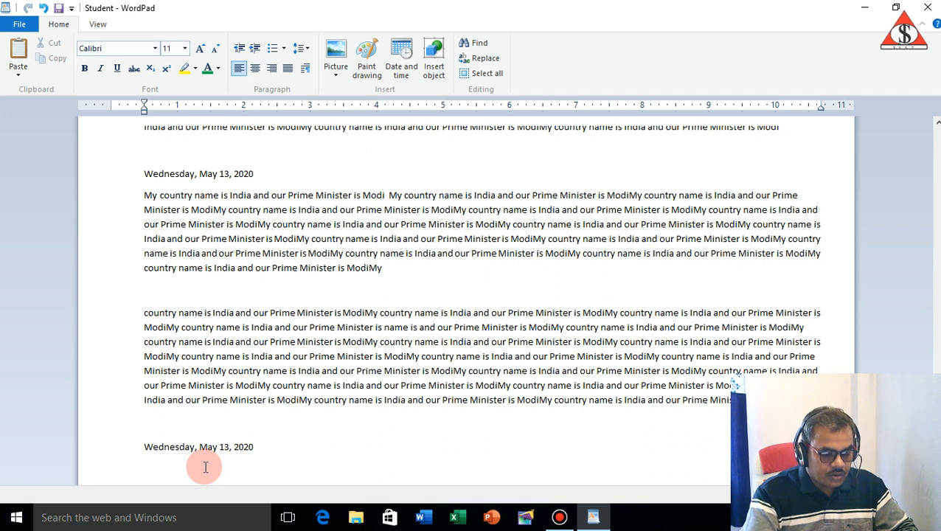
{"action": "type", "text": "America"}
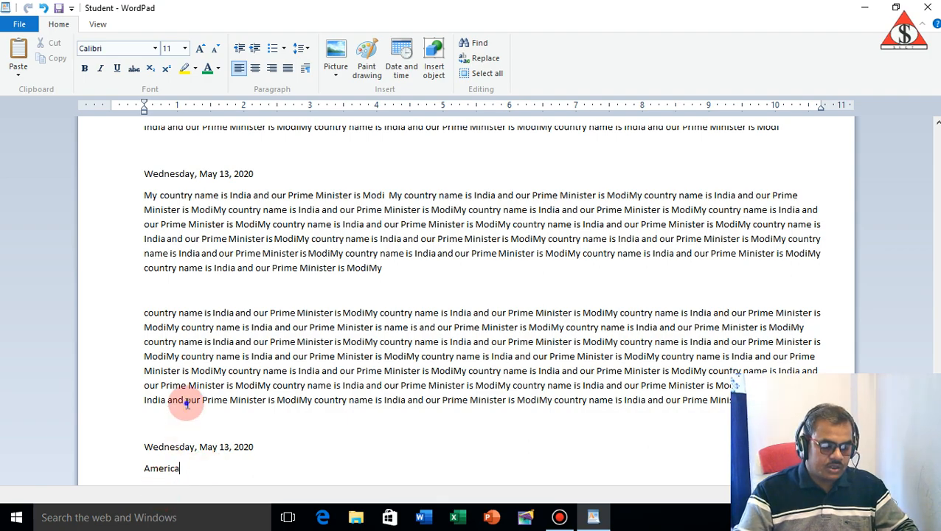
- Find the word "america" in the document, close the search and deselect the match
{"action": "scroll", "coordinate": [270, 448], "scroll_direction": "up", "scroll_amount": 5}
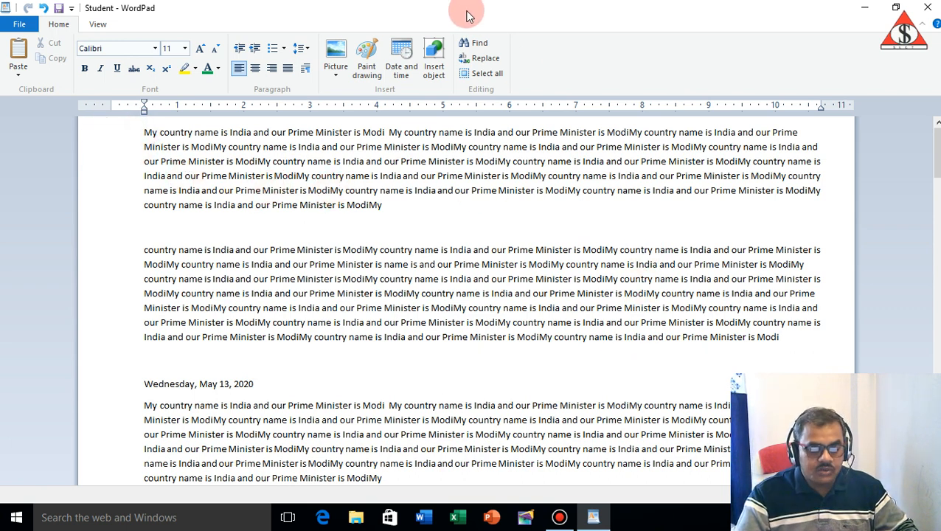
{"action": "left_click", "coordinate": [478, 42]}
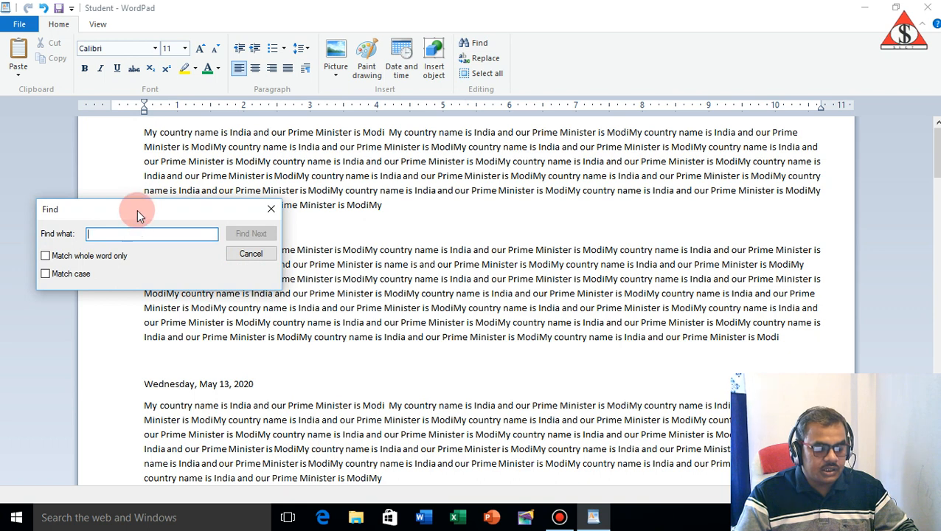
{"action": "left_click_drag", "start_coordinate": [136, 214], "coordinate": [708, 213]}
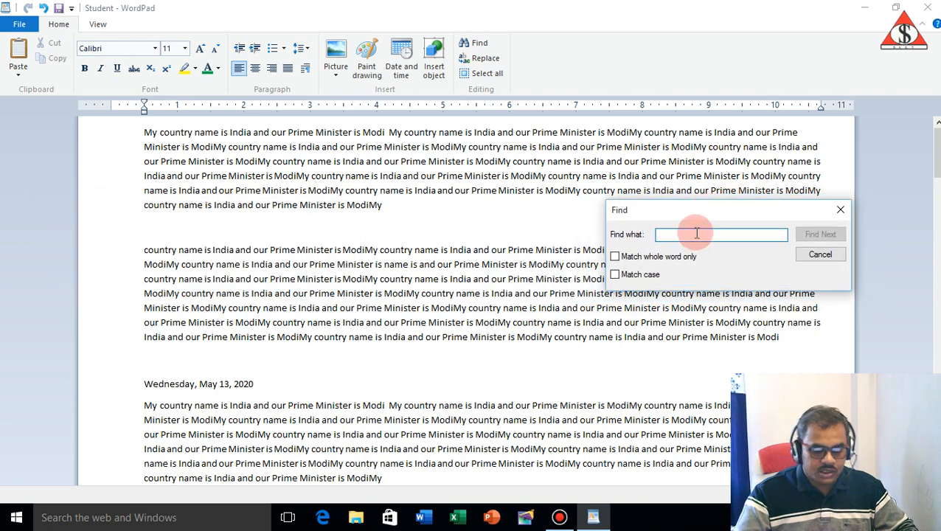
{"action": "type", "text": "america"}
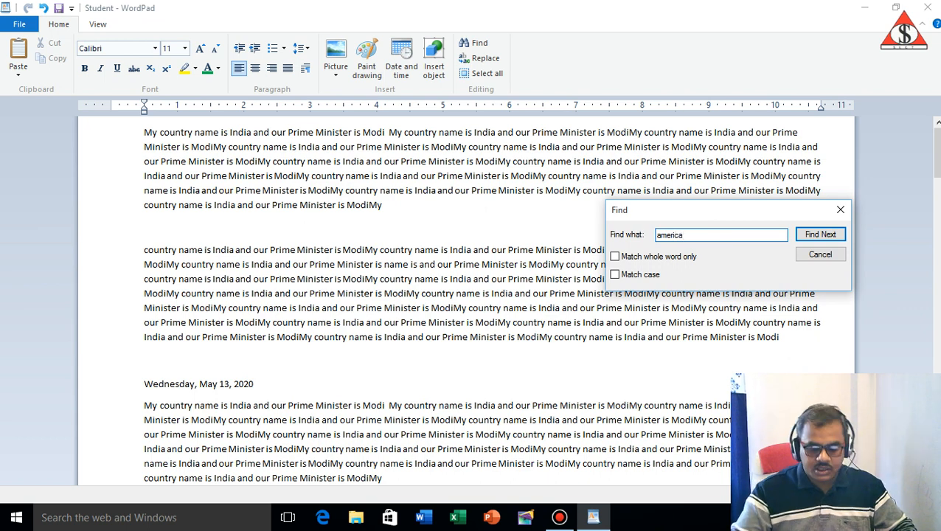
{"action": "key", "text": "Return"}
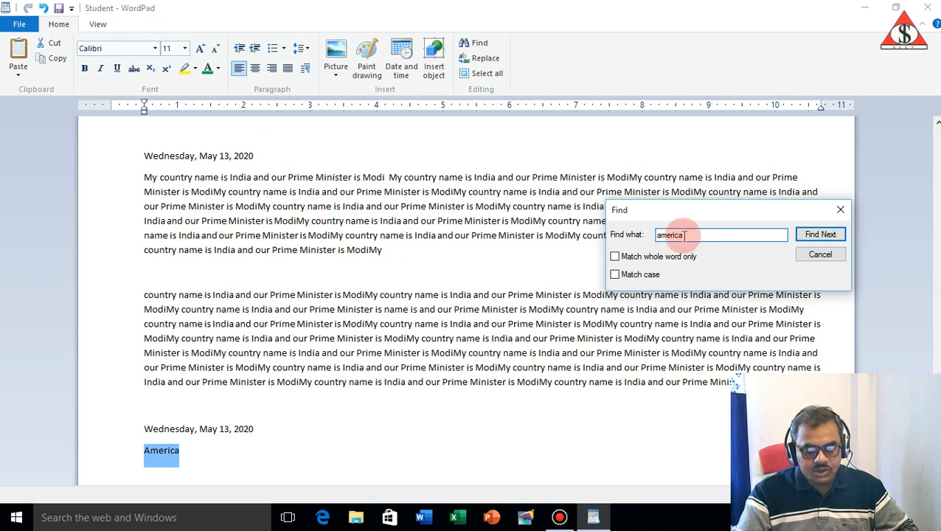
{"action": "left_click", "coordinate": [817, 255]}
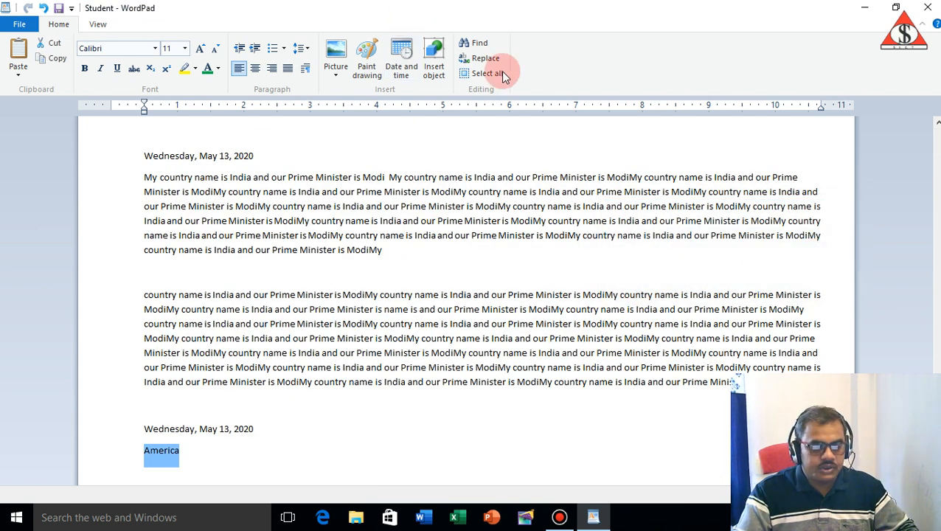
{"action": "left_click", "coordinate": [199, 353]}
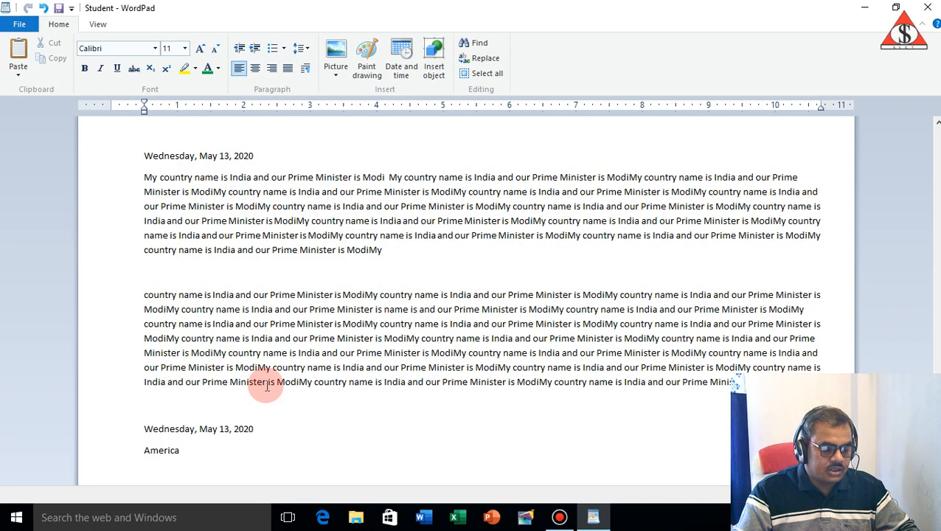
- Replace all occurrences of "america" with "London", starting from the first line of text, and close the replace dialog
{"action": "scroll", "coordinate": [266, 385], "scroll_direction": "up", "scroll_amount": 20}
{"action": "scroll", "coordinate": [265, 383], "scroll_direction": "up", "scroll_amount": 2}
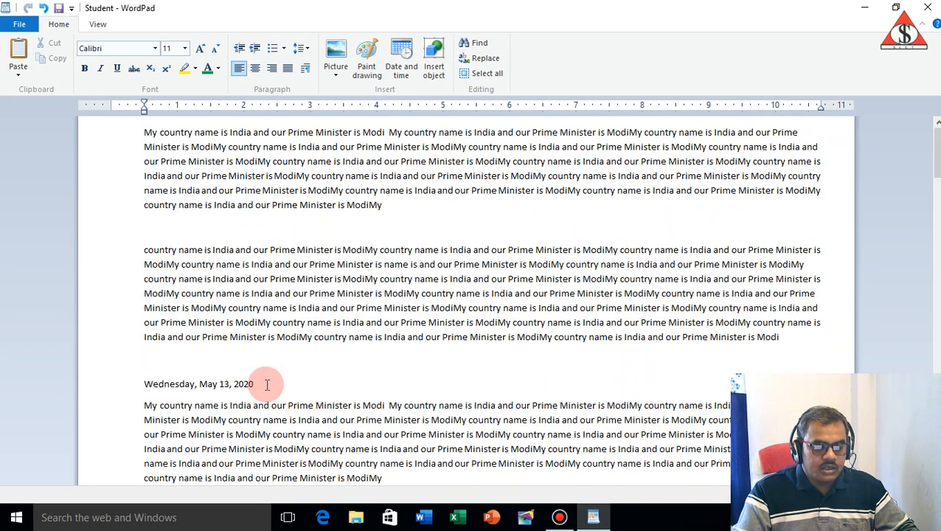
{"action": "left_click", "coordinate": [147, 135]}
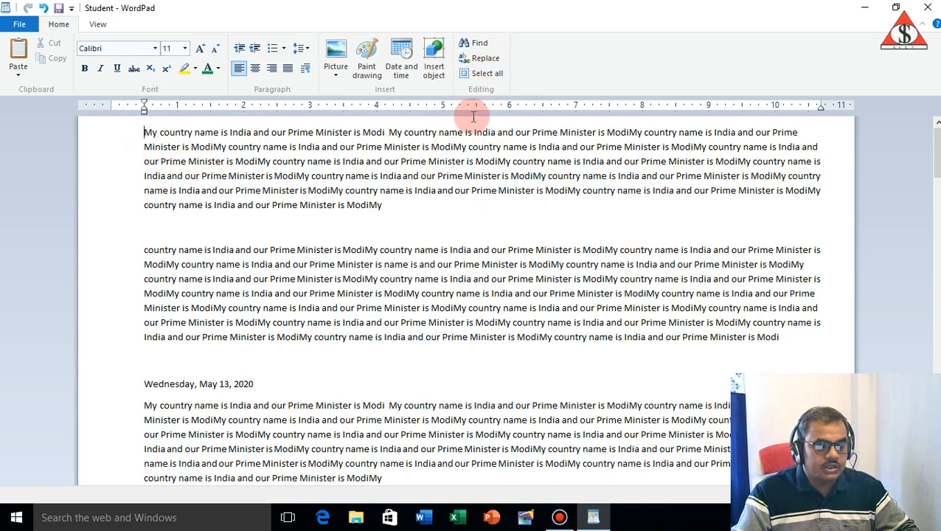
{"action": "left_click", "coordinate": [480, 58]}
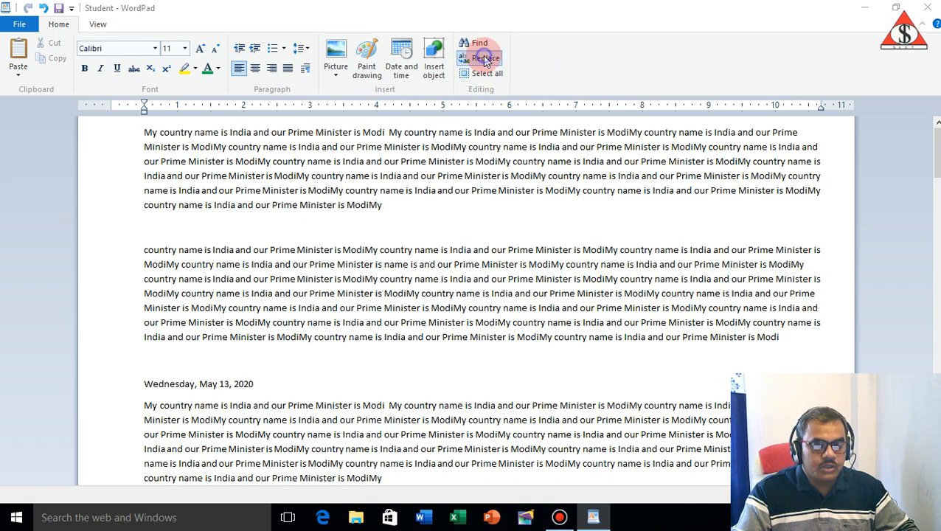
{"action": "left_click_drag", "start_coordinate": [153, 181], "coordinate": [603, 185]}
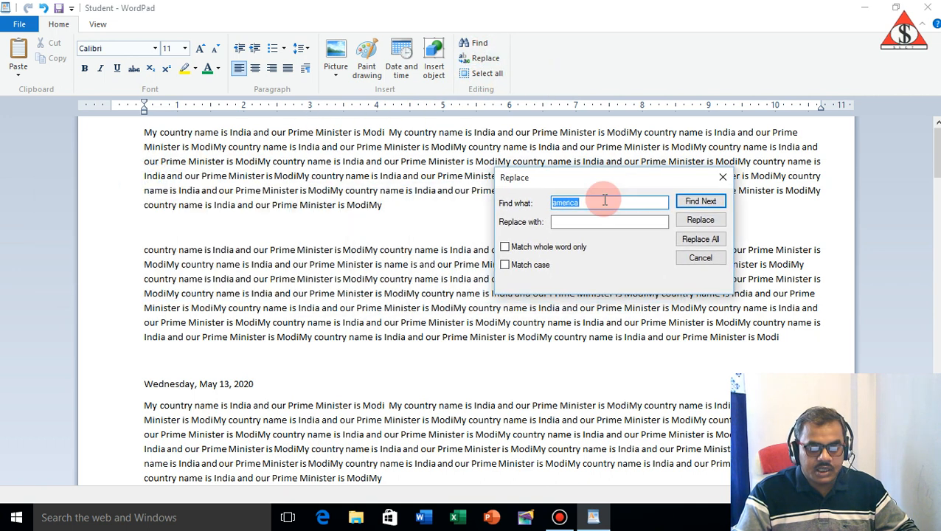
{"action": "left_click", "coordinate": [594, 202]}
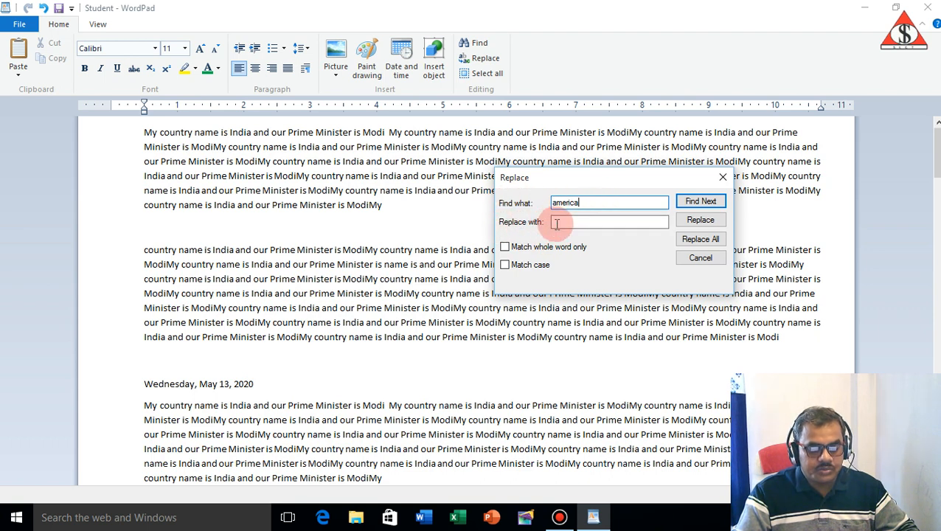
{"action": "left_click", "coordinate": [559, 224]}
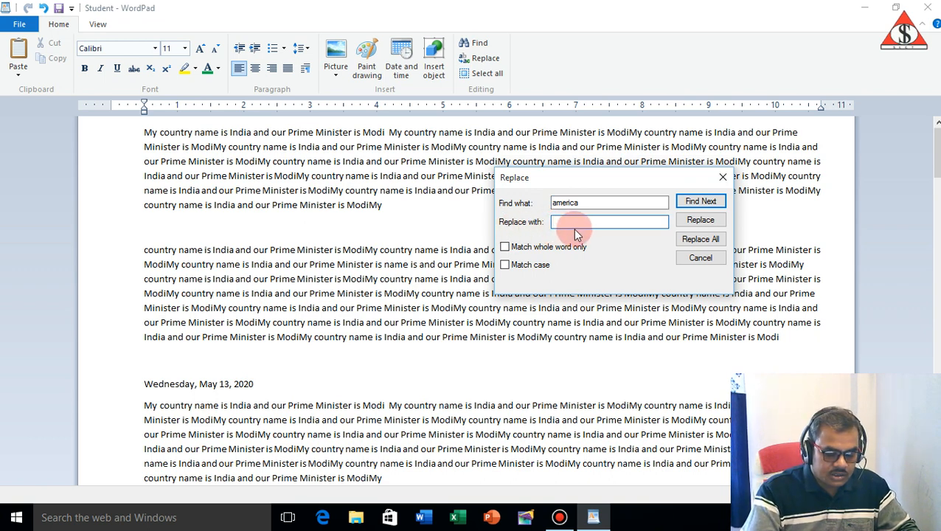
{"action": "type", "text": "London"}
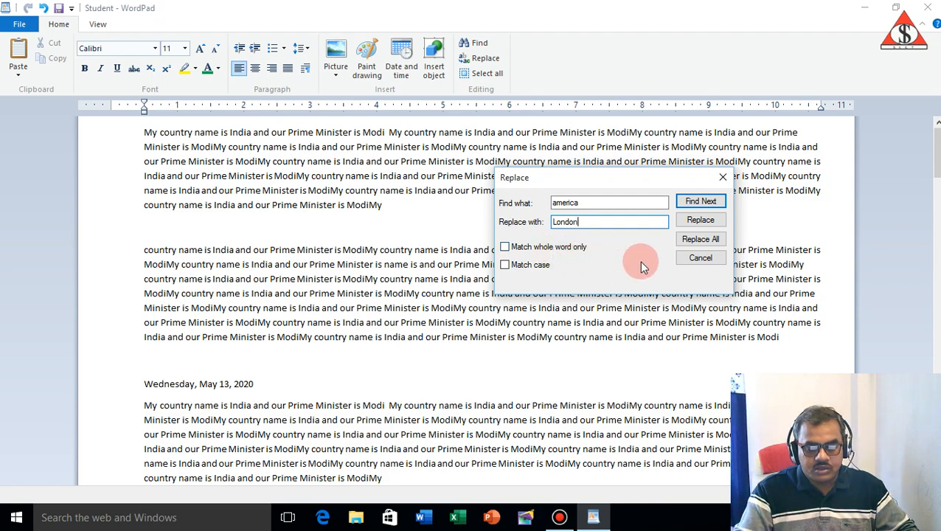
{"action": "left_click", "coordinate": [698, 240]}
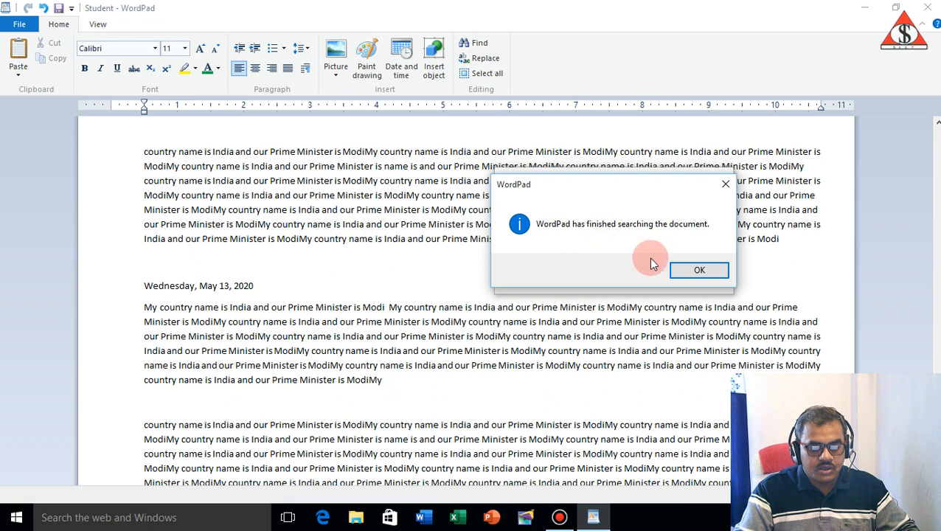
{"action": "left_click", "coordinate": [686, 272]}
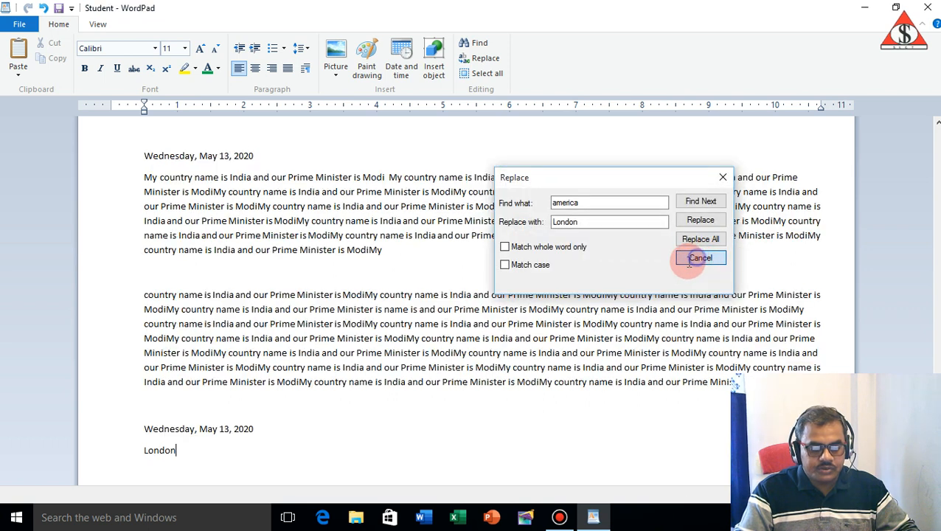
{"action": "left_click", "coordinate": [696, 259]}
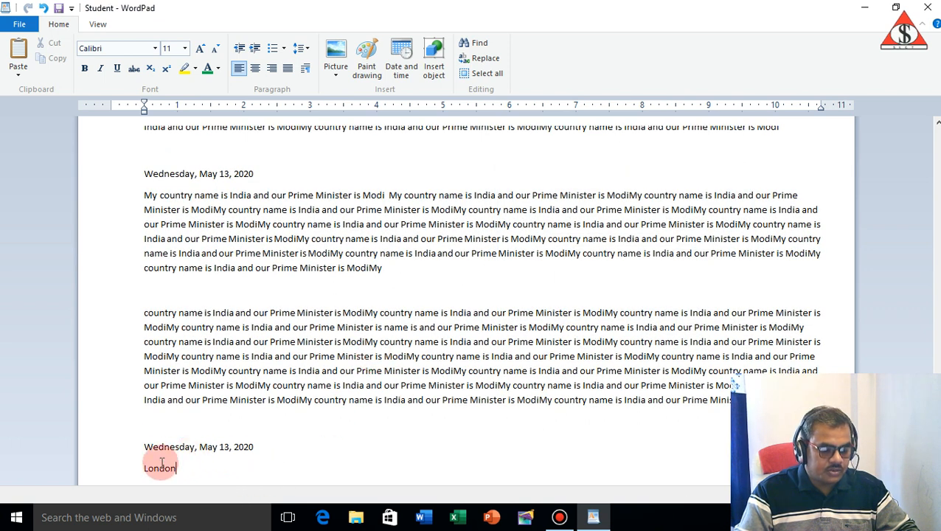
- Check the word "London" below the last date at the end of the document
{"action": "left_click", "coordinate": [139, 472]}
{"action": "left_click", "coordinate": [205, 458]}
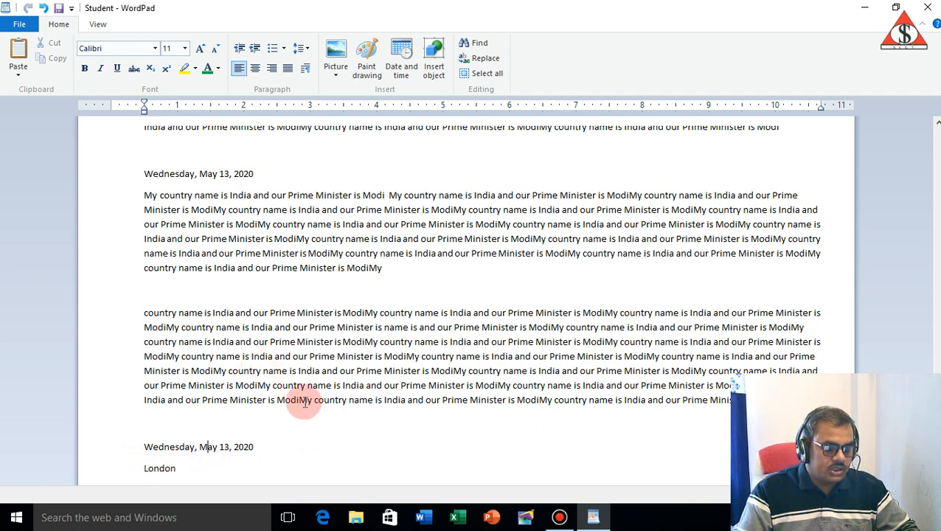
{"action": "left_click", "coordinate": [134, 470]}
{"action": "left_click", "coordinate": [290, 370]}
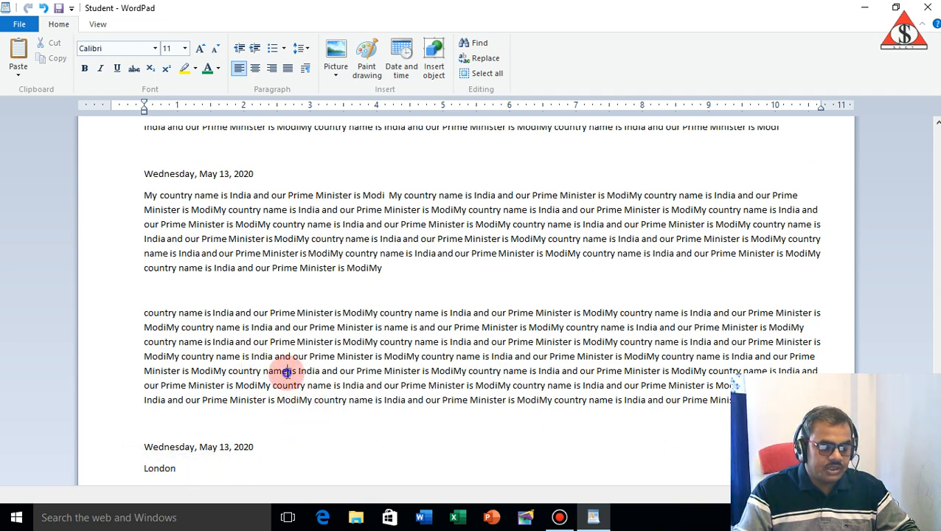
- Highlight the word "Modi" in the first line of the last text block, deselect it and return to the document's beginning
{"action": "left_click_drag", "start_coordinate": [363, 195], "coordinate": [387, 194]}
{"action": "left_click", "coordinate": [387, 199]}
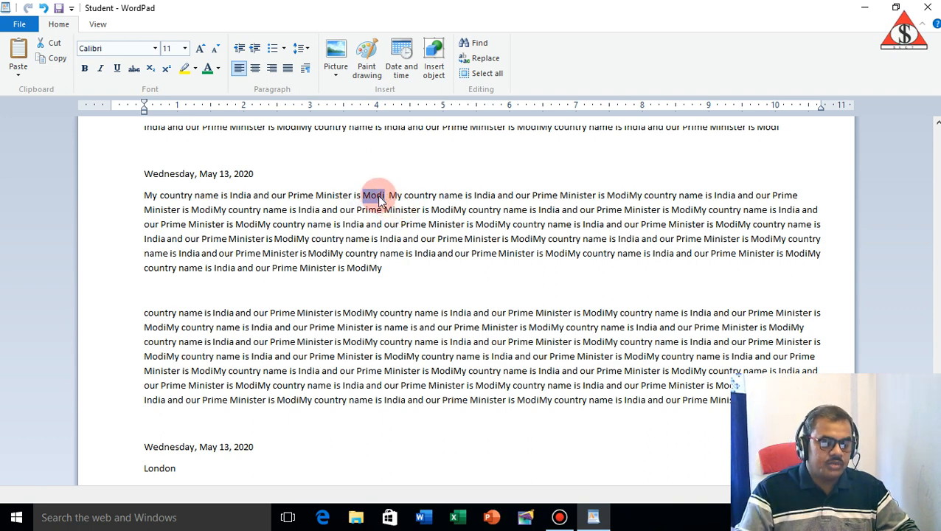
{"action": "left_click", "coordinate": [371, 195]}
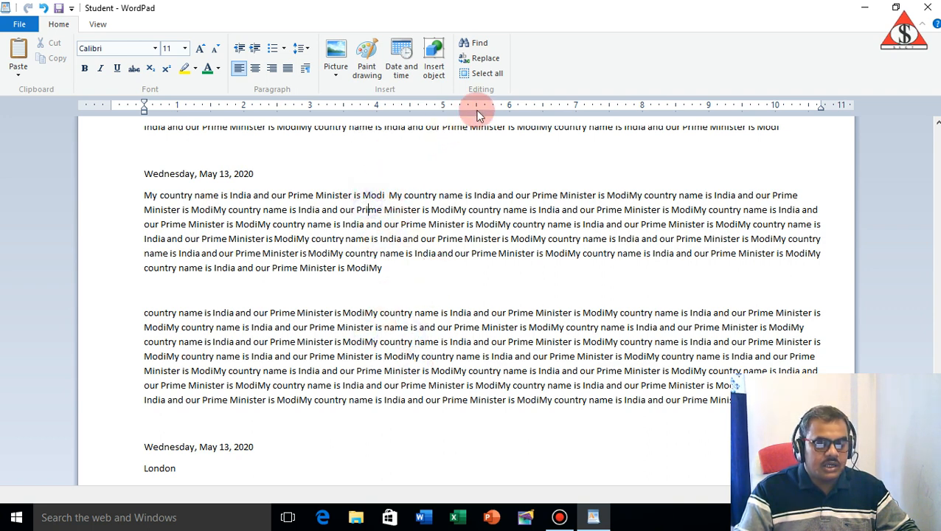
{"action": "left_click", "coordinate": [359, 225]}
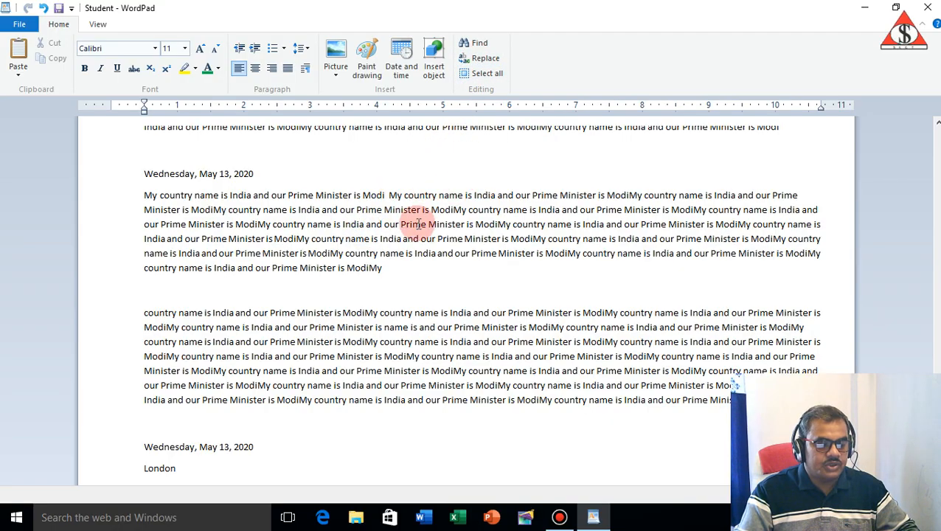
{"action": "scroll", "coordinate": [420, 233], "scroll_direction": "up", "scroll_amount": 15}
{"action": "scroll", "coordinate": [420, 233], "scroll_direction": "up", "scroll_amount": 5}
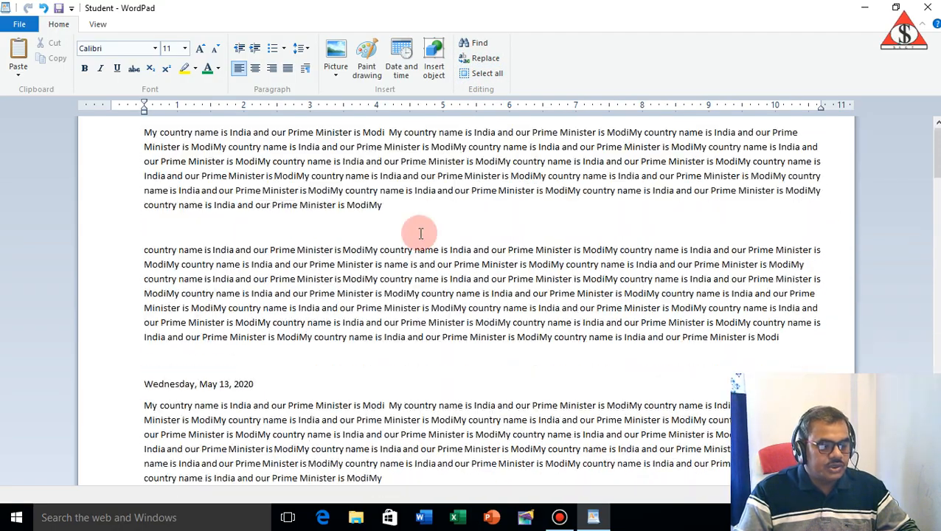
{"action": "left_click", "coordinate": [498, 307]}
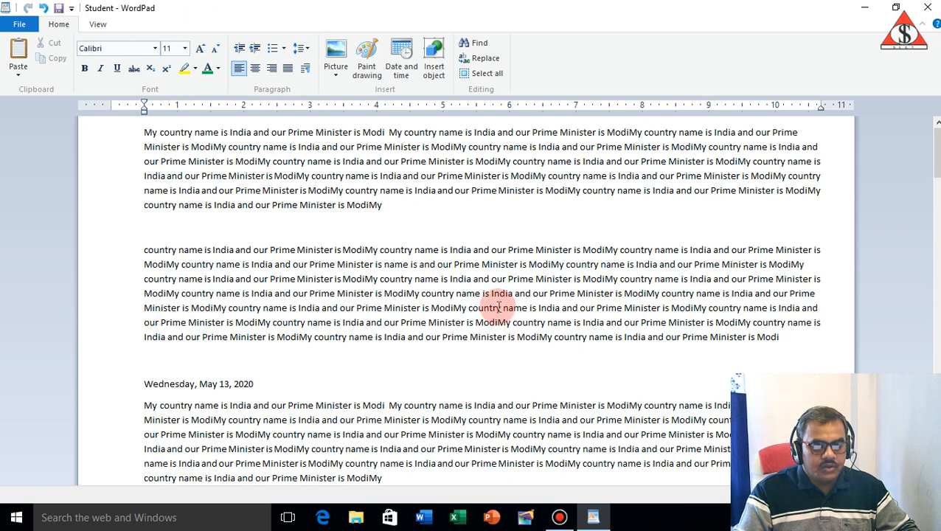